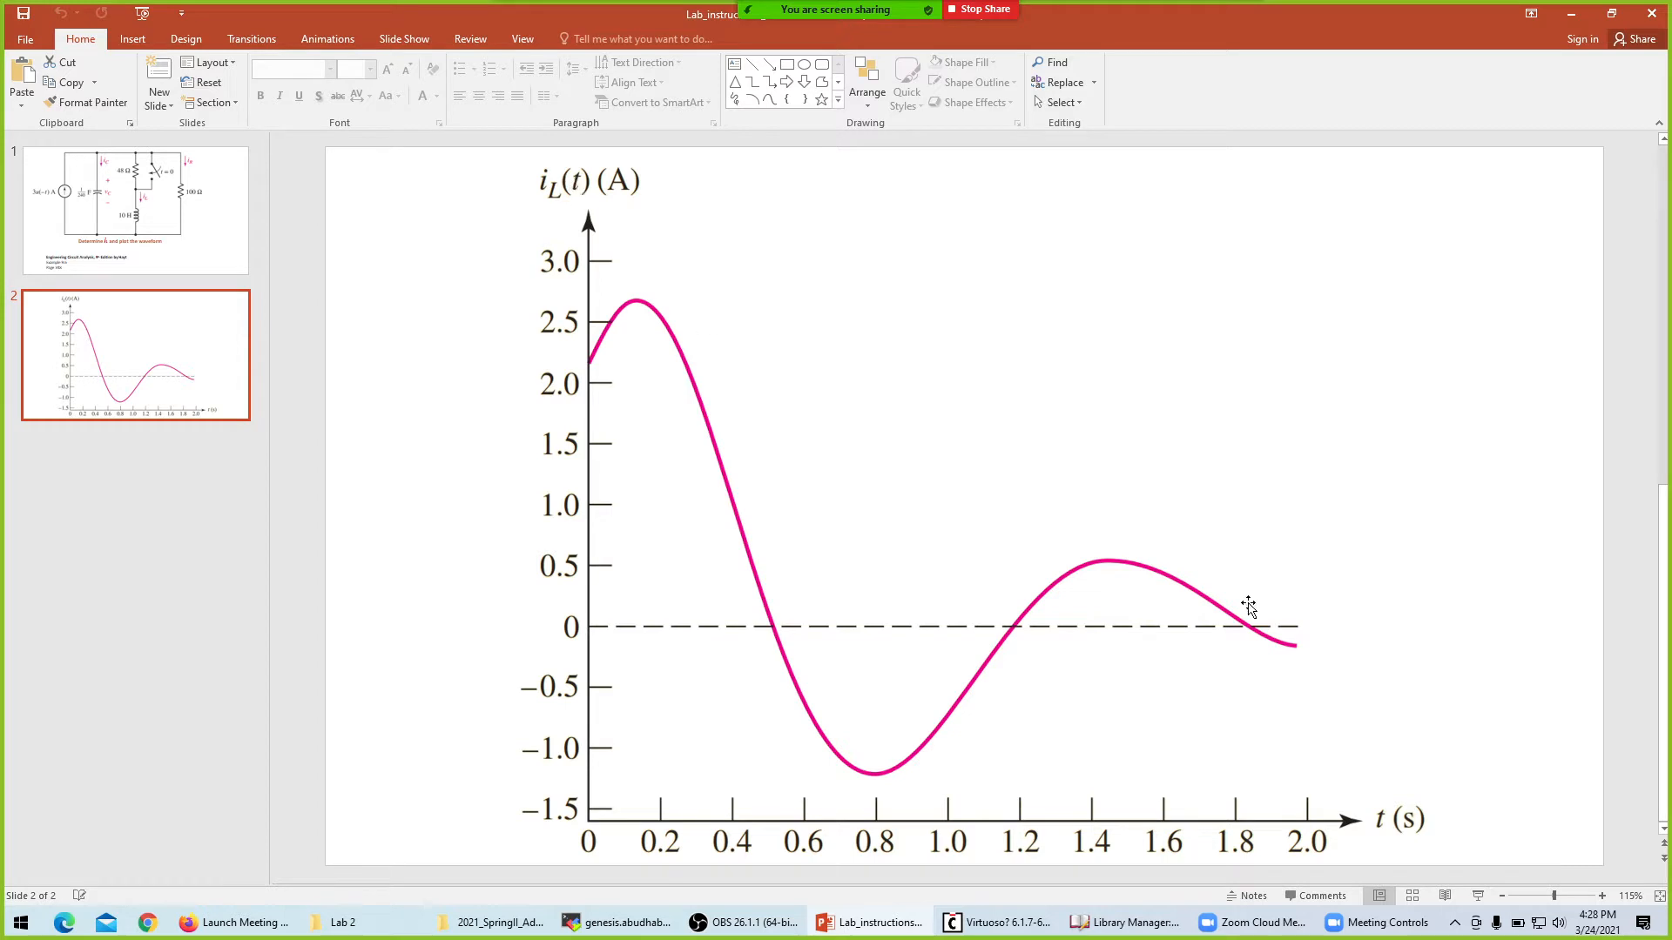
Review the circuit slide and the expected inductor current waveform slide, ending back on the circuit slide.
click(115, 218)
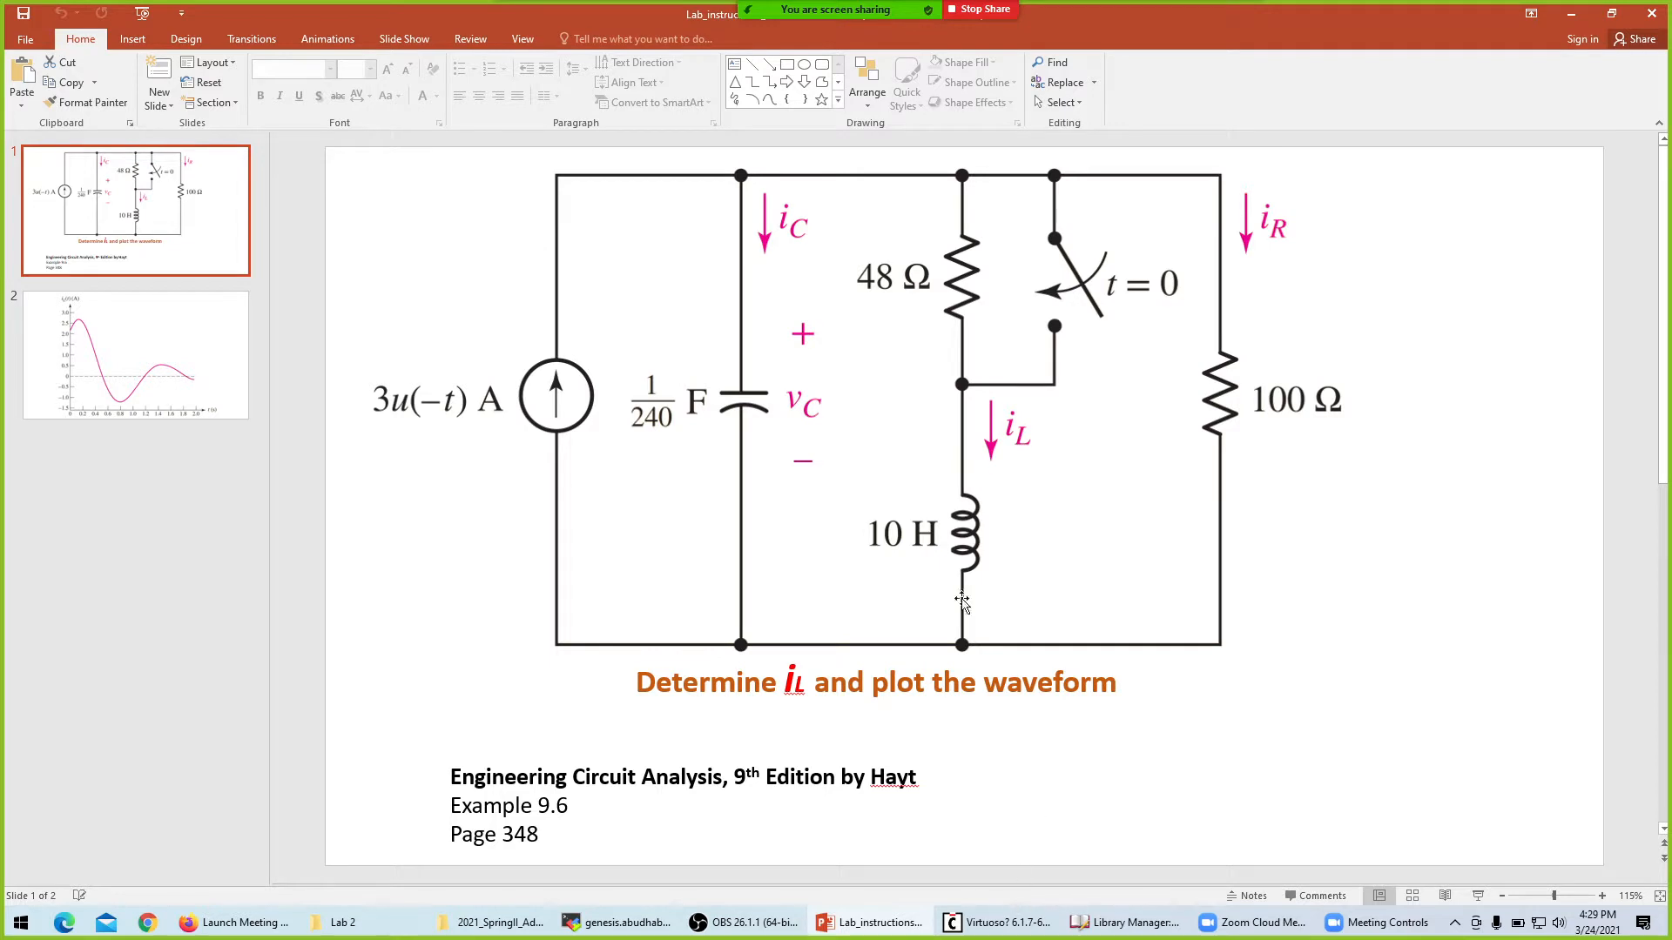
scroll(965, 602, down, 1)
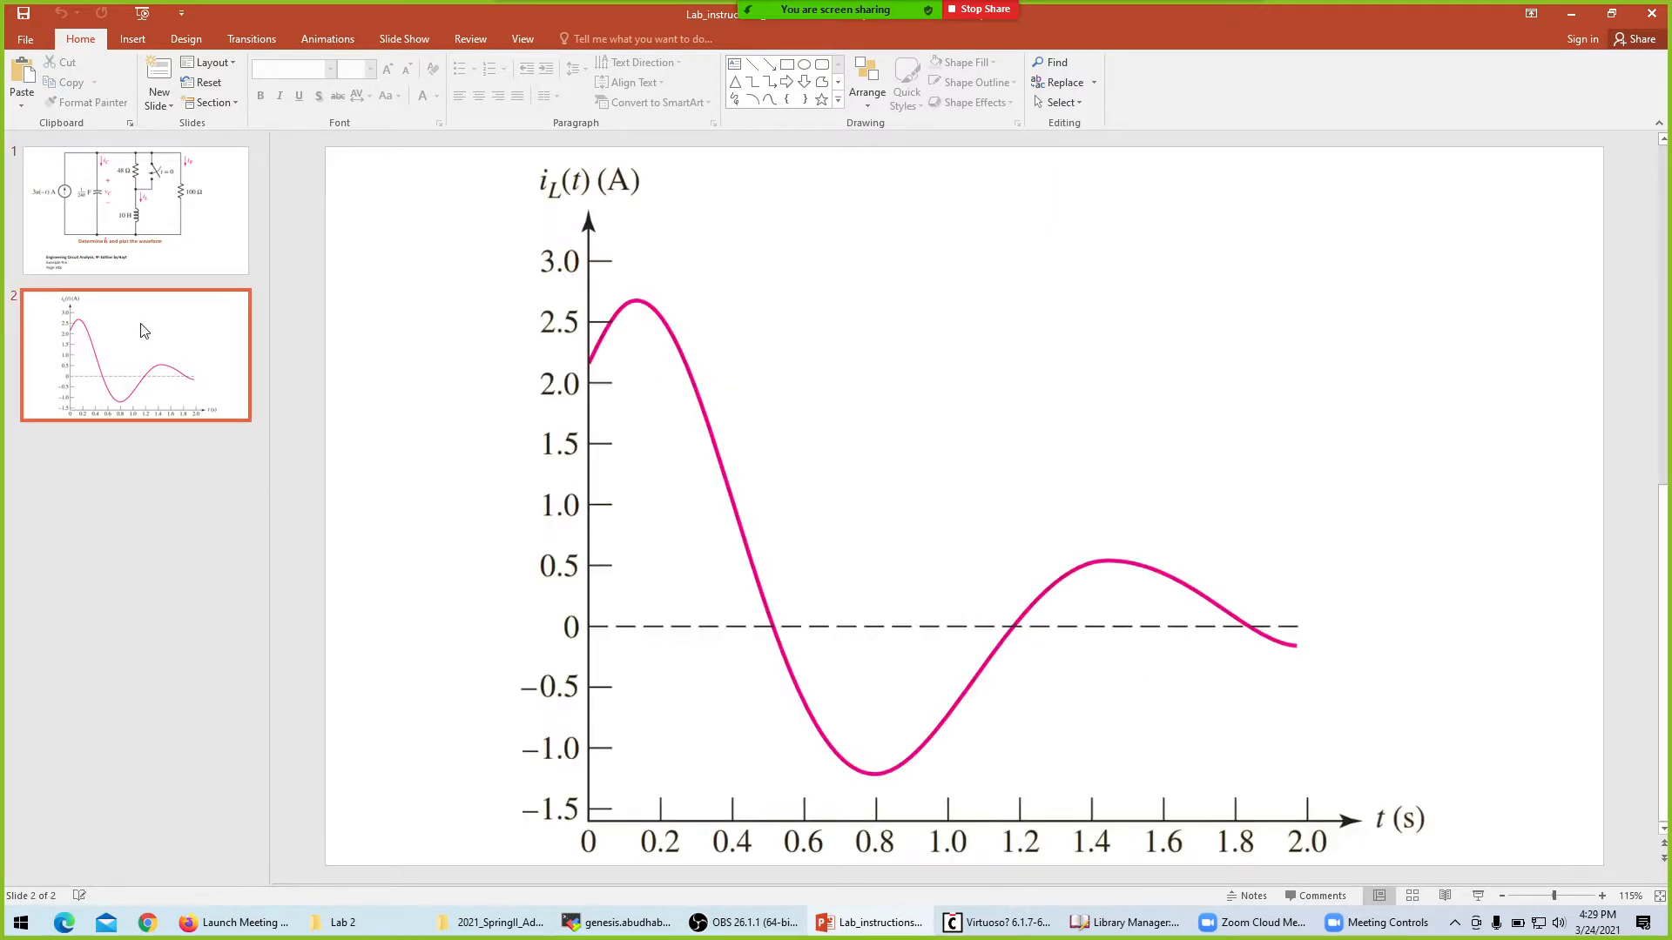
click(131, 215)
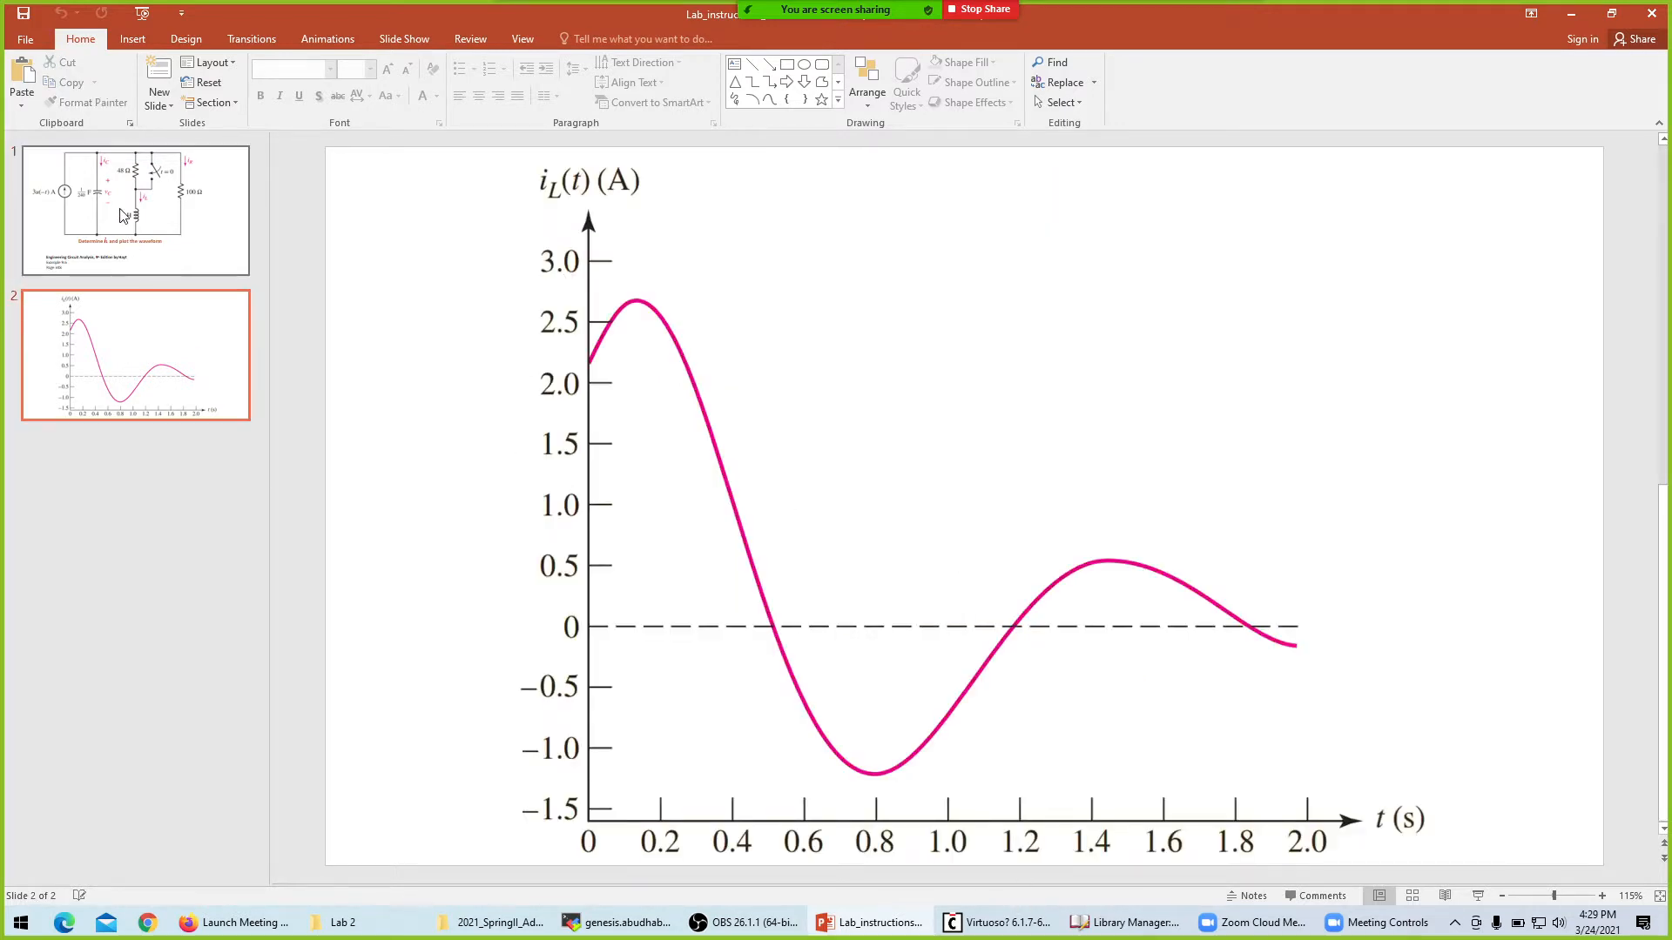
Switch to the Virtuoso Library Manager and select the TEST_CLASS library.
click(1001, 922)
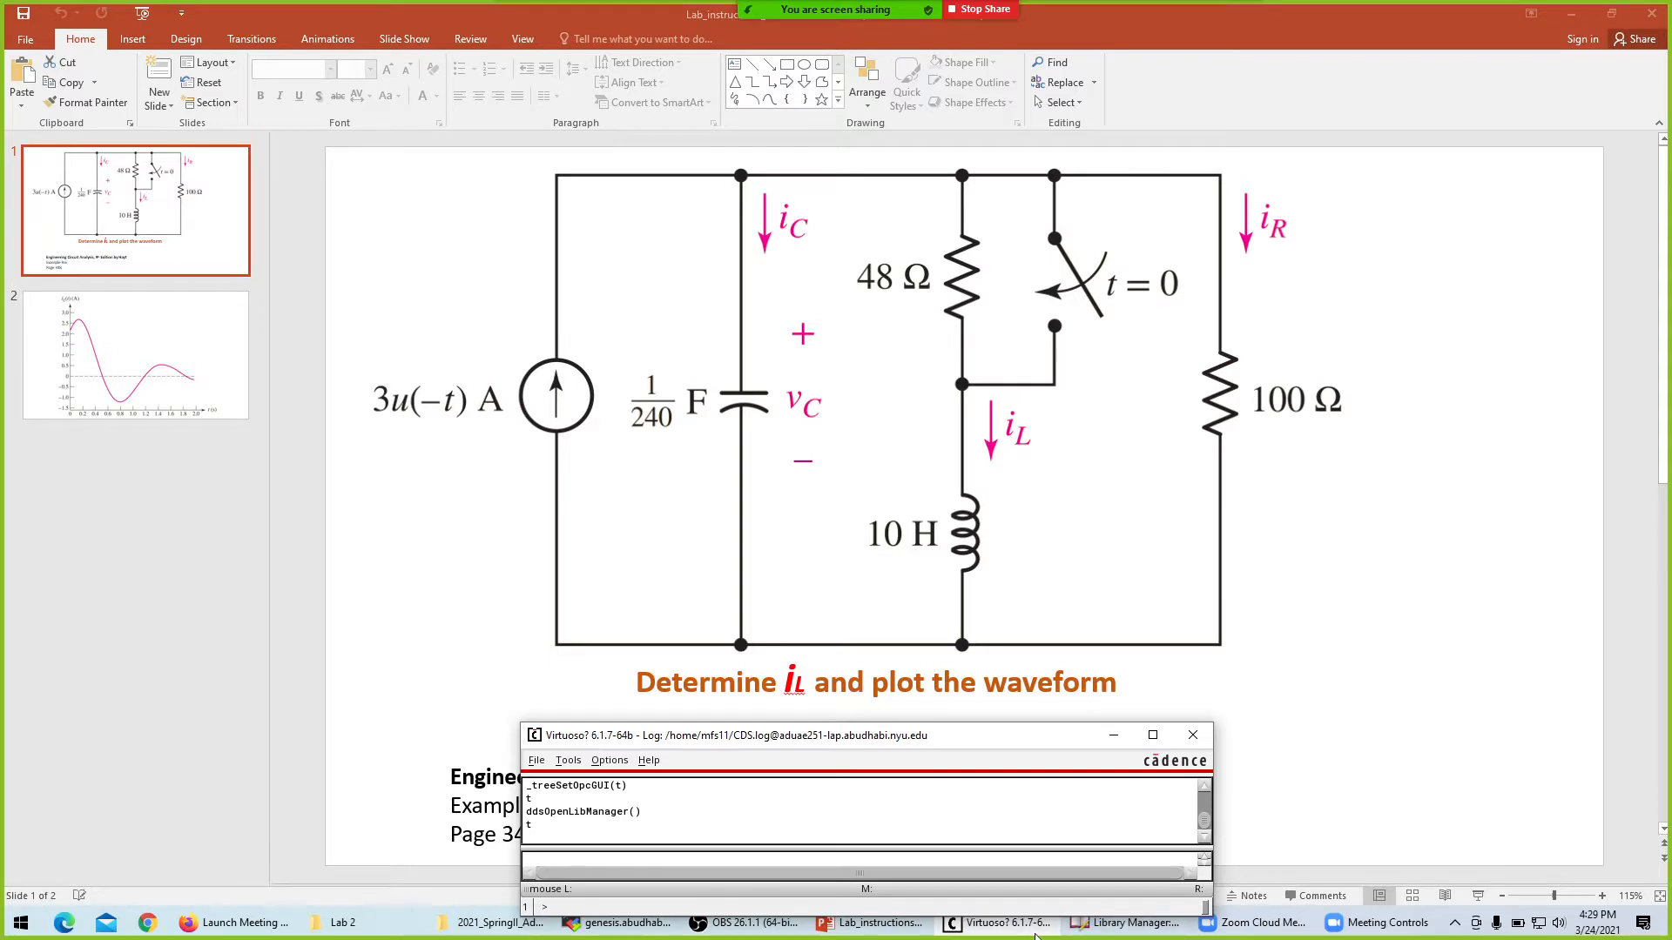
click(1036, 932)
mouse_move(1117, 930)
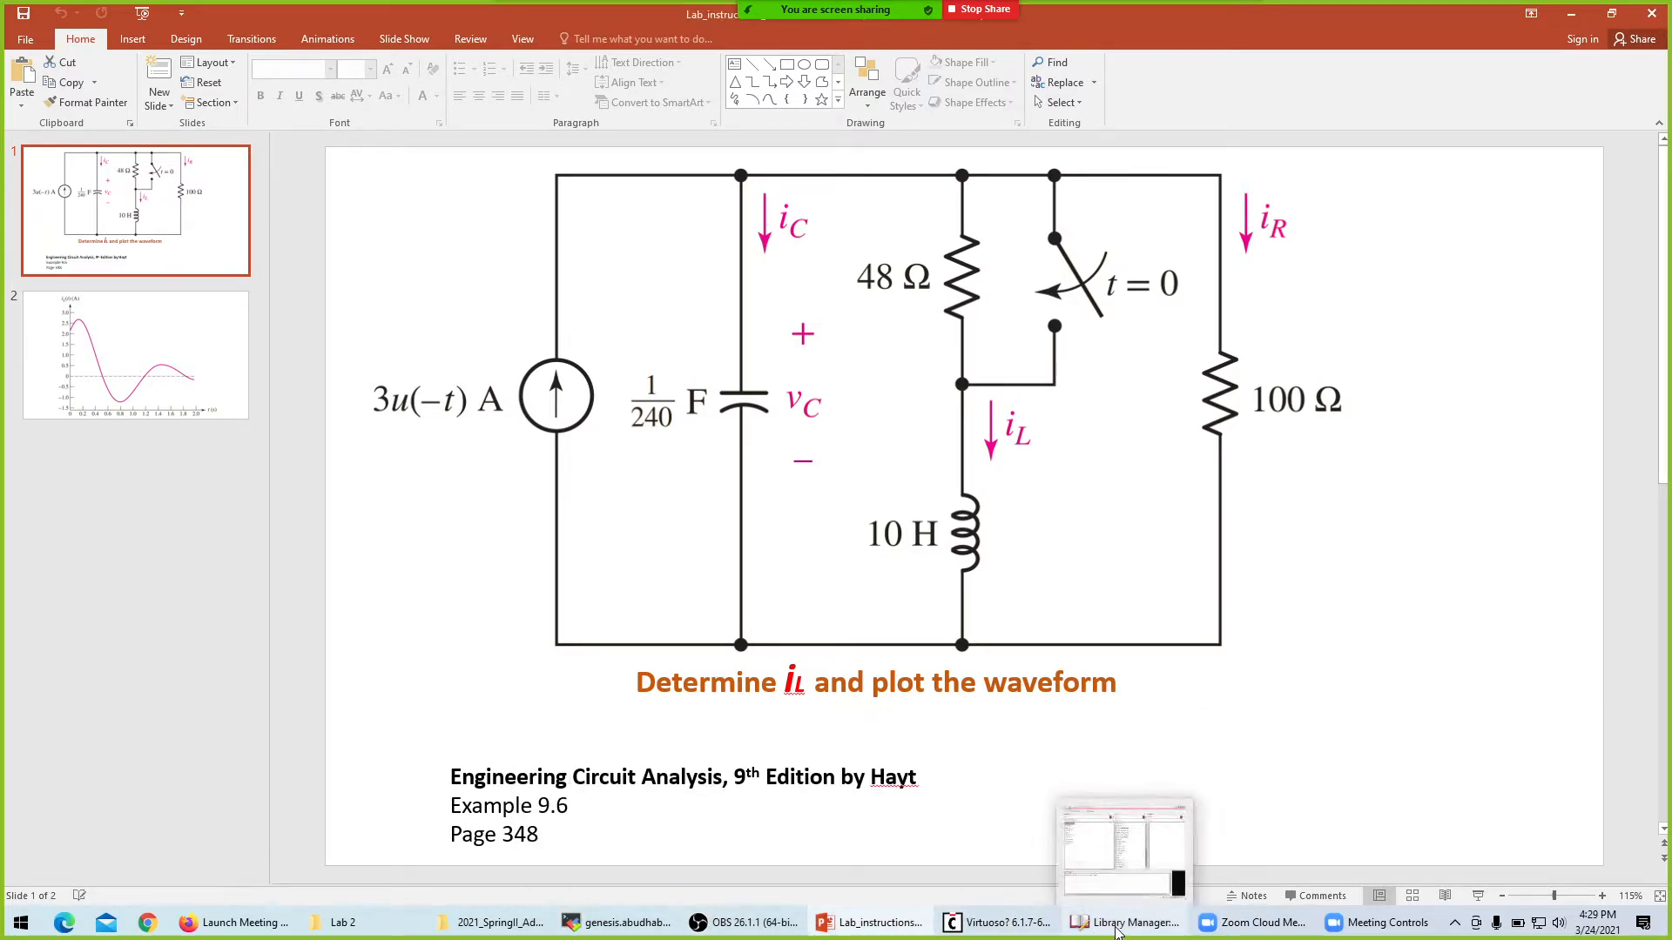
click(1117, 930)
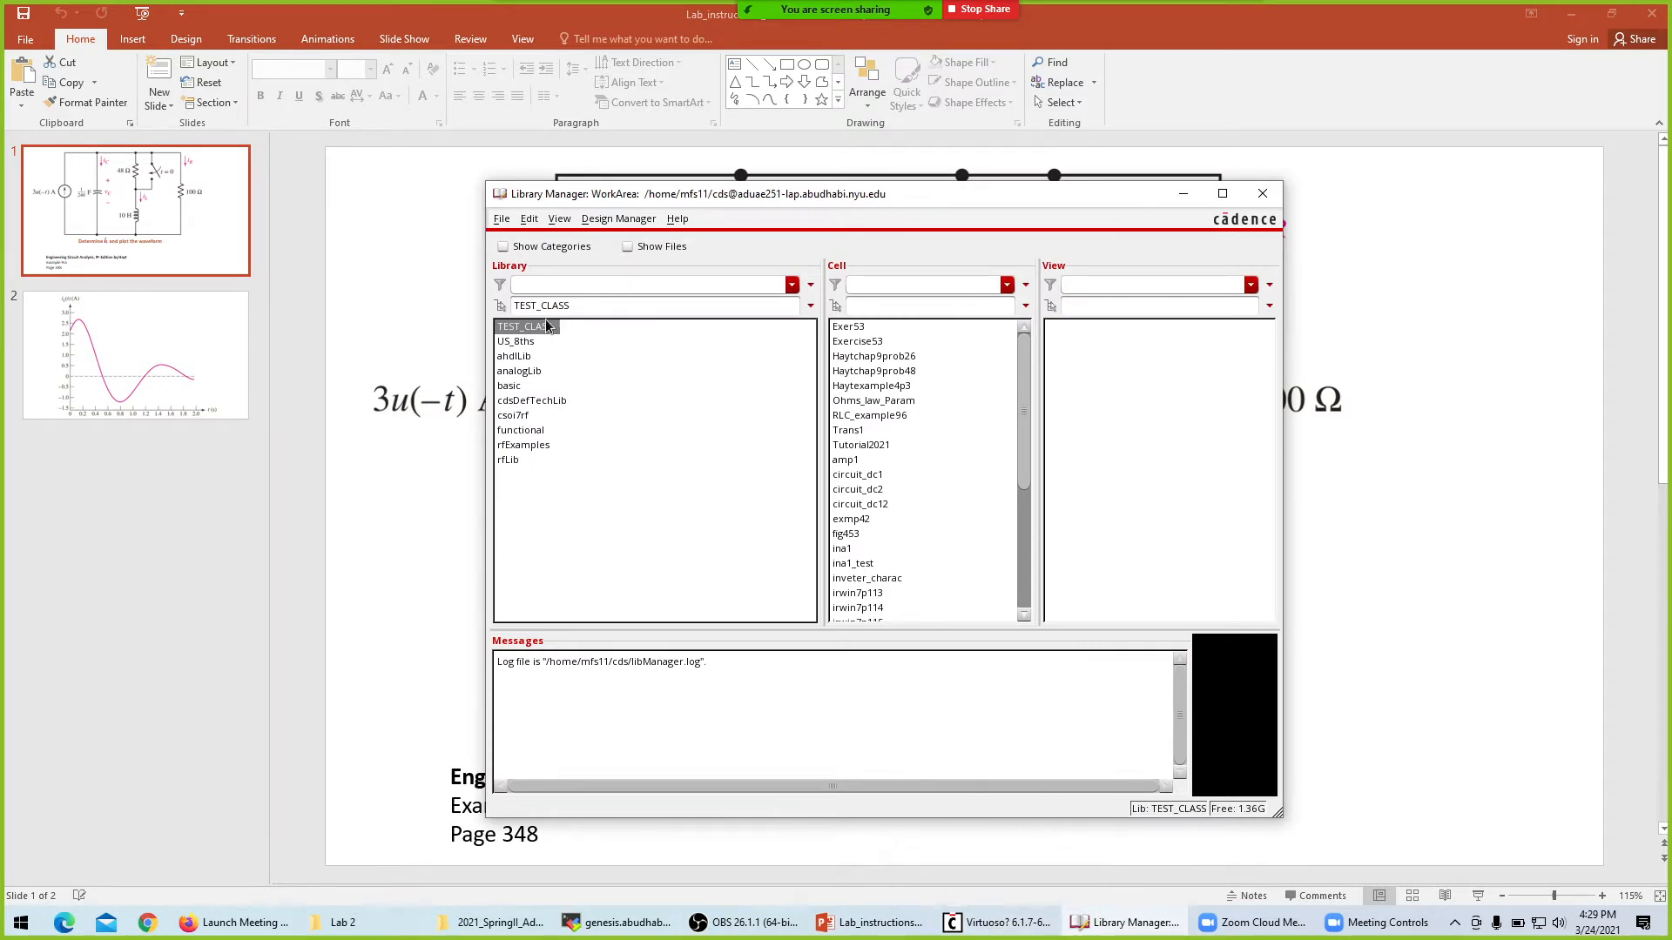
click(518, 328)
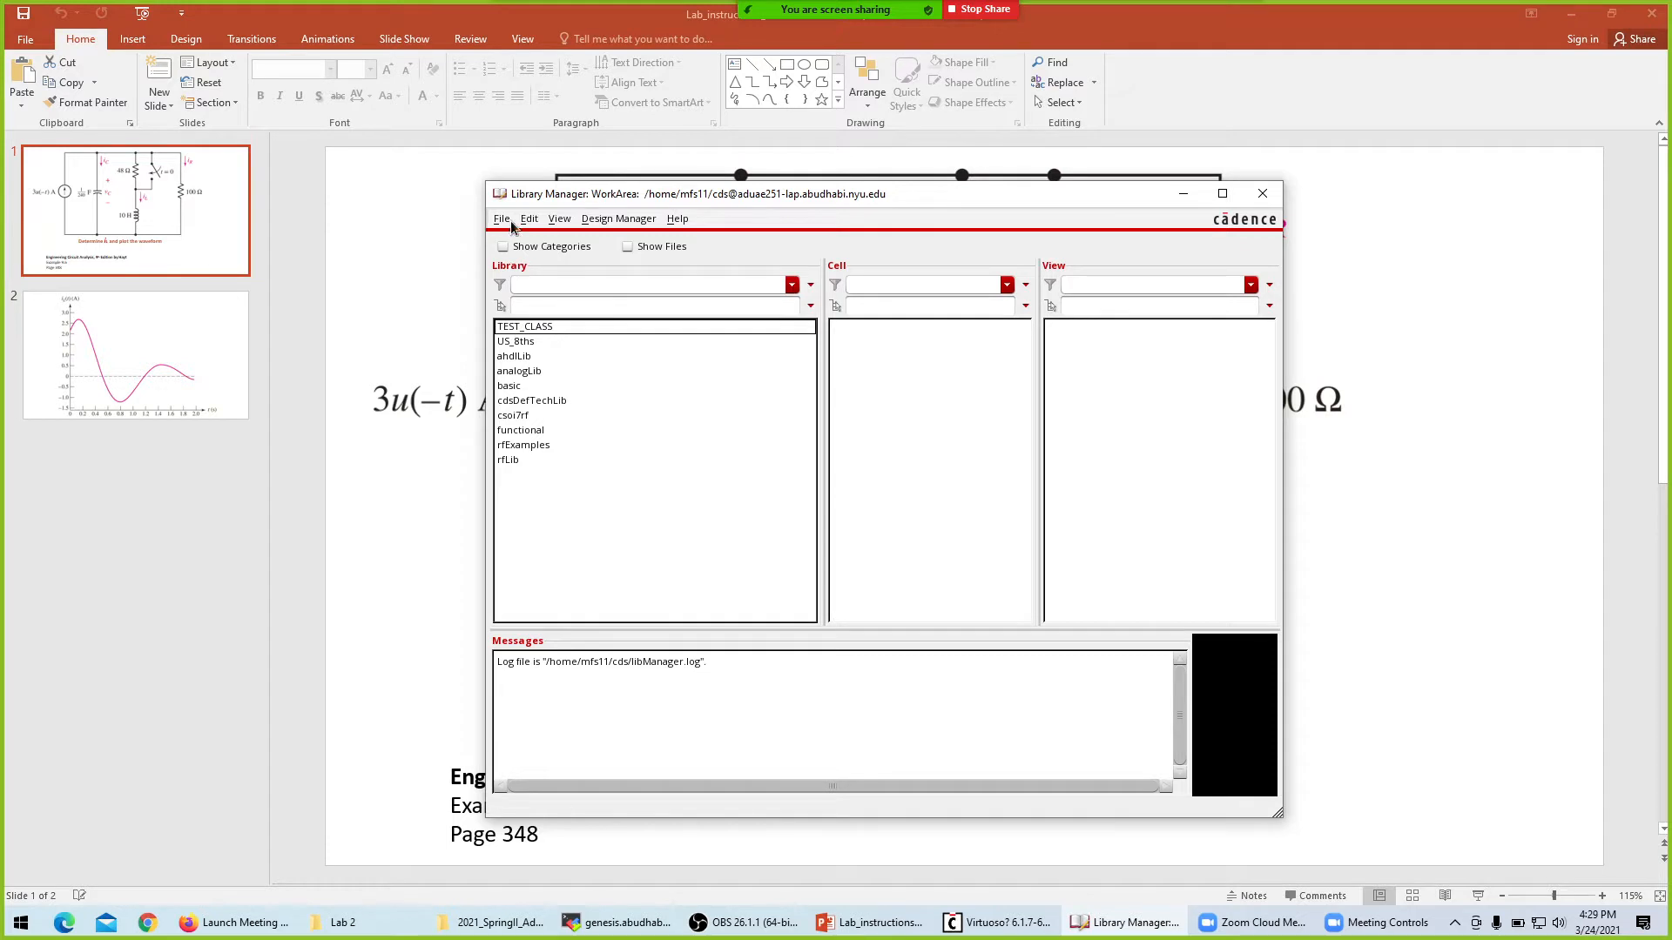
click(533, 327)
Create a schematic cell view named lab2_exampl96 in TEST_CLASS and move its editor window over the lower part of the circuit slide.
click(501, 220)
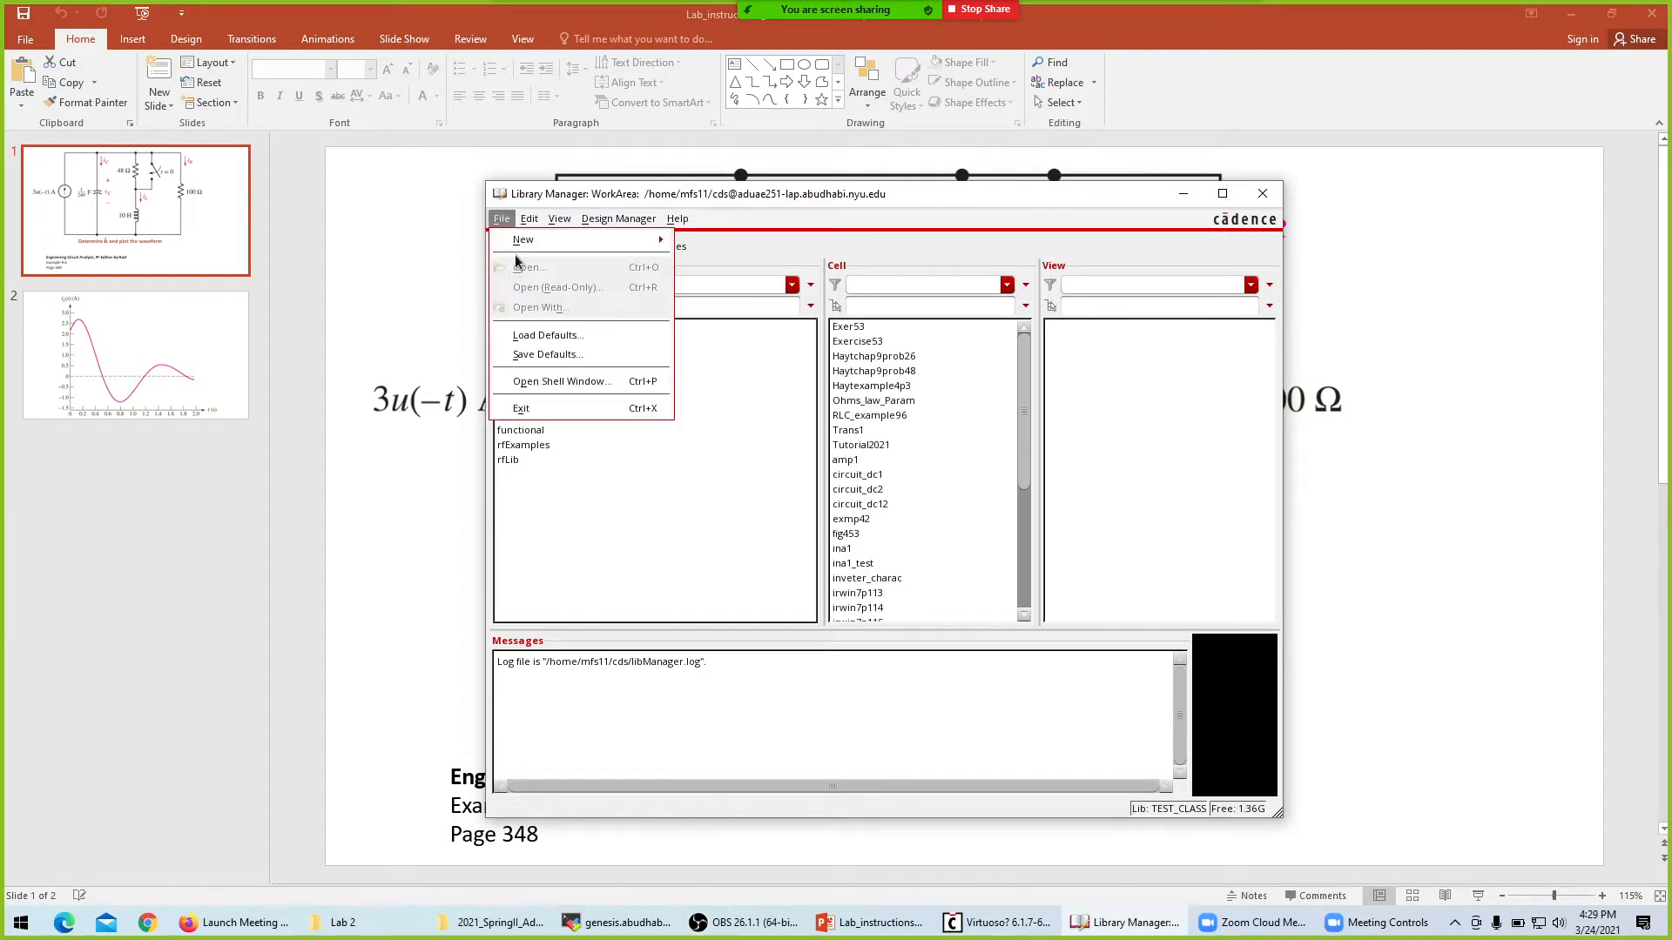
mouse_move(601, 250)
click(736, 263)
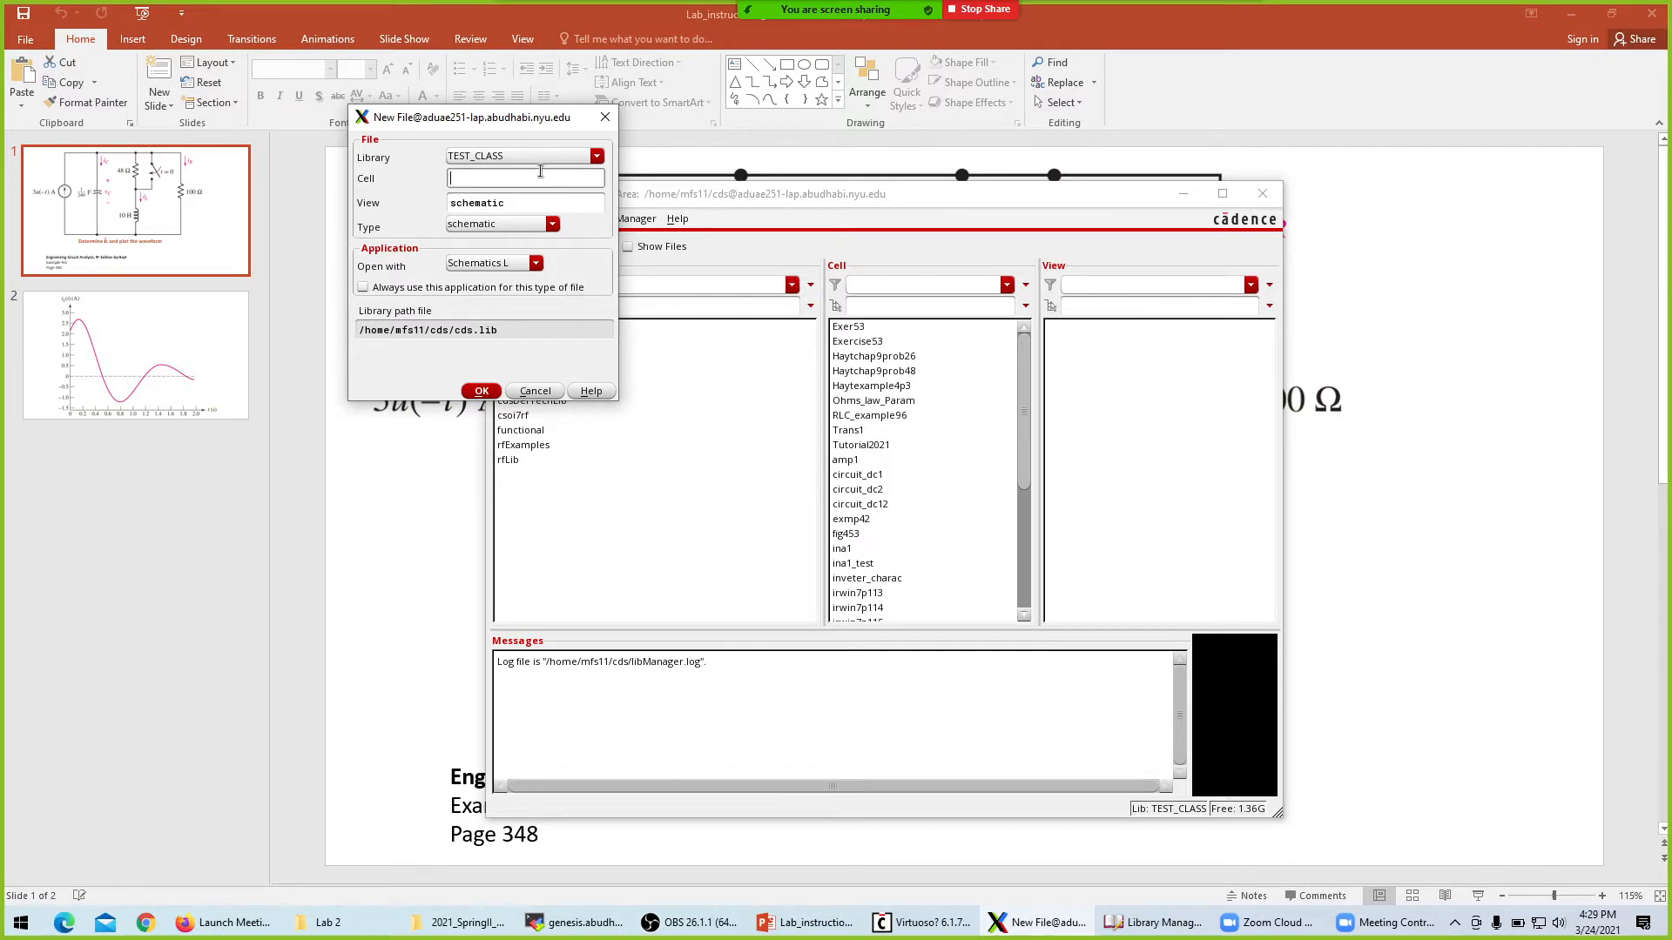
click(406, 743)
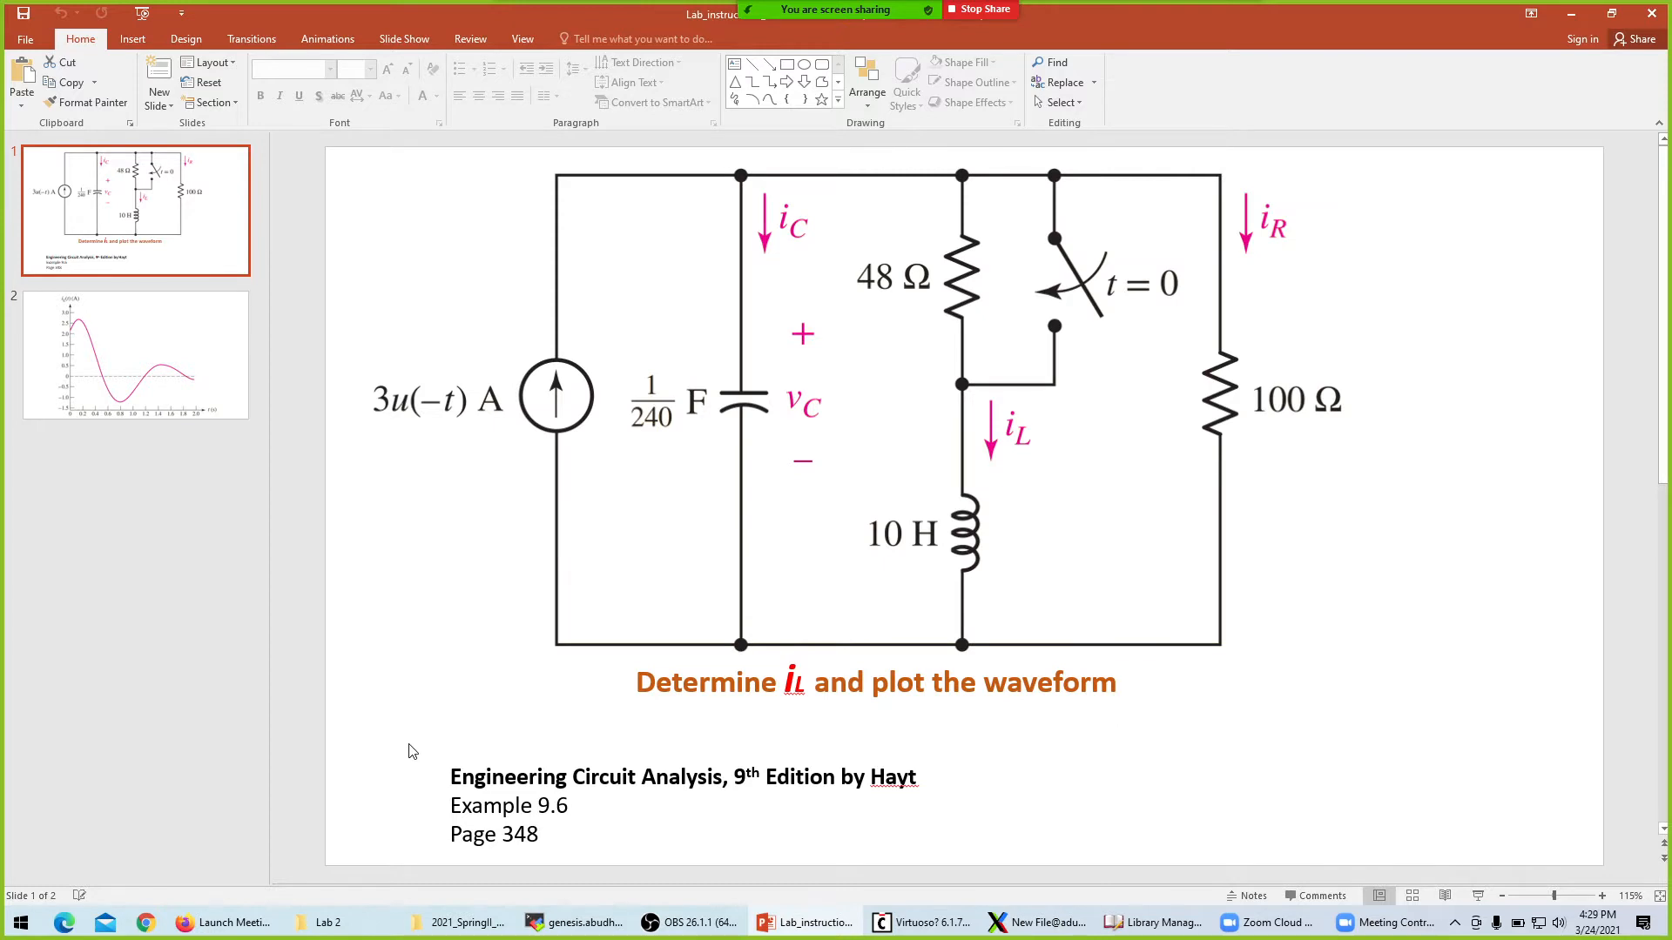
key(alt+Tab)
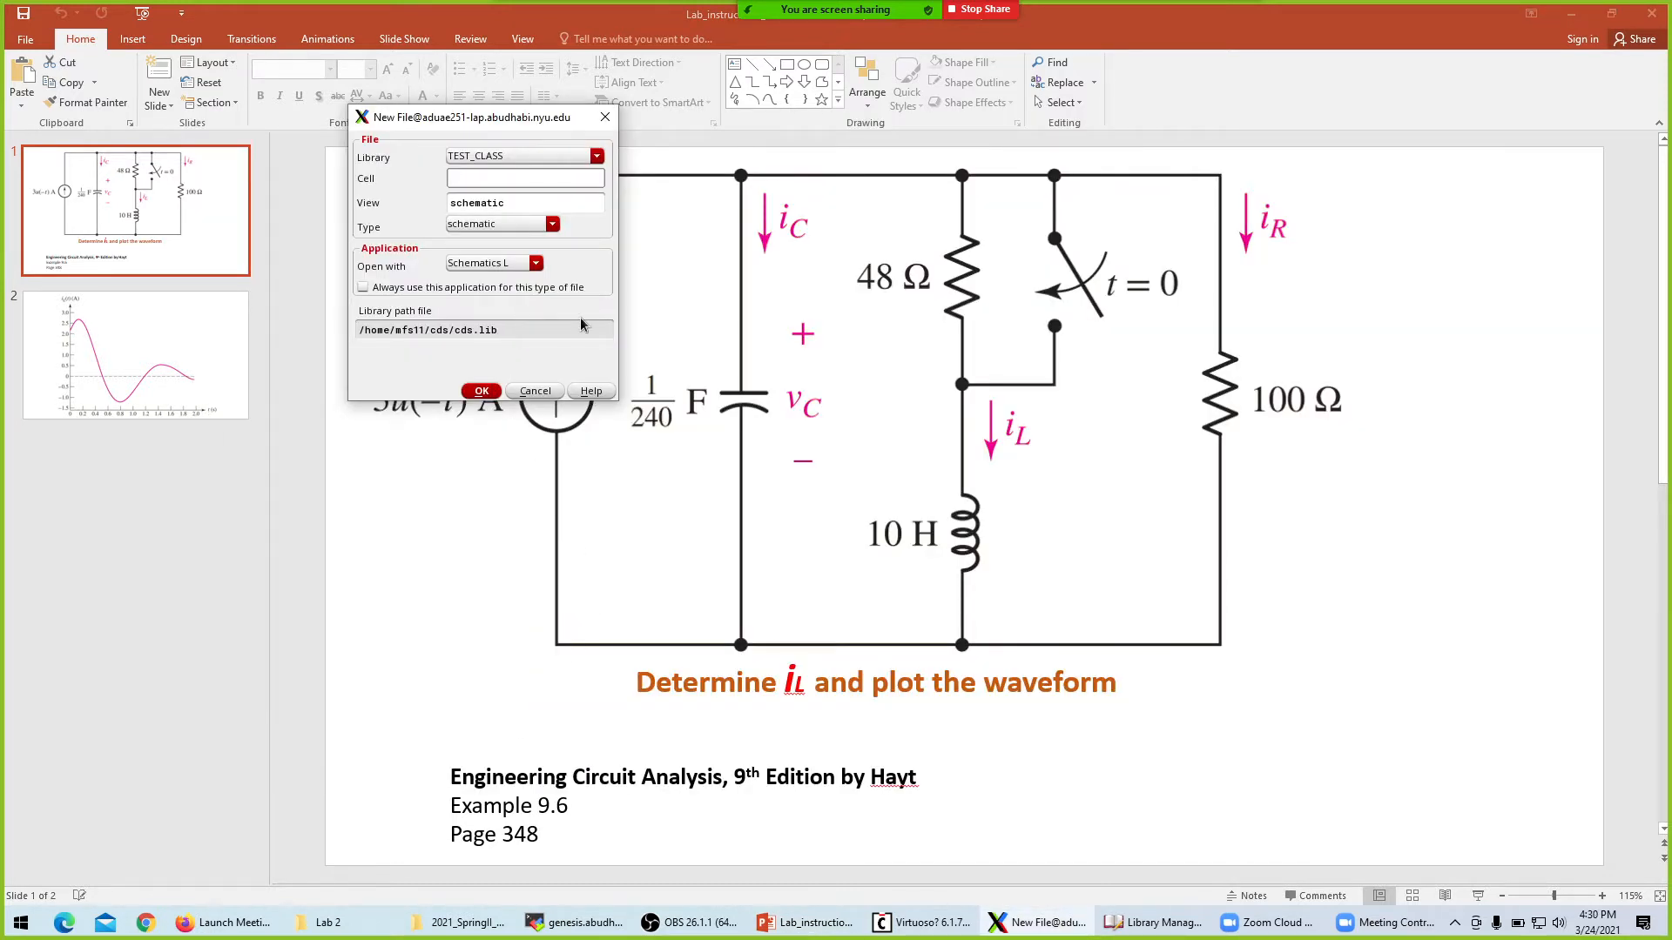
text(lab2_exampl96)
click(481, 391)
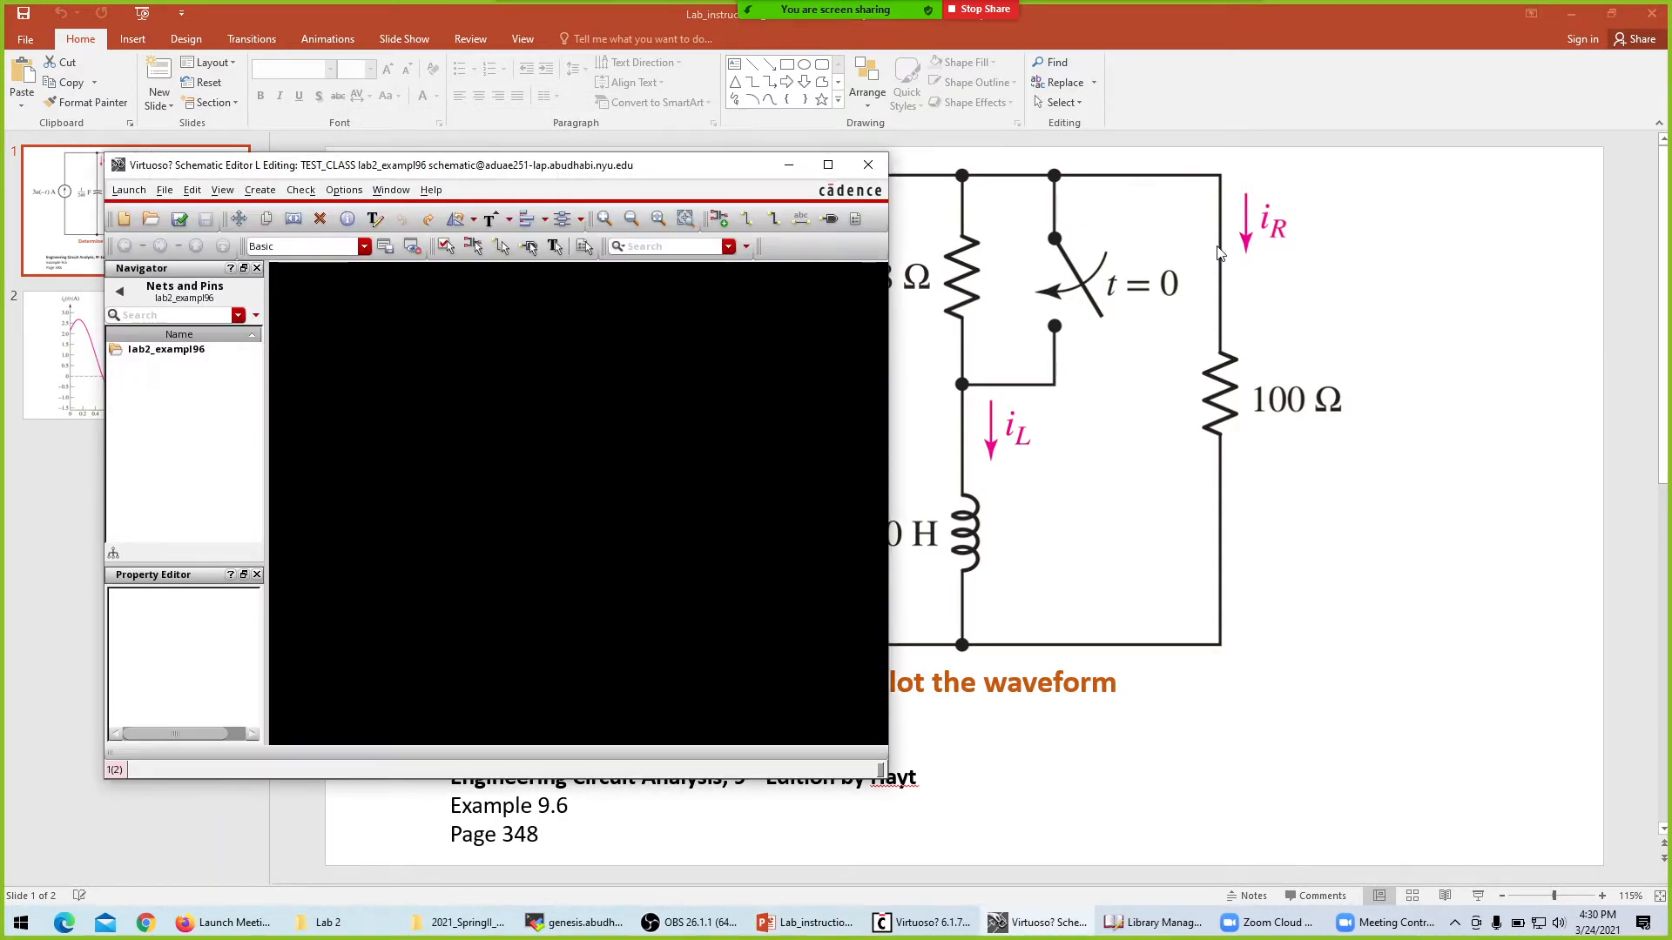
drag(615, 170, 1341, 299)
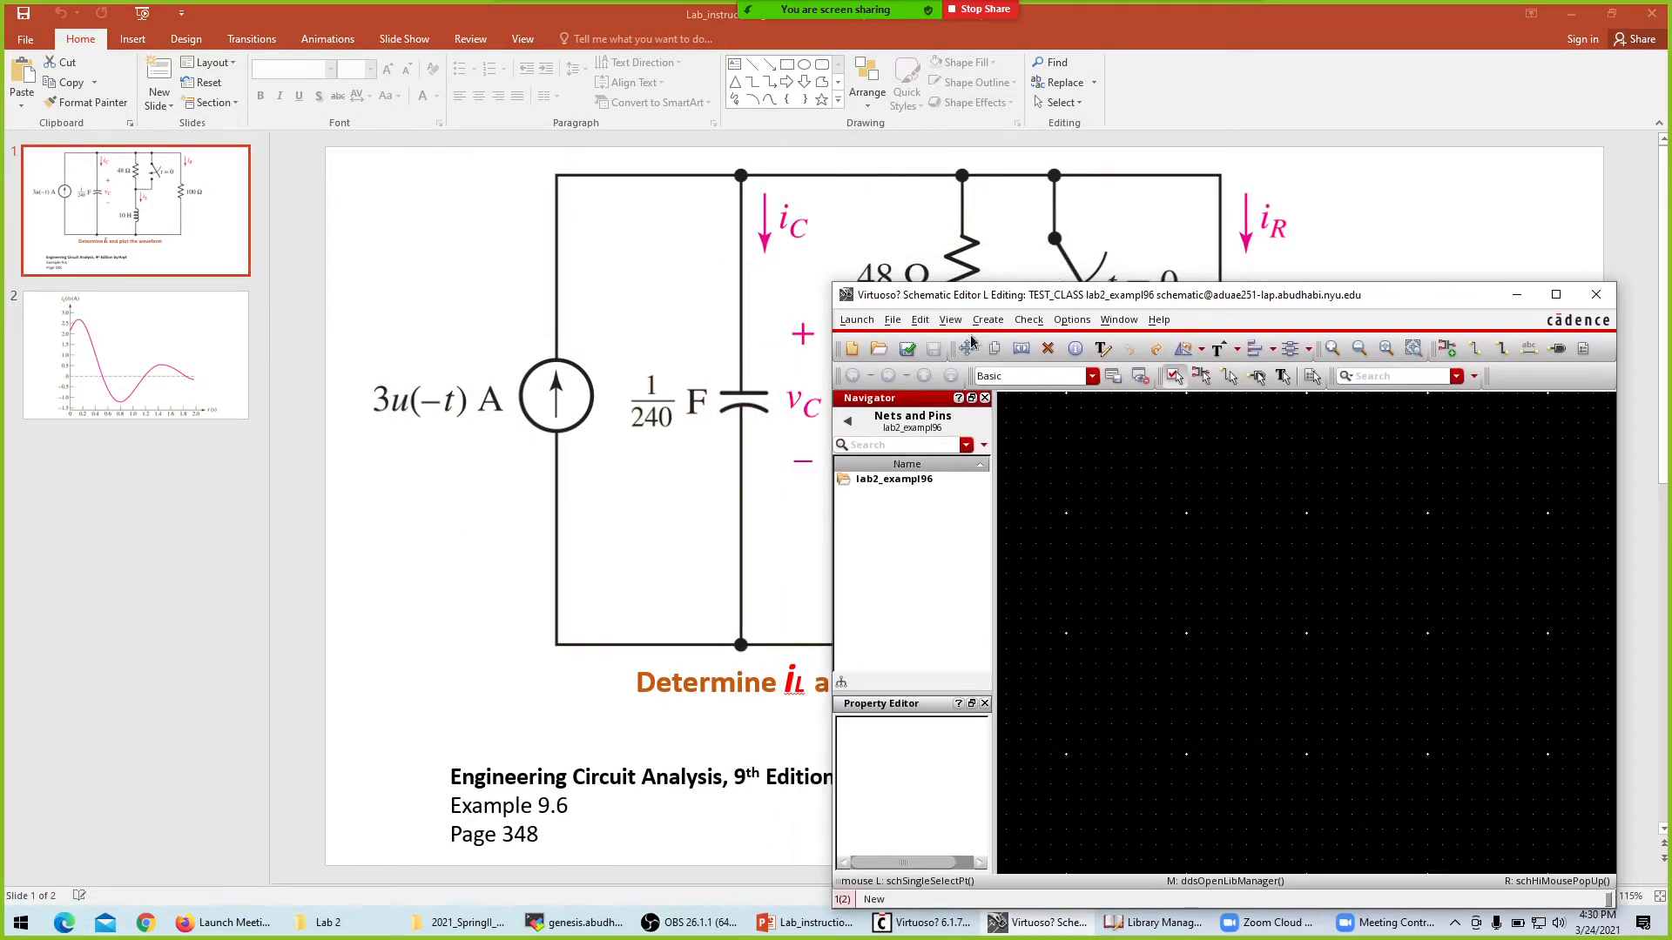
drag(948, 300, 467, 473)
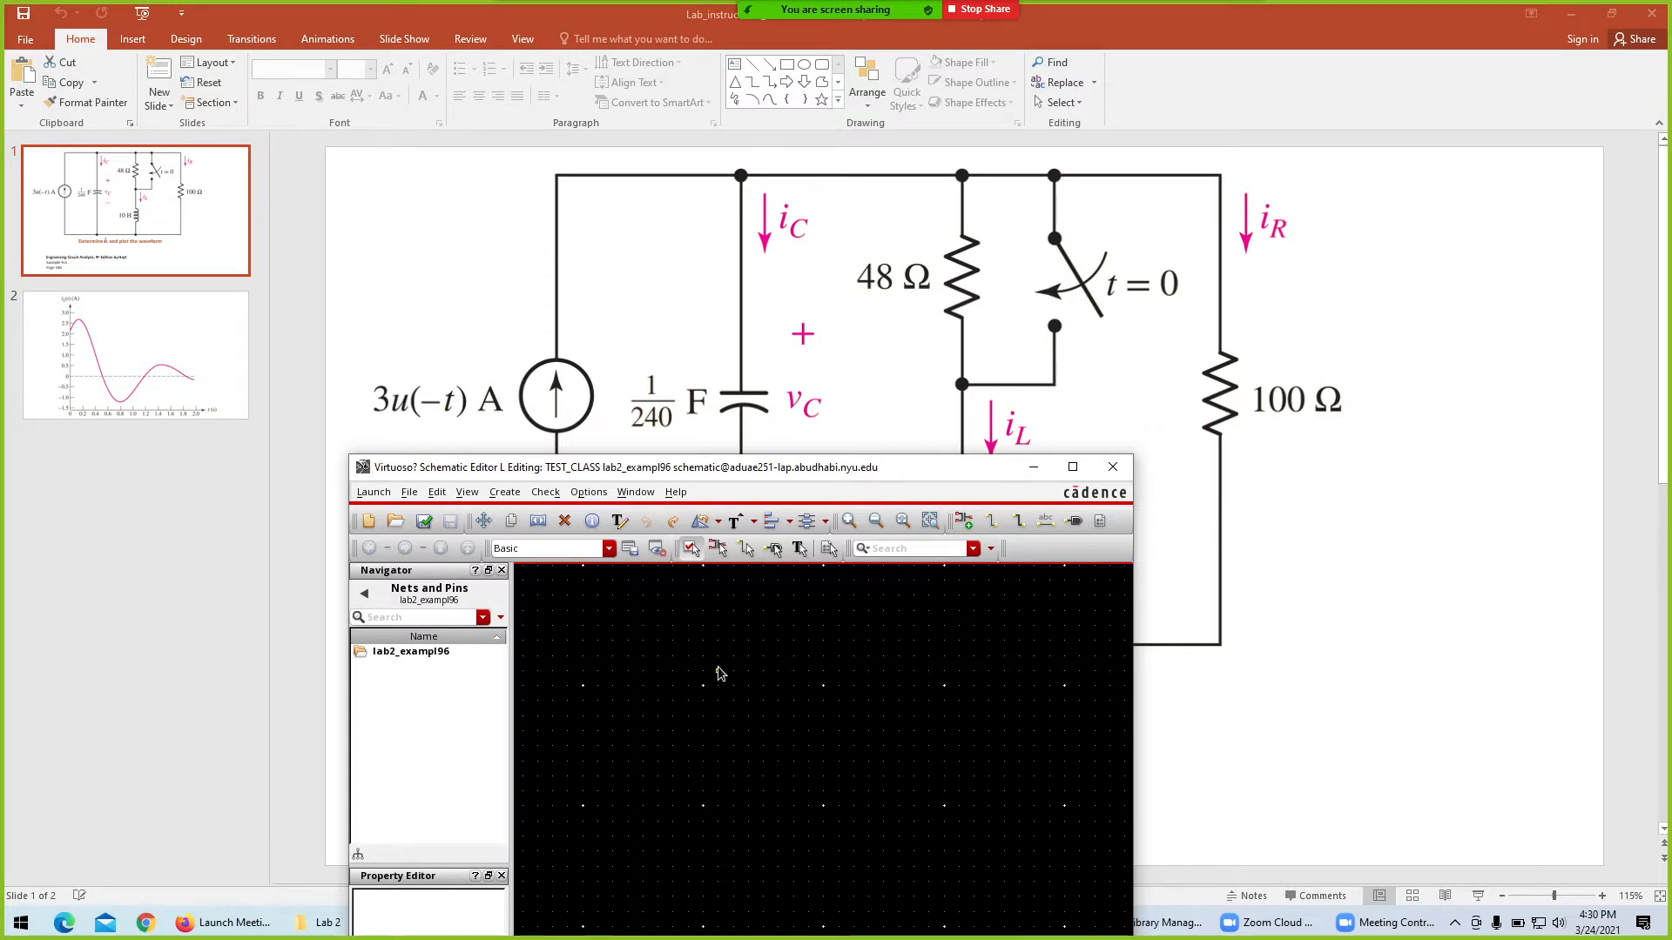
Place two res instances from analogLib, one for the 100 Ω branch and one higher up for the 48 Ω branch.
key(i)
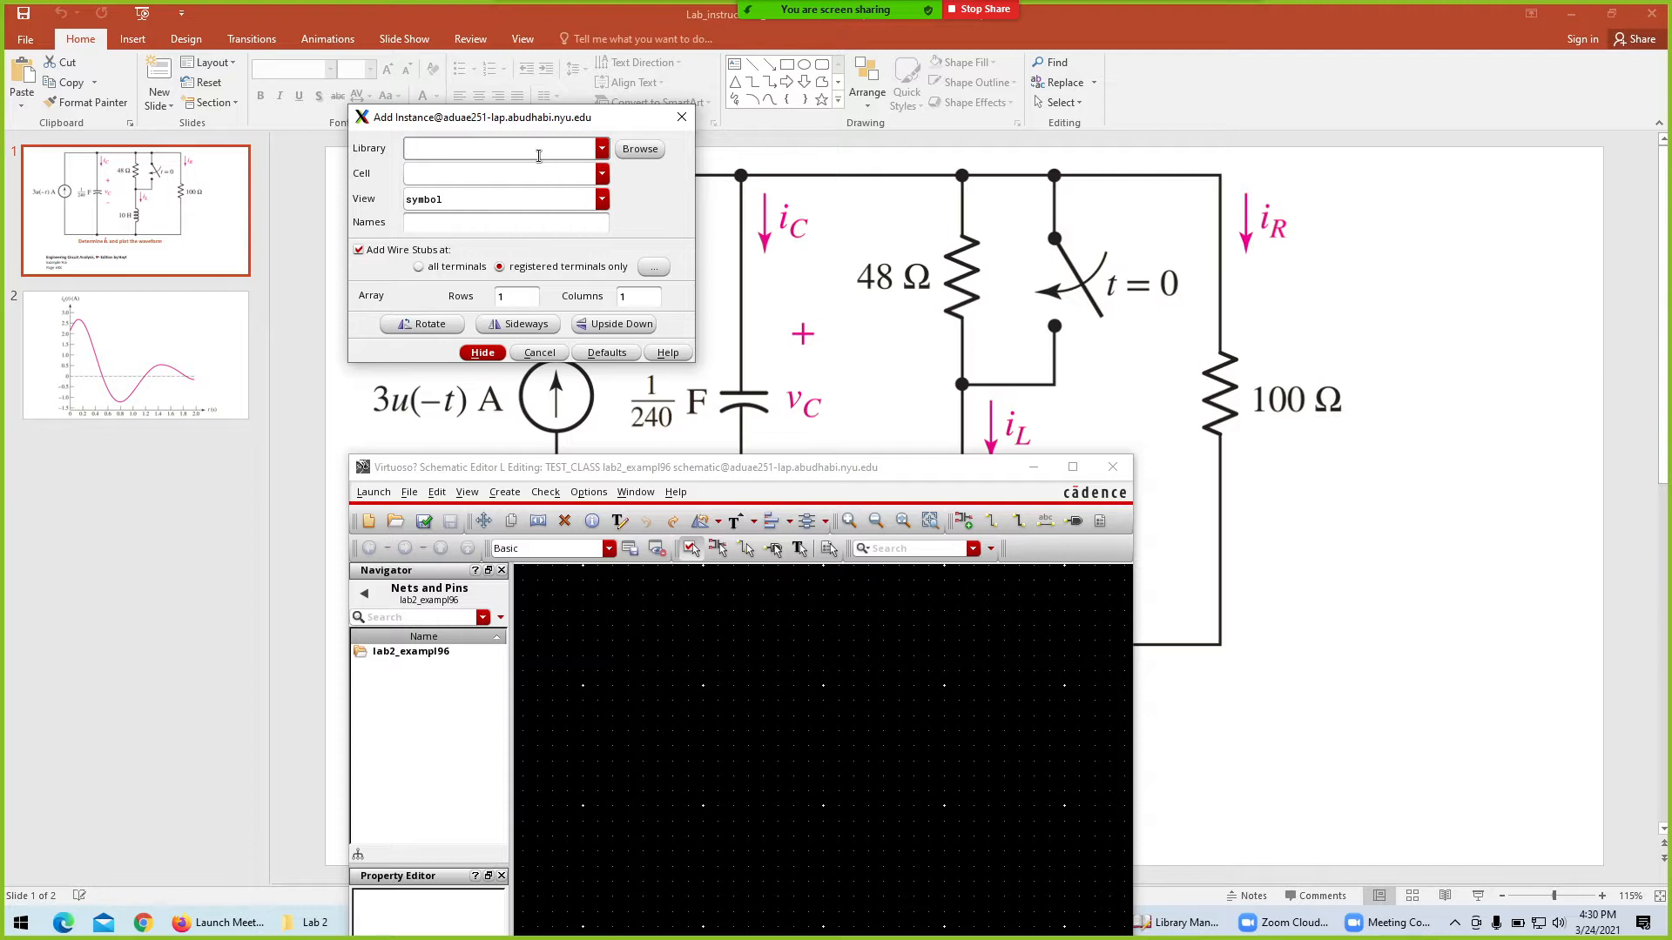
text(analogLib)
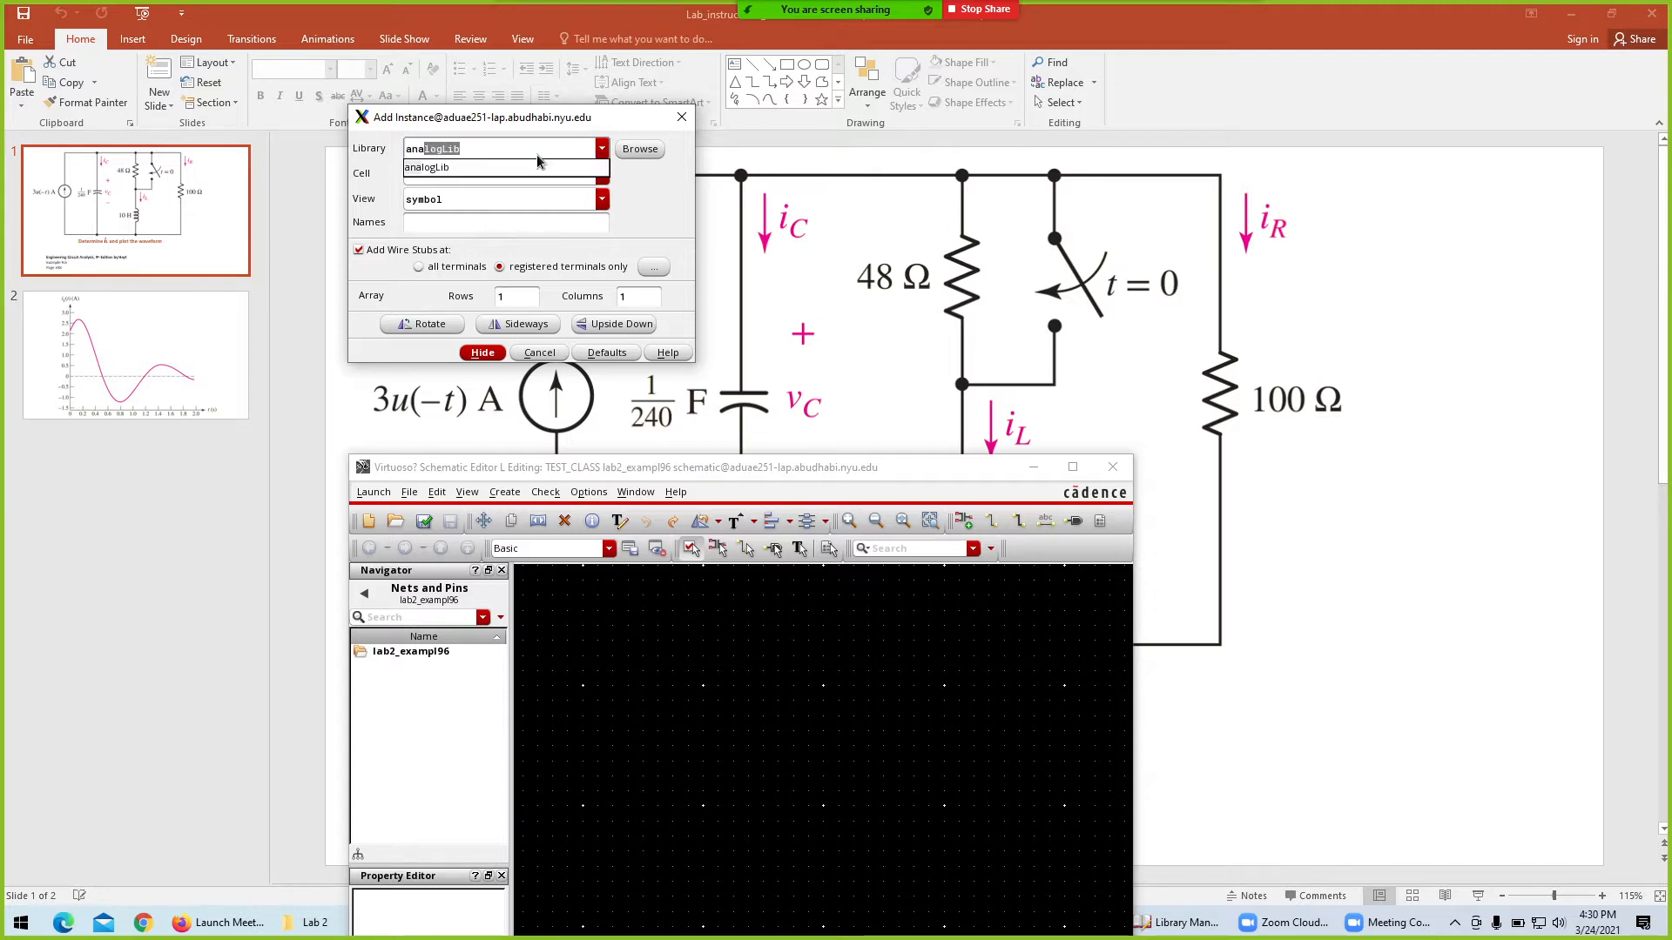
click(470, 169)
click(470, 175)
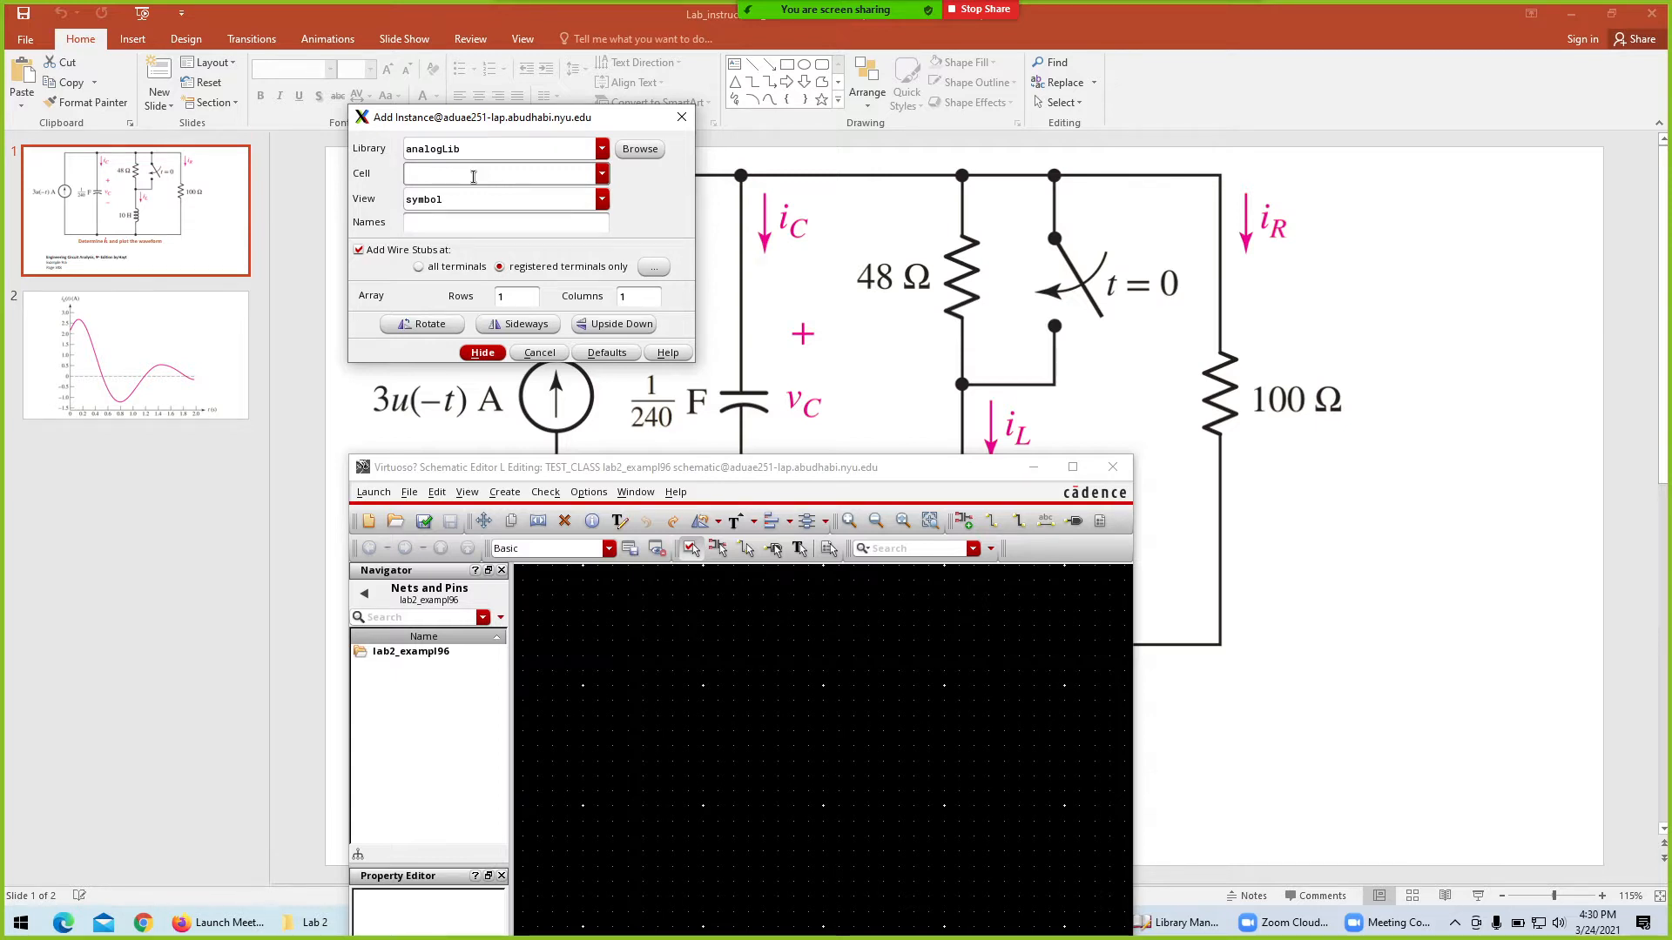
text(res)
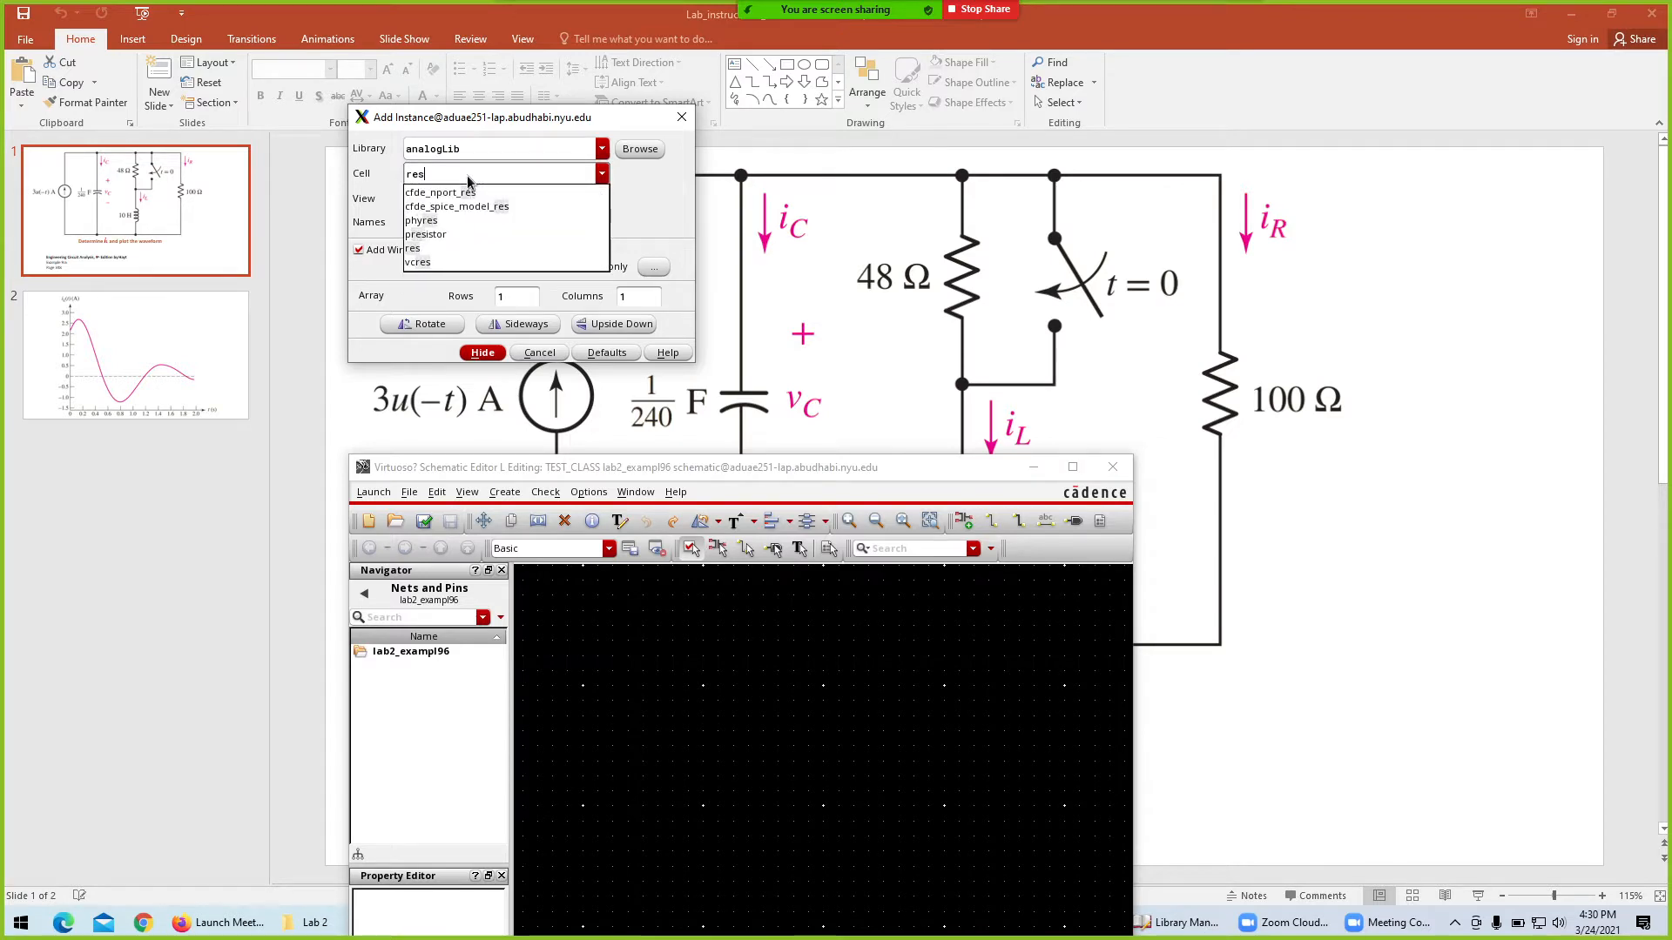
click(468, 177)
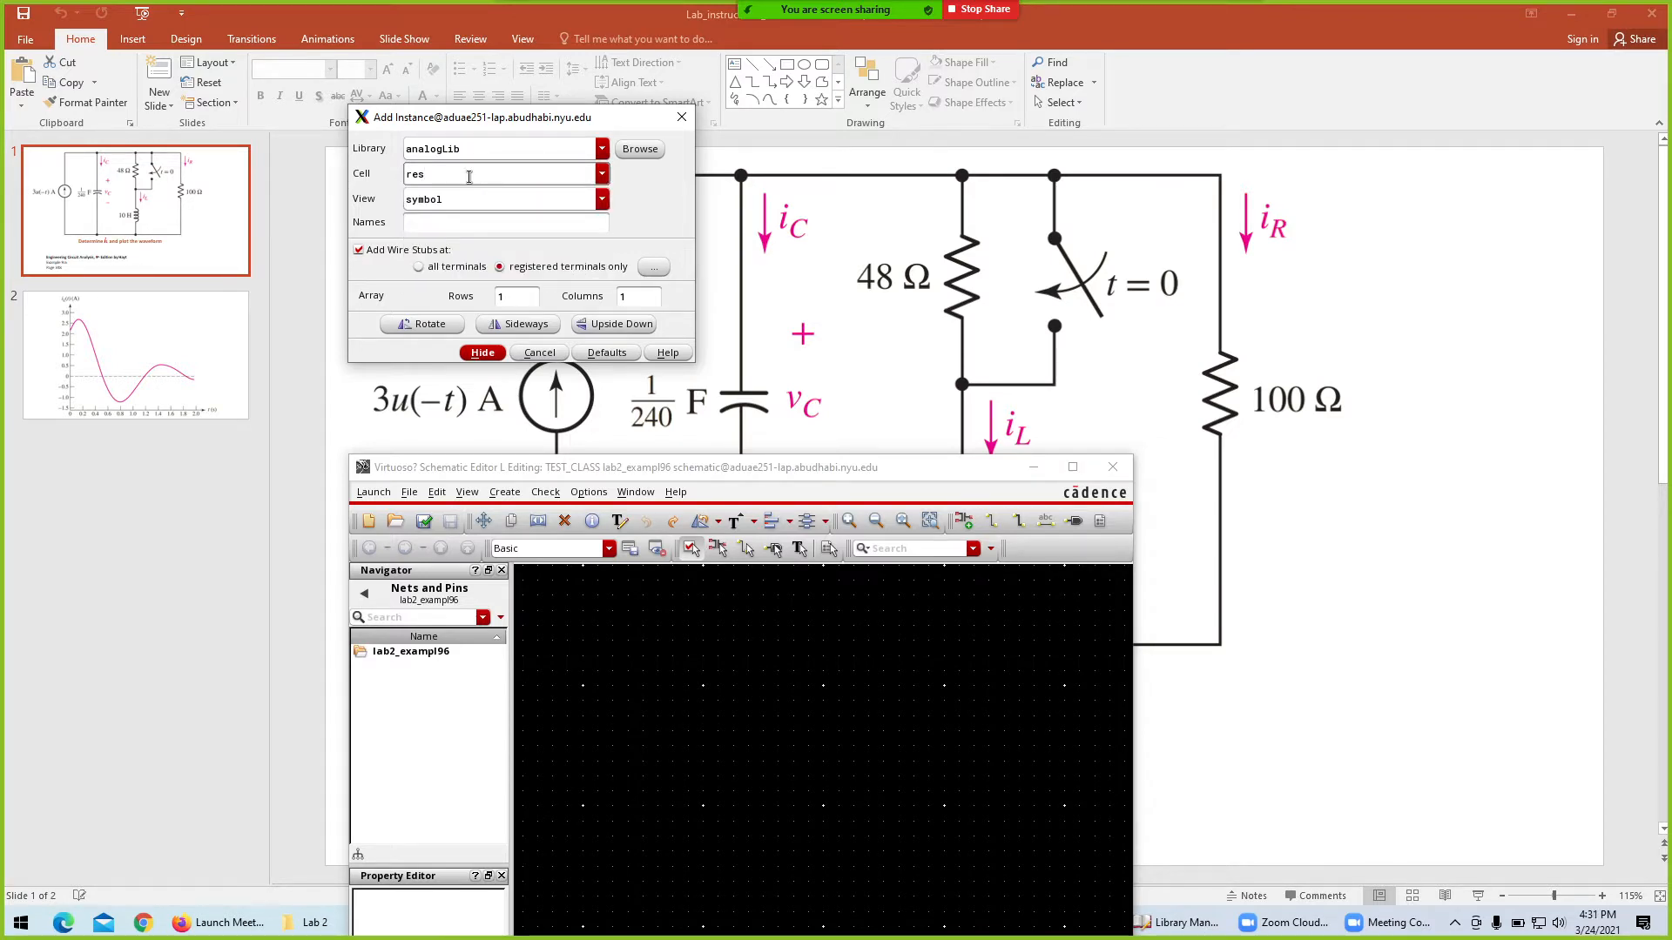
key(Return)
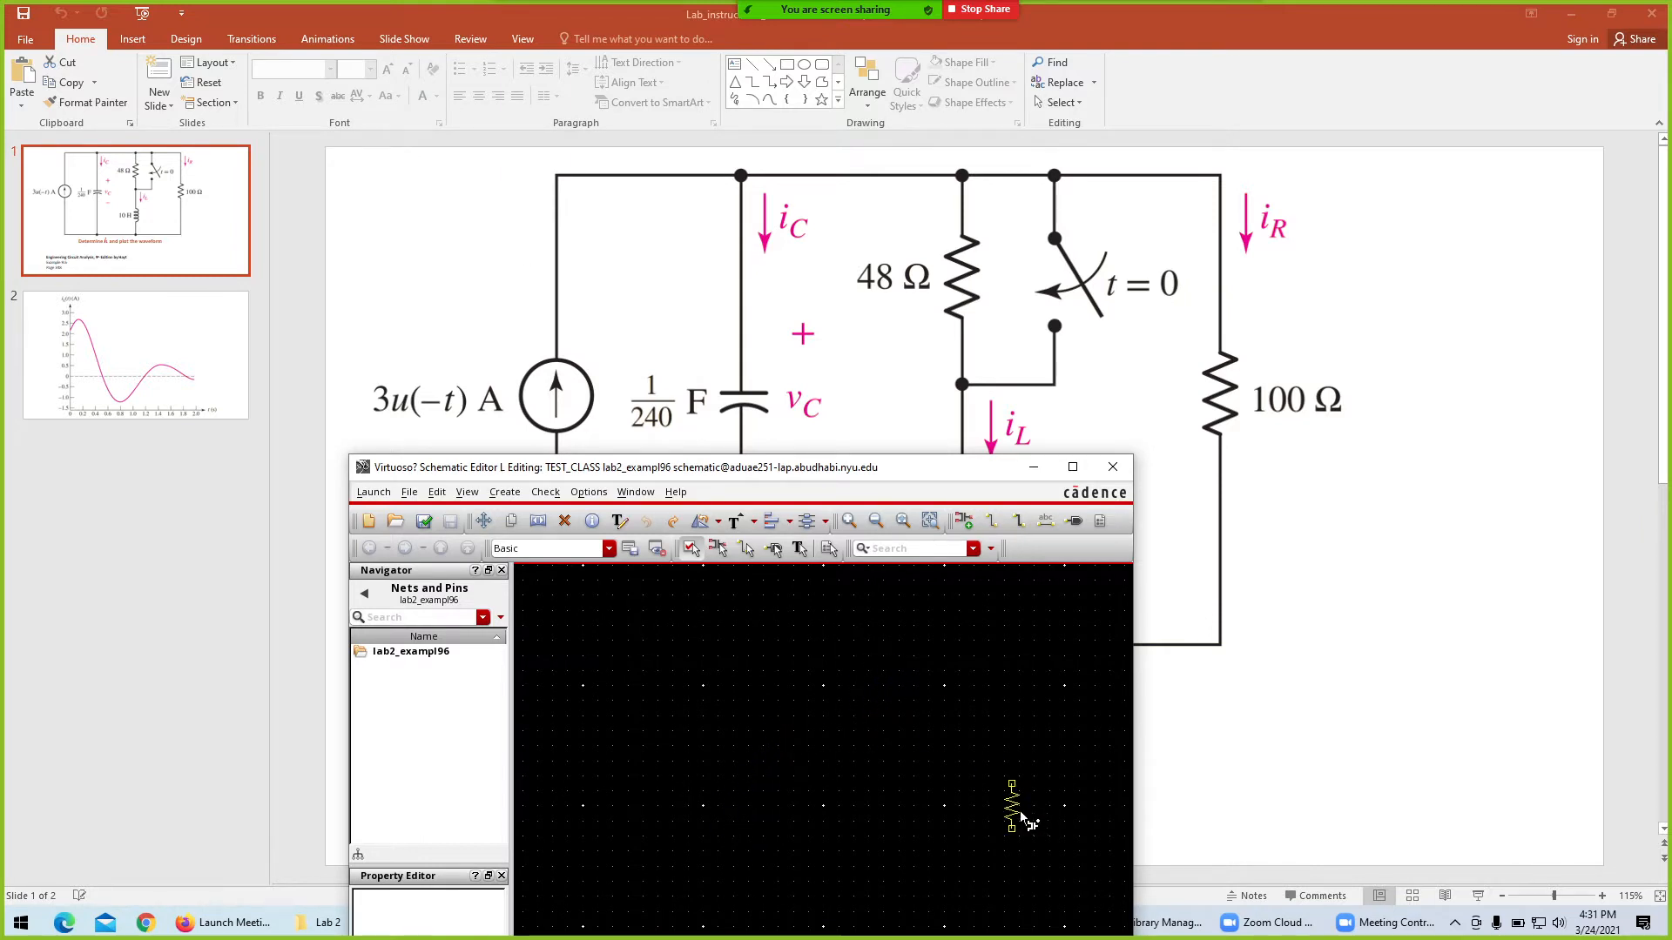
click(1058, 777)
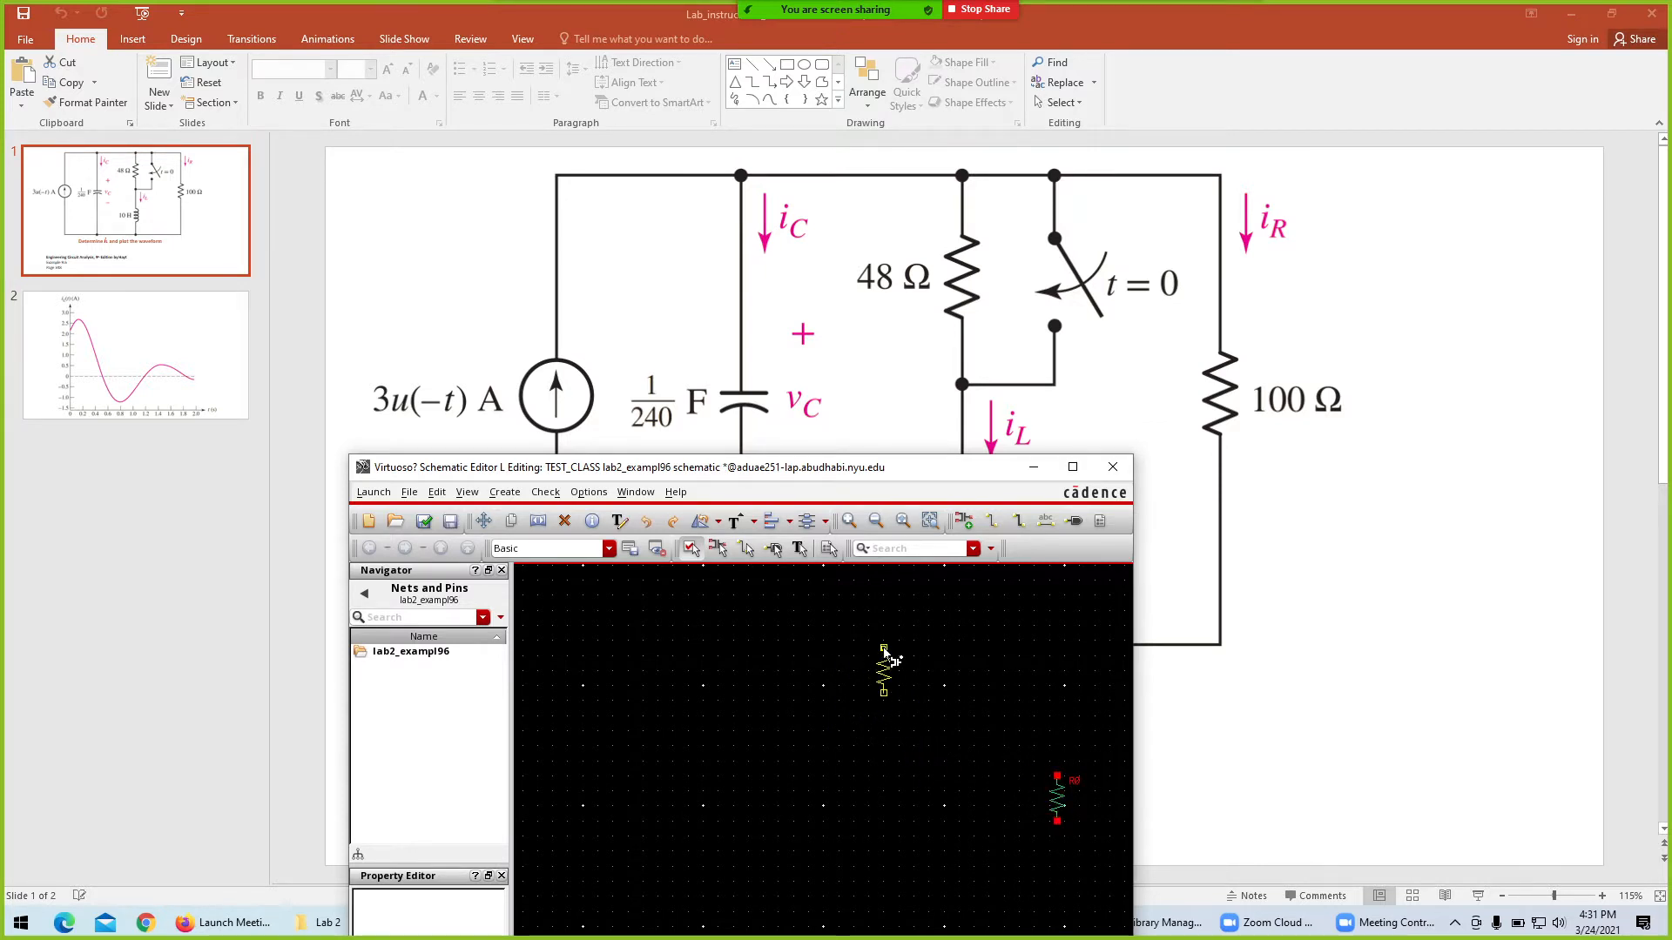
key(alt+Tab)
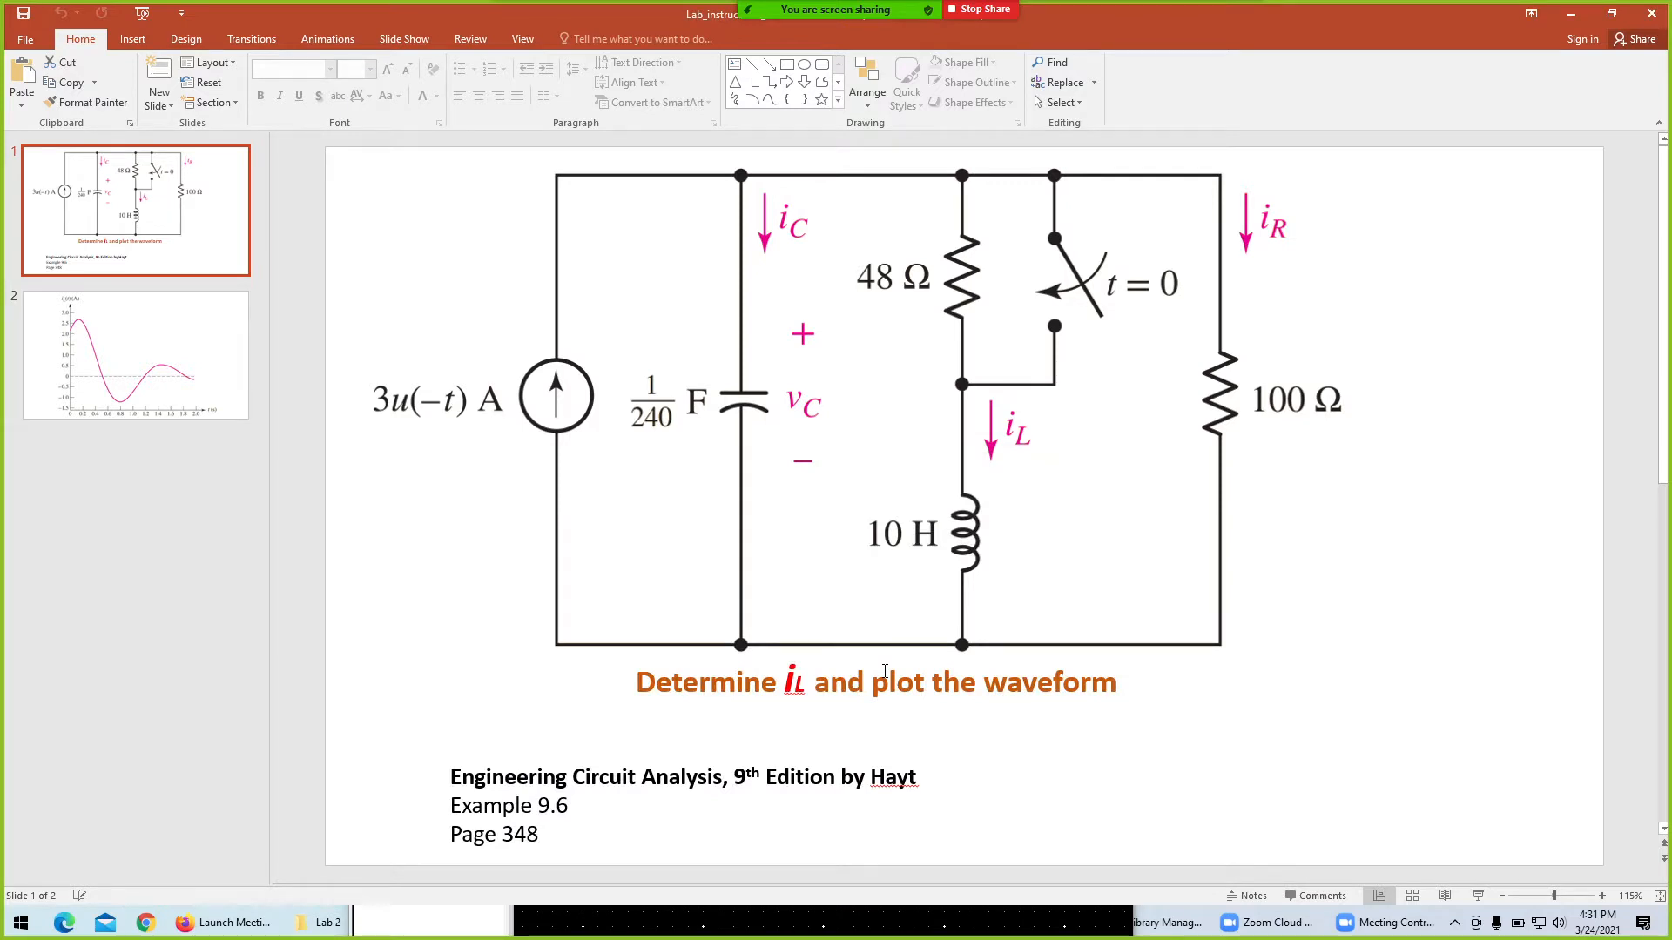
key(alt+Tab)
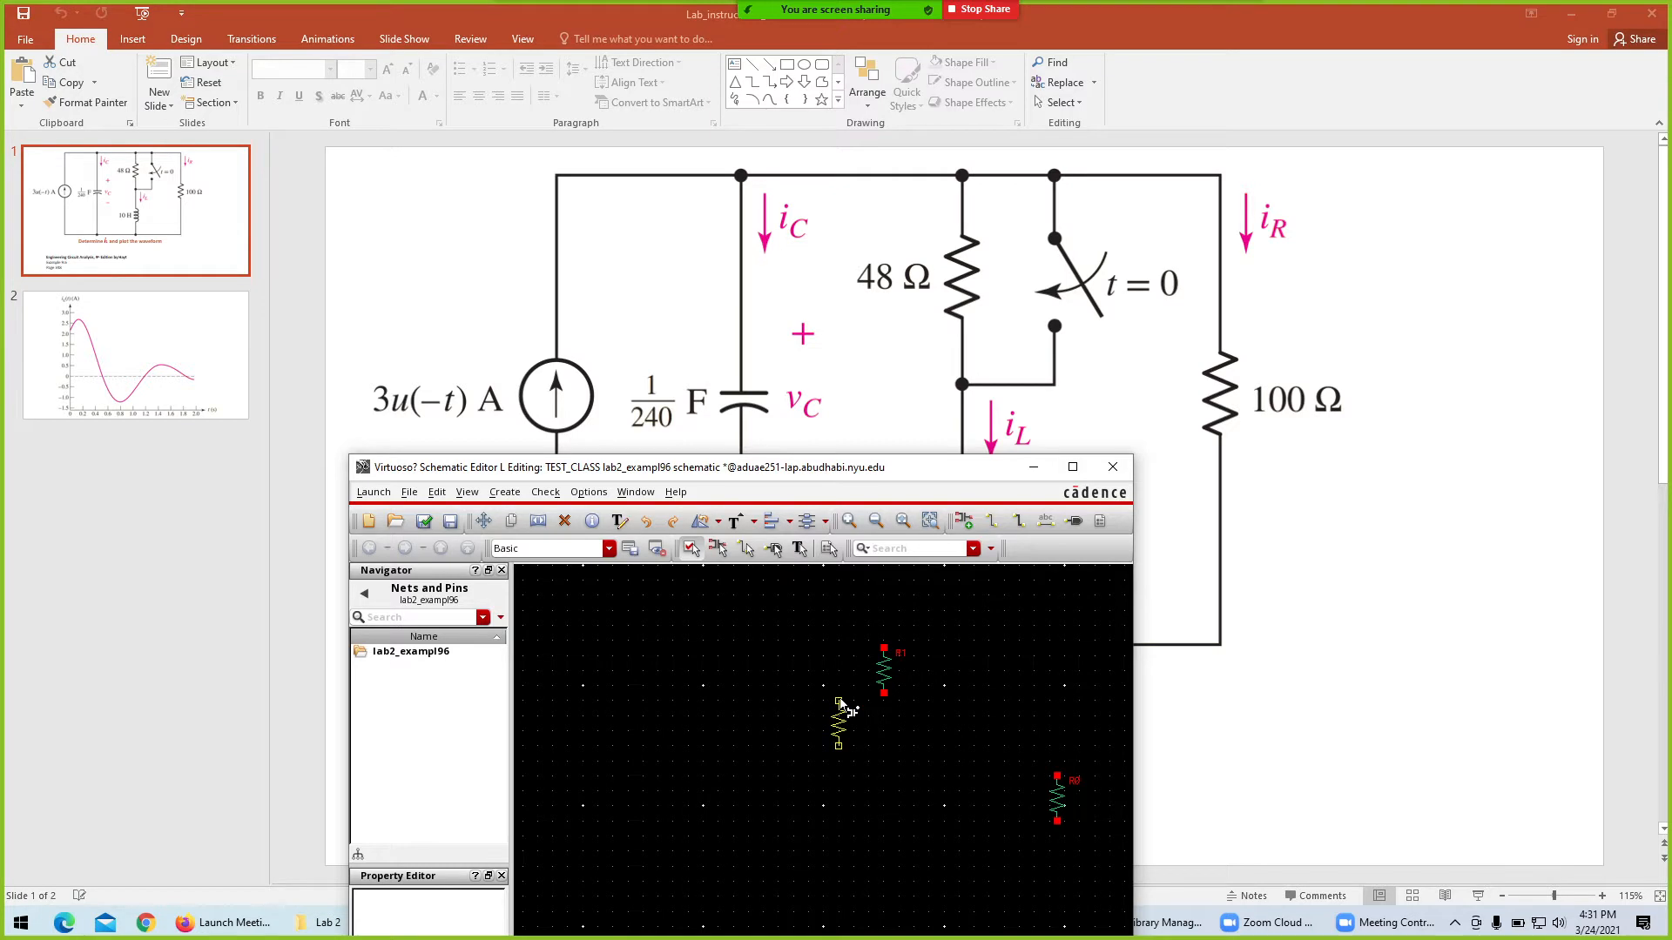
Place a cap instance from analogLib to the left of the two resistors.
key(F3)
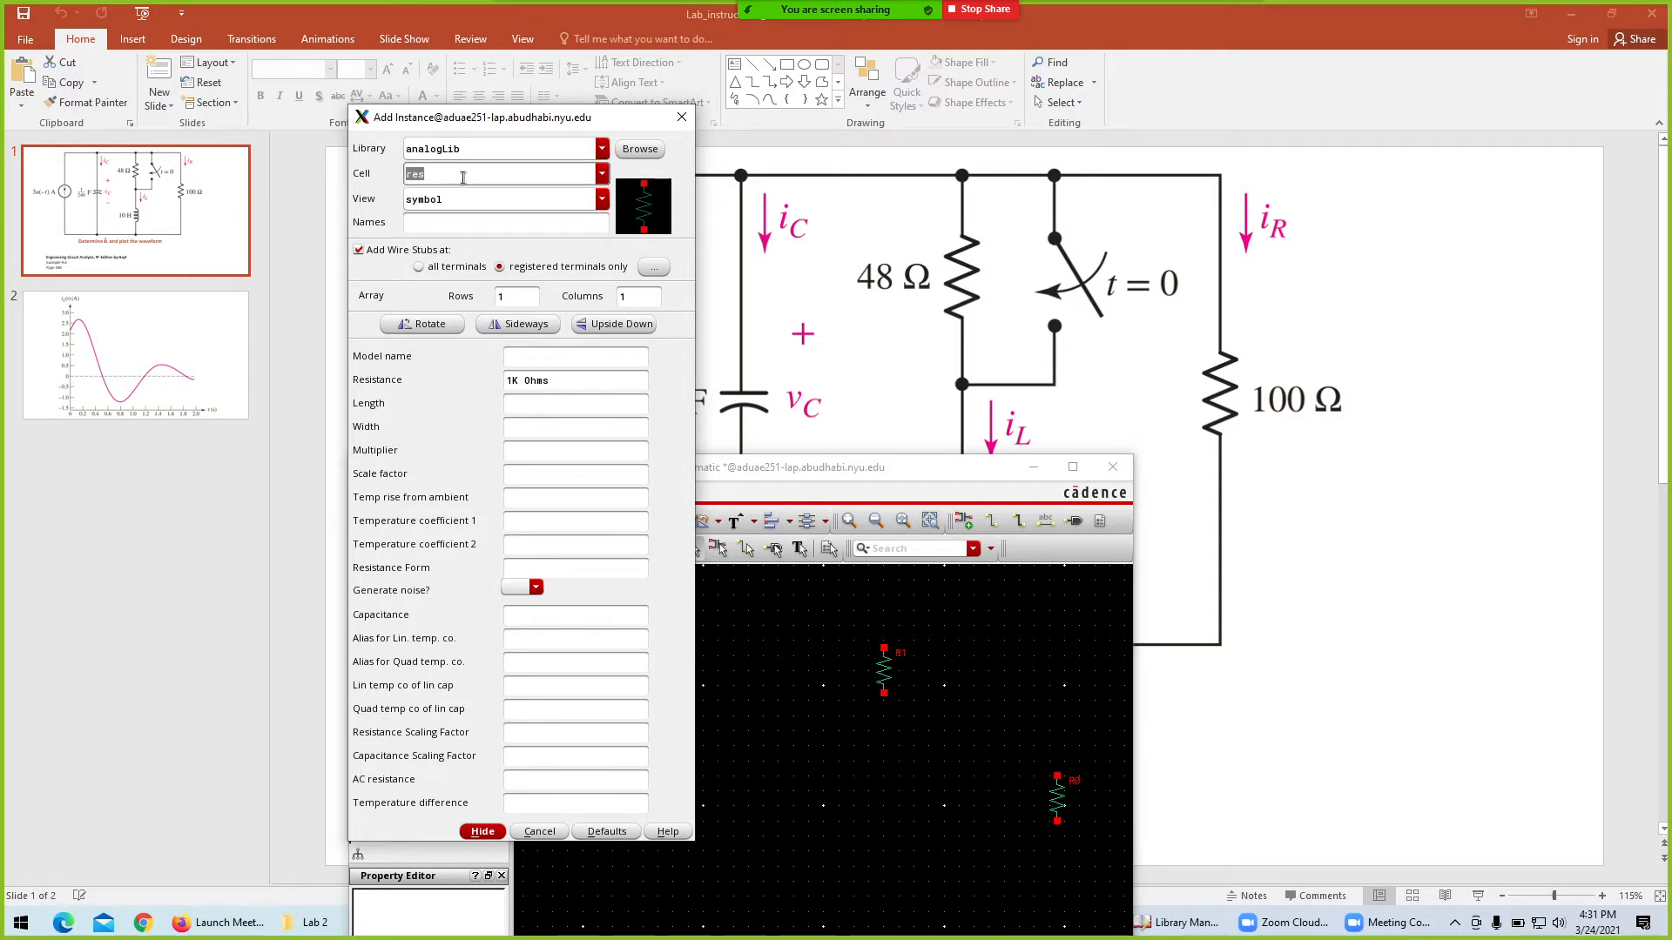
text(cap)
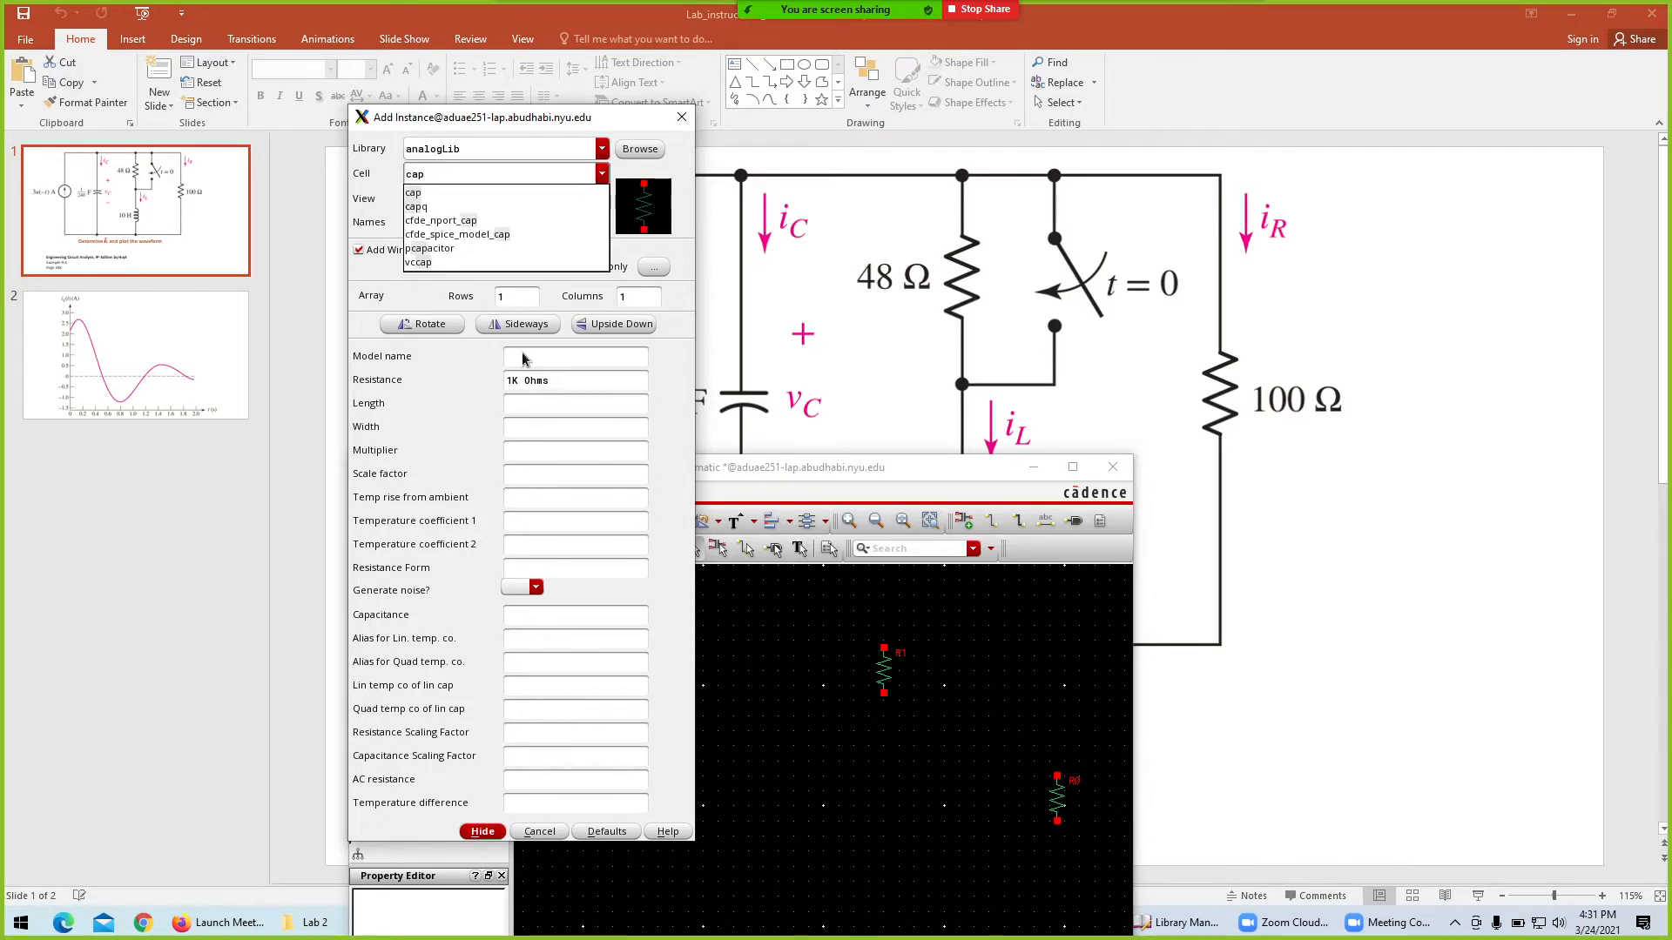
click(524, 354)
key(Escape)
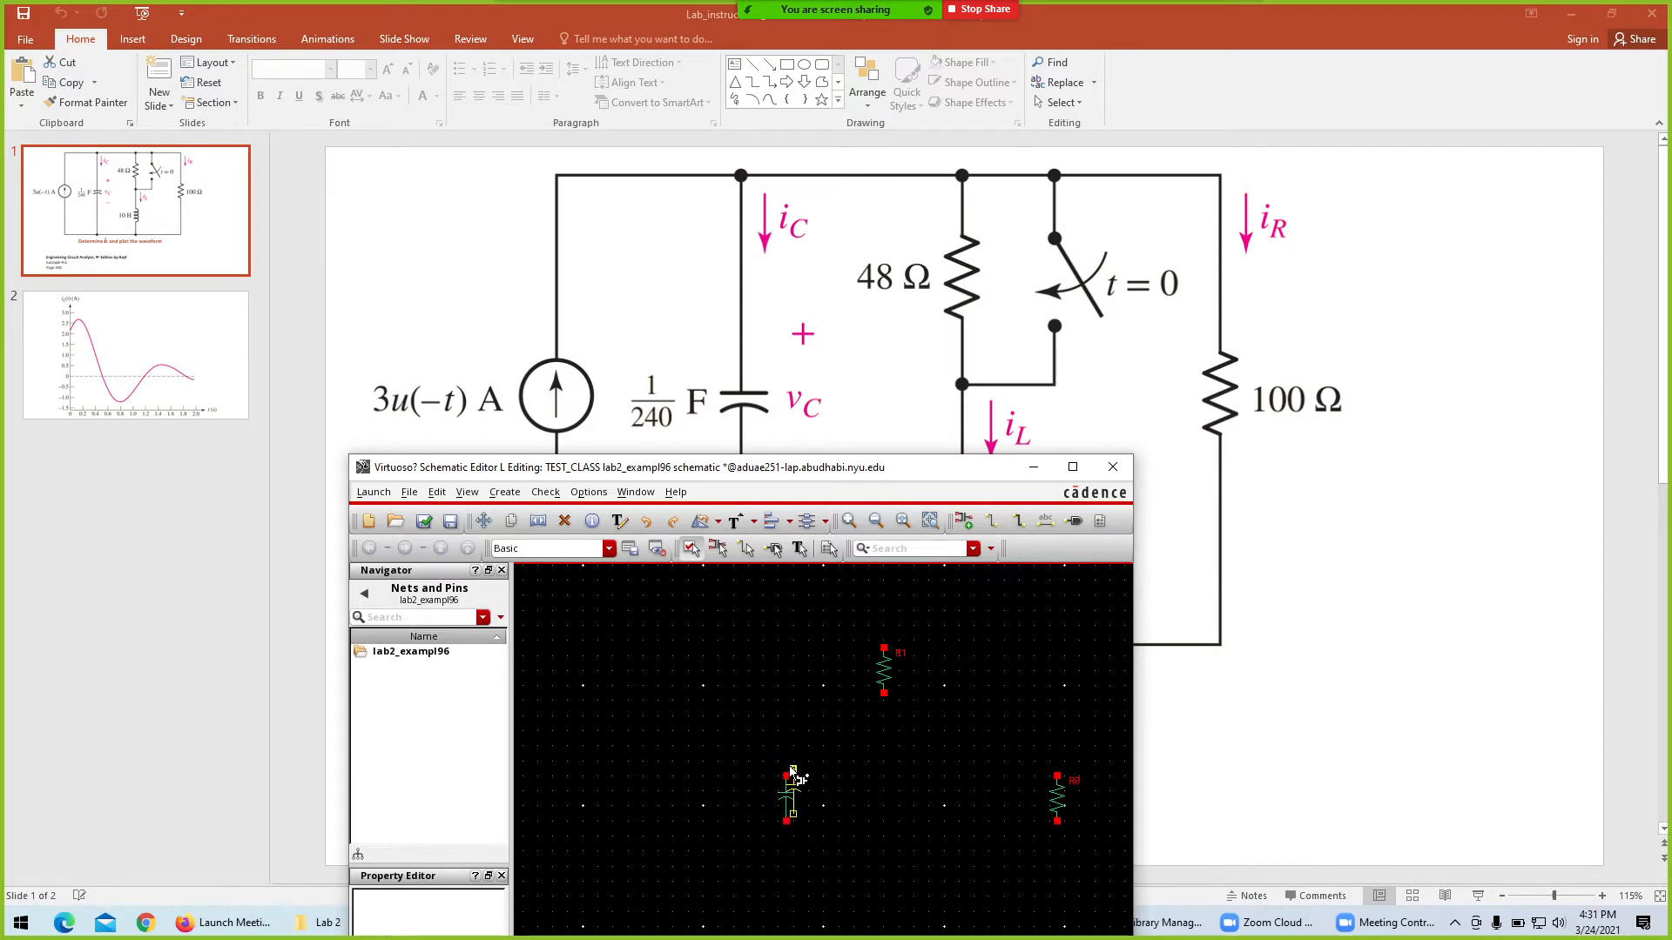
click(788, 782)
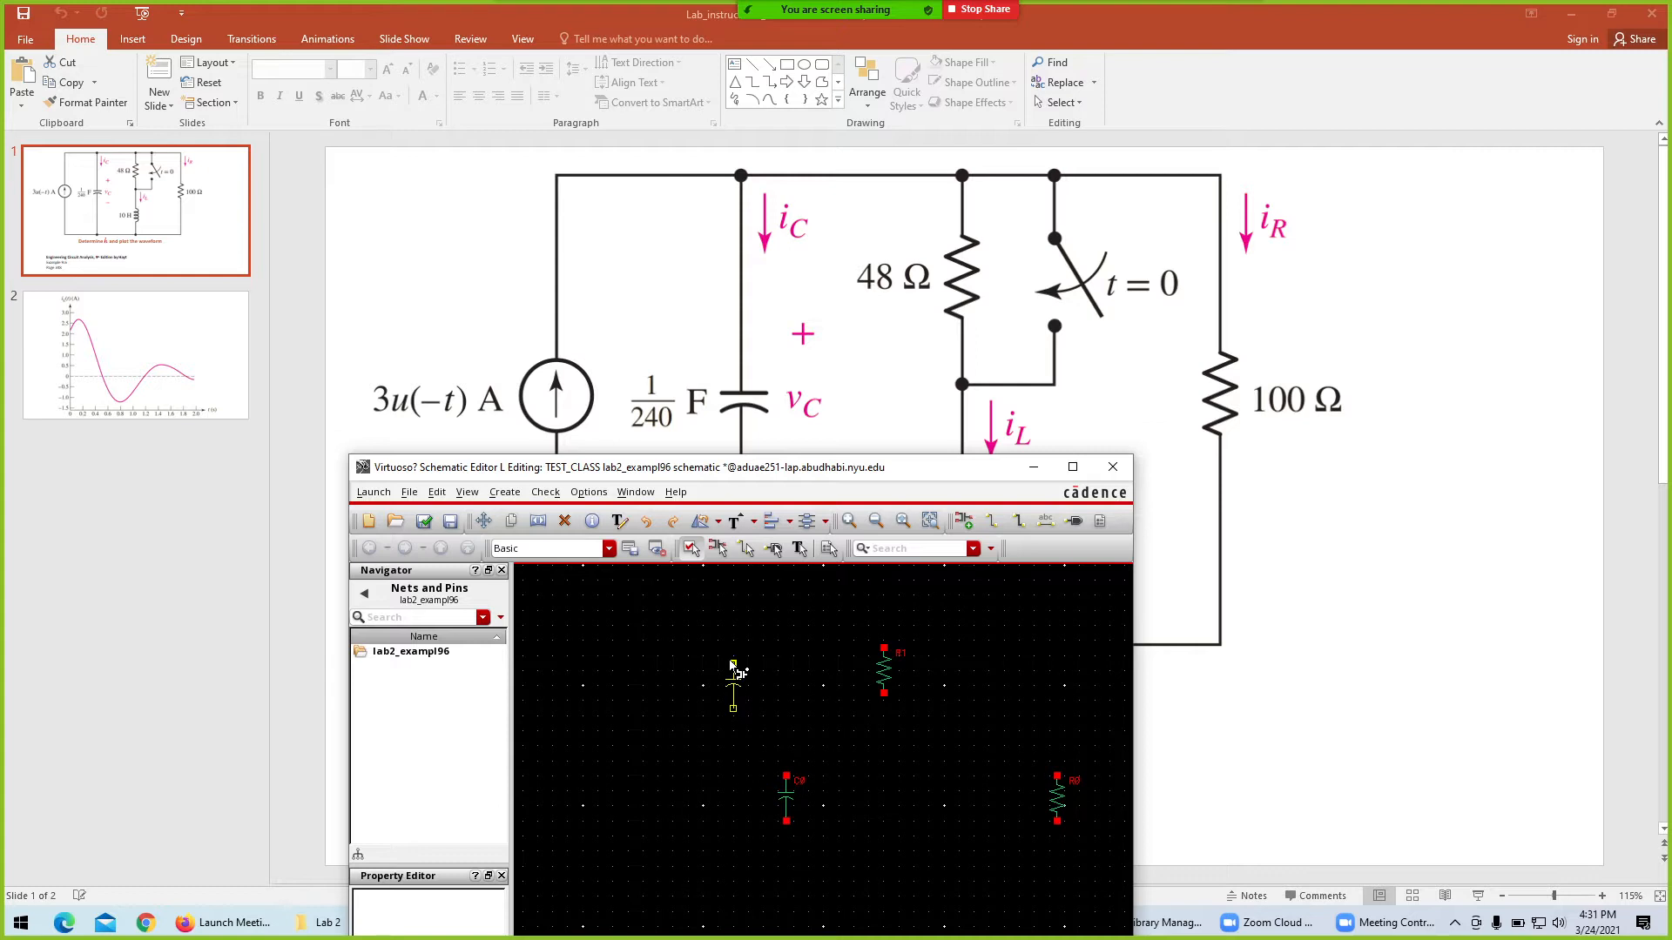
Place an ind instance from analogLib below the 48 Ω branch resistor, following the circuit slide.
key(i)
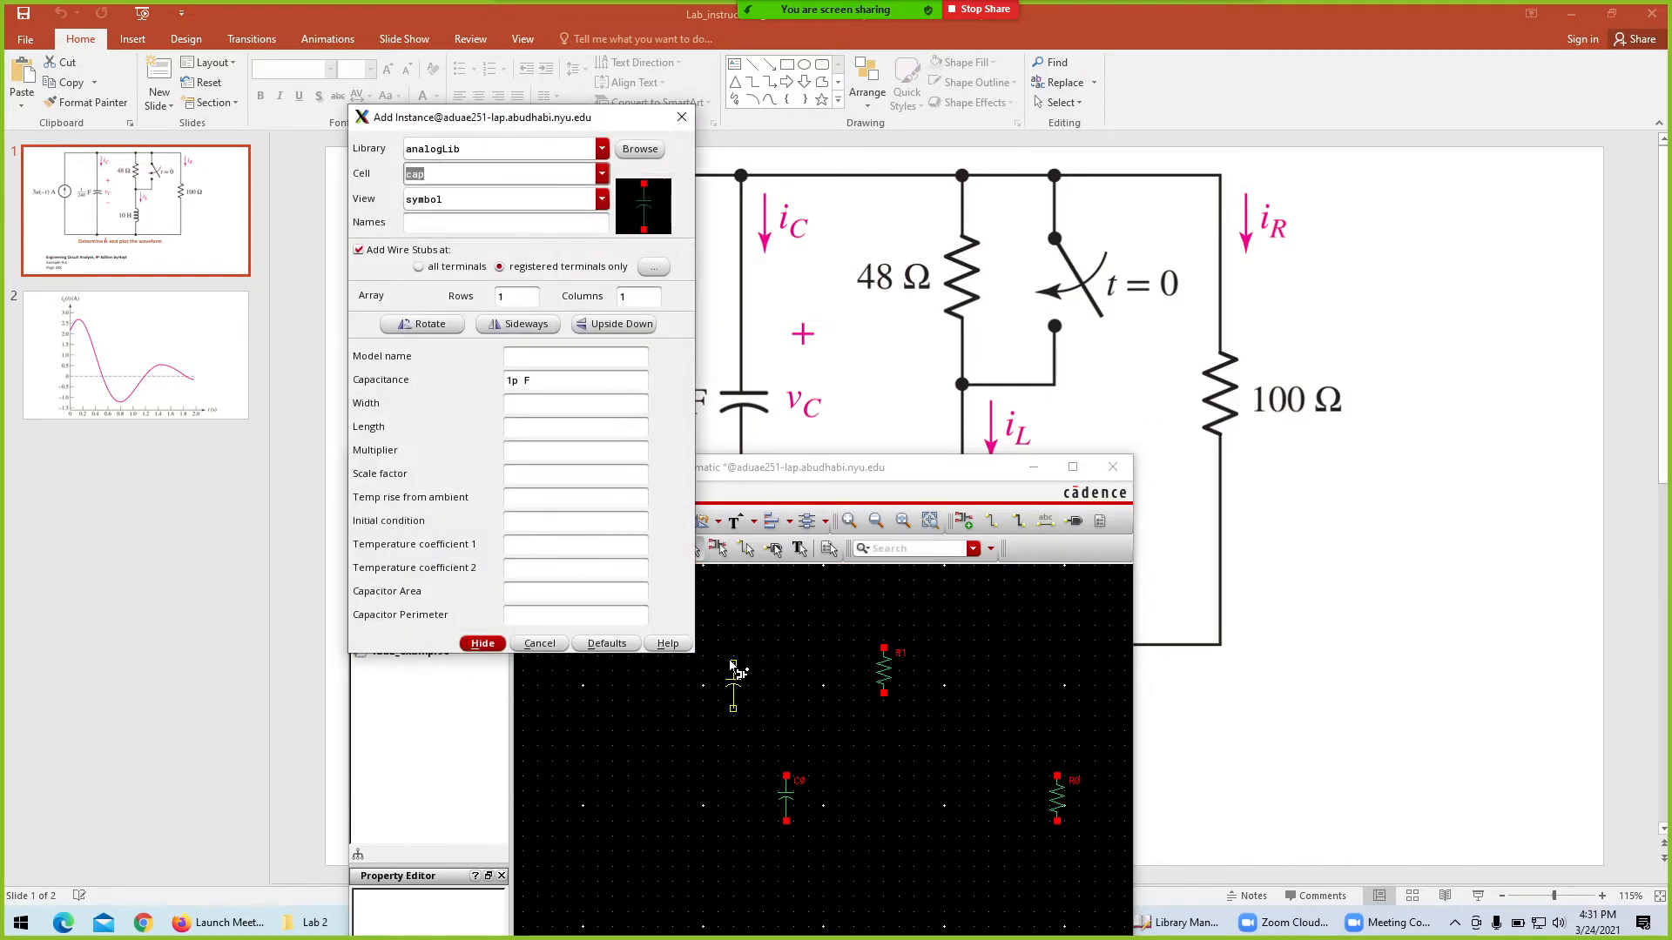
text(ind)
key(Return)
click(732, 666)
key(Escape)
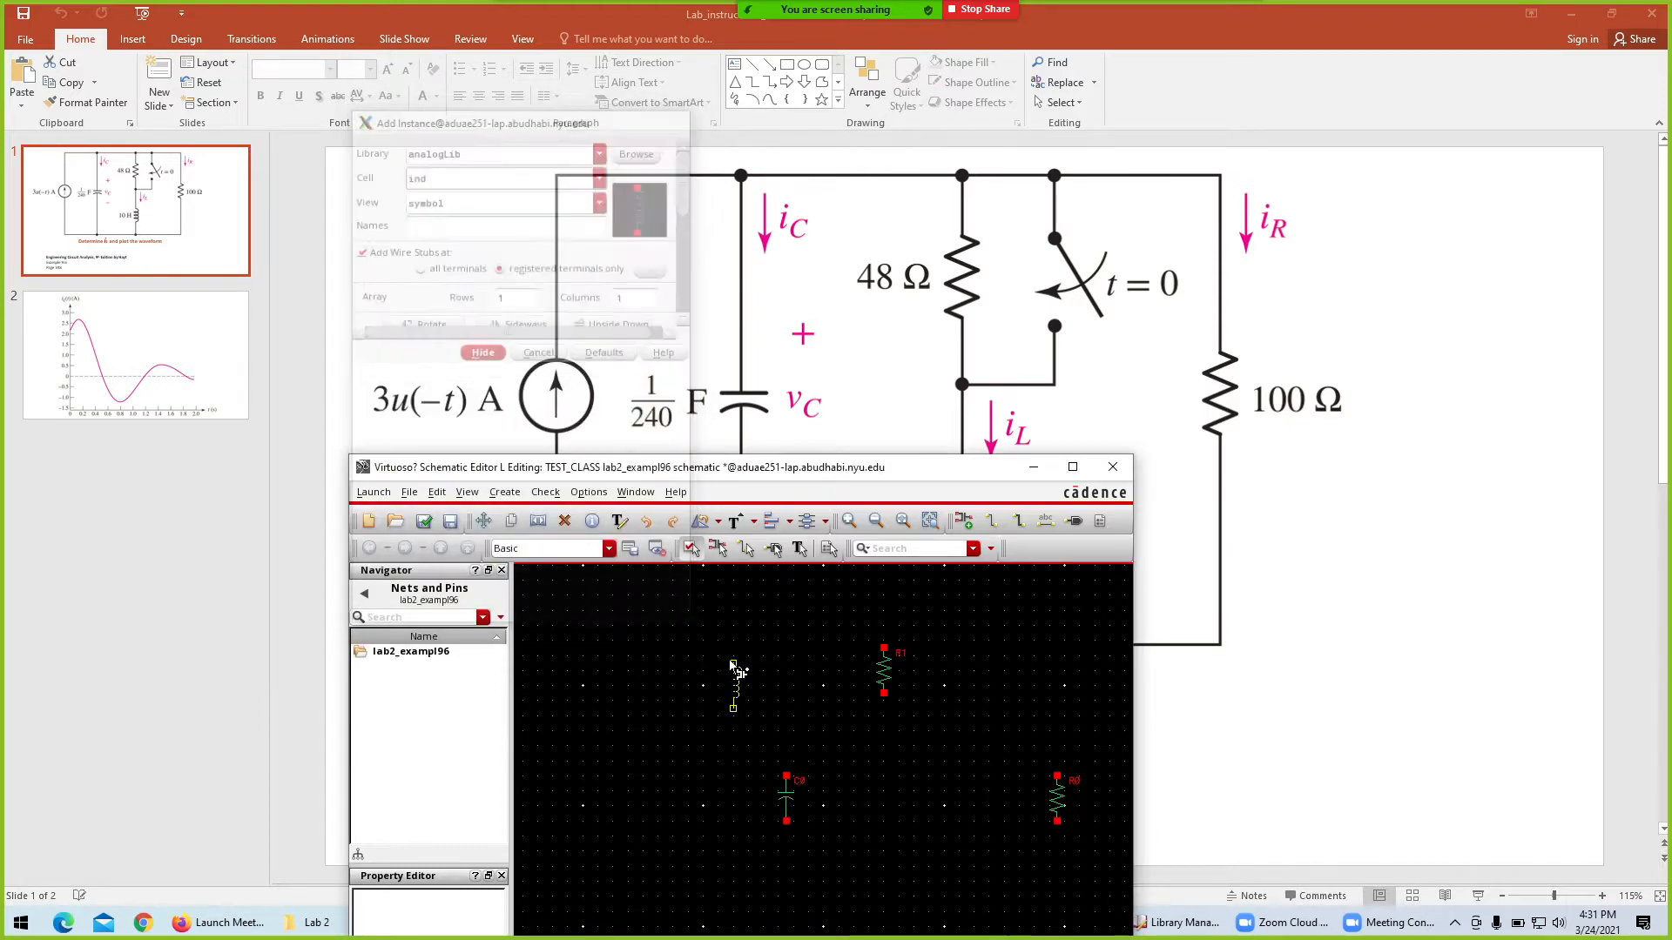
key(alt+Tab)
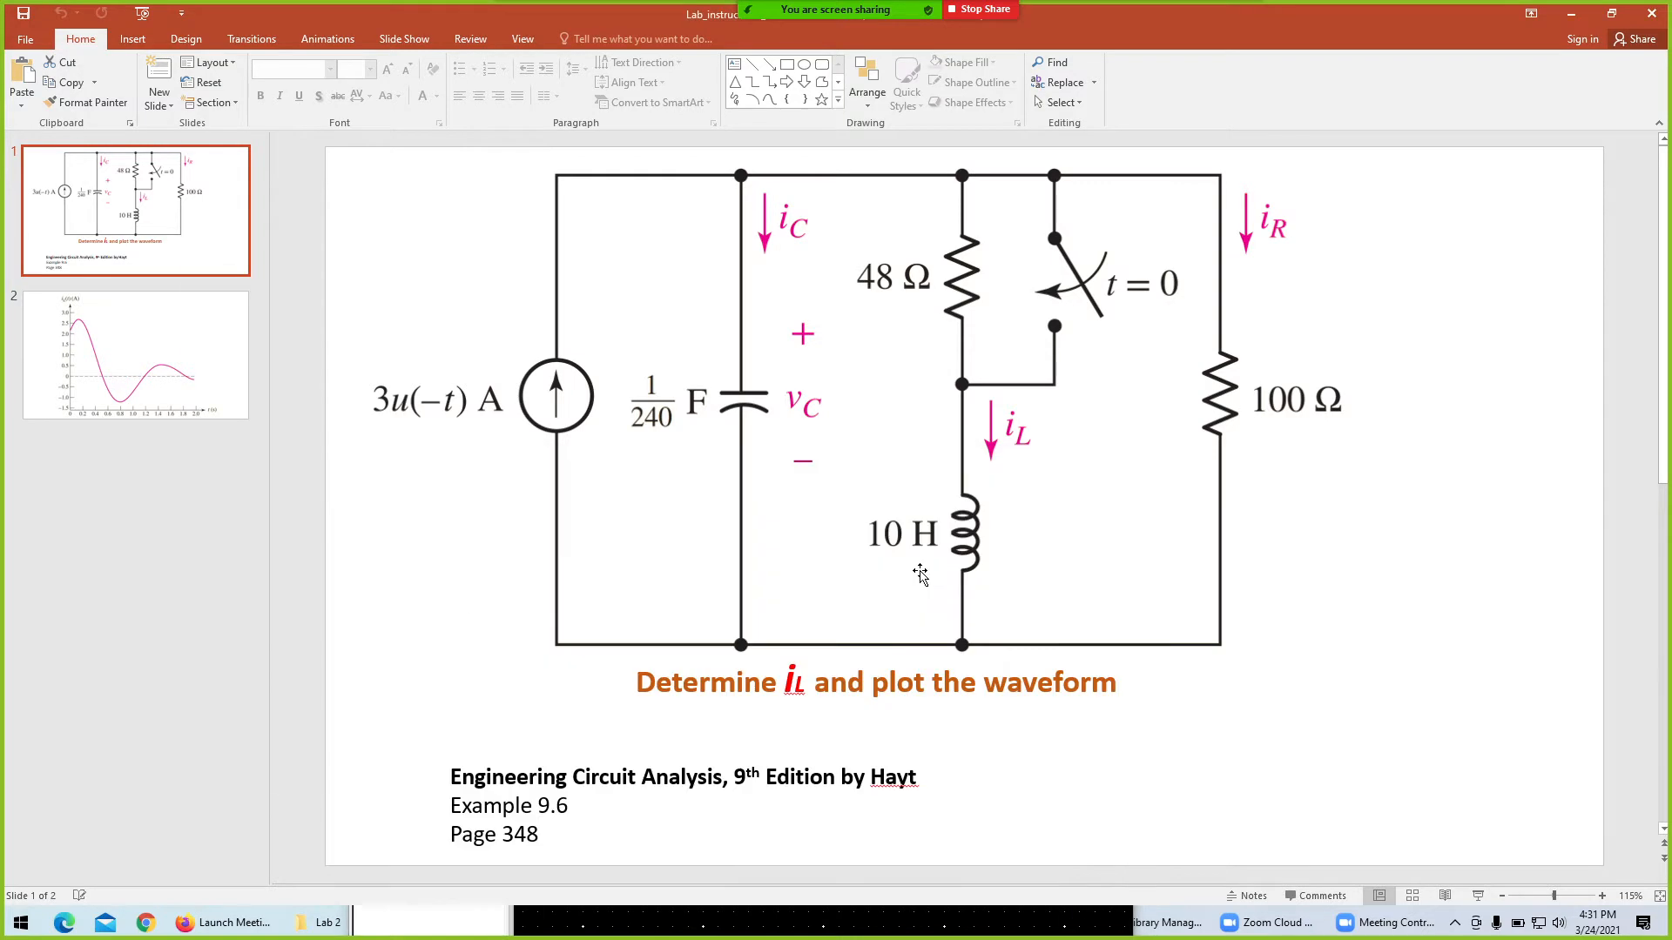
key(alt+Tab)
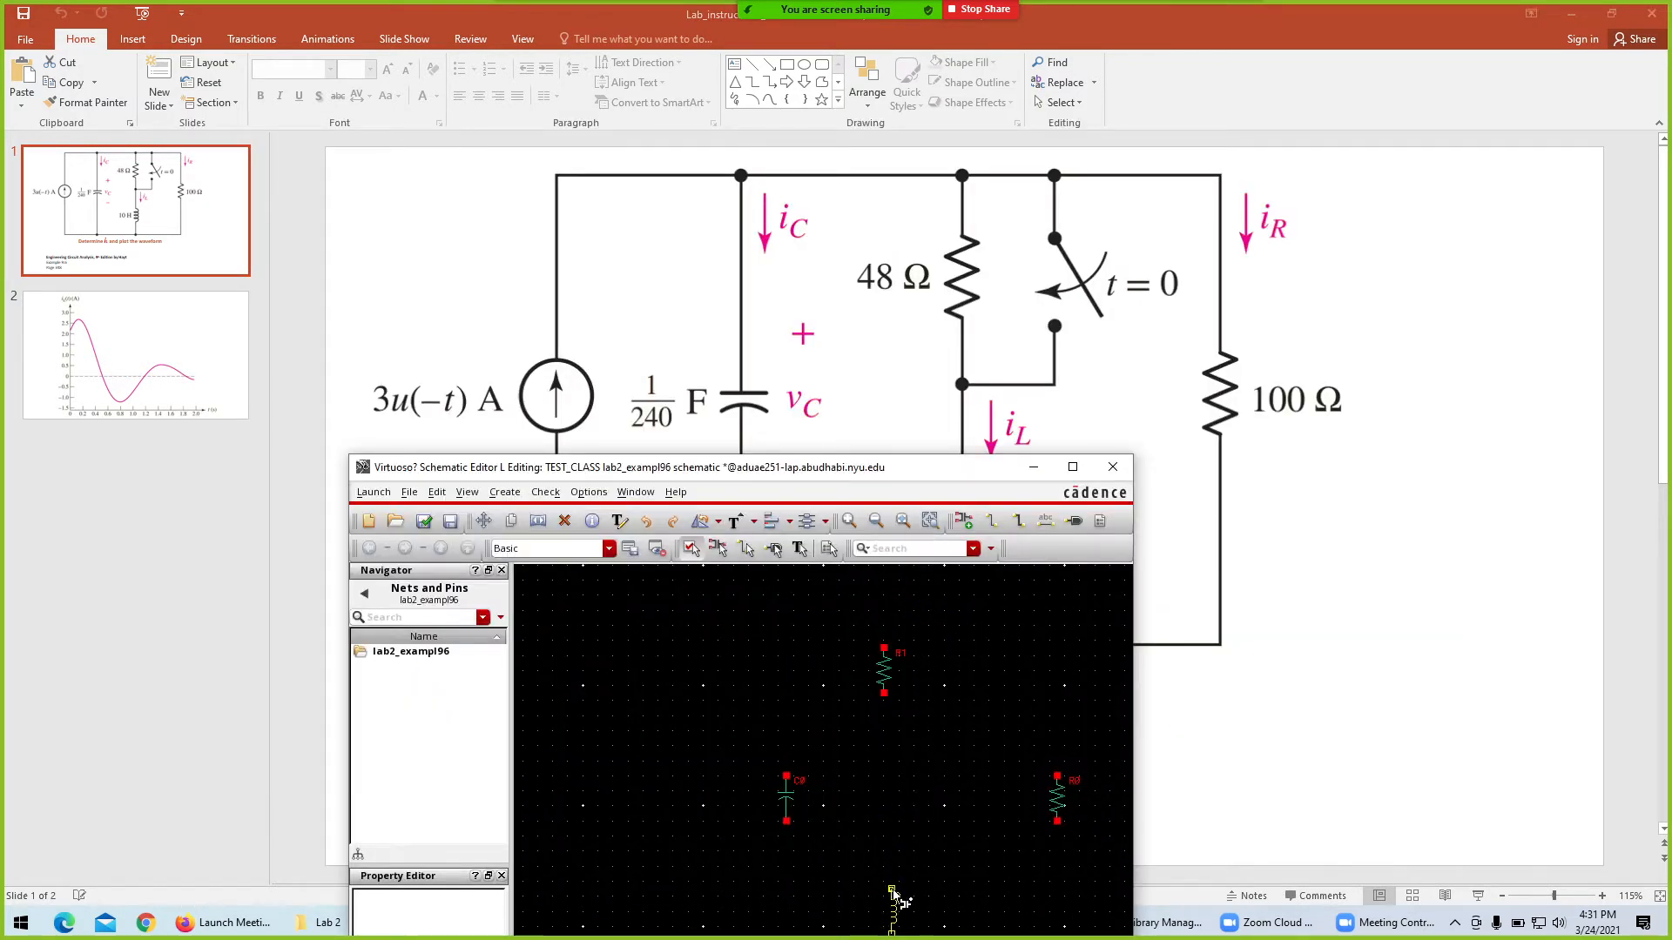
click(892, 889)
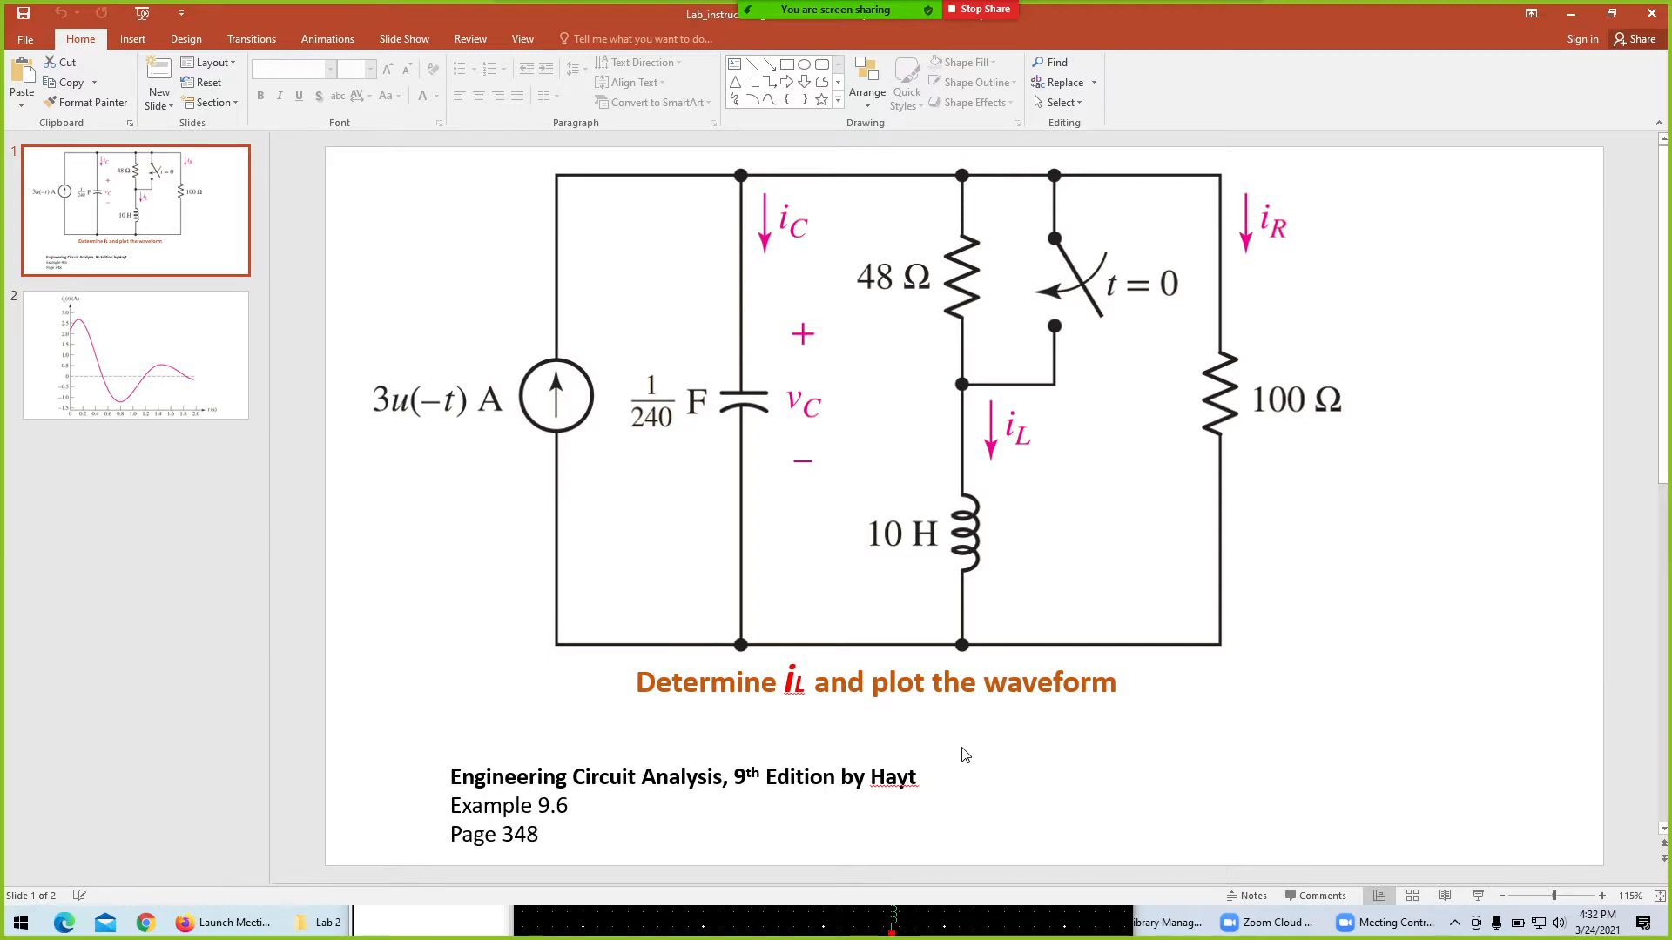
Place a switch instance from analogLib just to the right of the 48 Ω branch resistor.
key(alt+Tab)
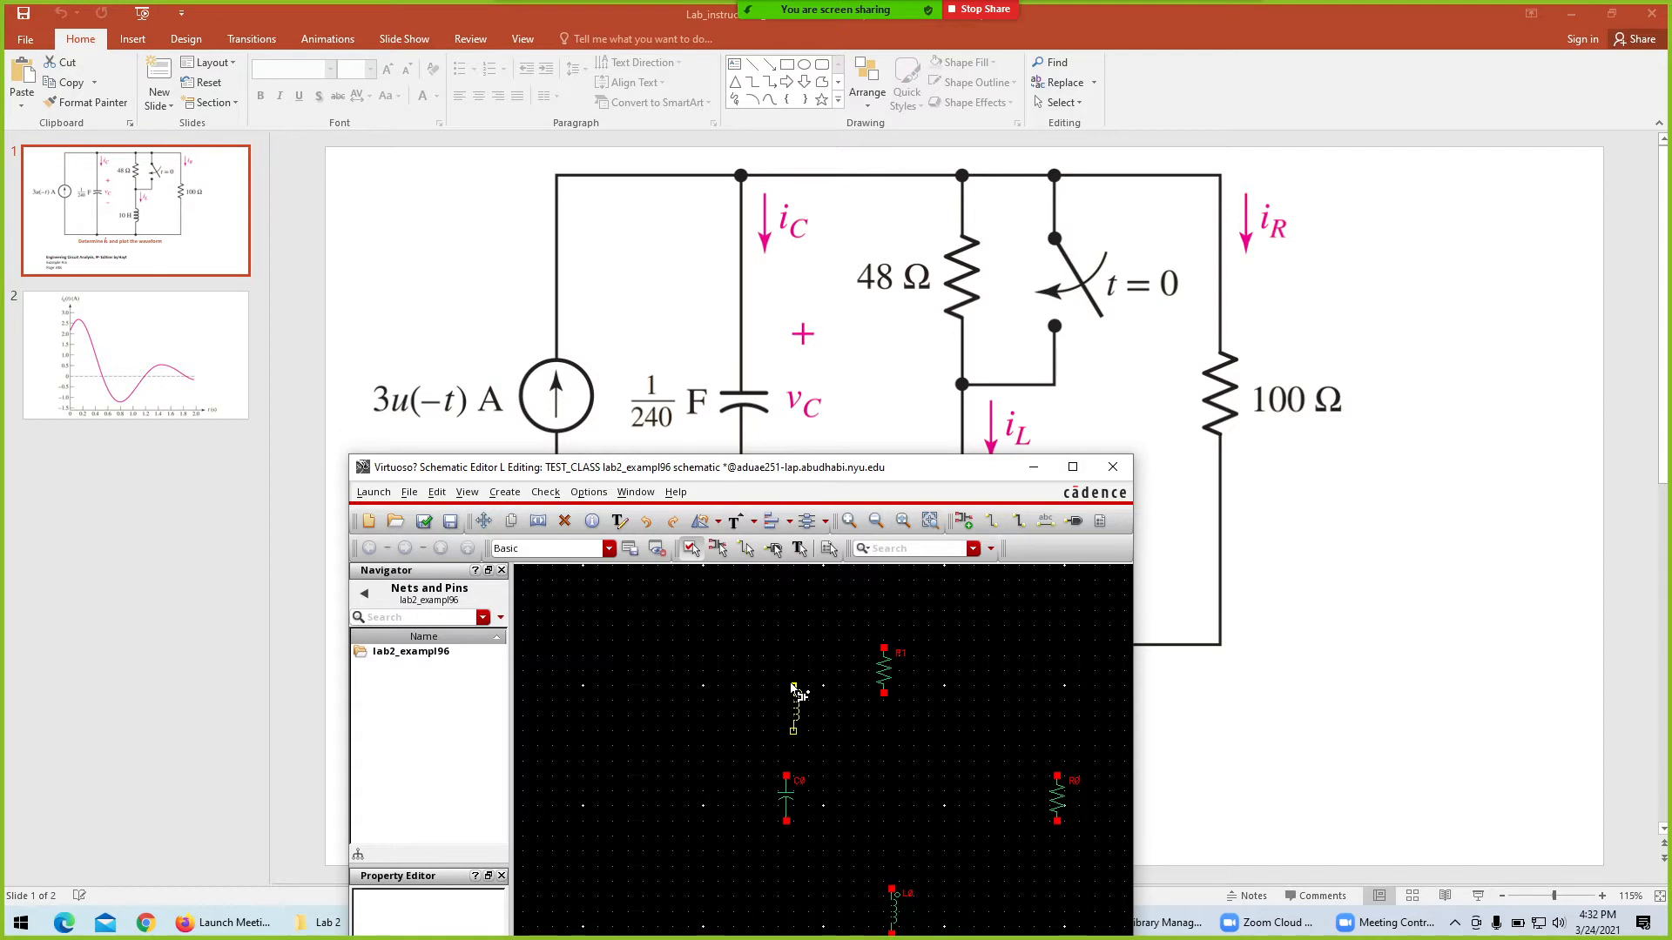
text(i)
text(swi)
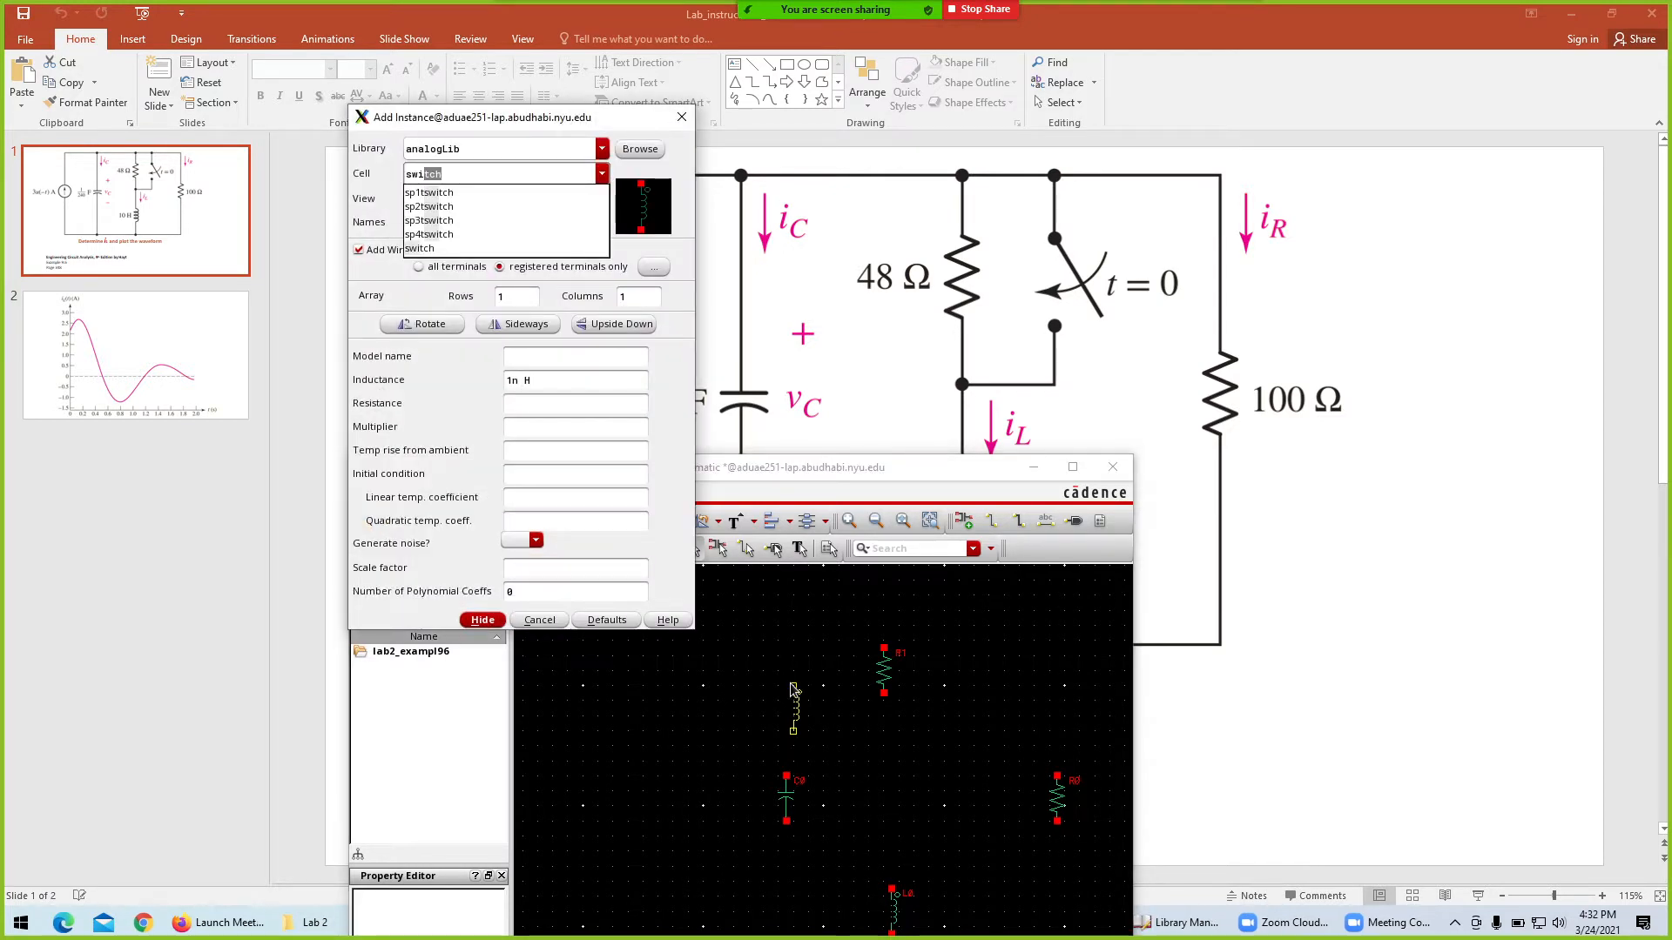
key(Return)
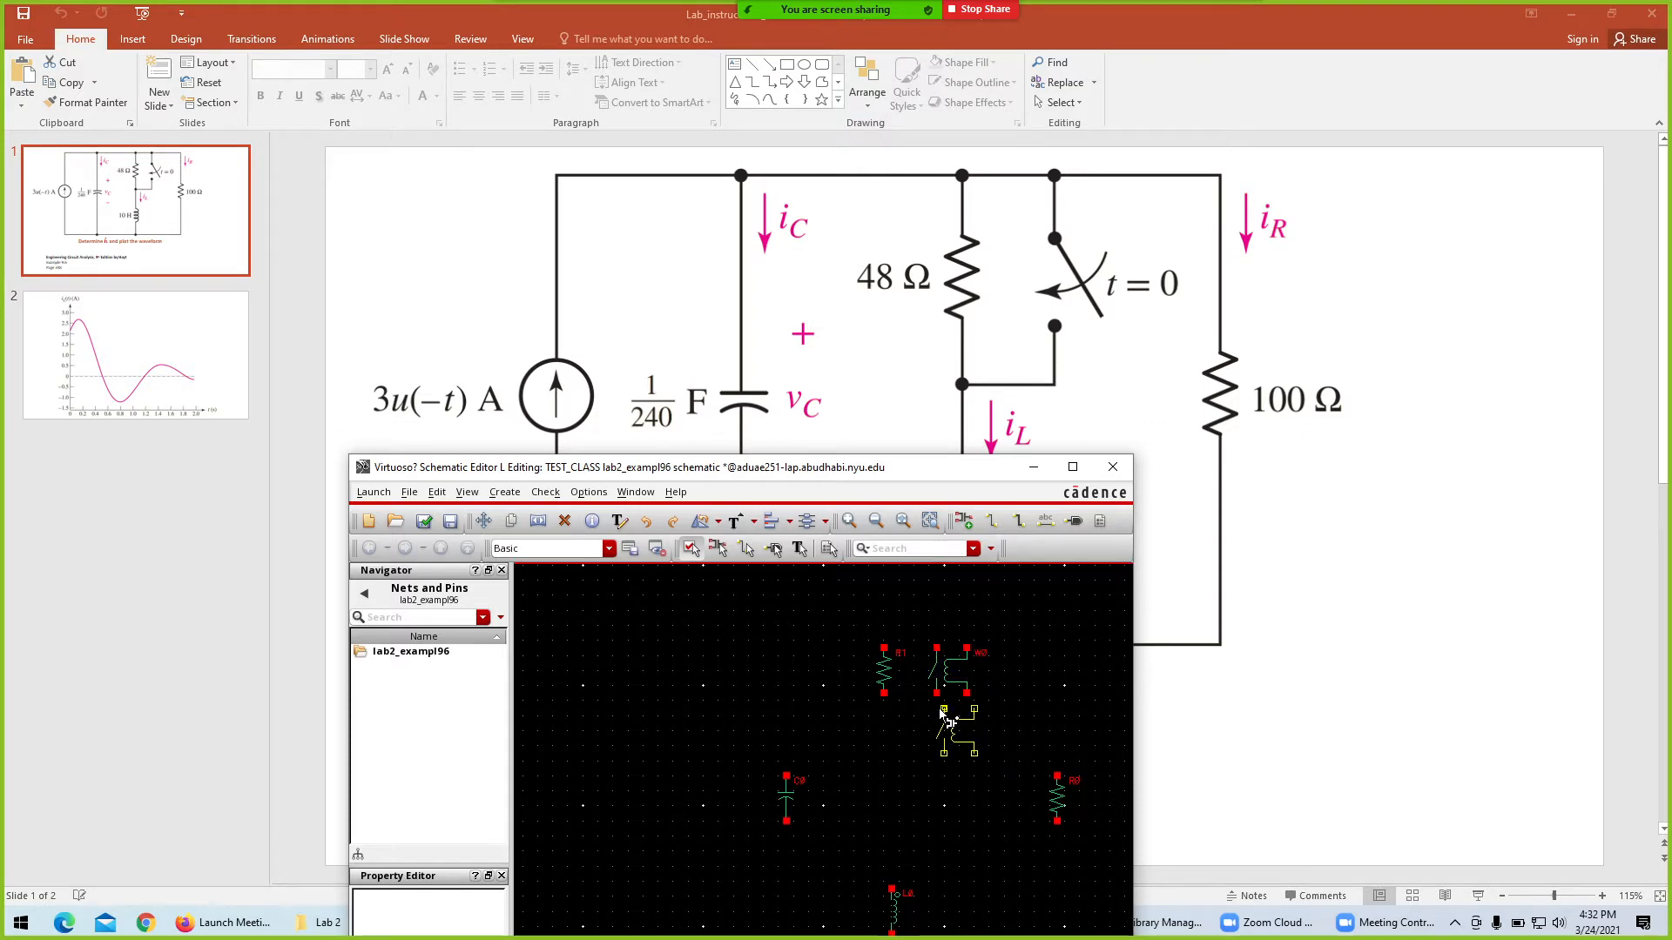
Place two gnd instances from analogLib, one below the inductor and one below the voltage source.
key(Escape)
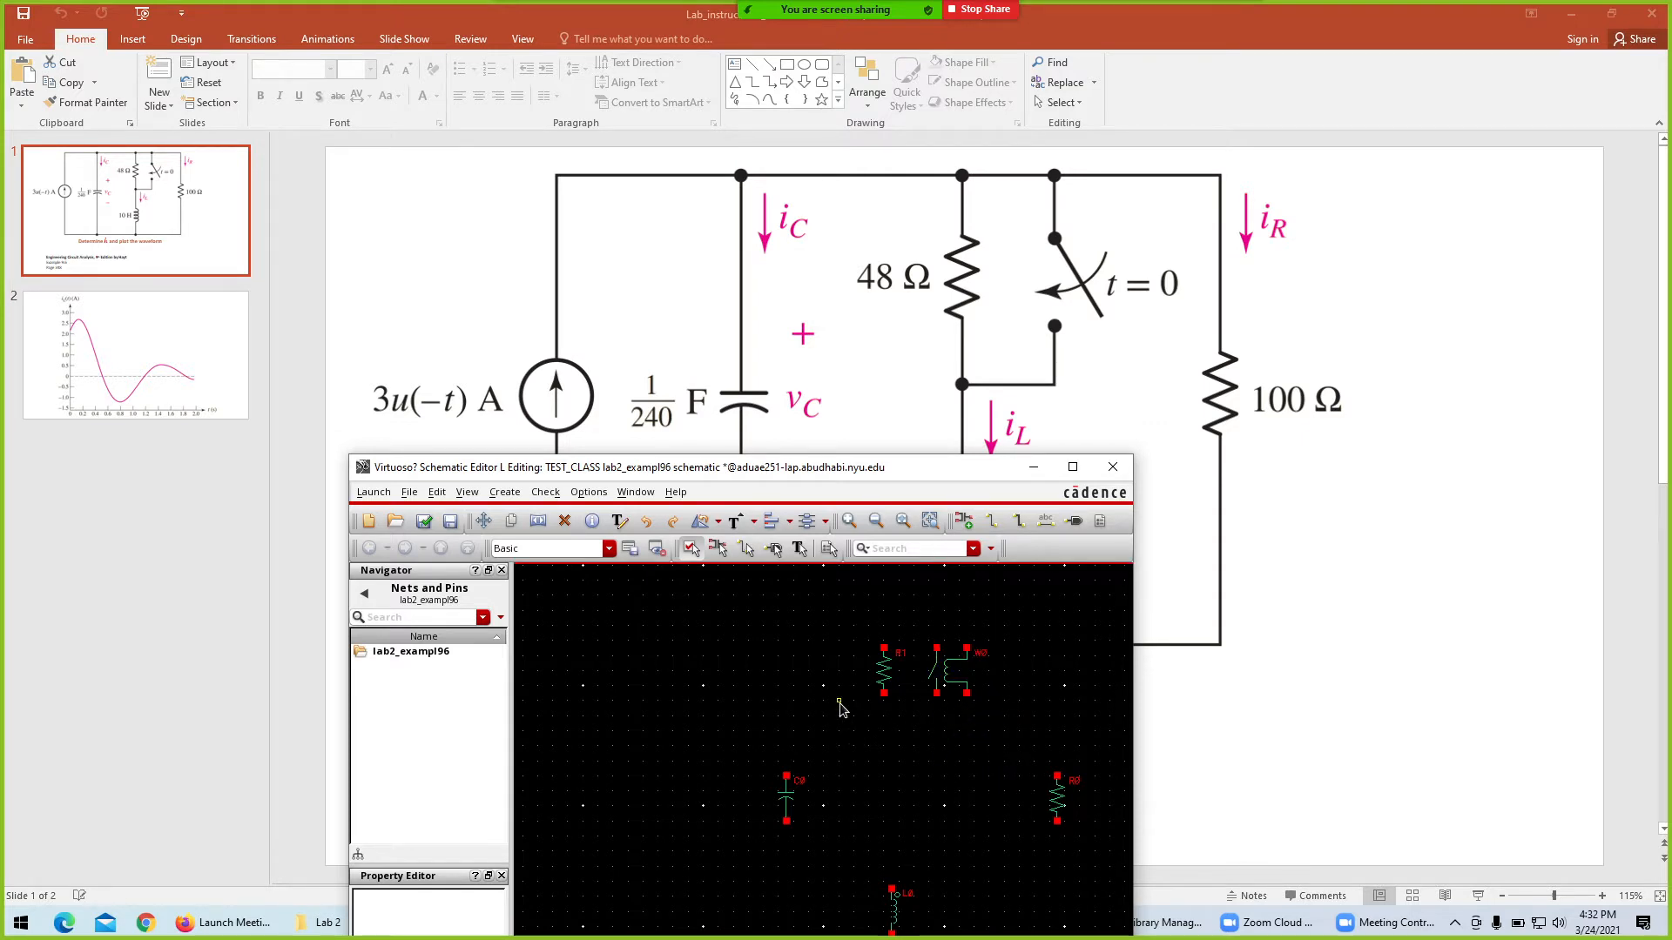
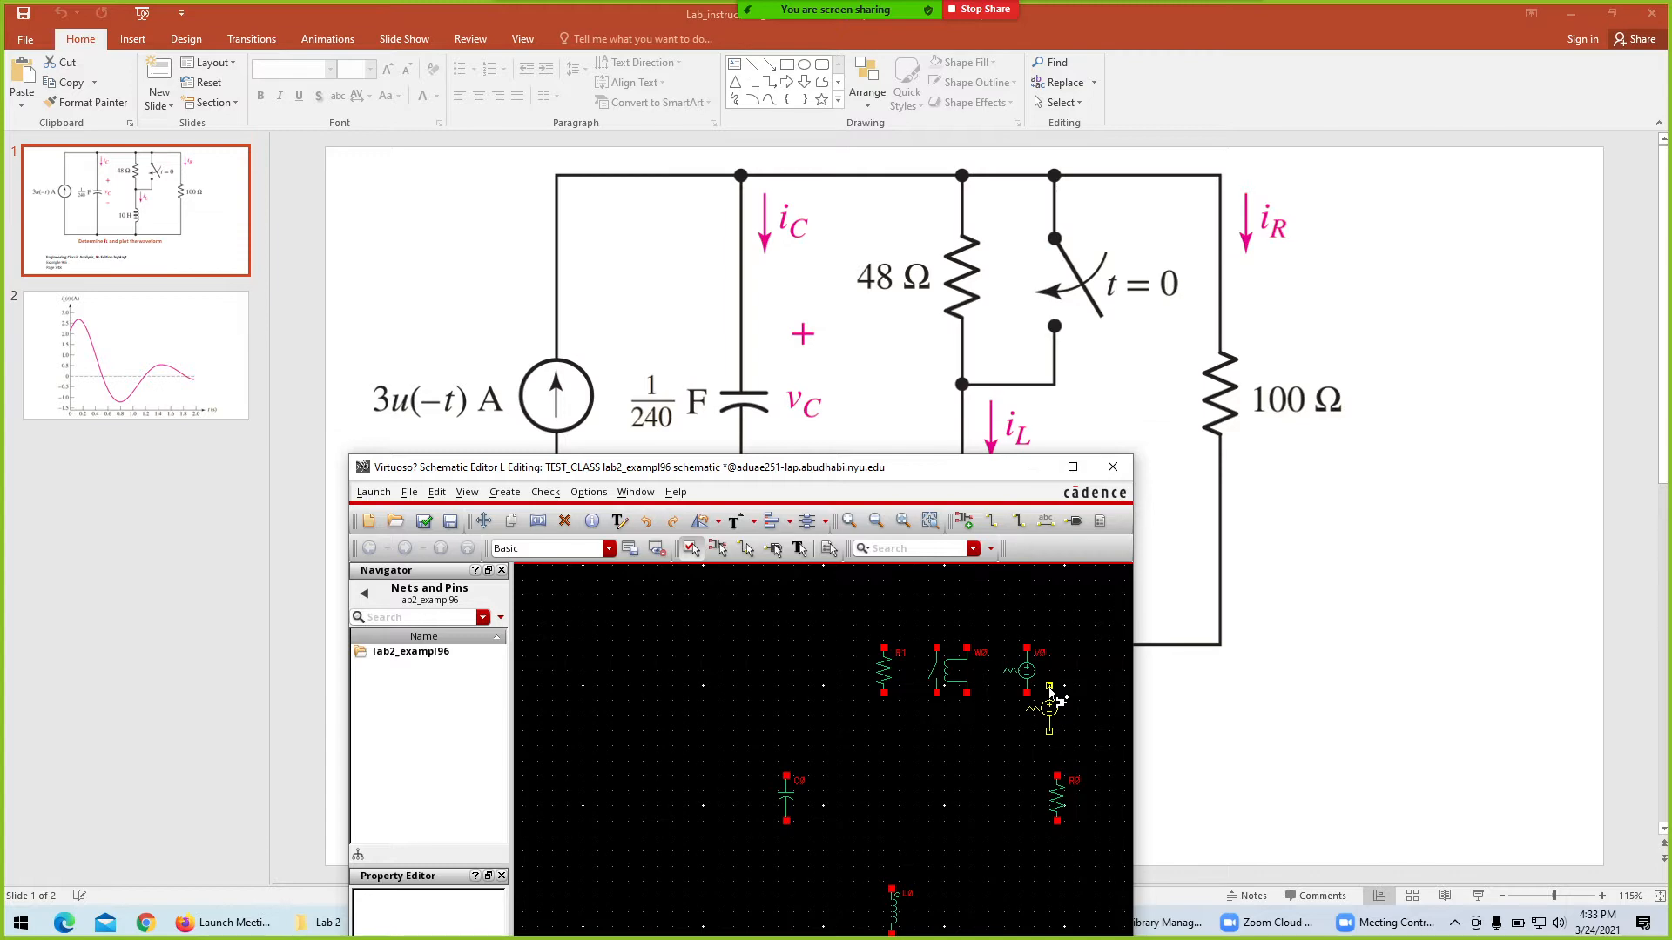
text(ignd)
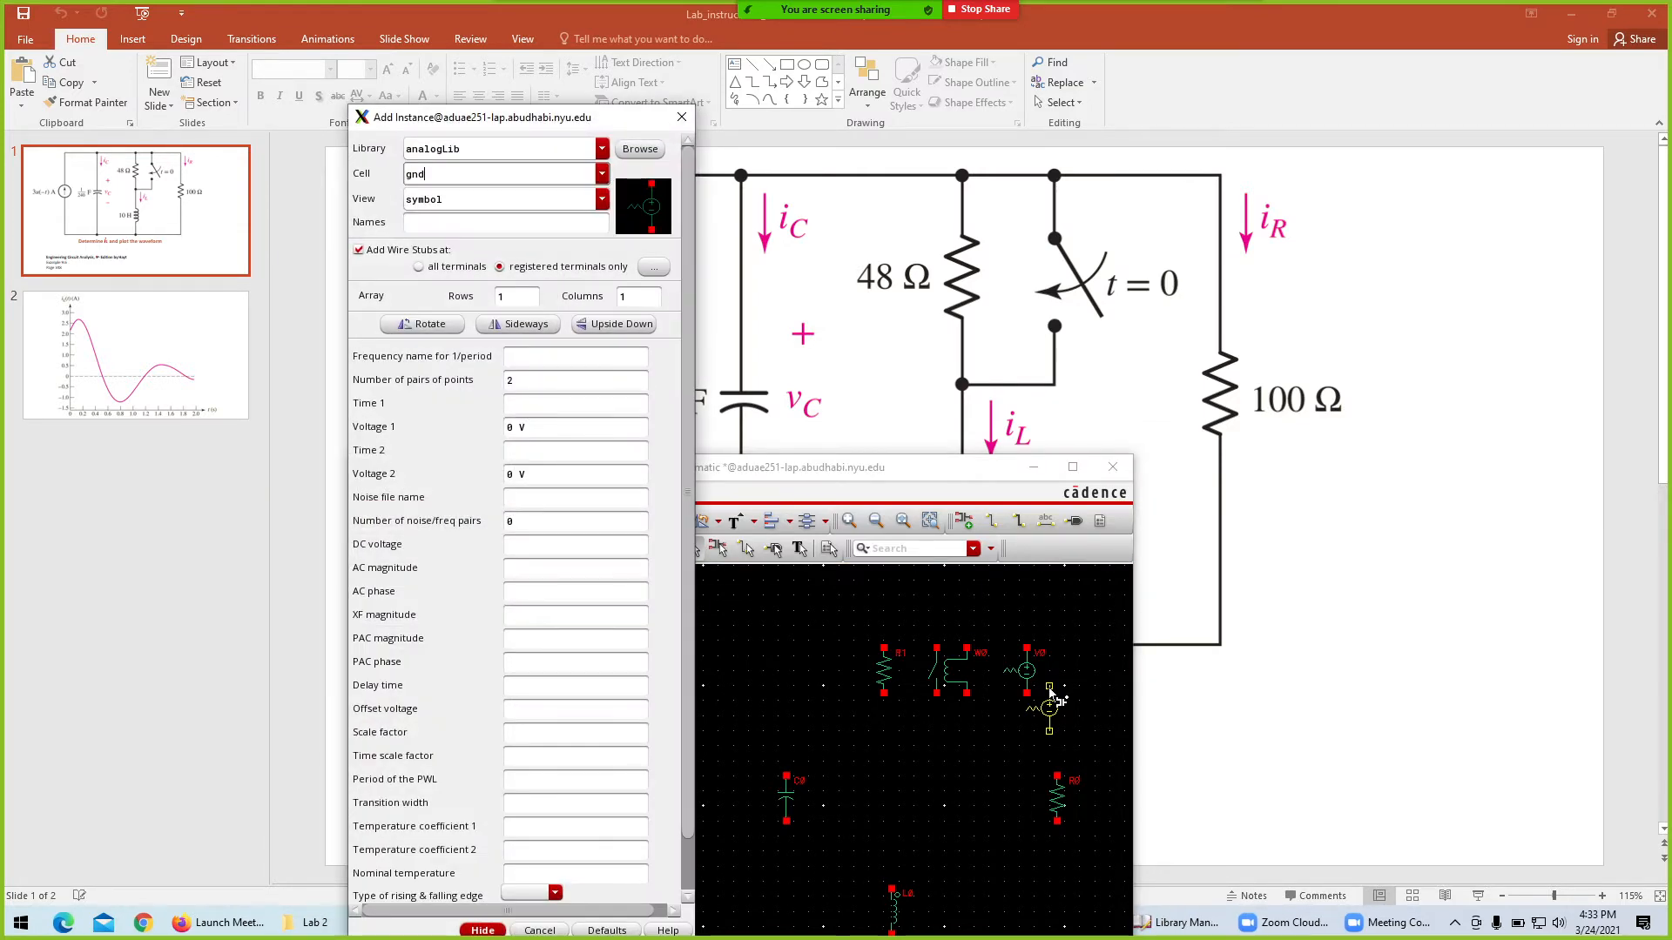
key(Escape)
drag(969, 477, 986, 297)
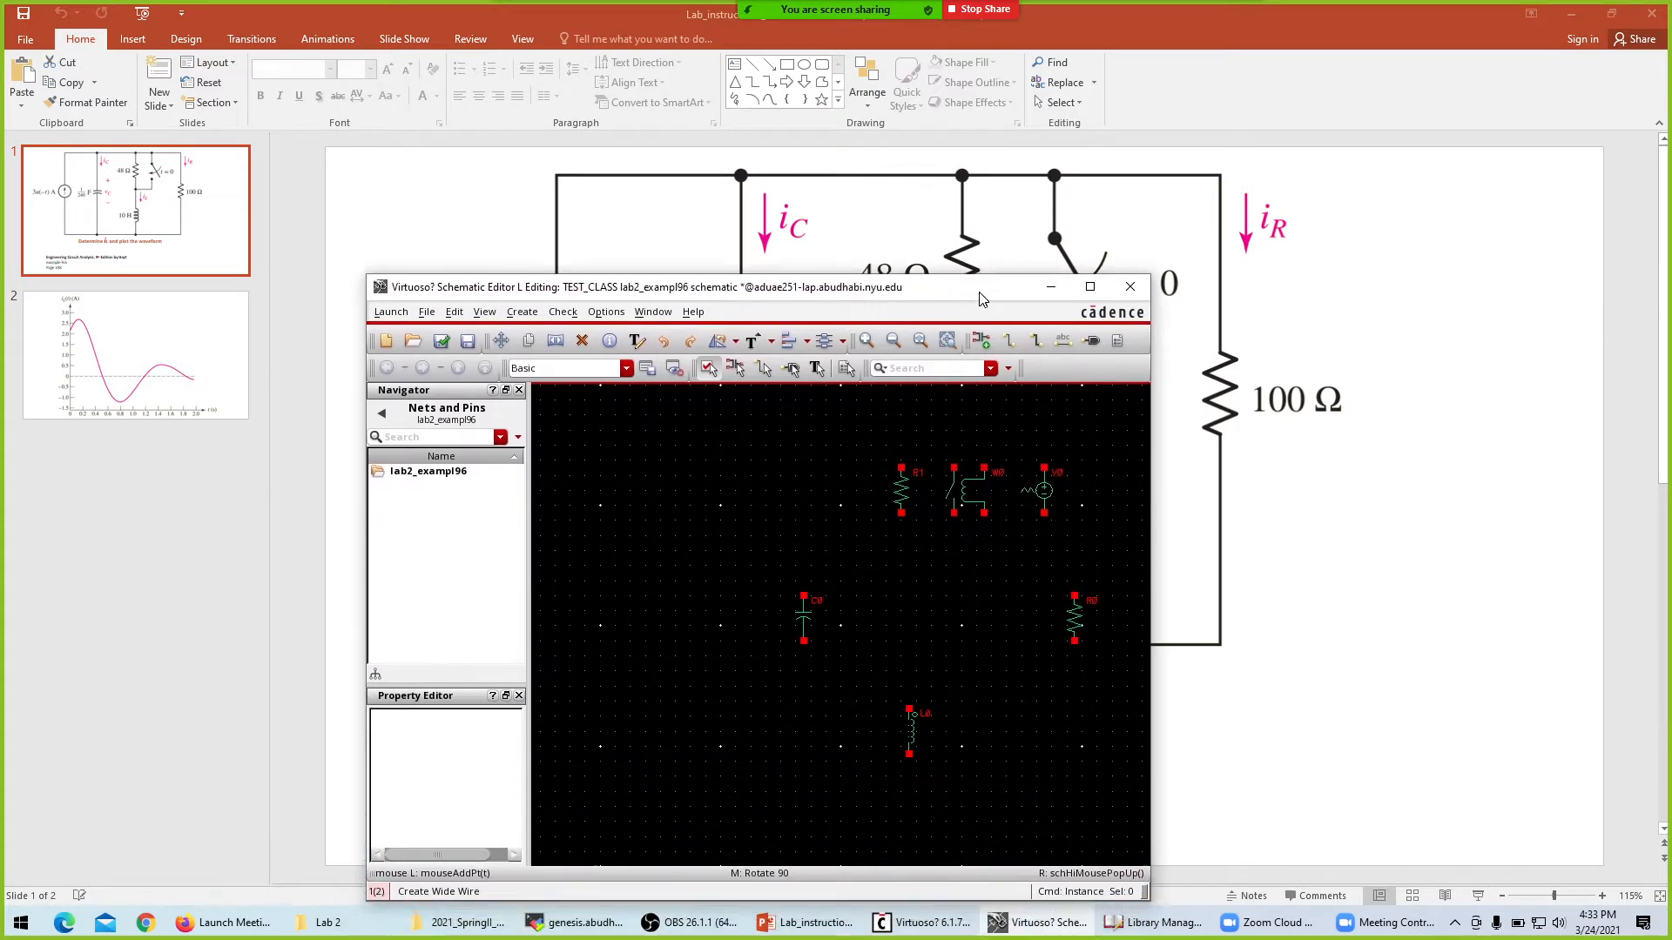
click(910, 803)
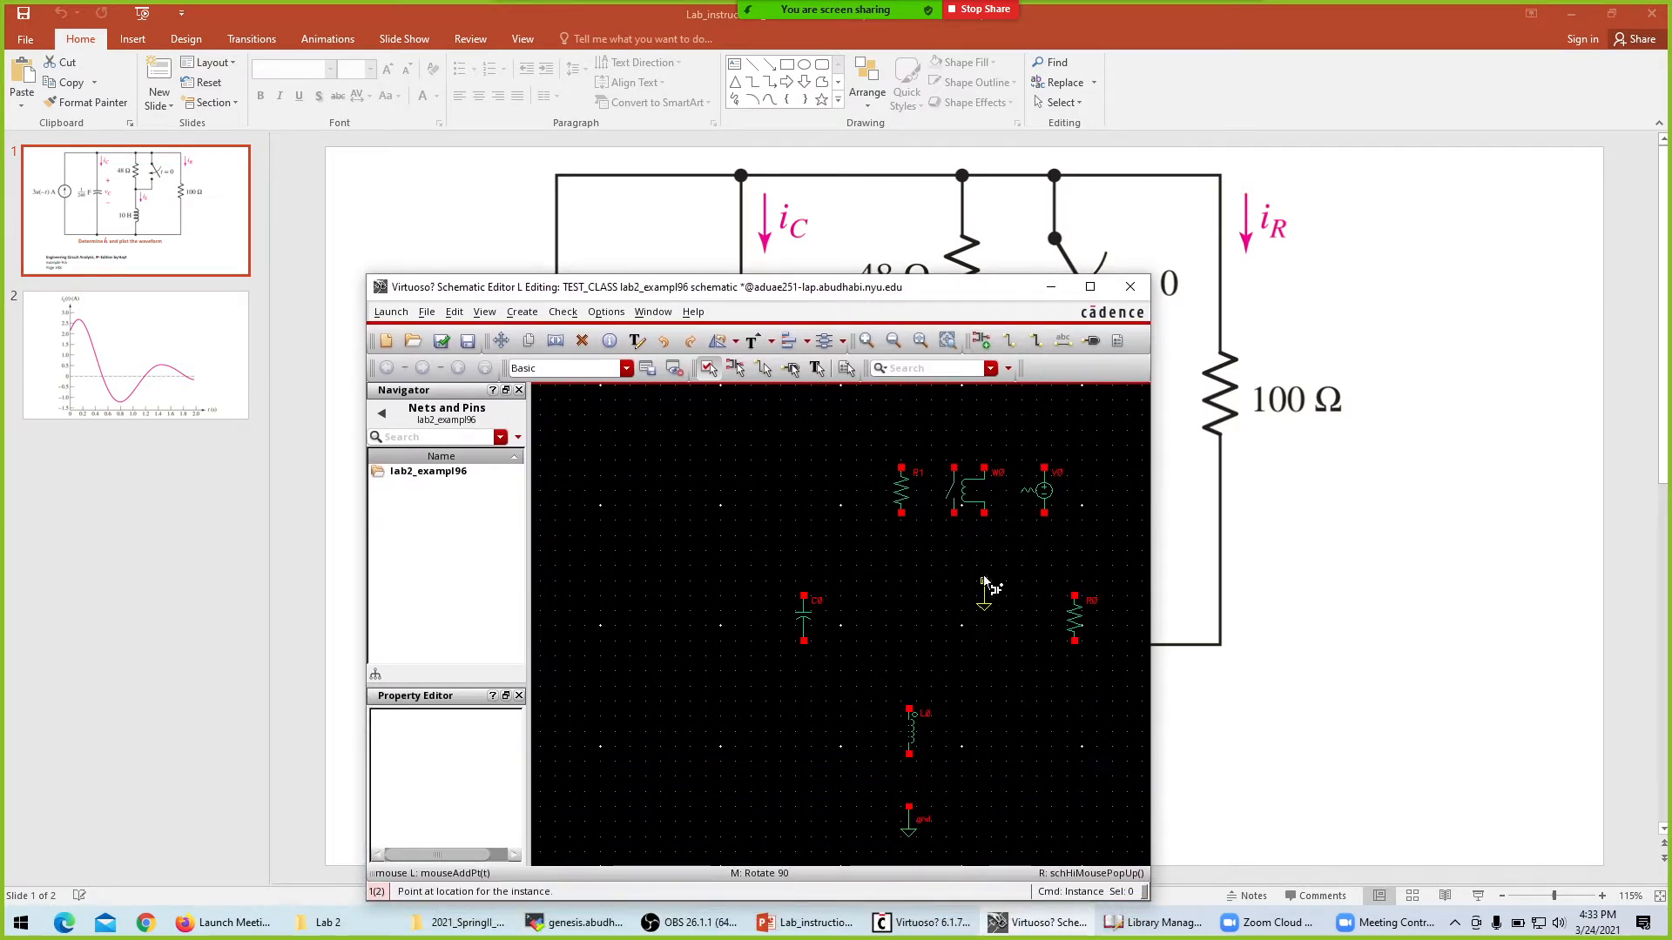
click(1043, 536)
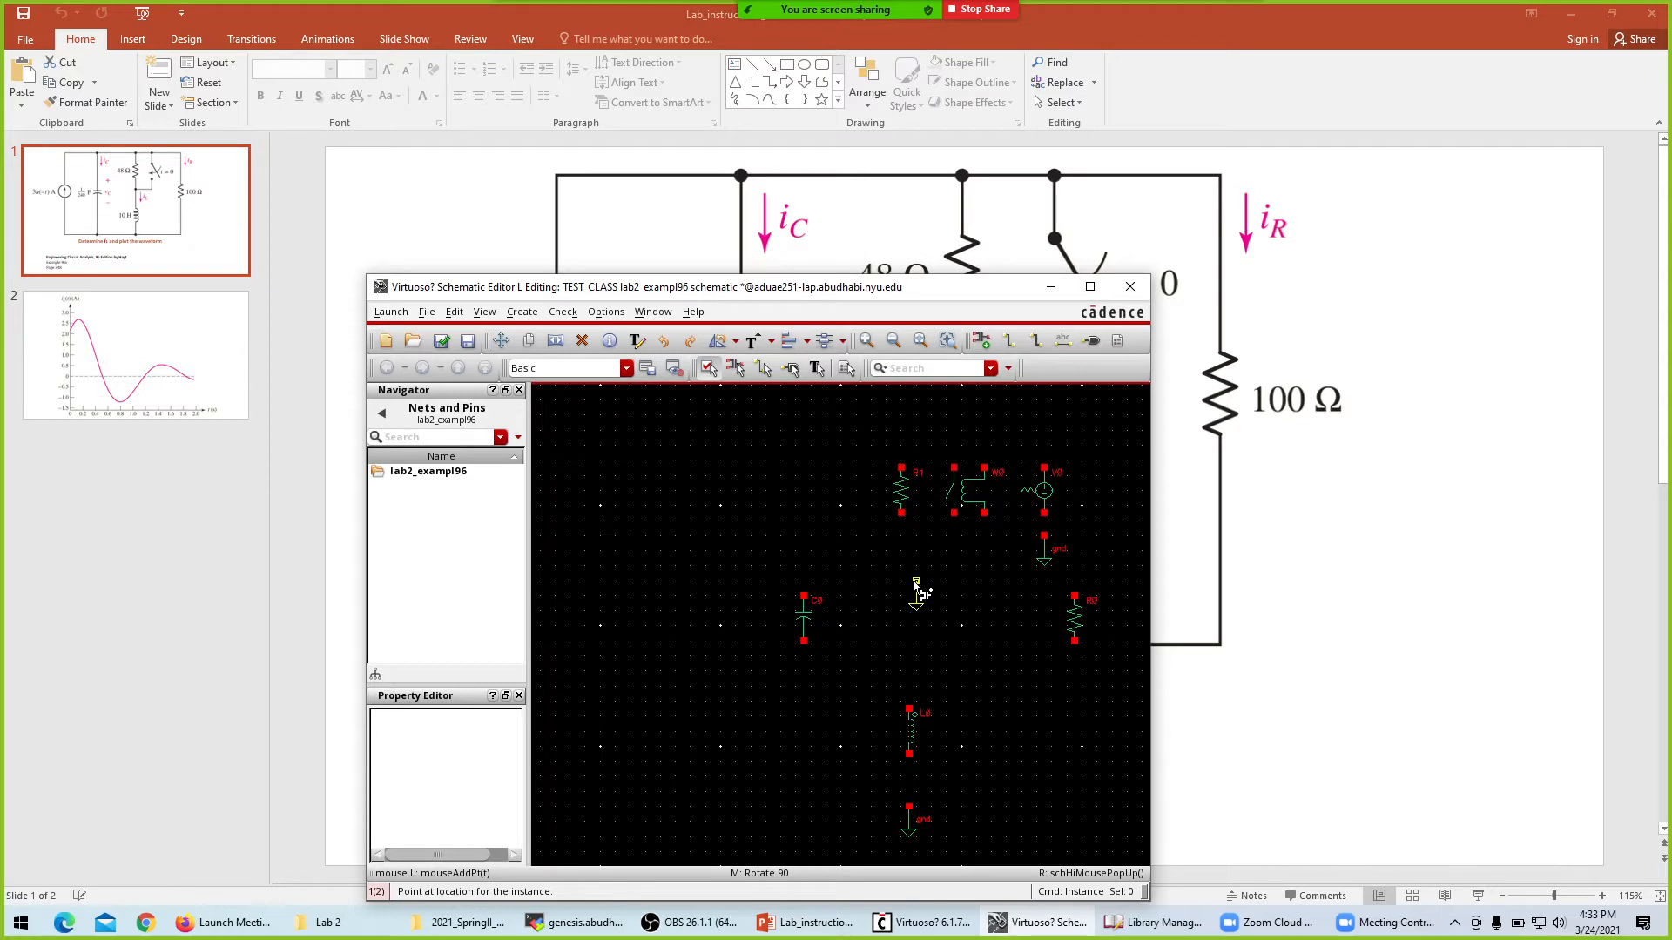
Place an ipwl current source from analogLib to the left of the capacitor, rotated 180° so its arrow points up.
drag(809, 293, 1192, 235)
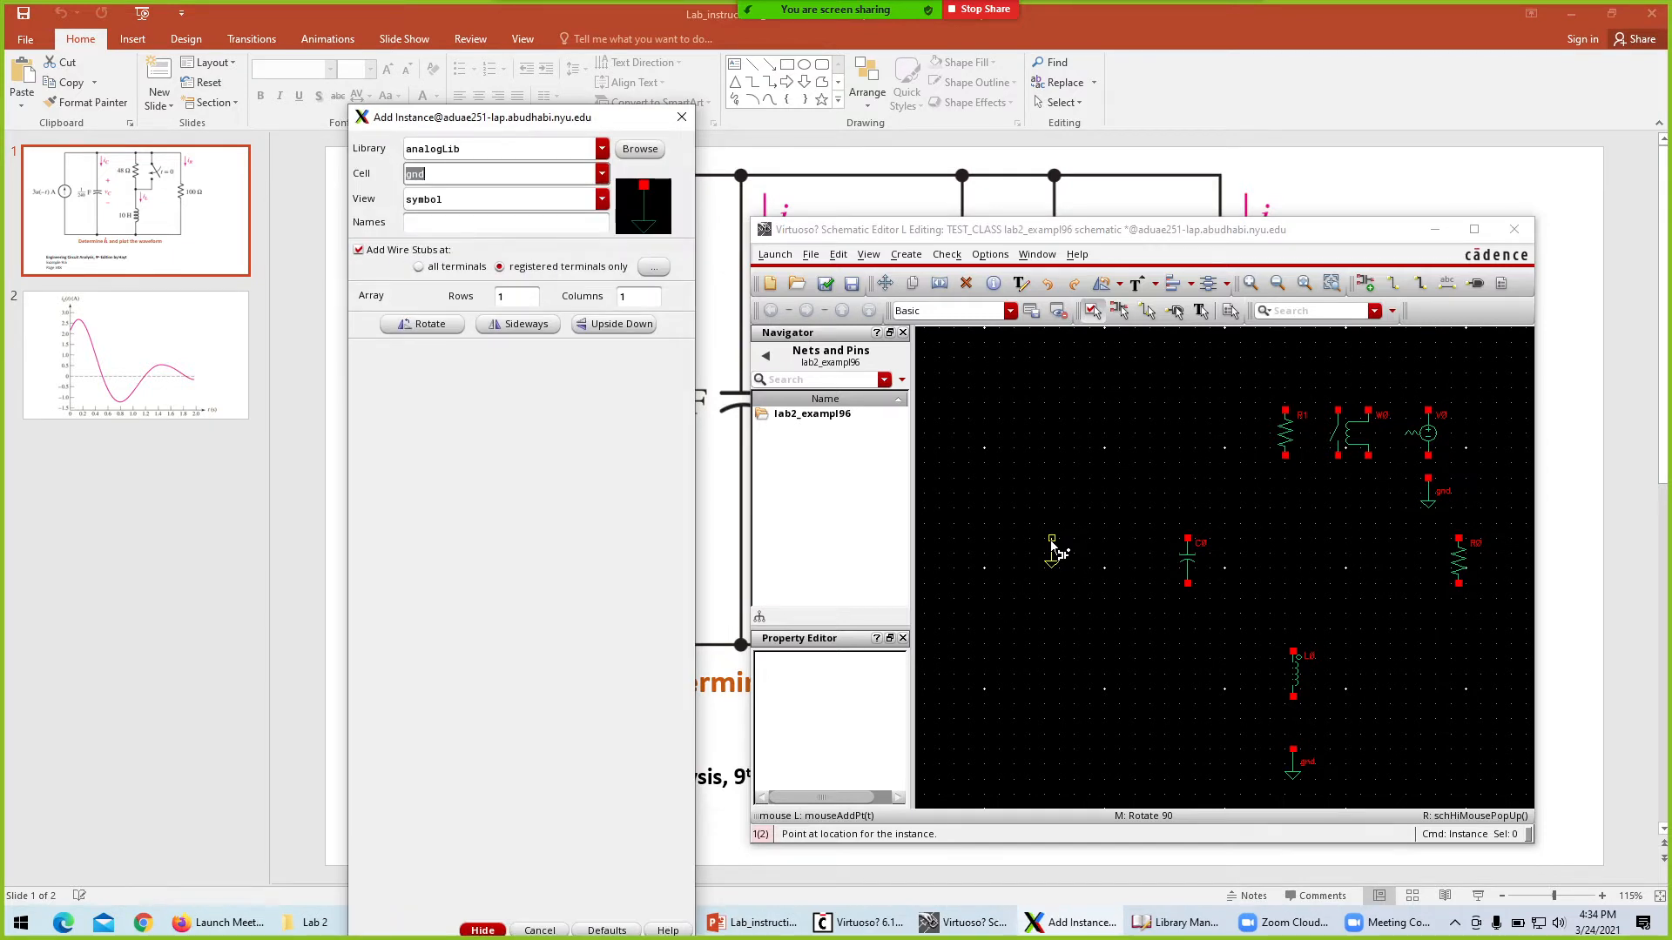
text(ipwl)
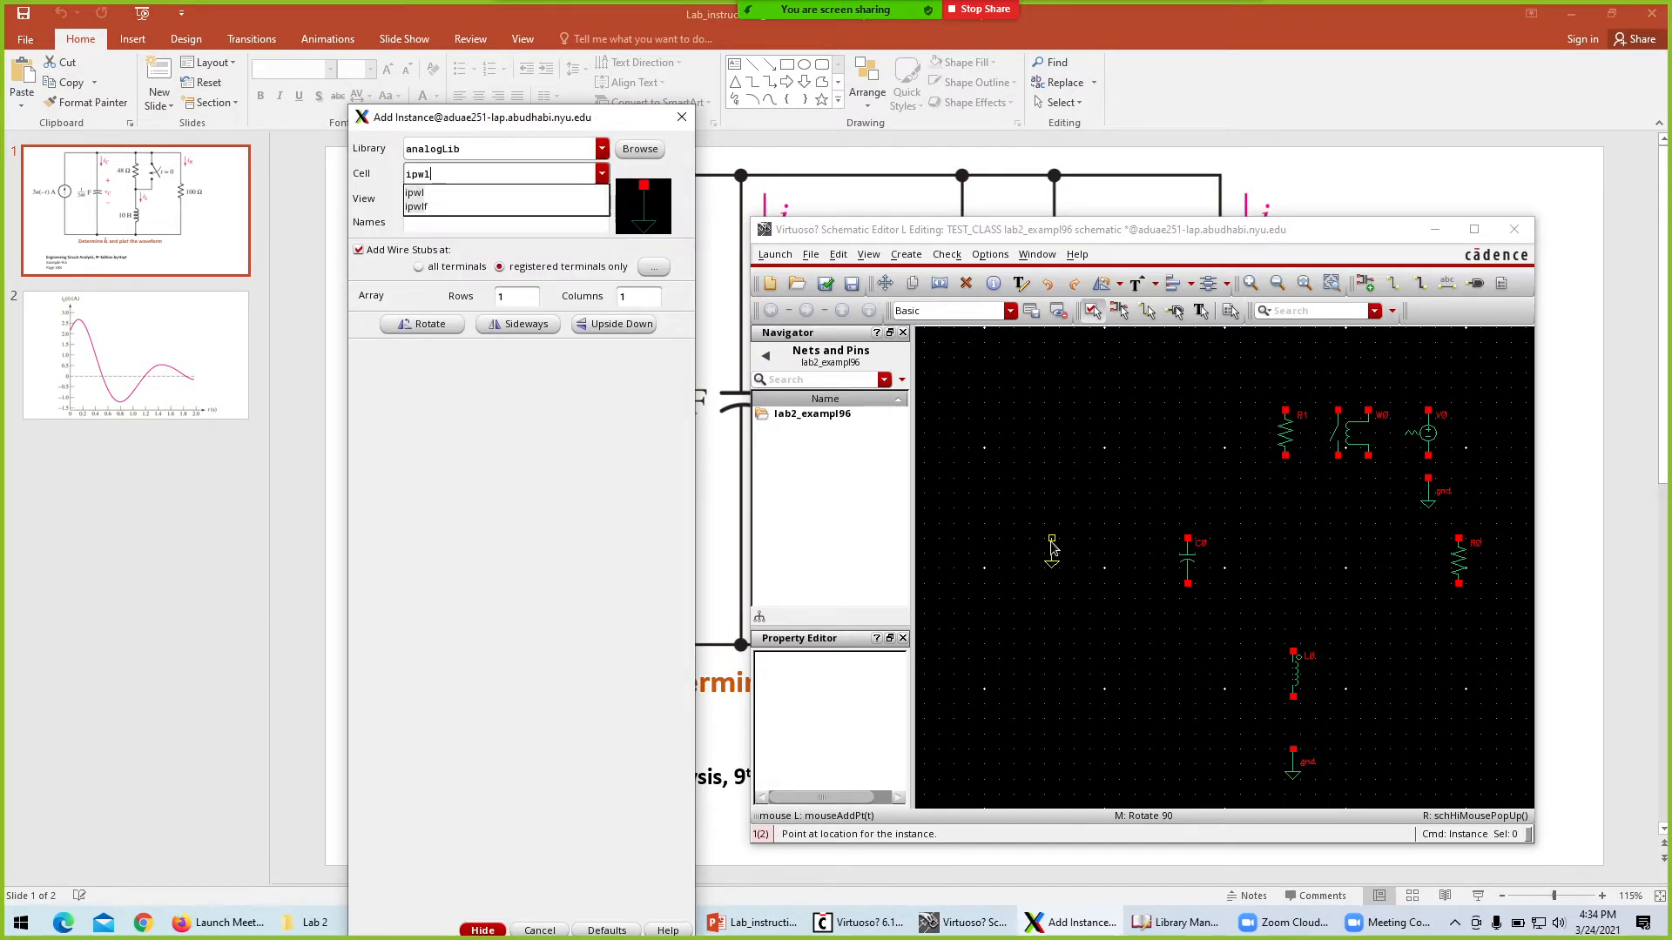
key(Tab)
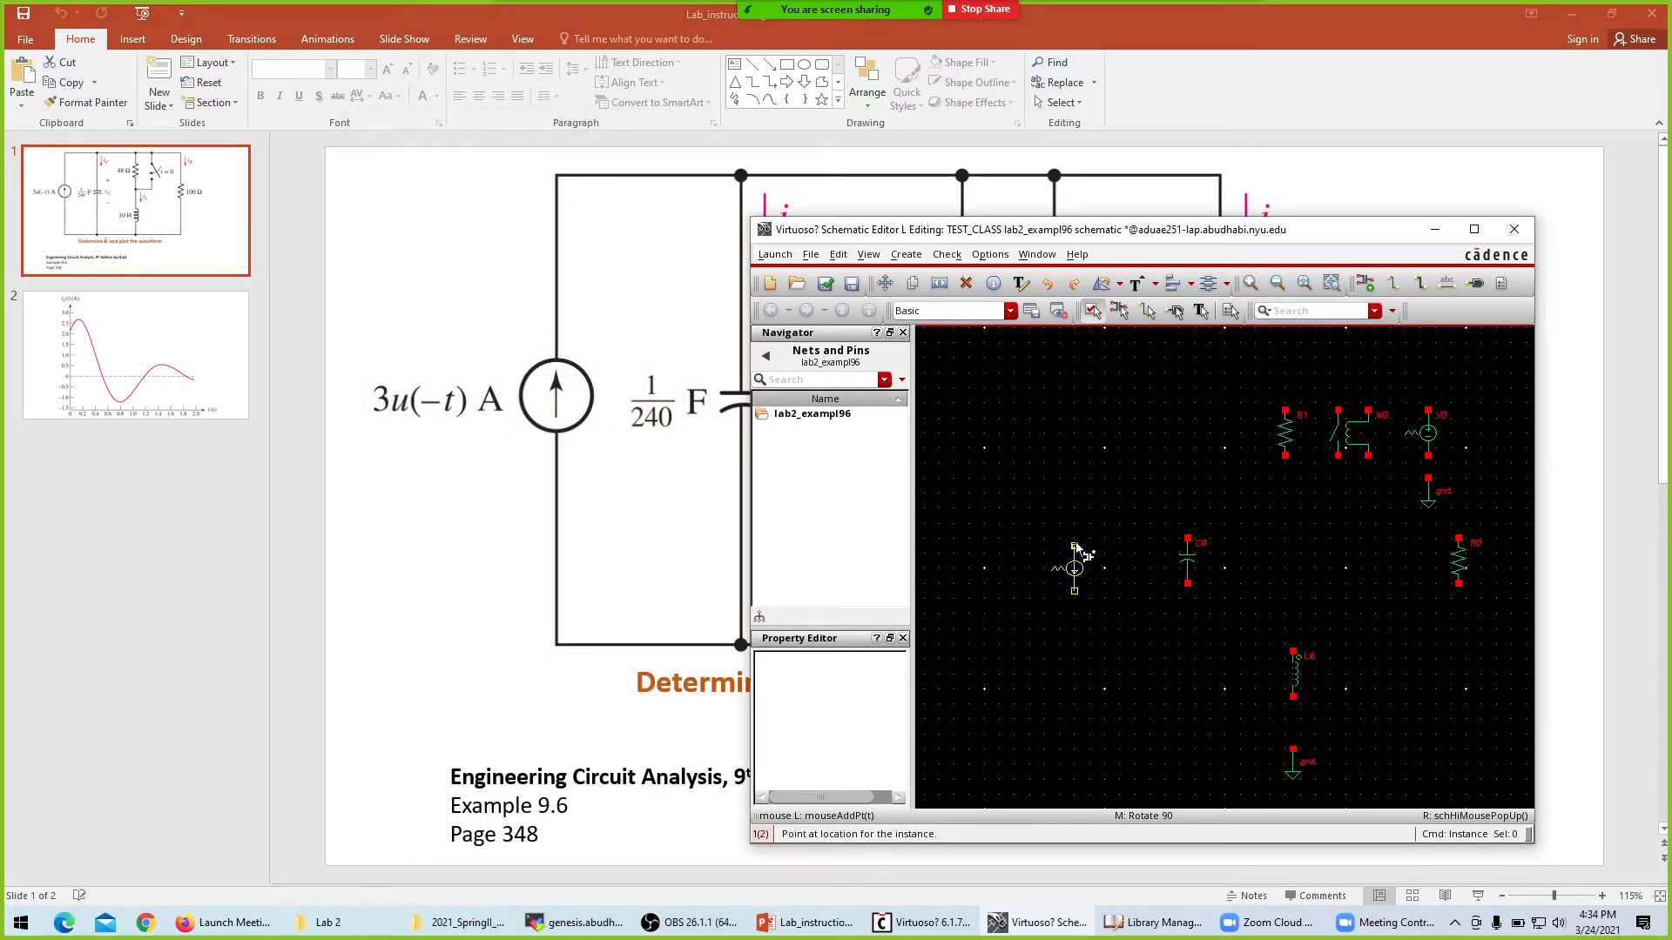
middle_click(1078, 543)
middle_click(1076, 544)
click(1065, 579)
key(Escape)
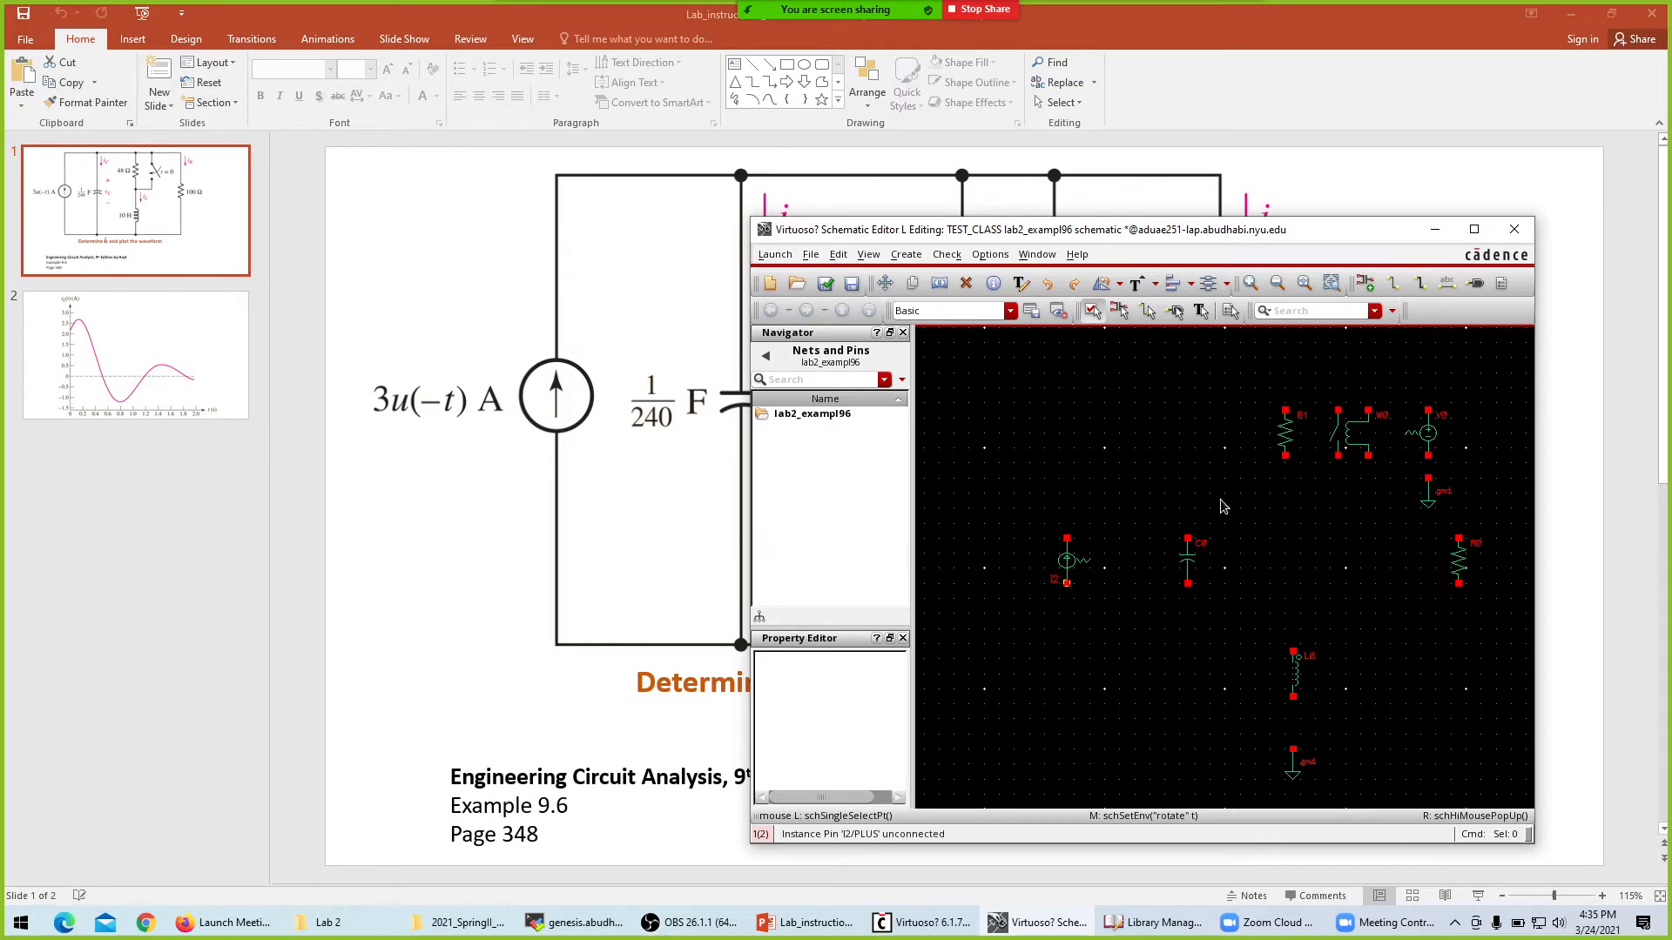
Set the ipwl source's Time 1 to 1 s, Current 1 to 3 A and Time 2 to 1.0000001 s, leaving Current 2 at 0 A.
click(1068, 568)
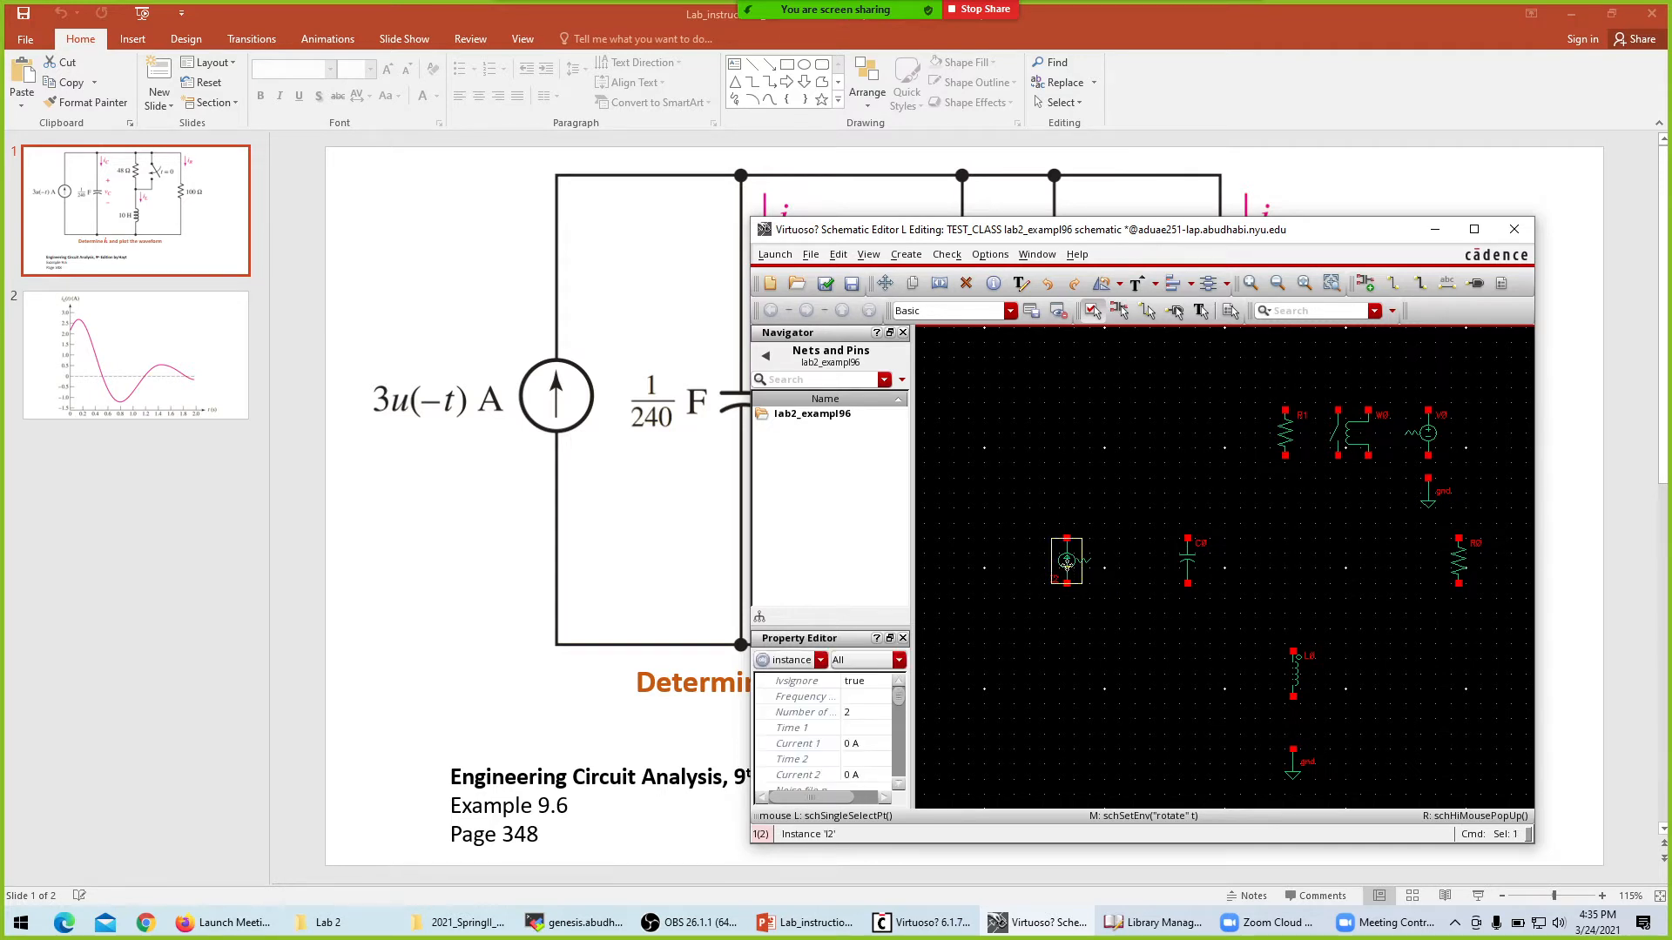
key(q)
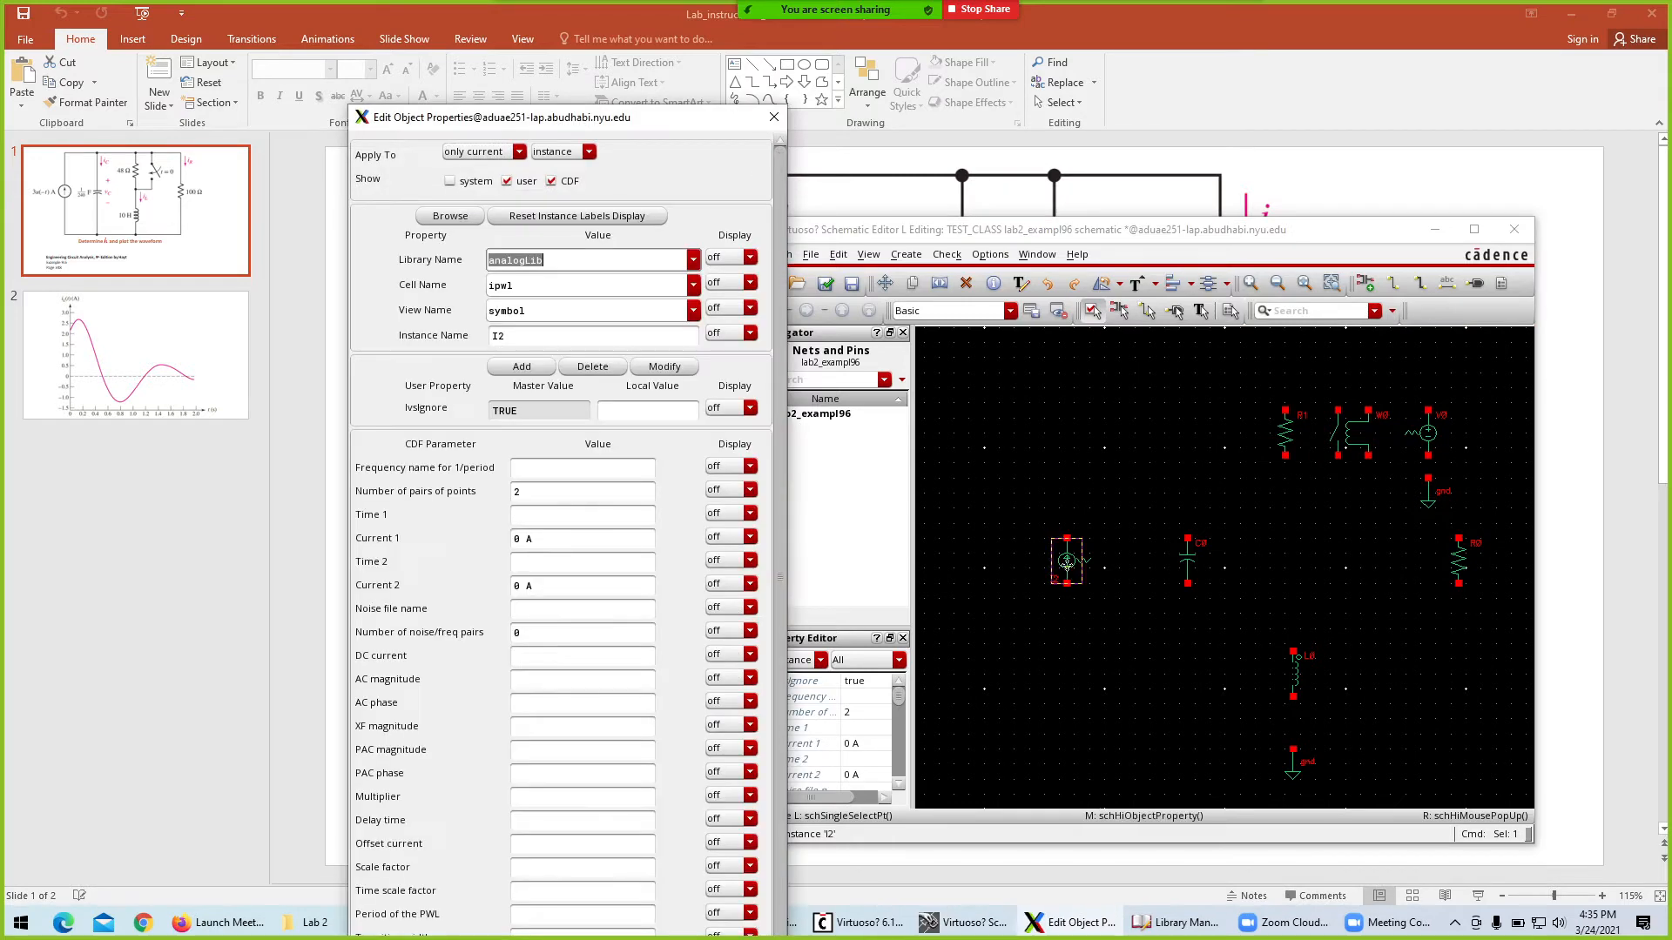
drag(602, 122, 1234, 61)
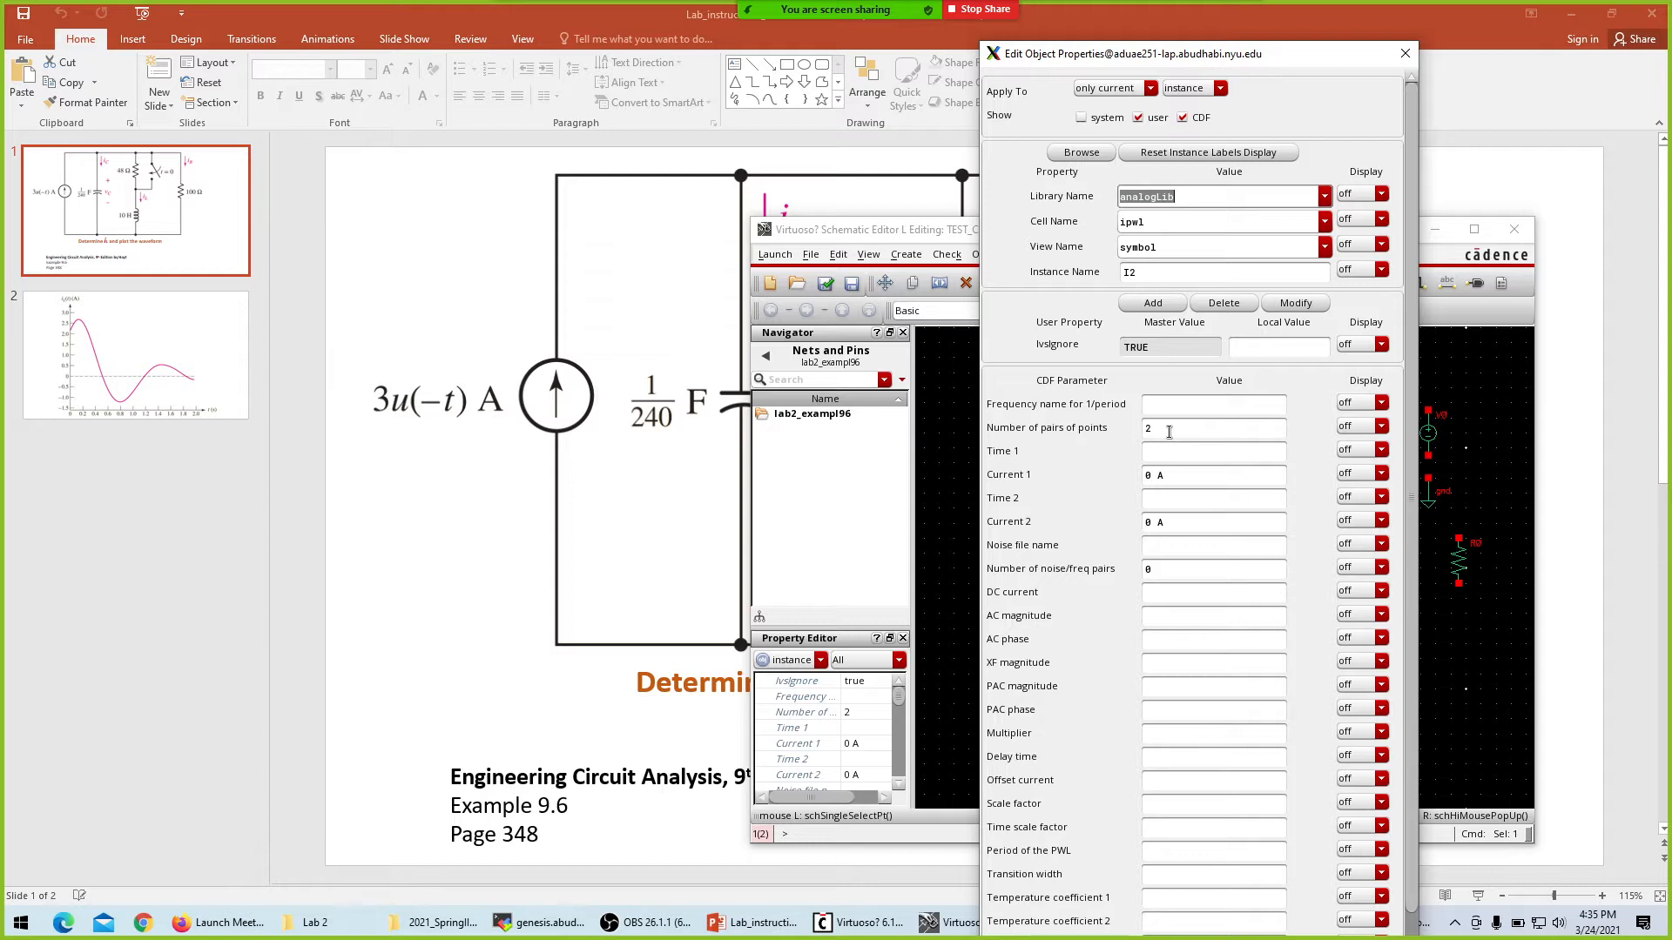
drag(1169, 426, 1127, 425)
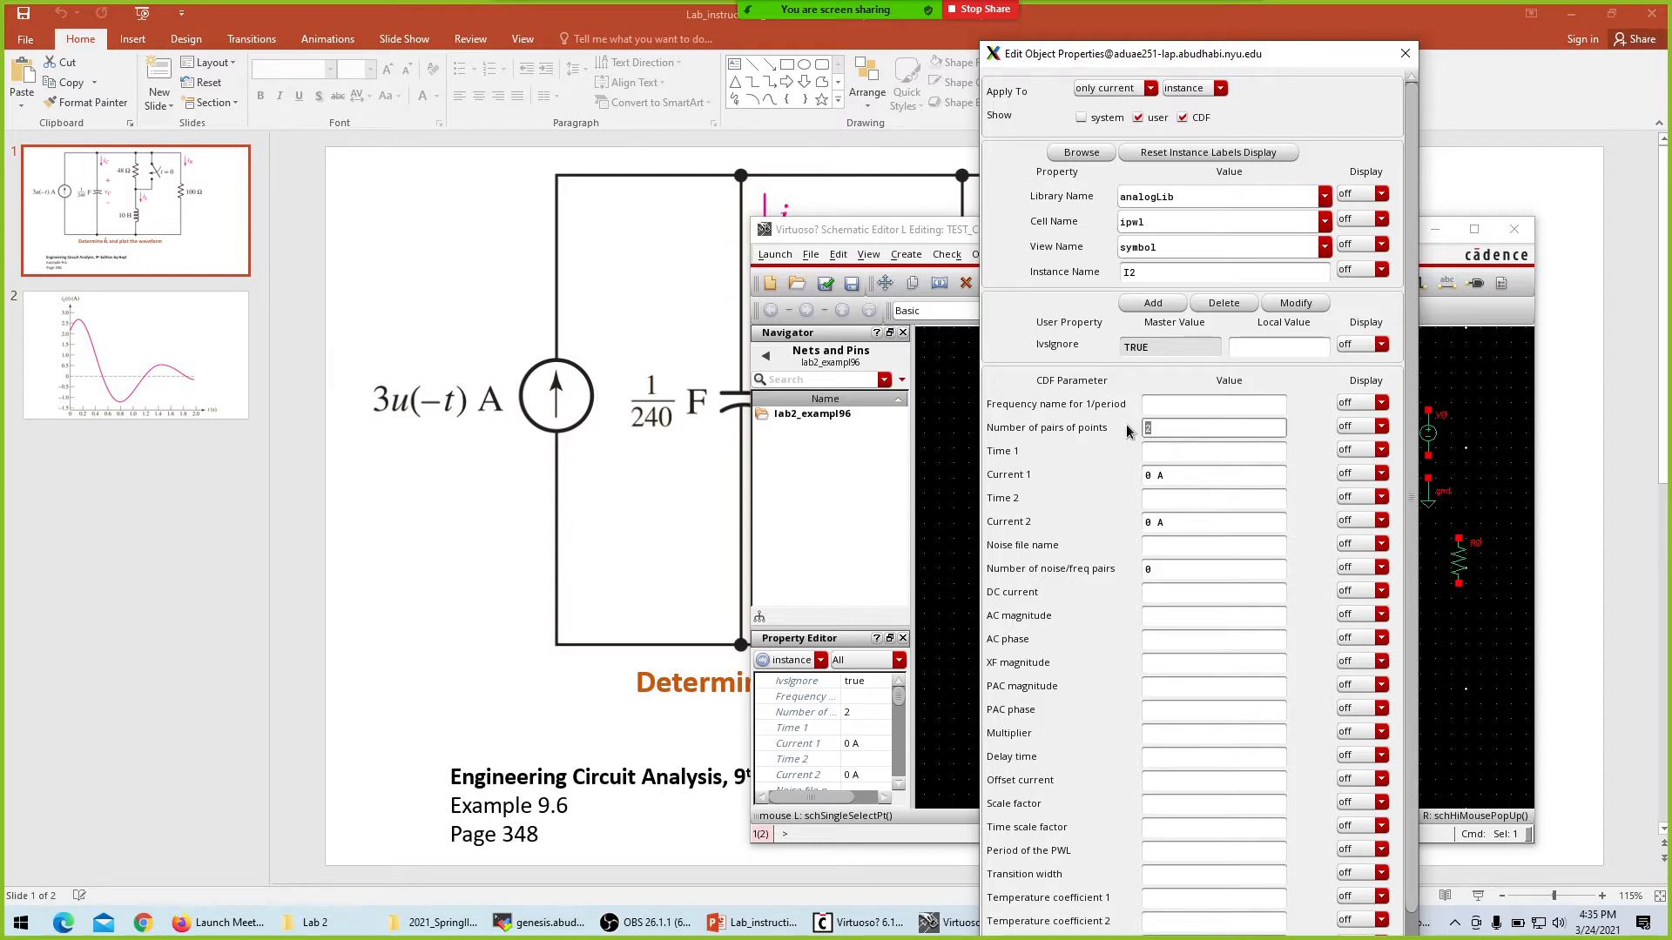
click(1163, 426)
click(1166, 451)
key(Tab)
text(3)
click(1195, 500)
text(1.0000001)
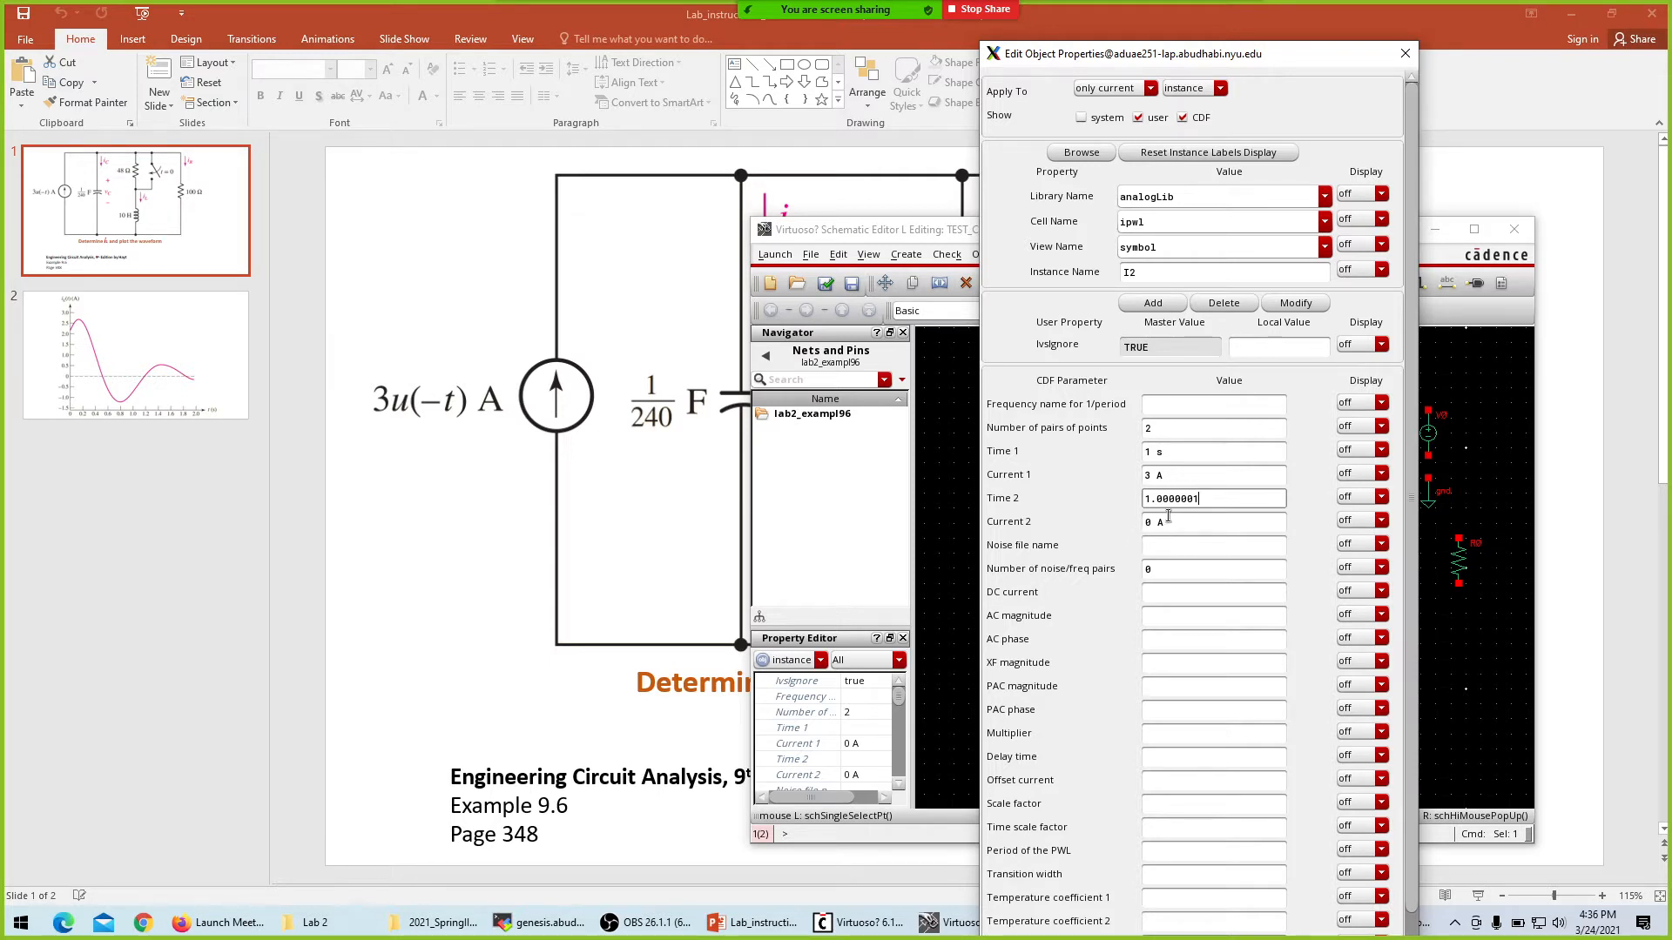
mouse_move(1189, 50)
mouse_down()
mouse_move(1194, 244)
mouse_move(1191, 75)
mouse_up()
click(1052, 816)
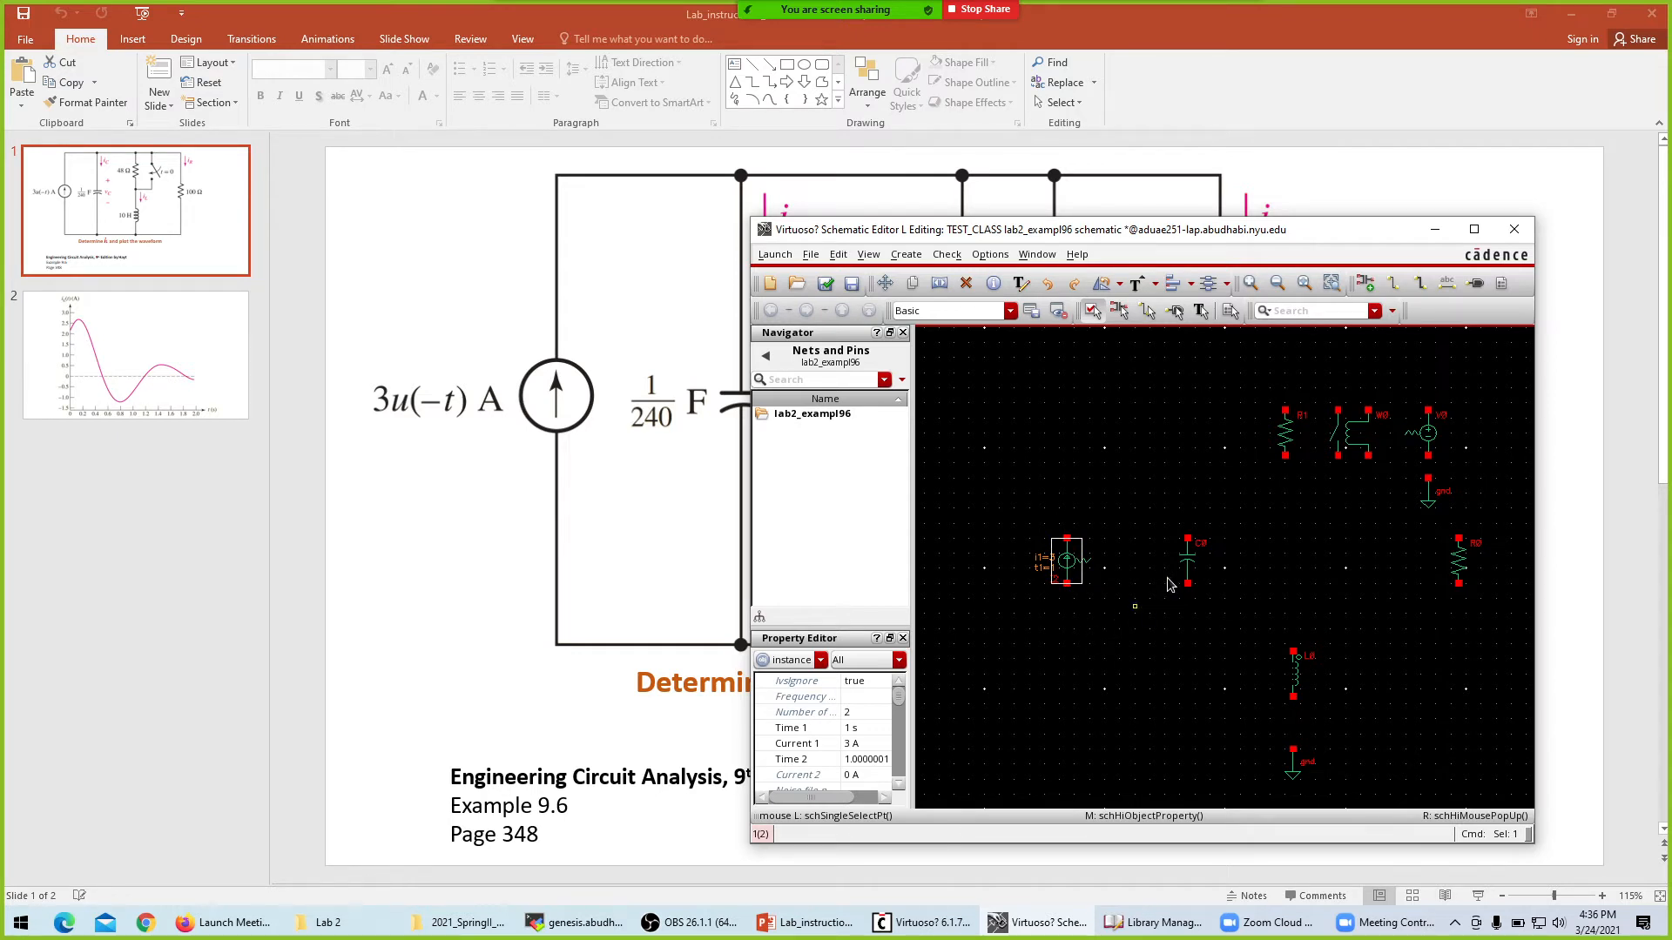
Set the capacitor's capacitance to 1/240 F.
click(1186, 557)
key(q)
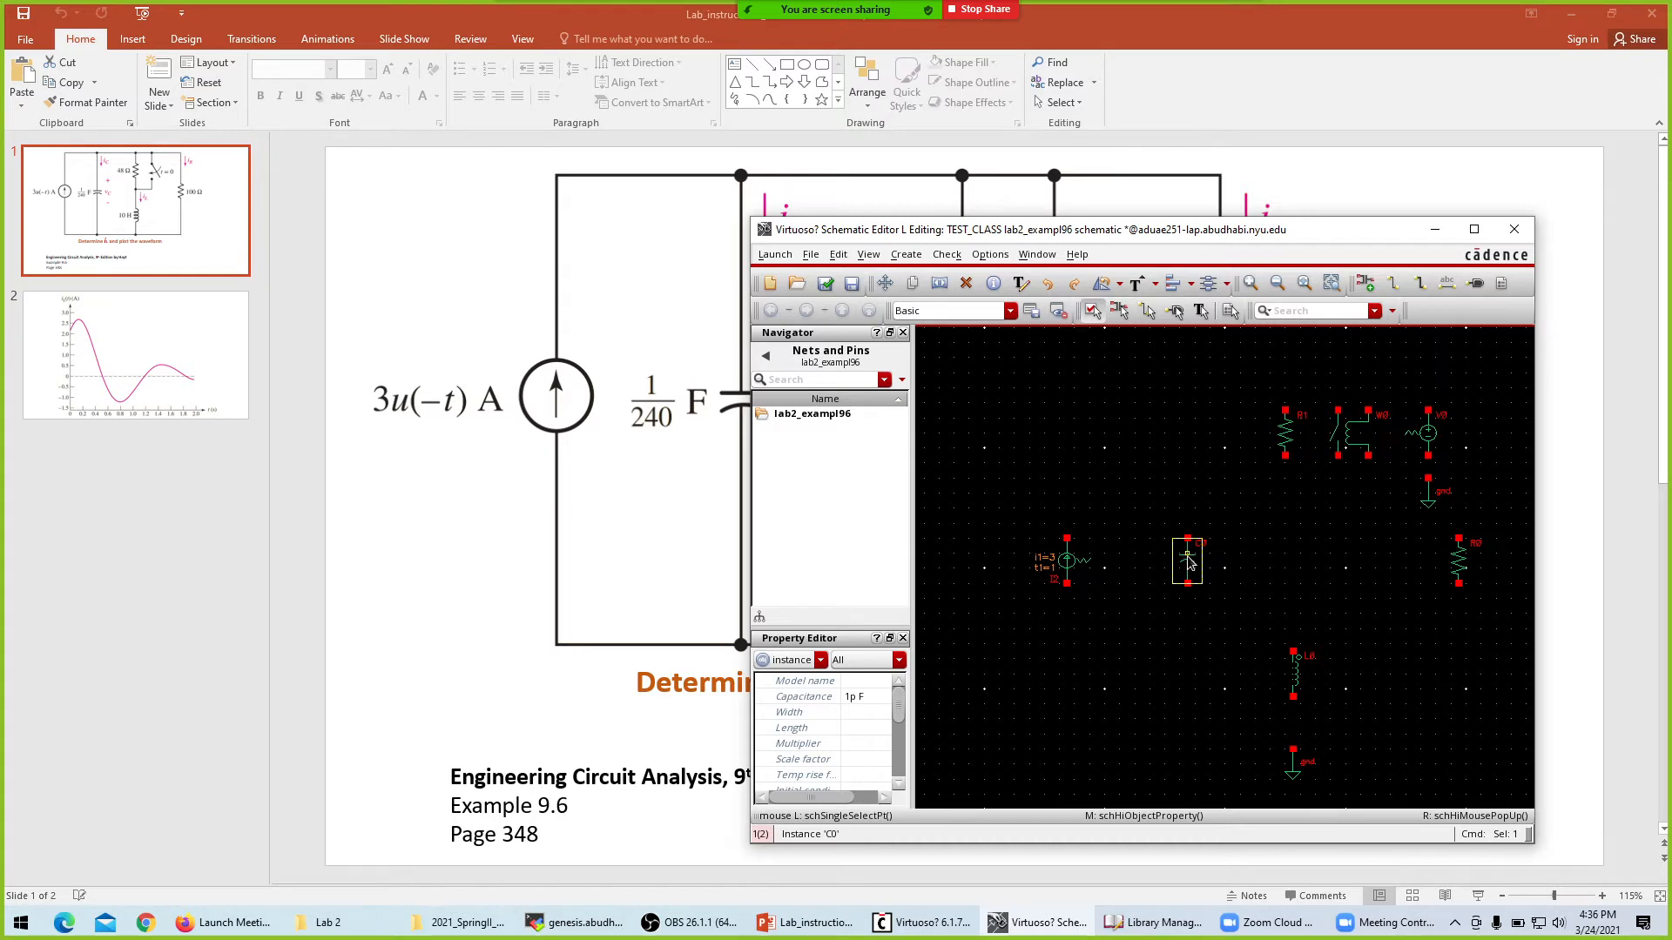
click(1158, 402)
drag(1158, 402, 1123, 406)
text(1/240)
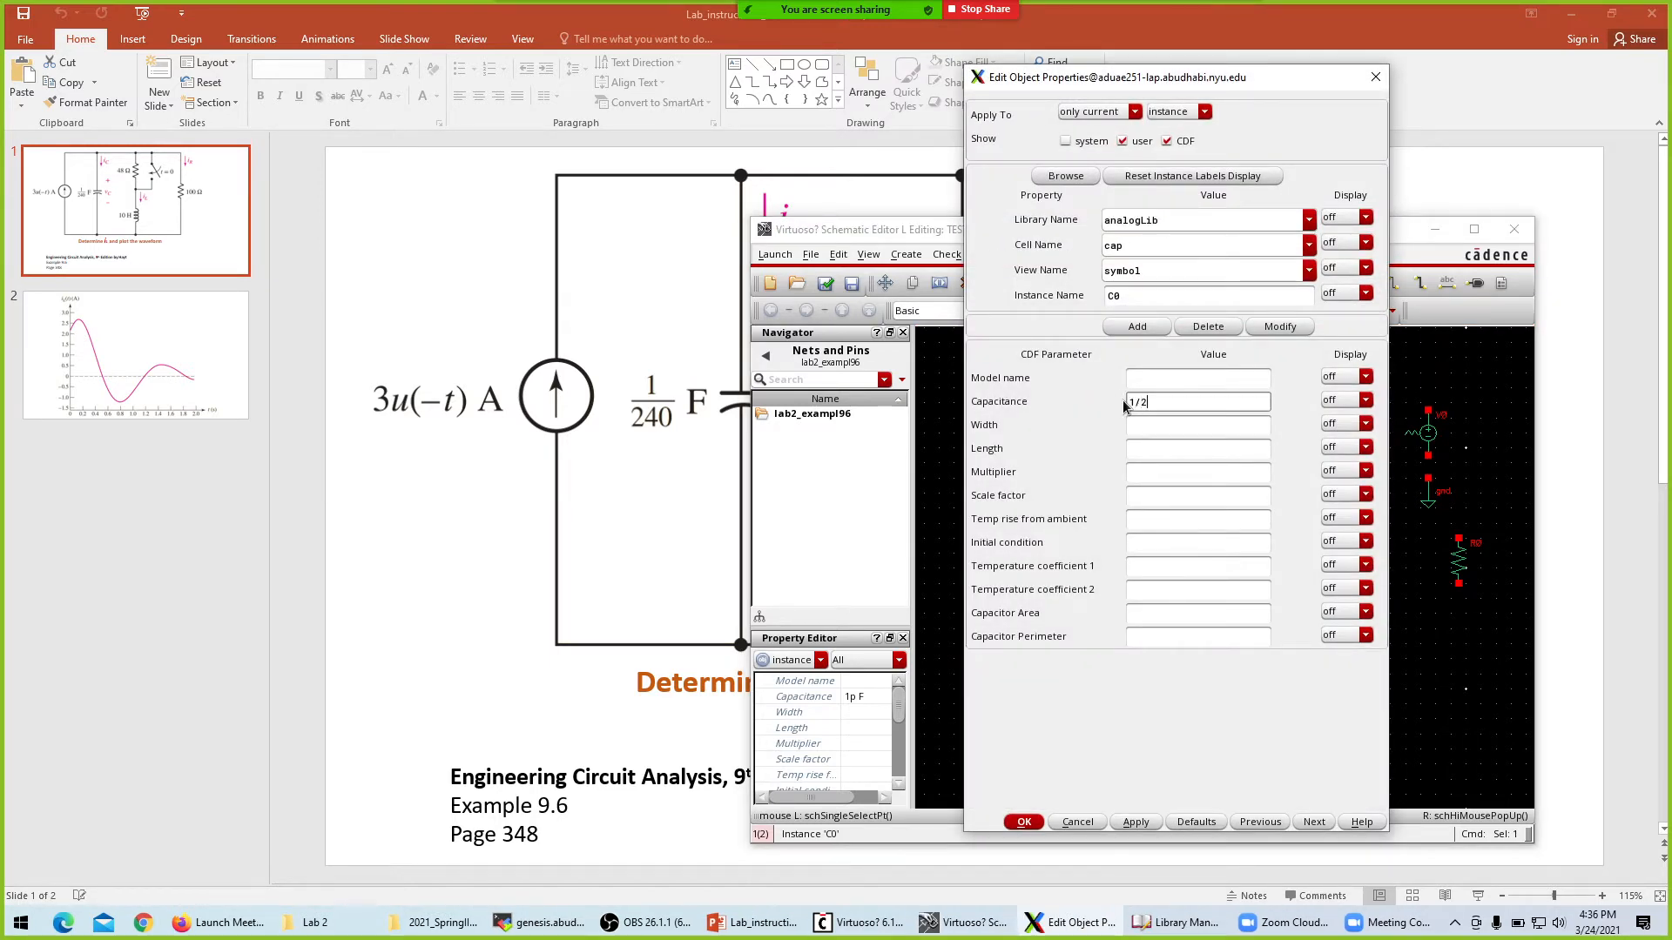
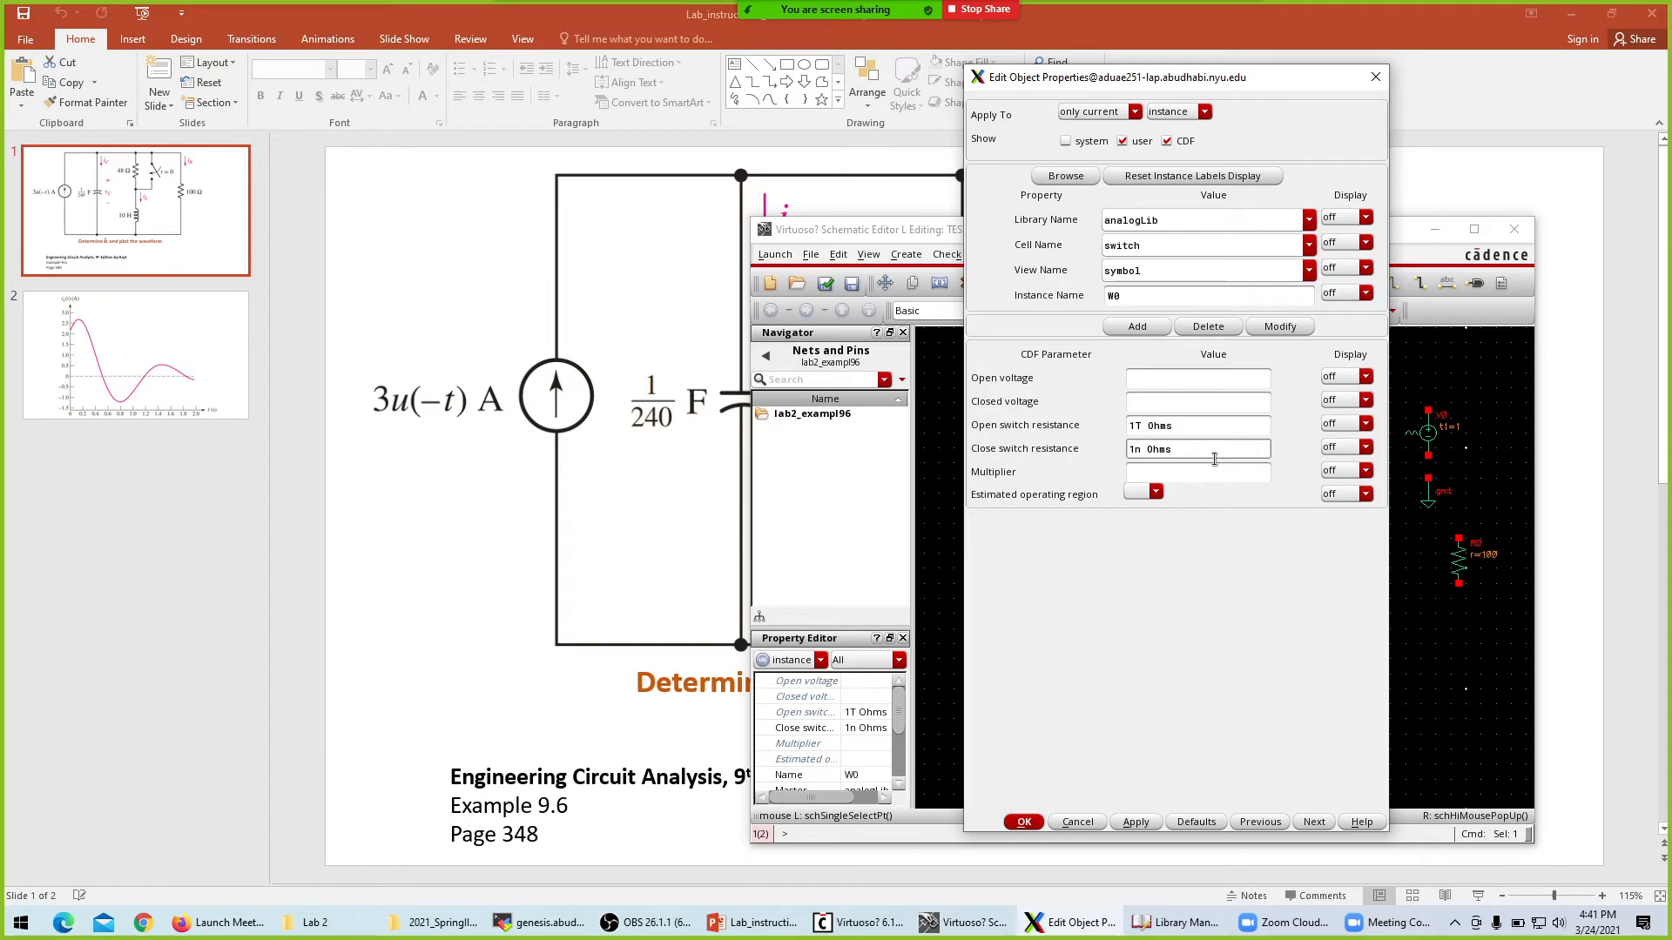
Accept the switch's properties, and align the inductor and the wire above it vertically with the 48 Ω resistor.
click(1026, 824)
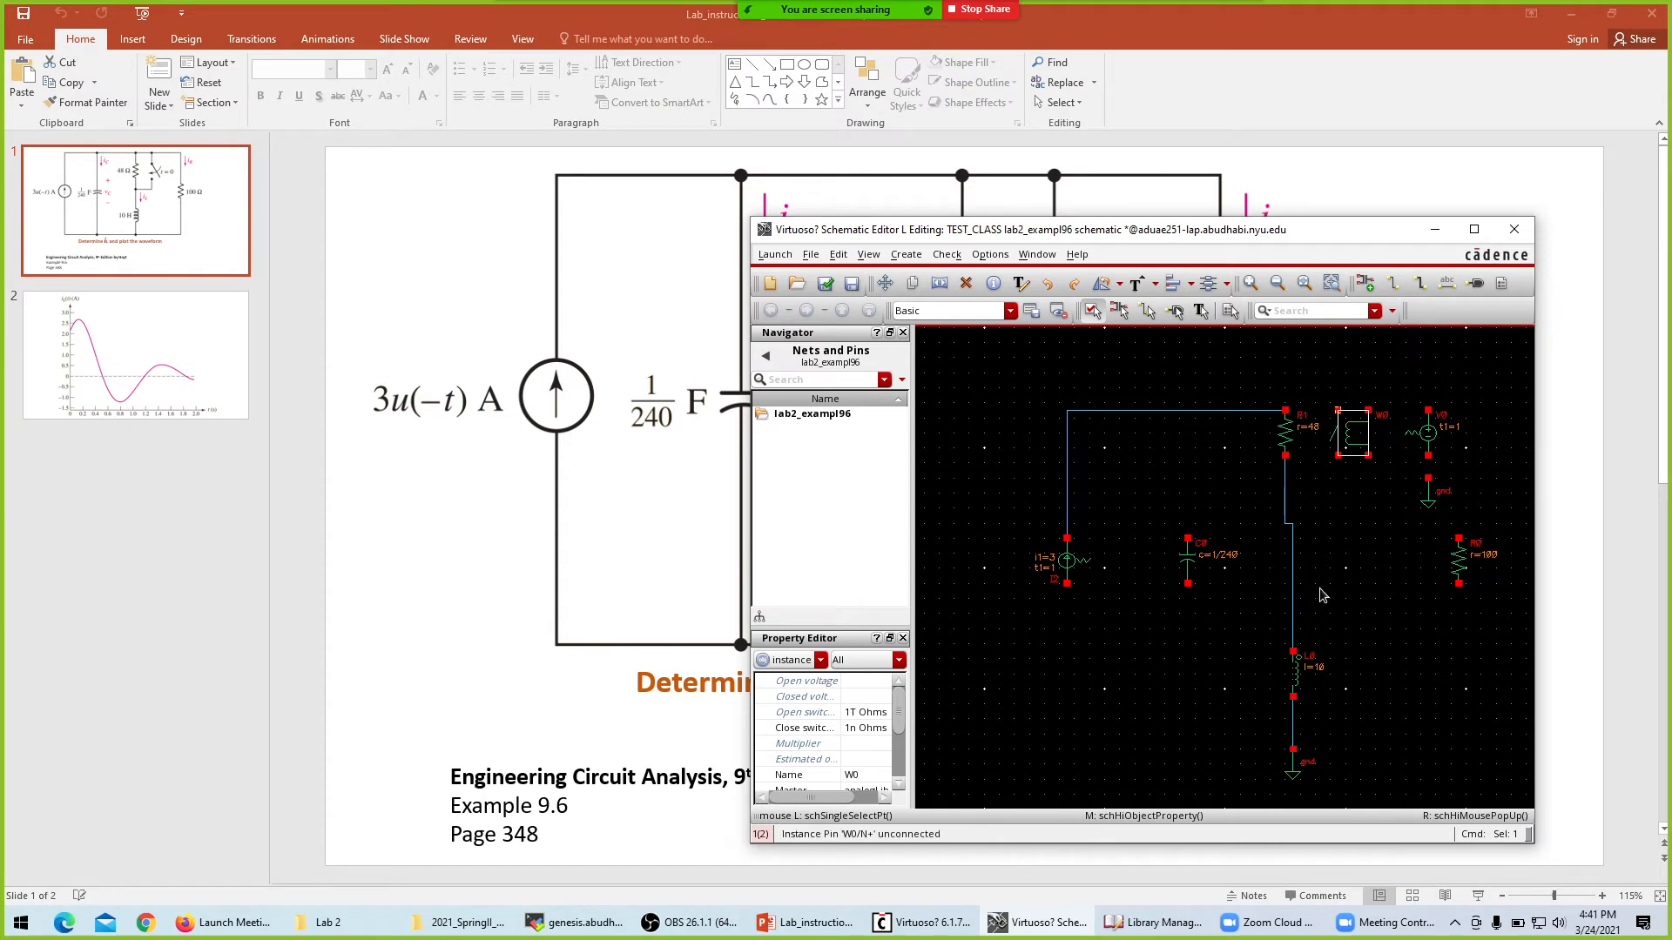
drag(1292, 597, 1283, 599)
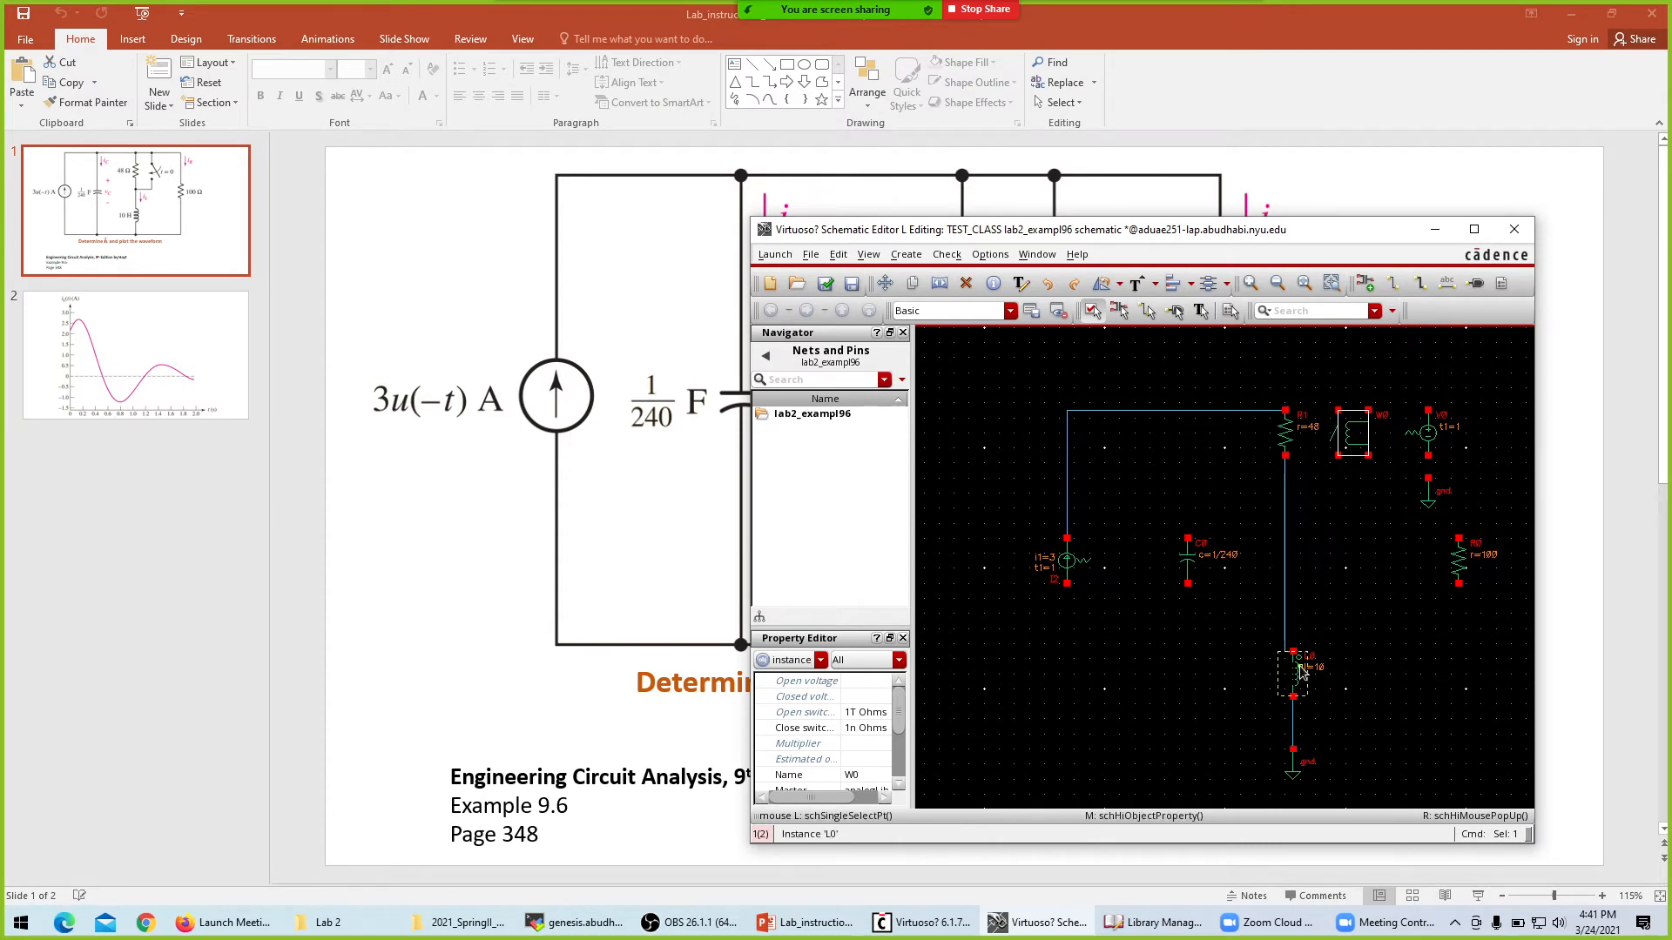
drag(1298, 686, 1286, 687)
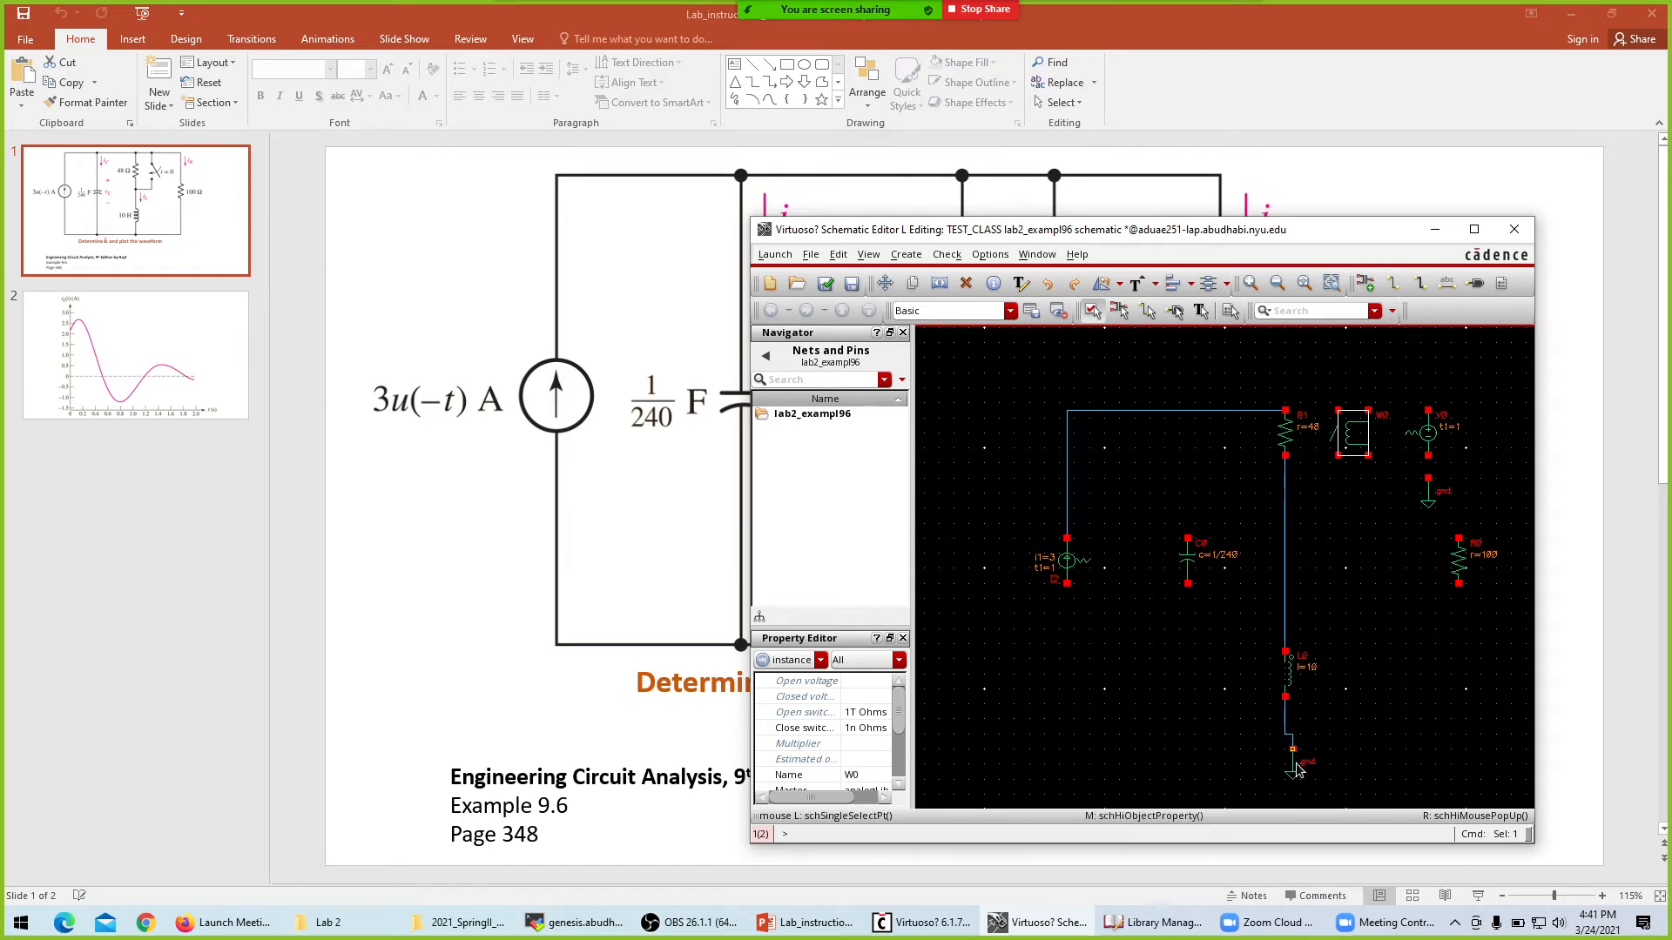
Replace the misaligned ground below the inductor with a copy of the voltage source's ground, placed directly under the inductor.
click(1364, 770)
key(Delete)
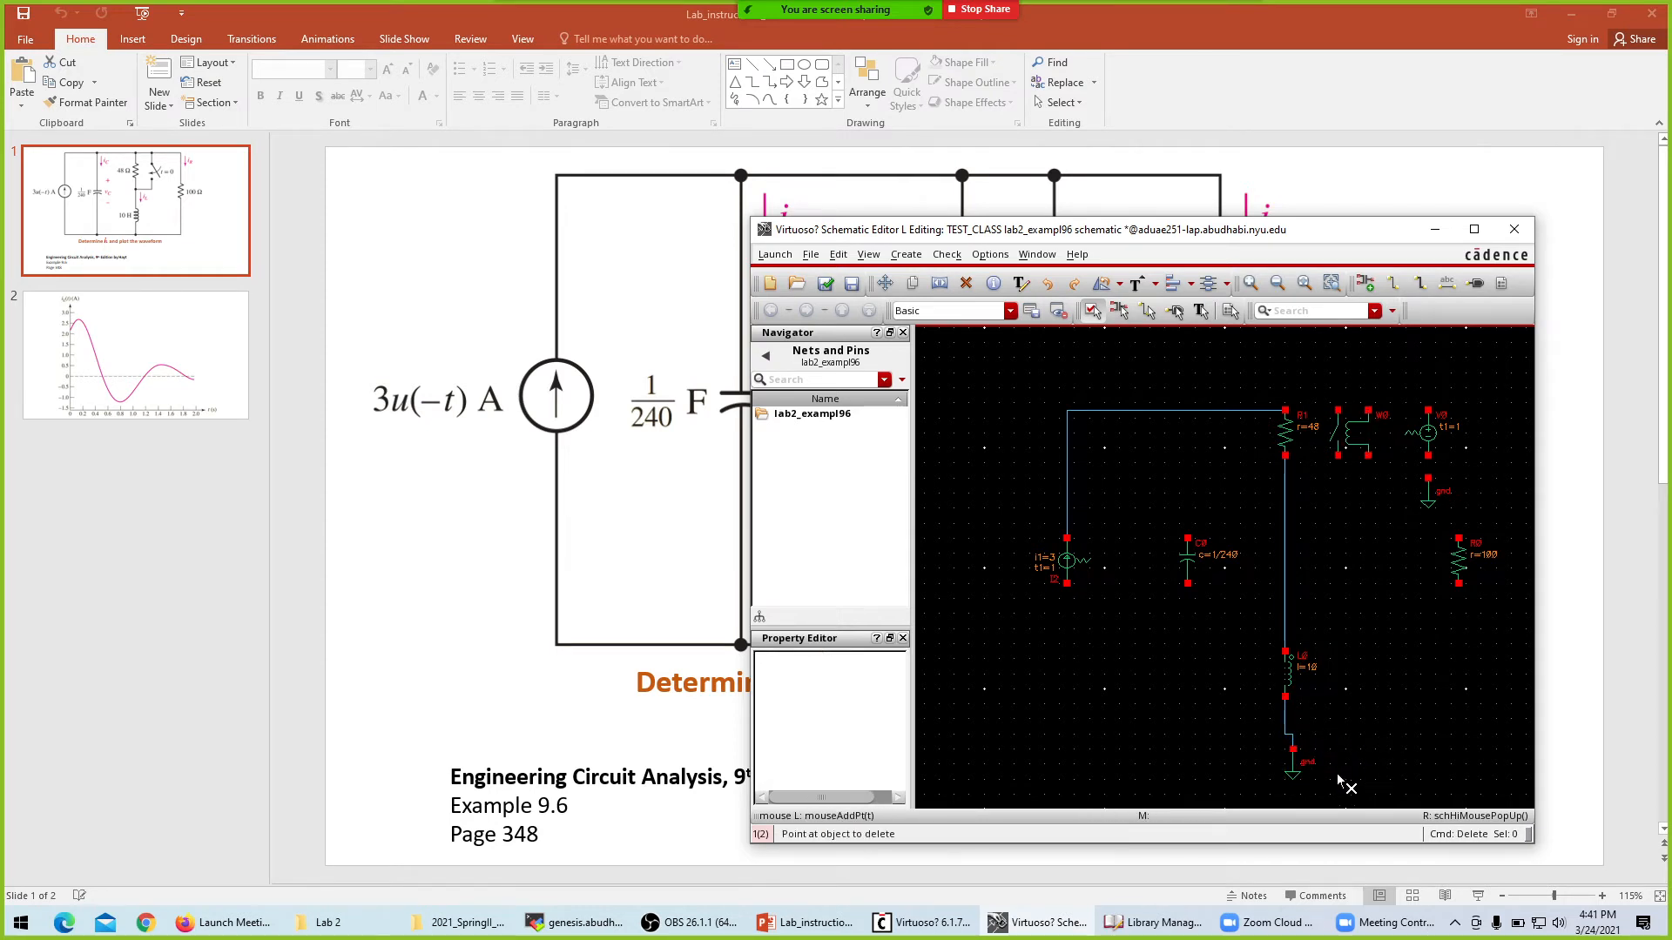
click(1293, 761)
key(c)
click(1431, 494)
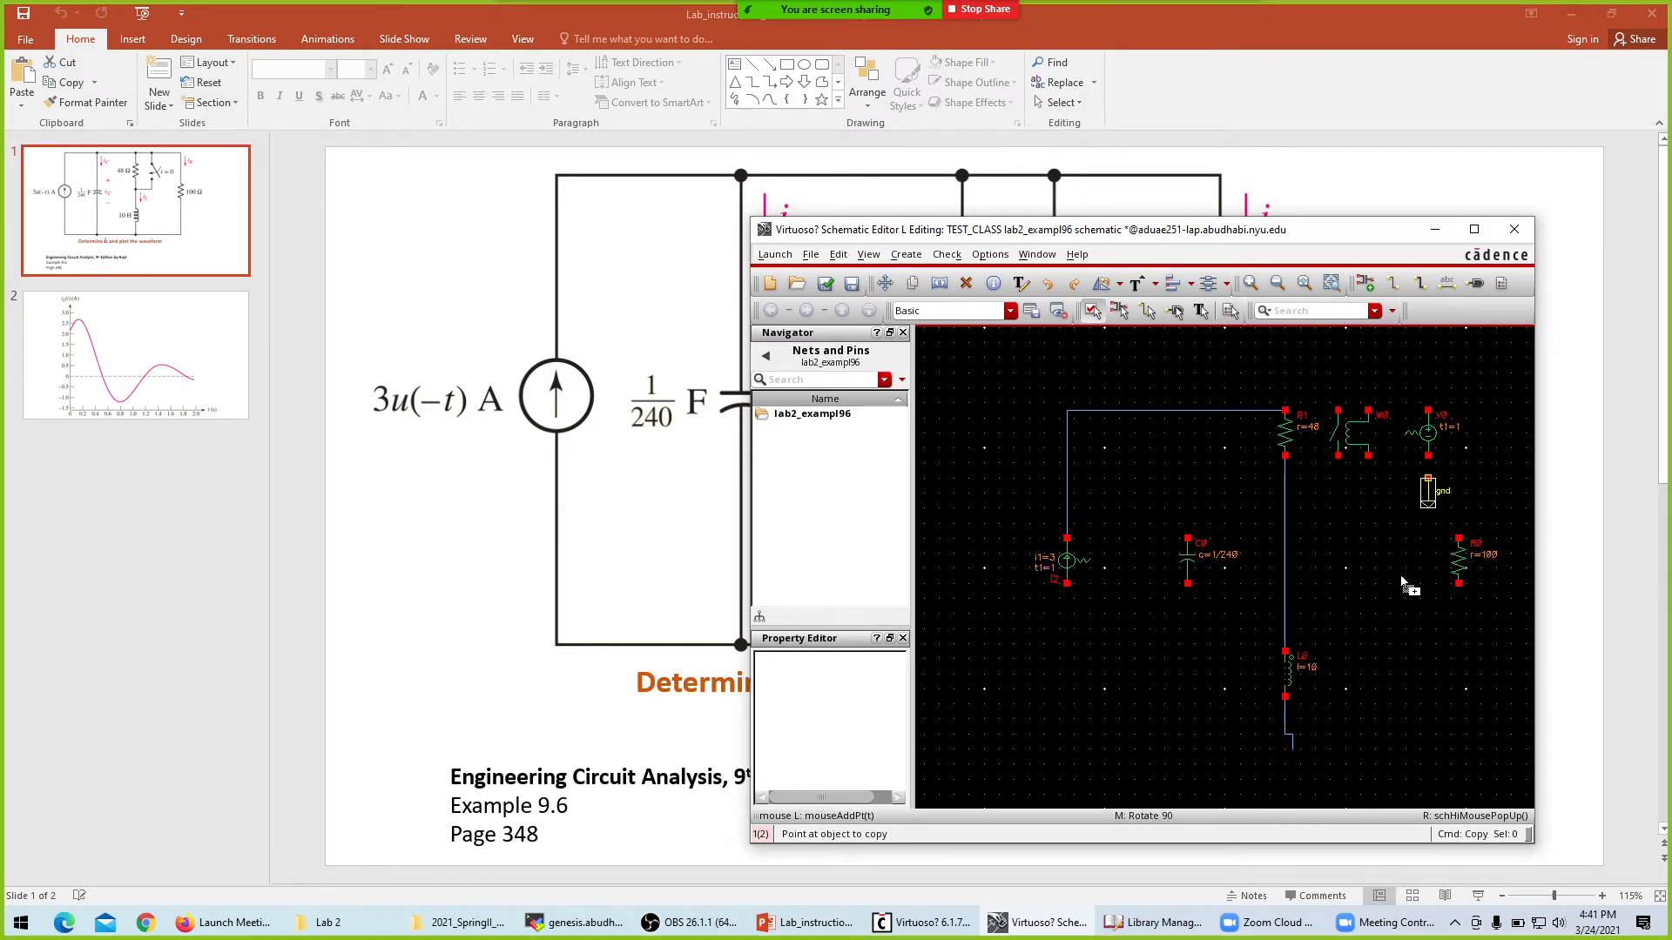
click(1288, 752)
key(Delete)
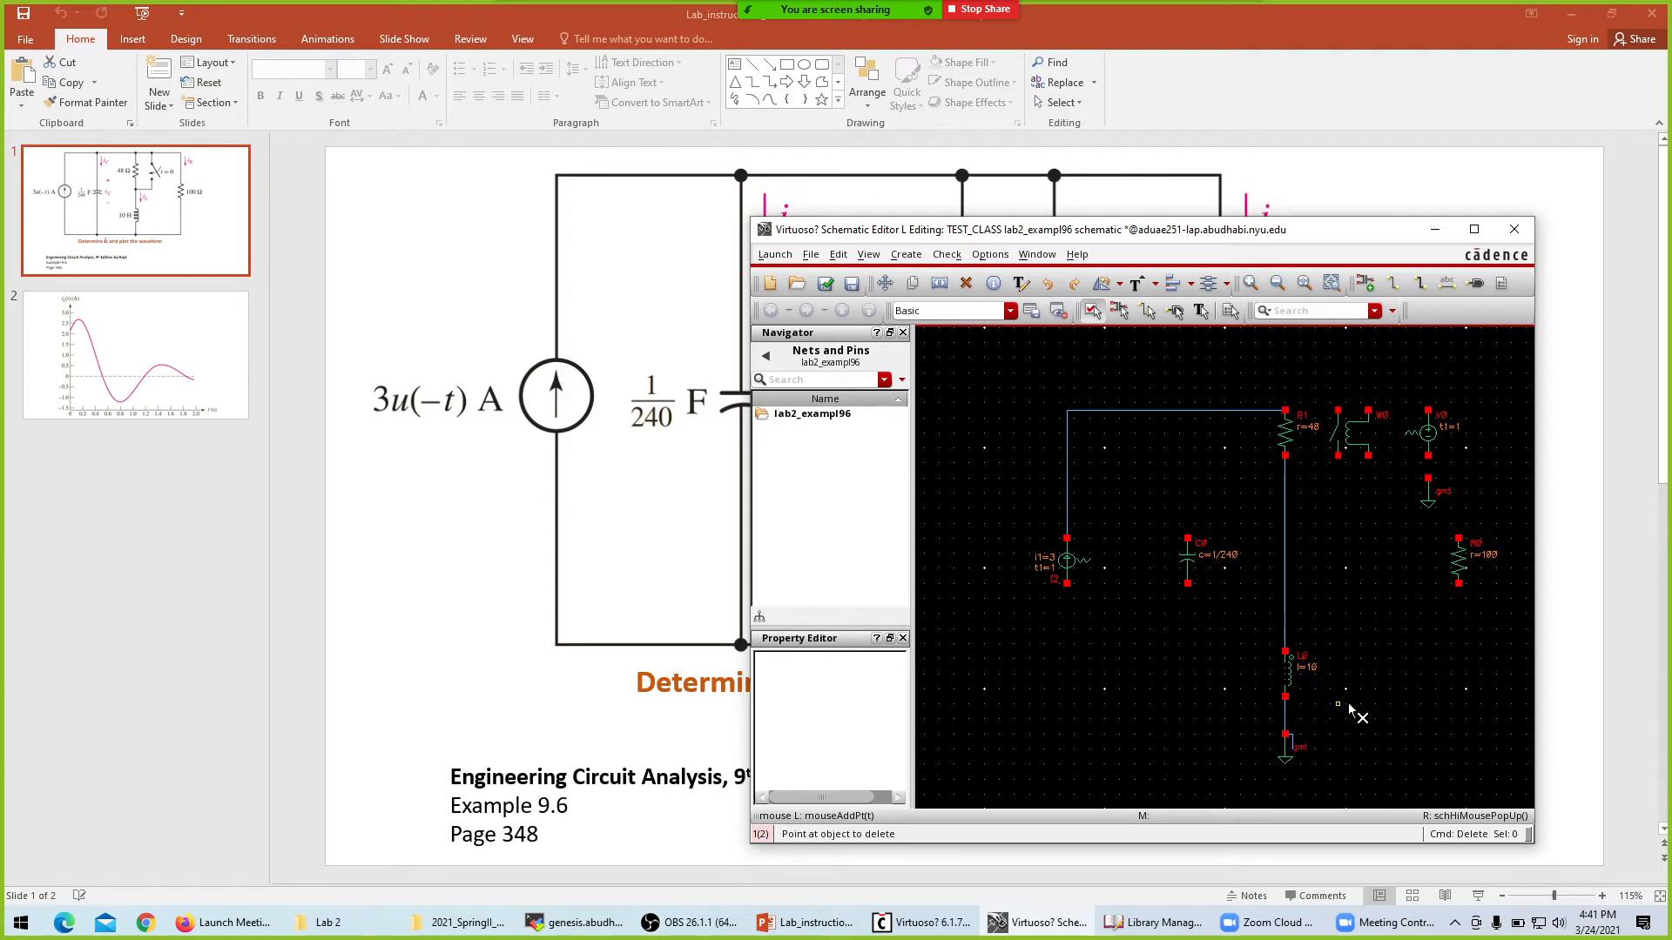
Wire the lower terminal of the ipwl current source to the ground node below the inductor.
key(w)
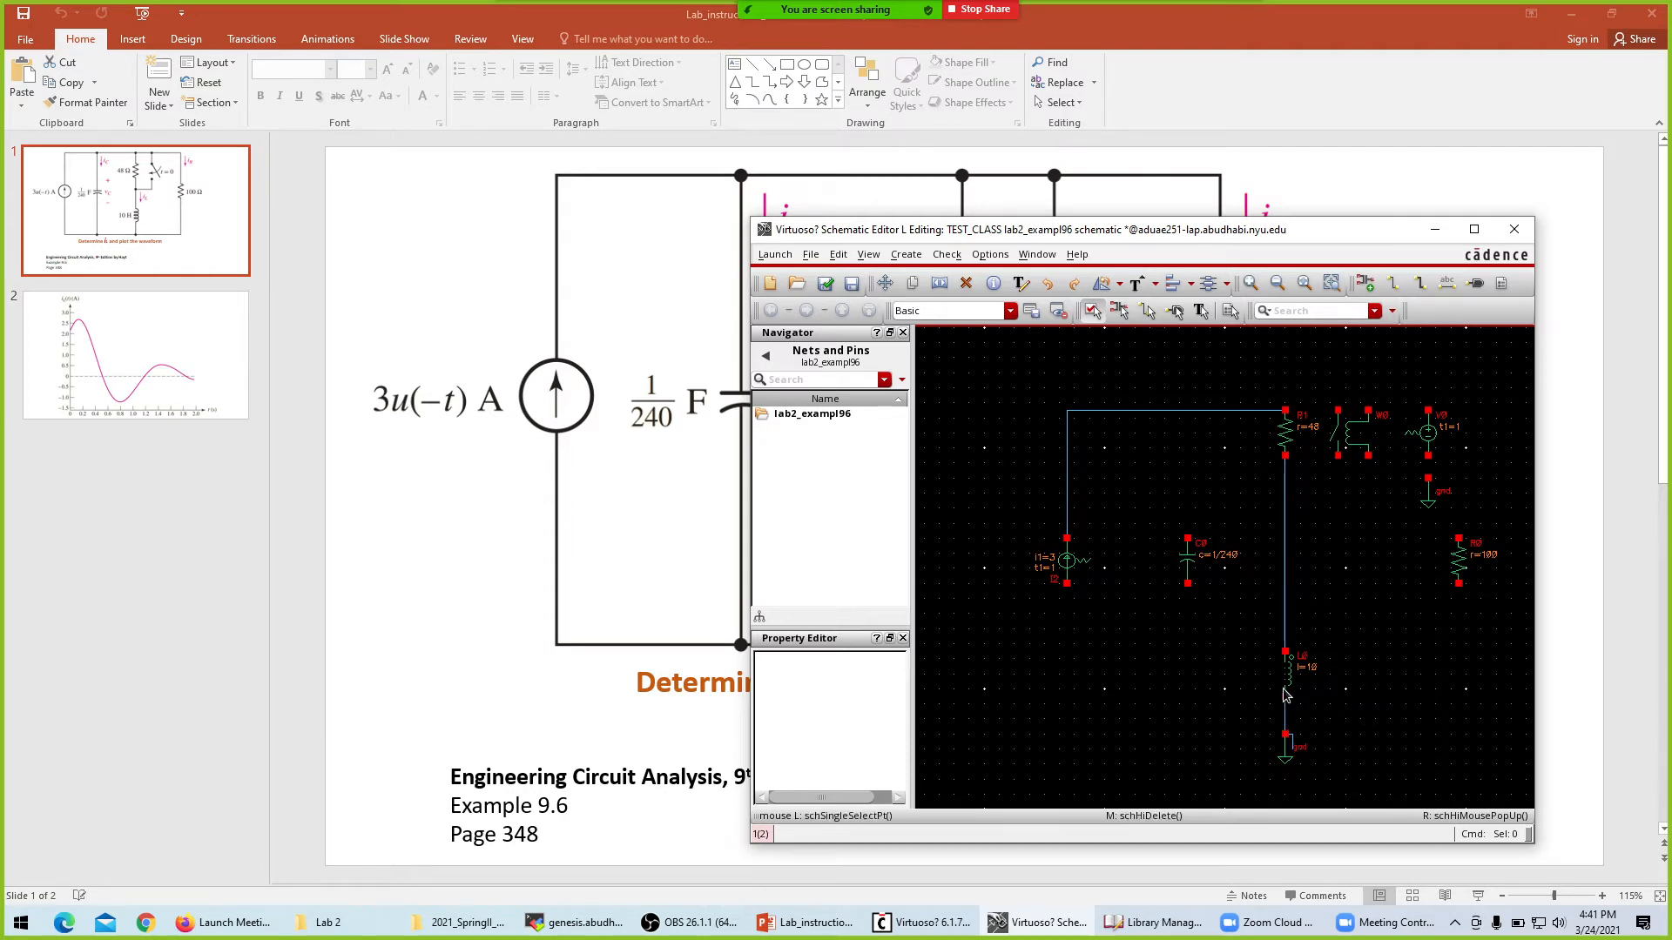
click(1070, 588)
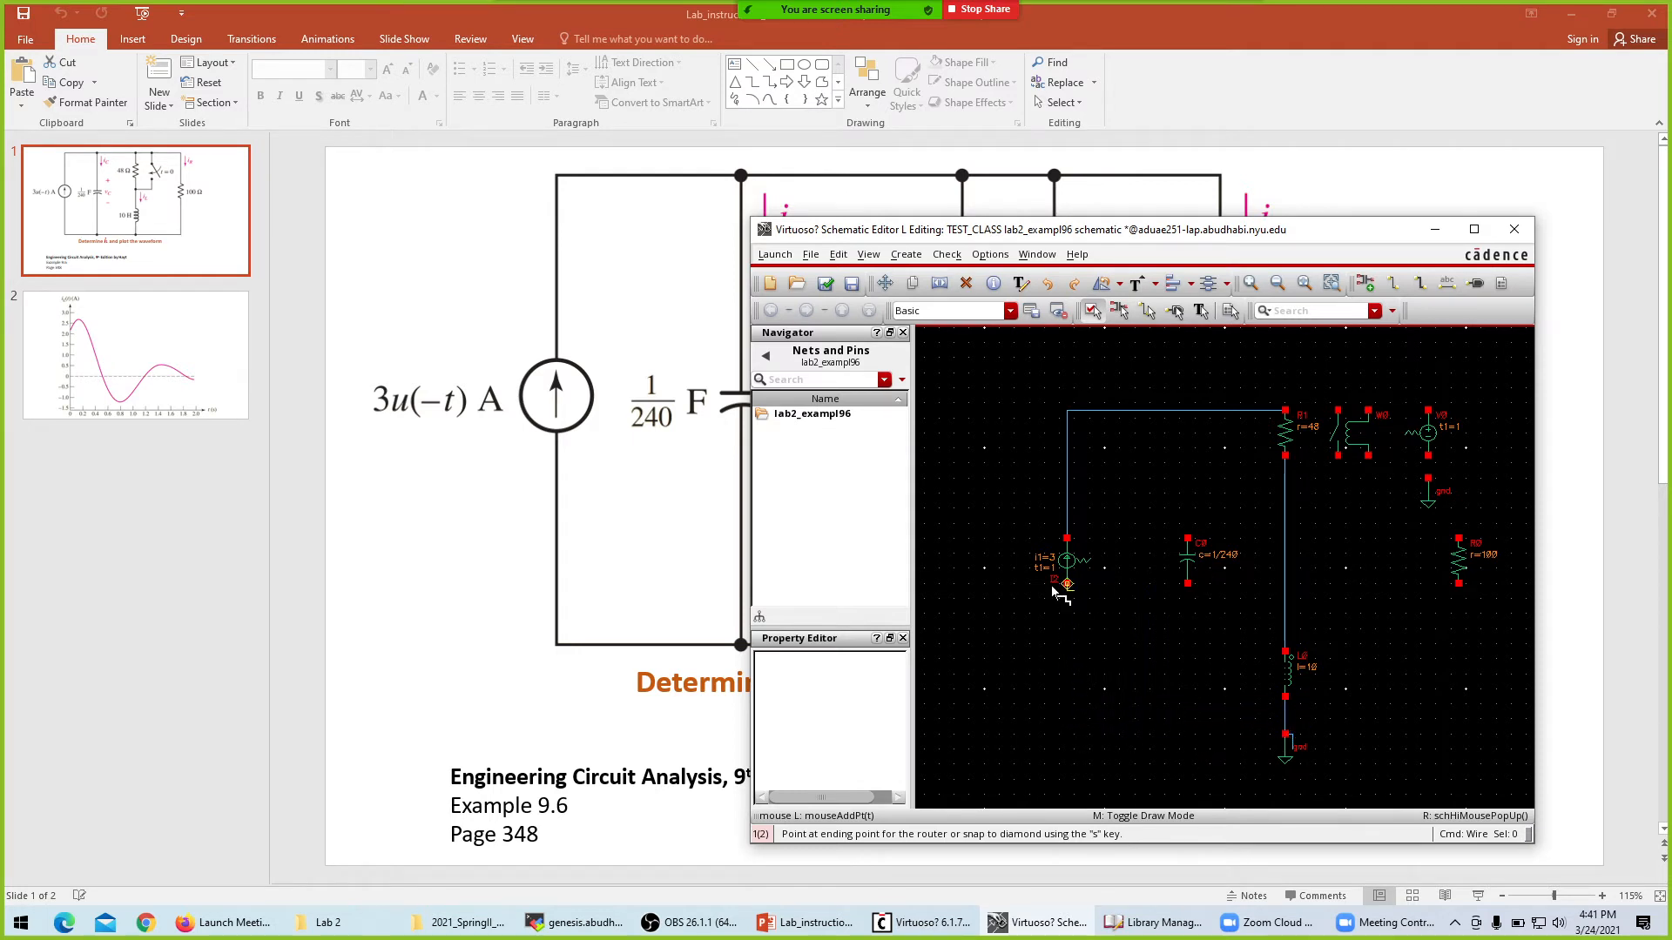
key(Escape)
key(w)
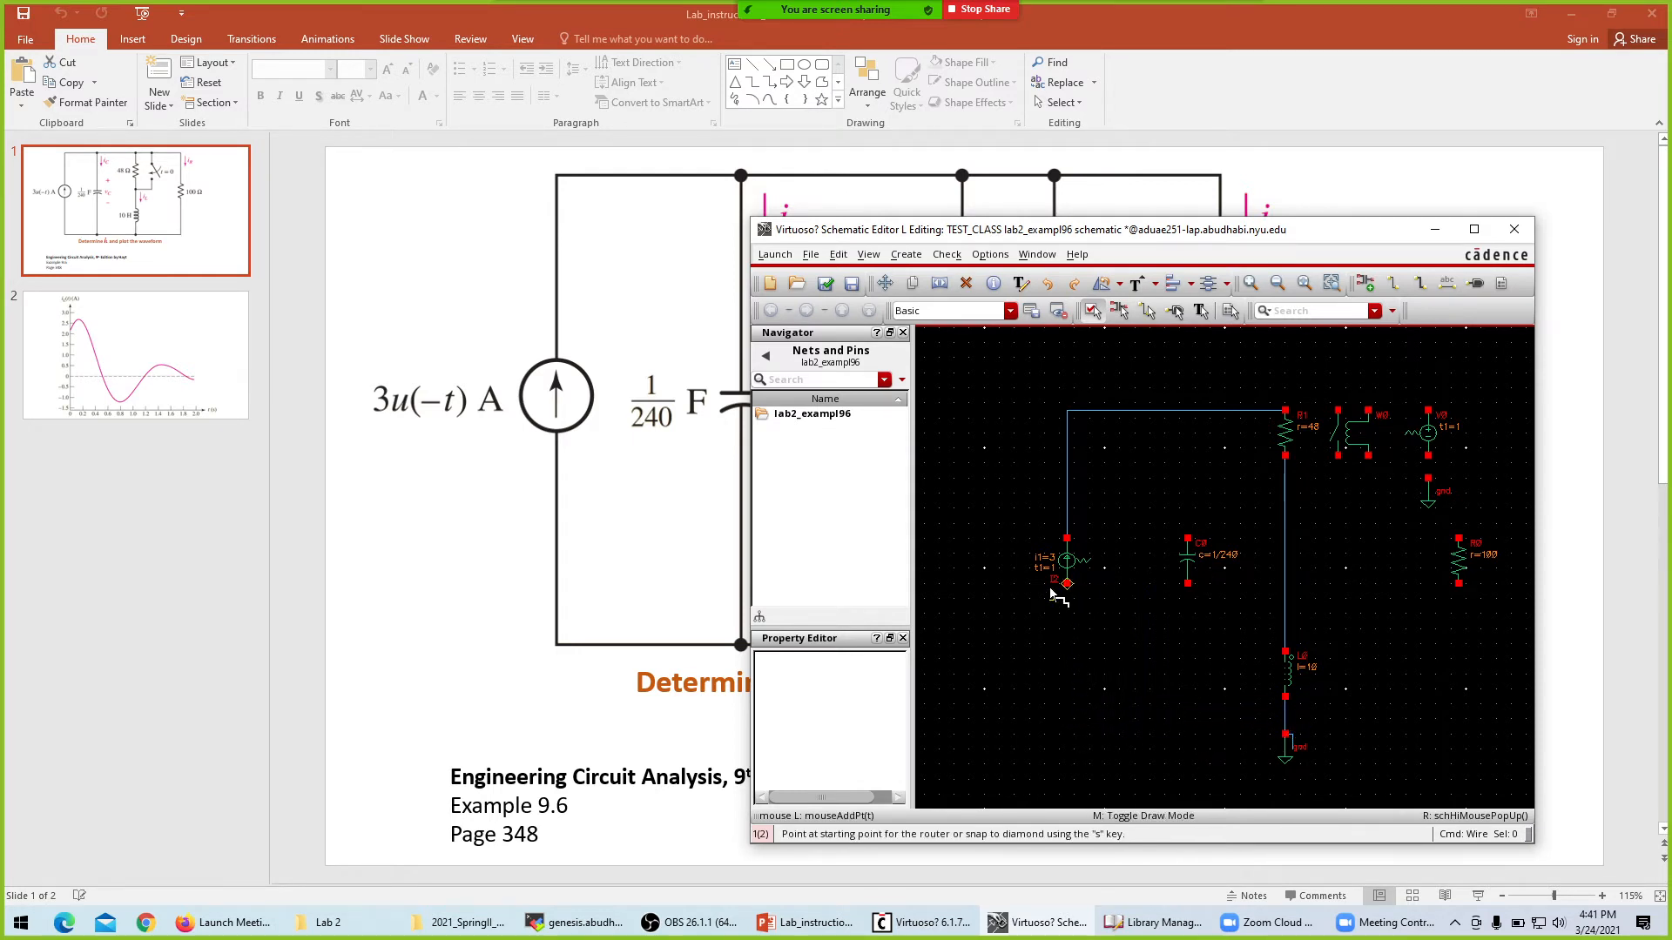
click(1067, 584)
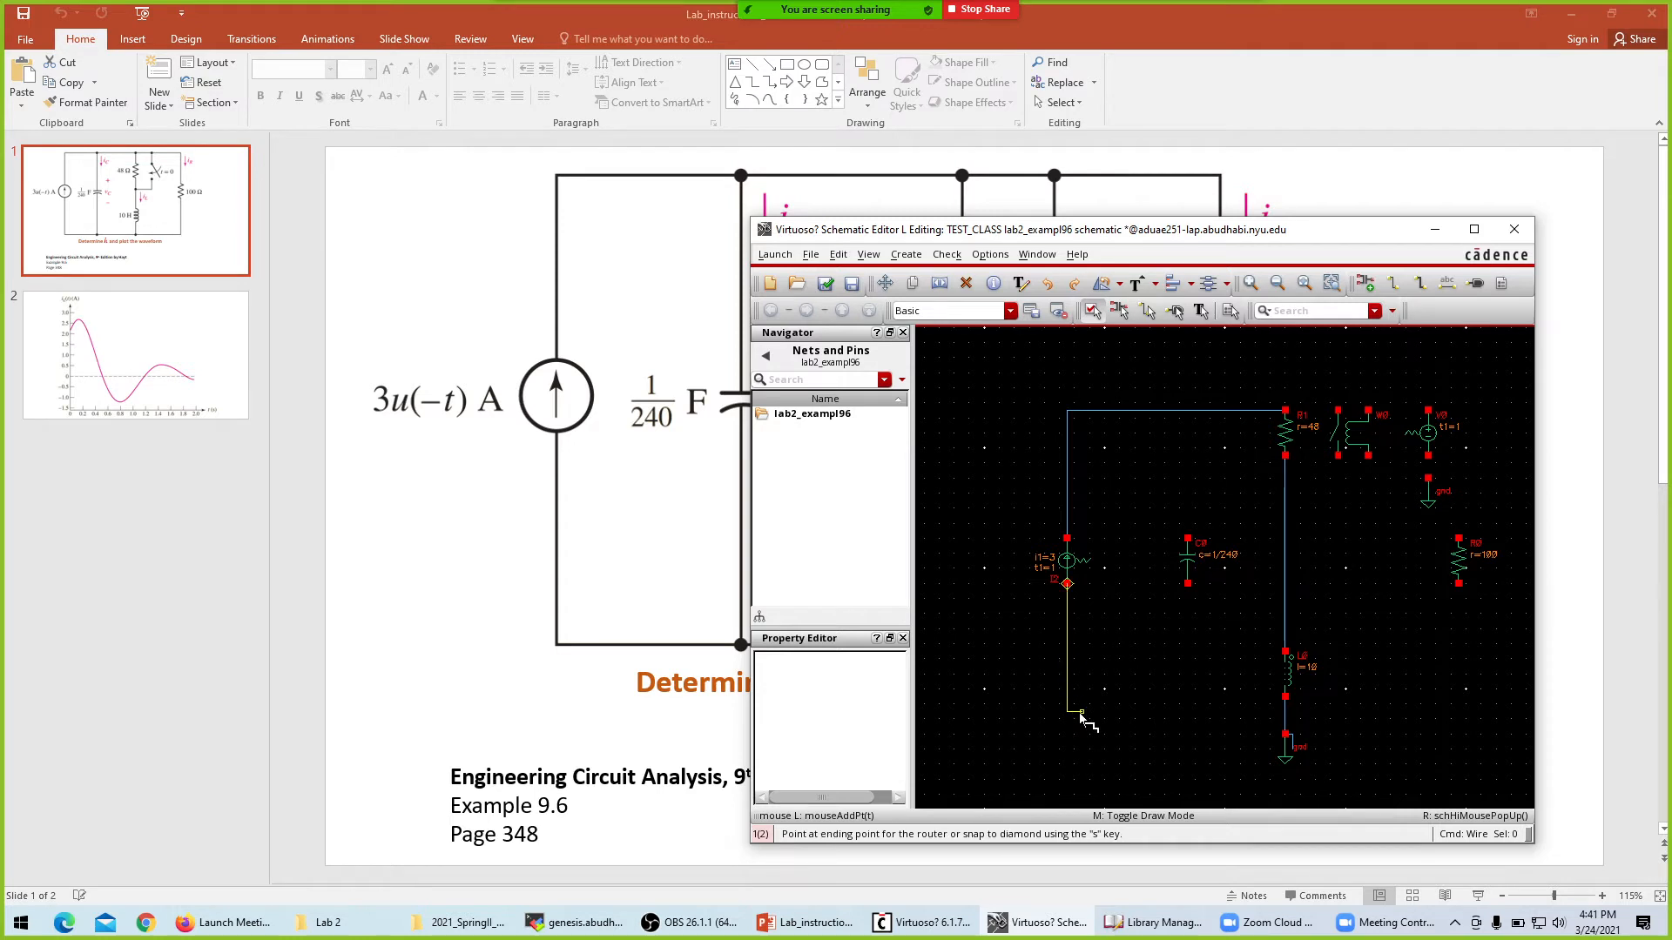
click(1286, 735)
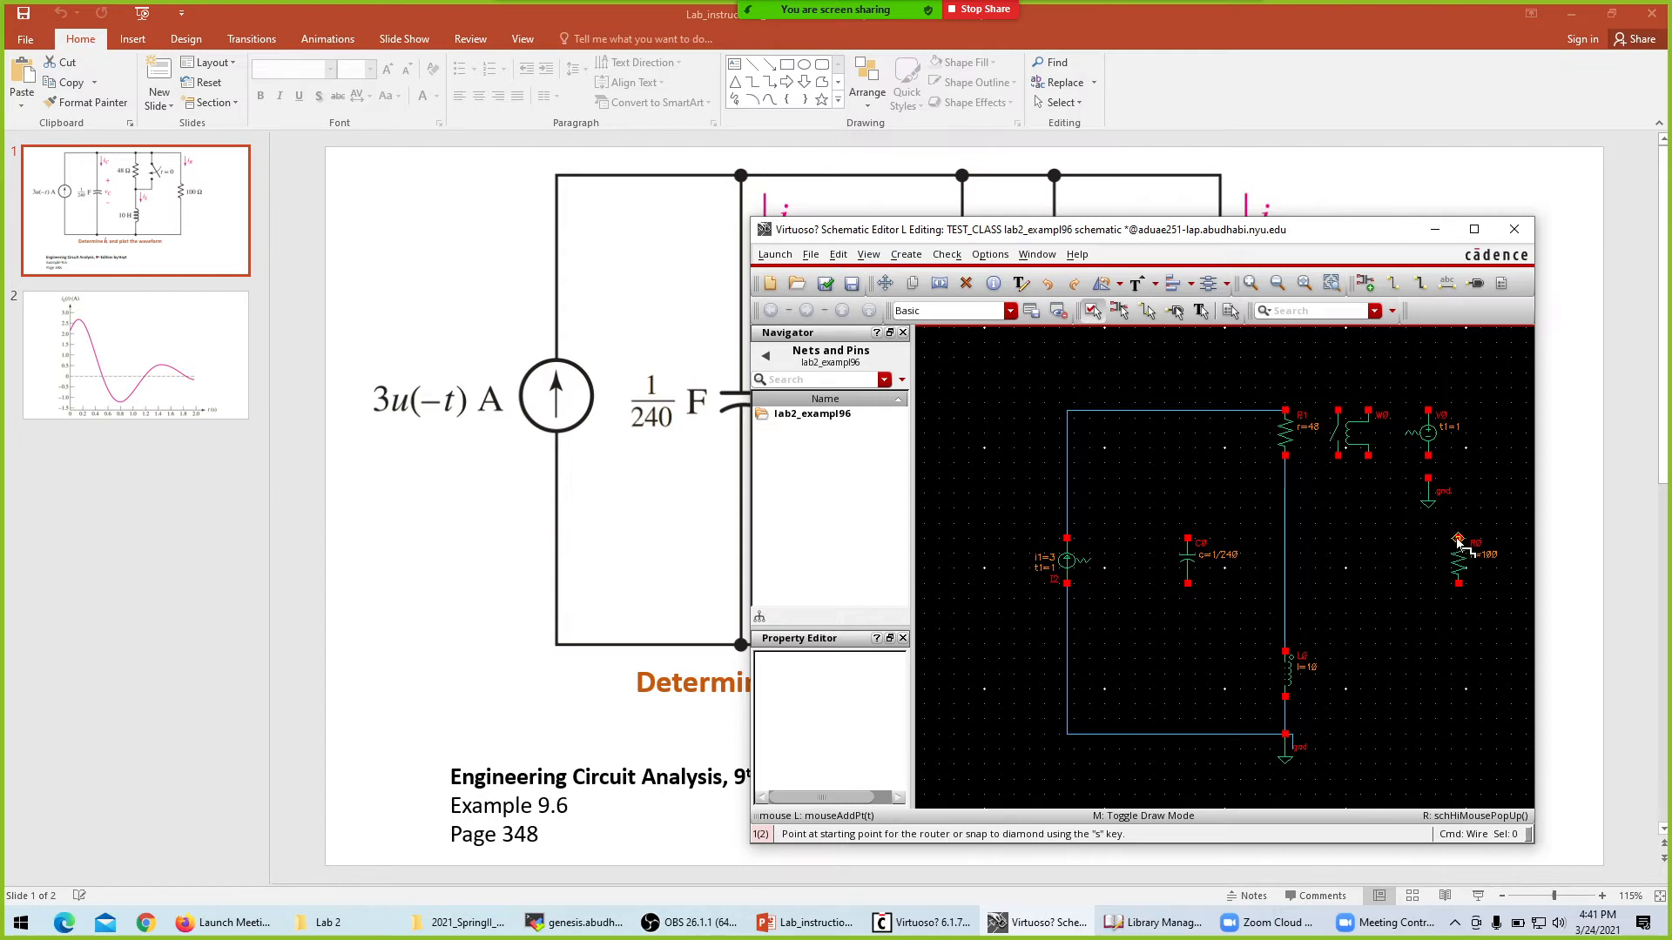
Check the circuit slide, try to wire the 100 Ω resistor's lower terminal to the inductor's ground node, and delete that connection.
key(alt+Tab)
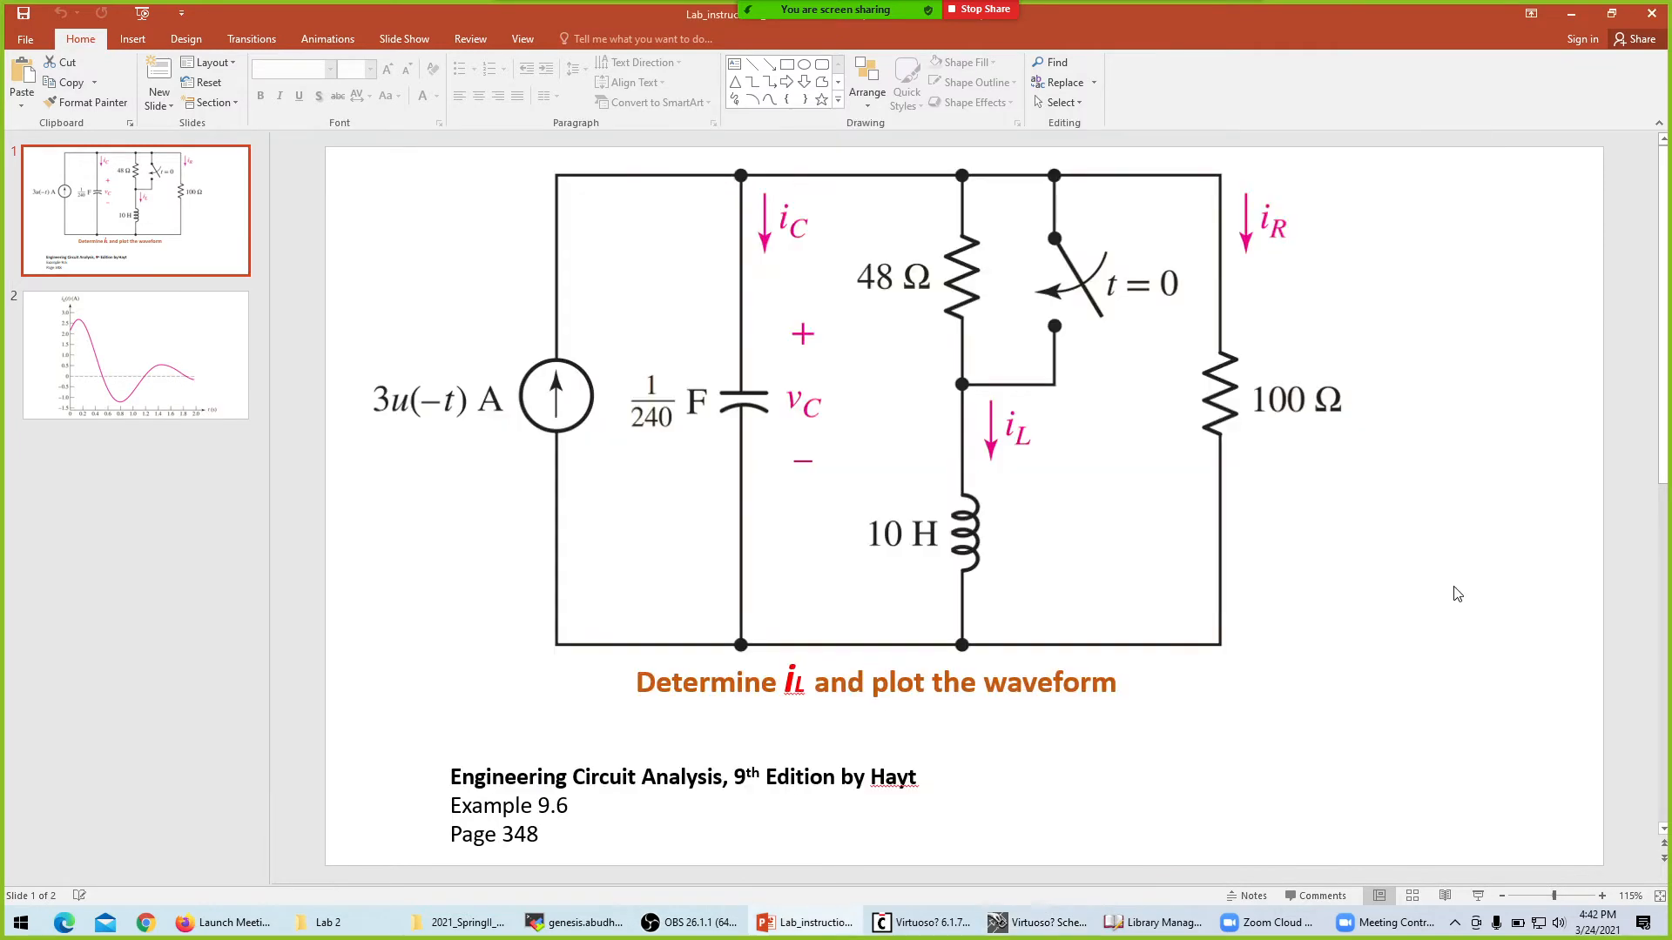
key(alt+Tab)
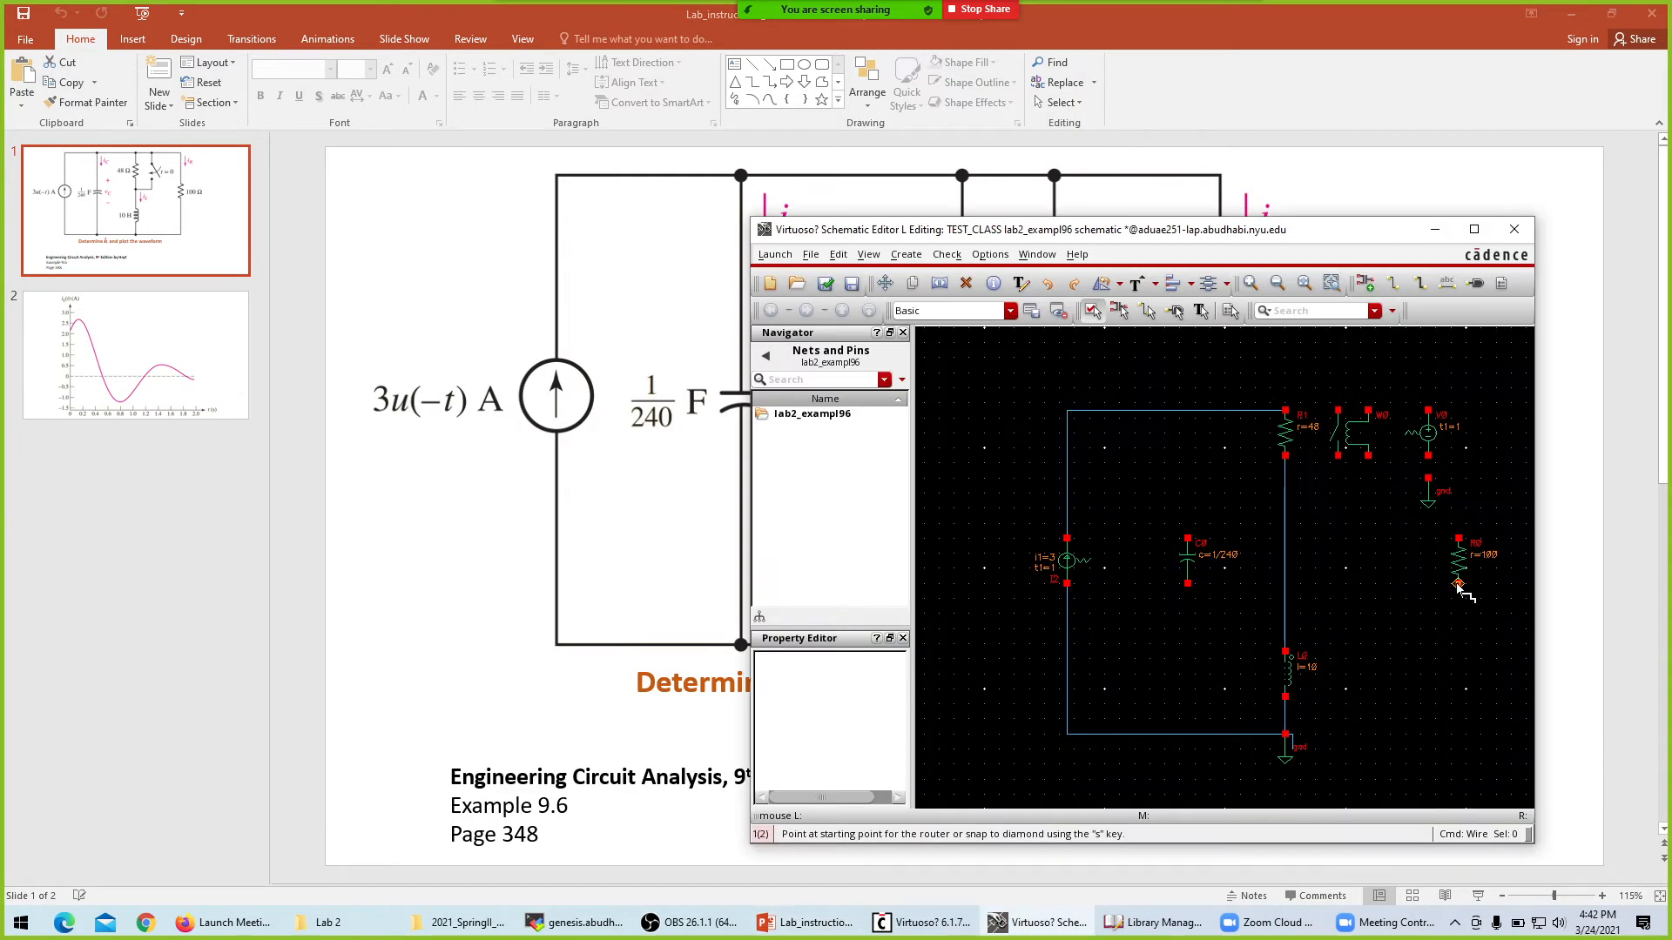
click(1459, 583)
click(1350, 727)
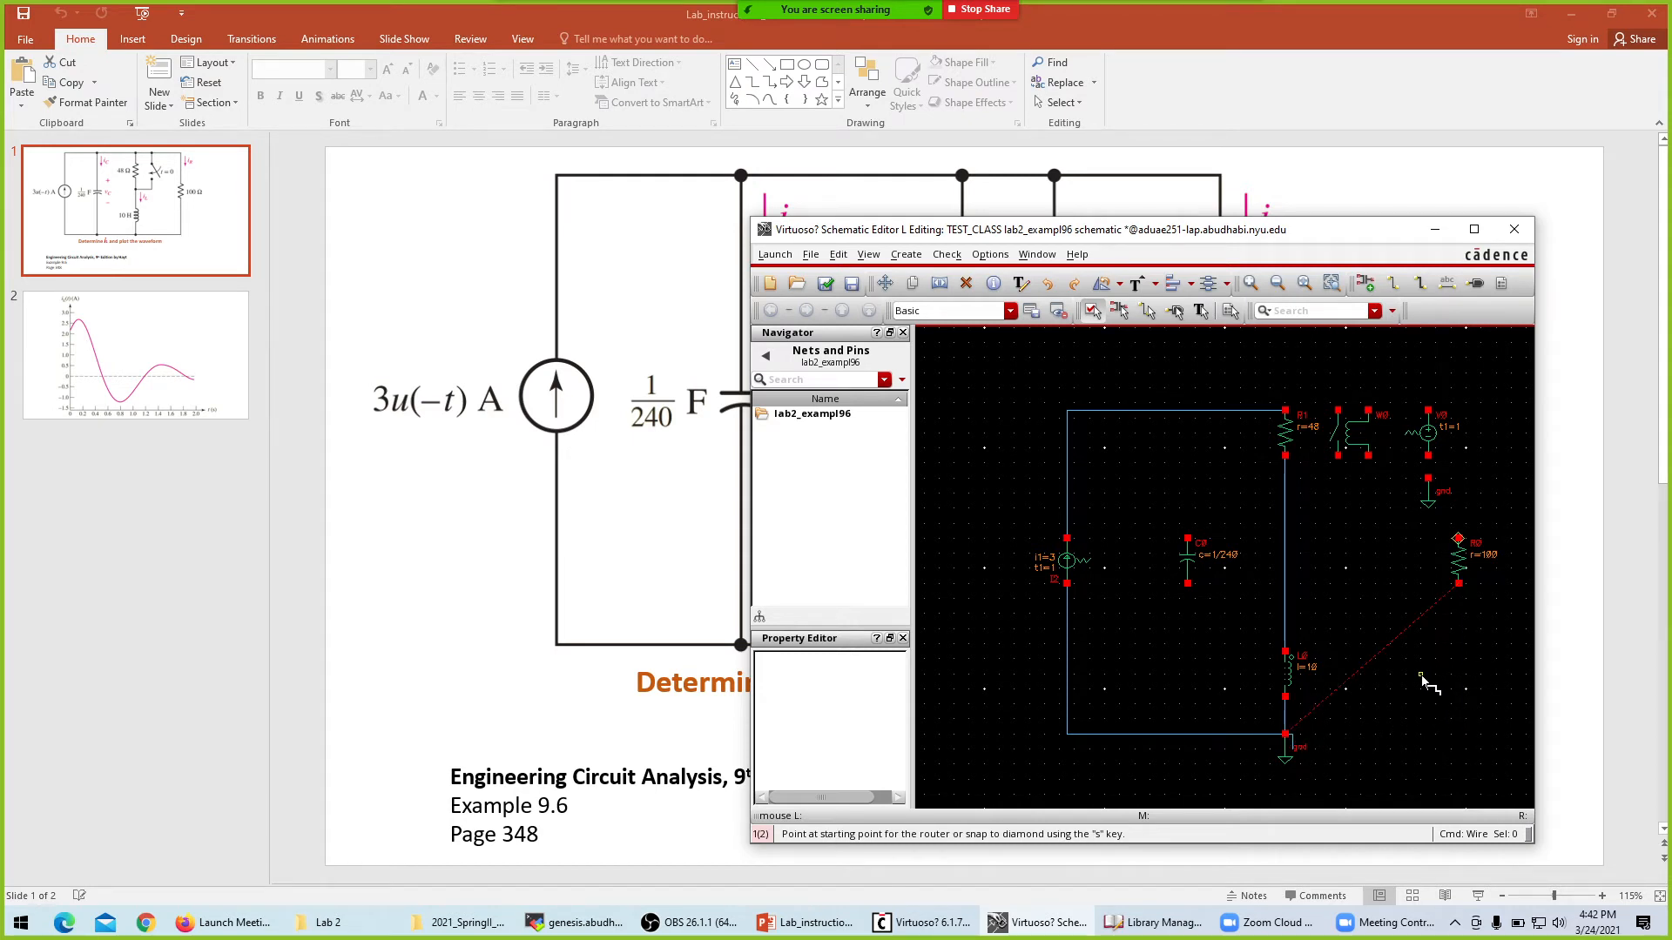
key(Escape)
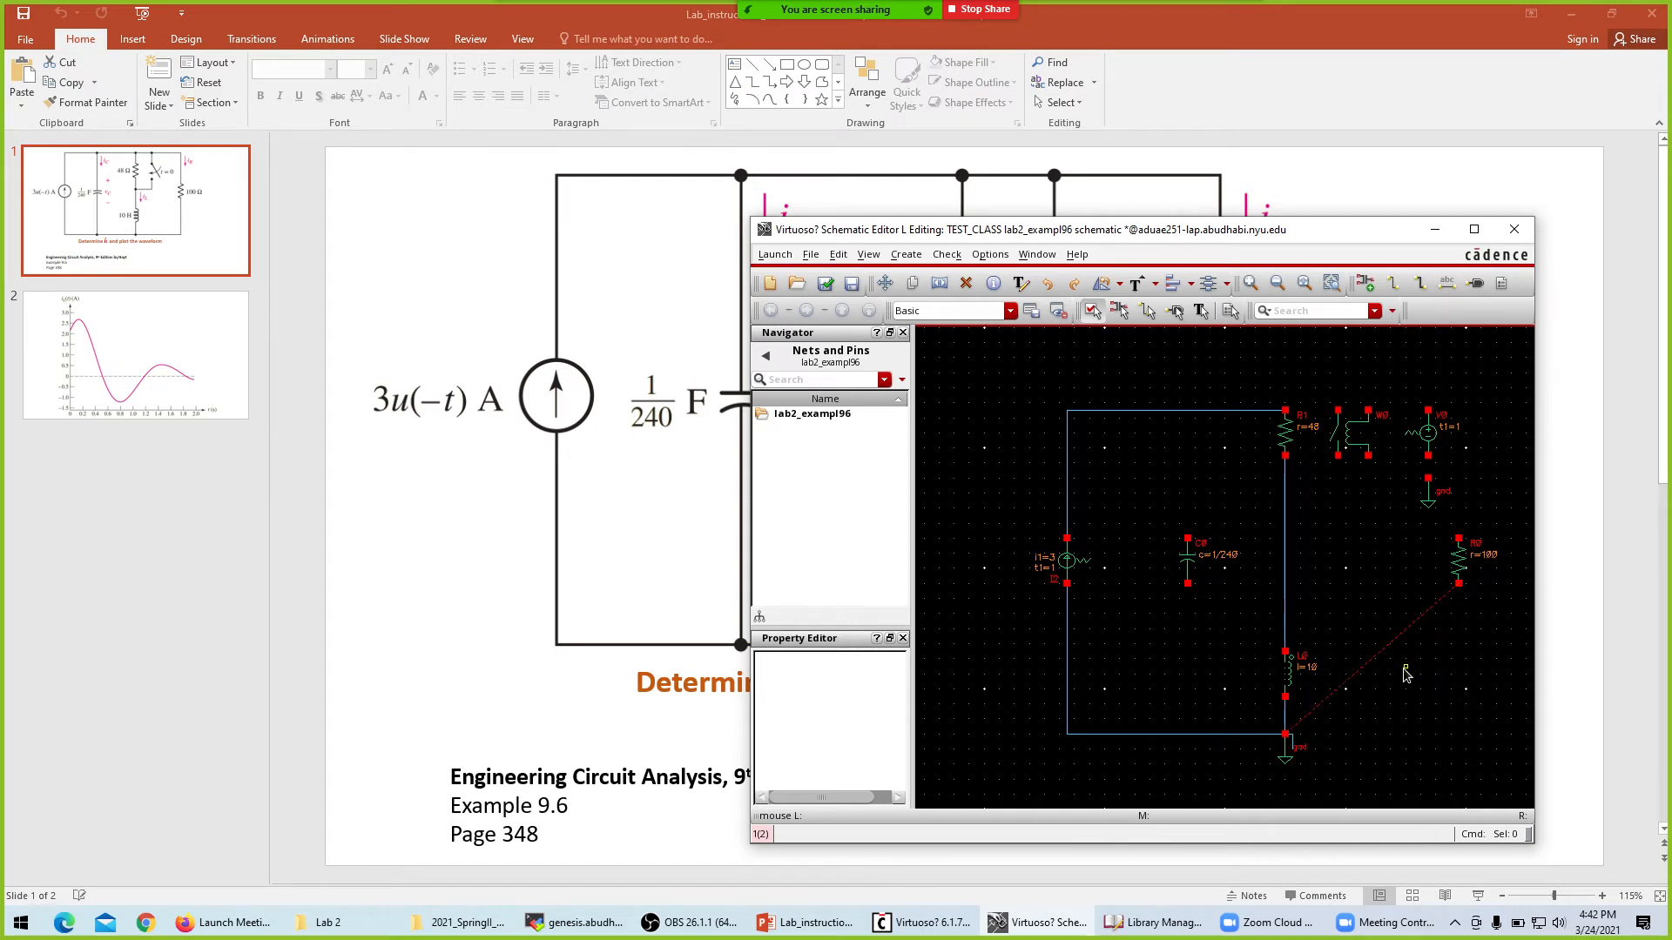
key(Delete)
click(1391, 651)
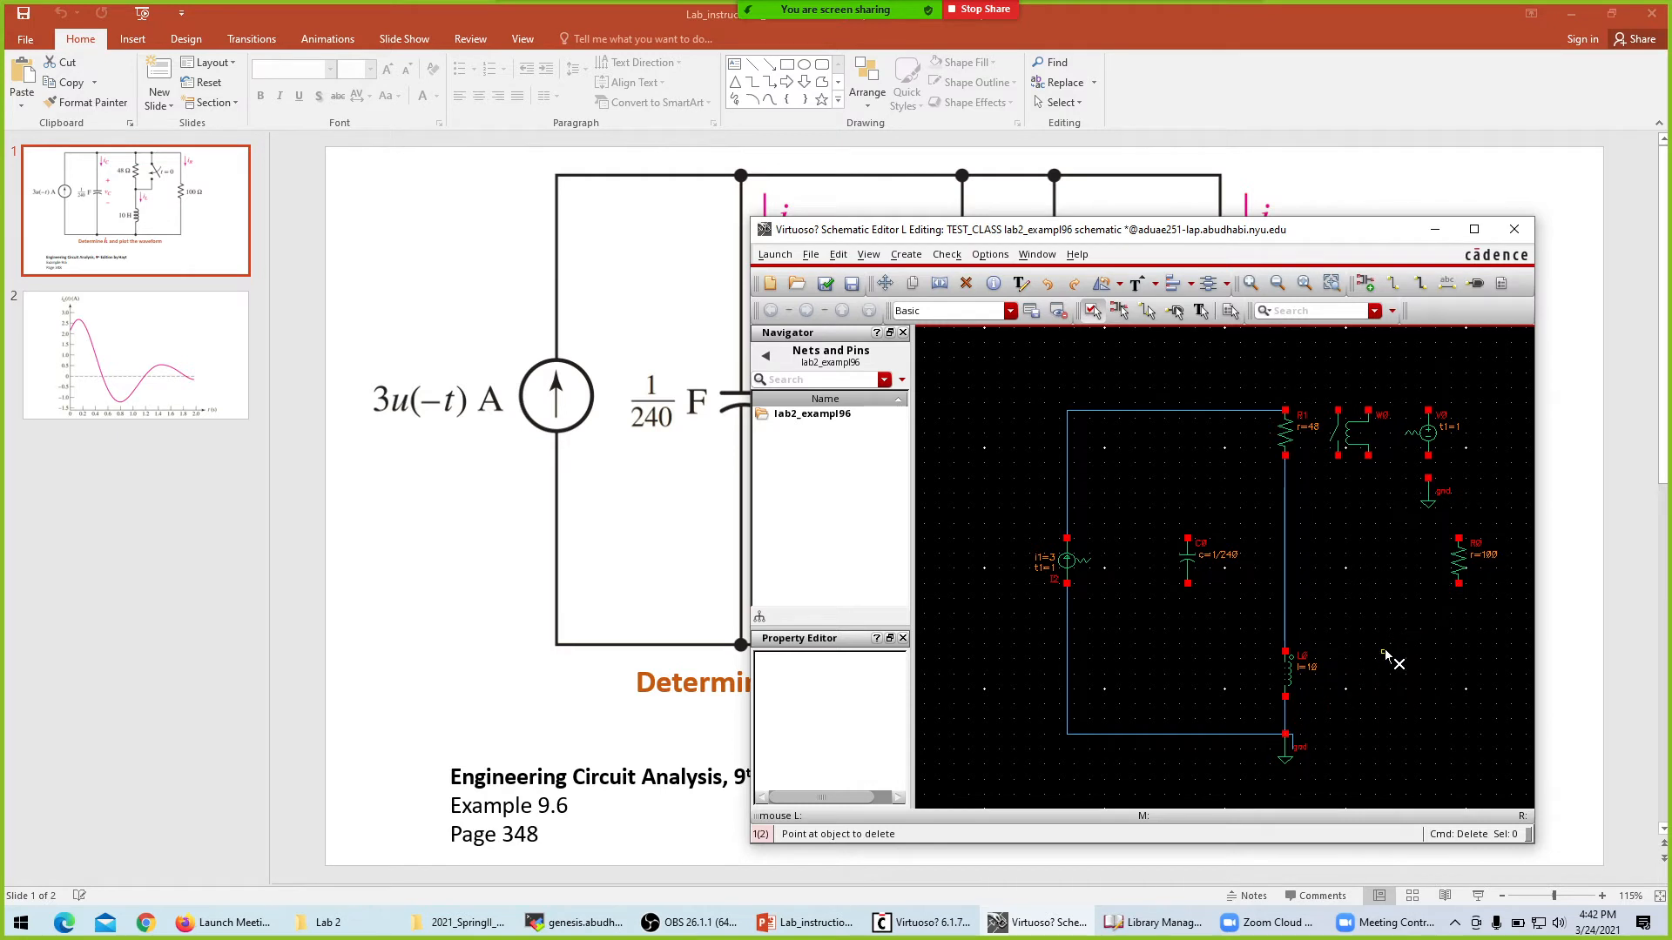
Delete the leftover ground connection below the inductor and place a copy of the voltage source's ground directly under the inductor.
click(1290, 736)
key(Escape)
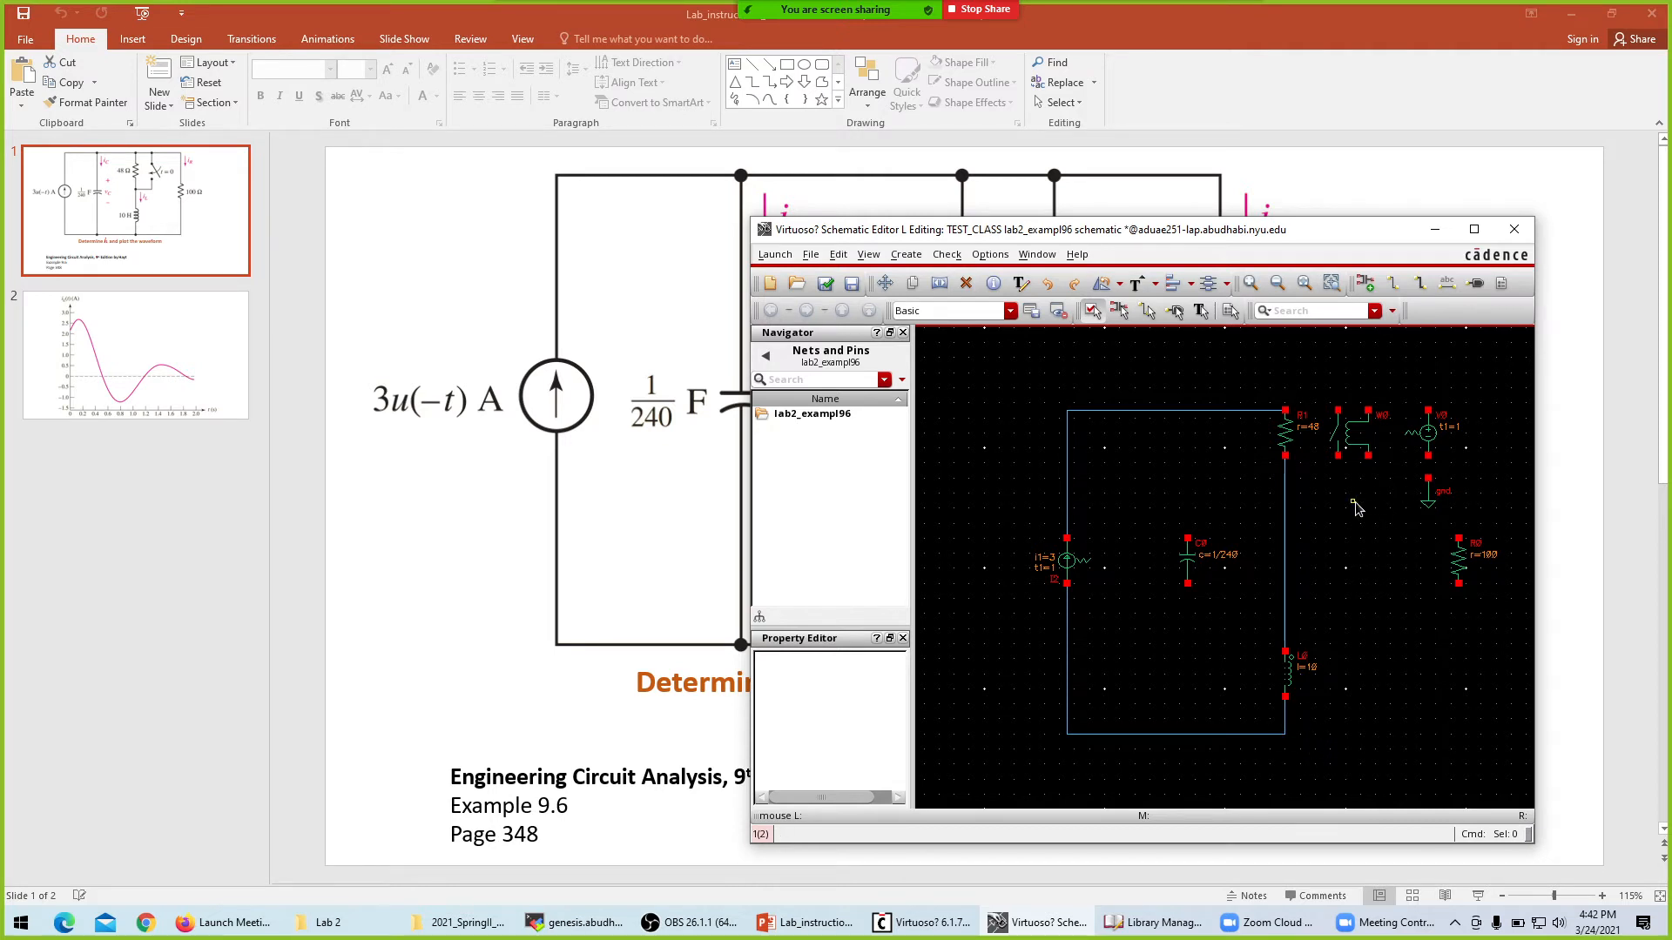
key(c)
click(1428, 493)
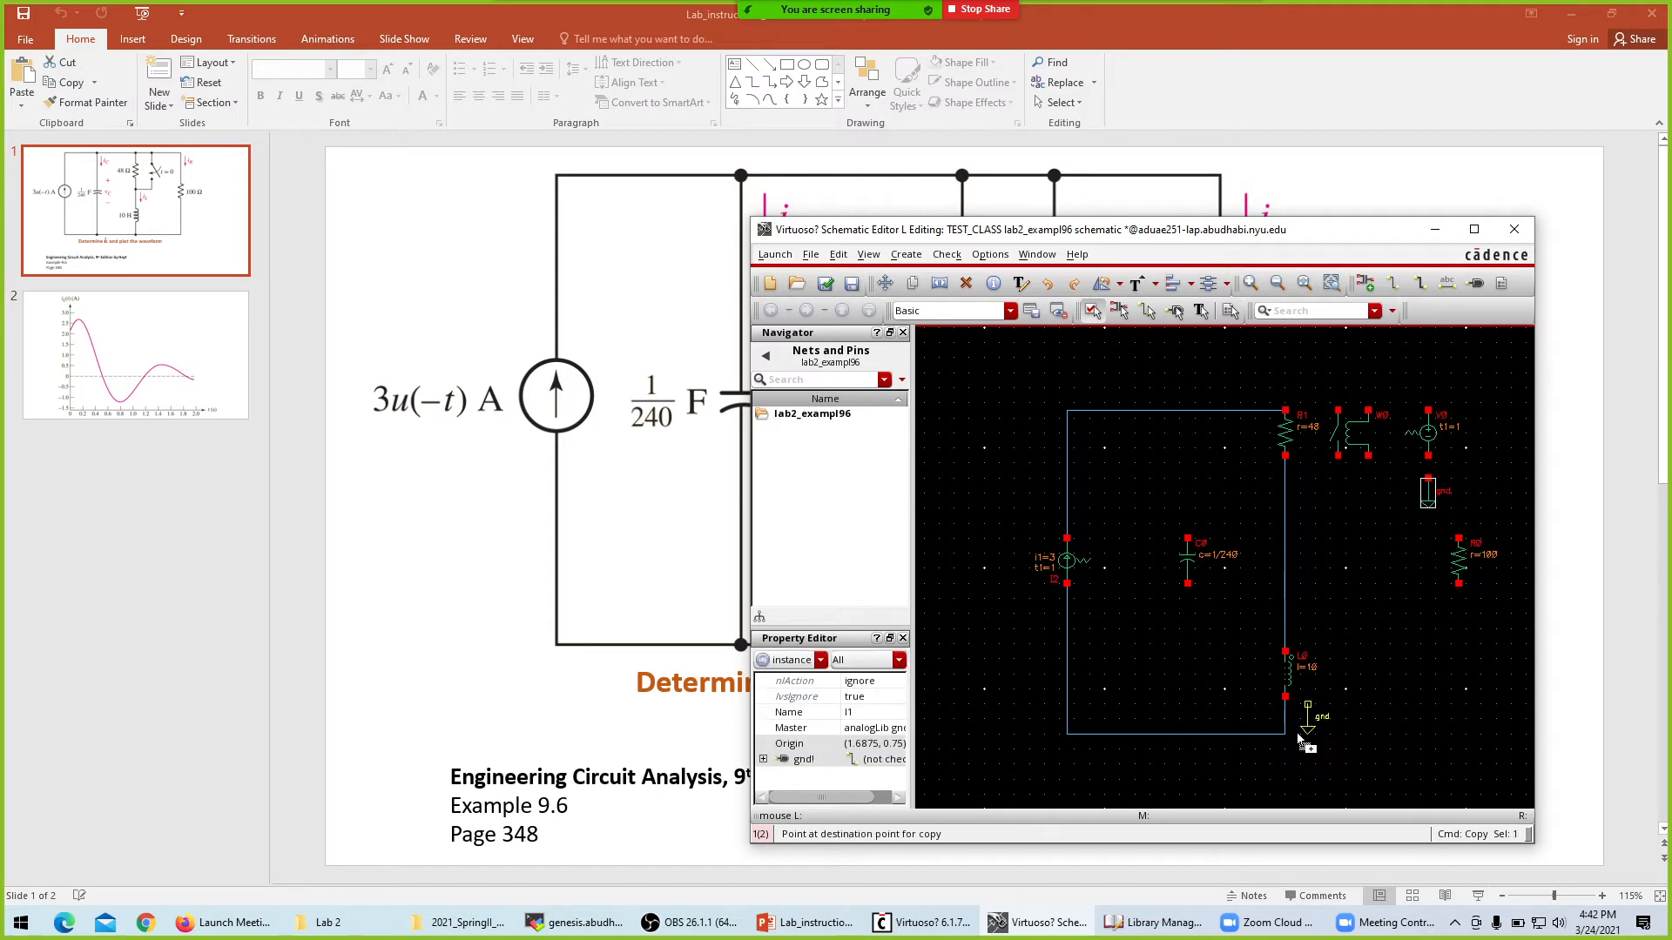
click(1286, 762)
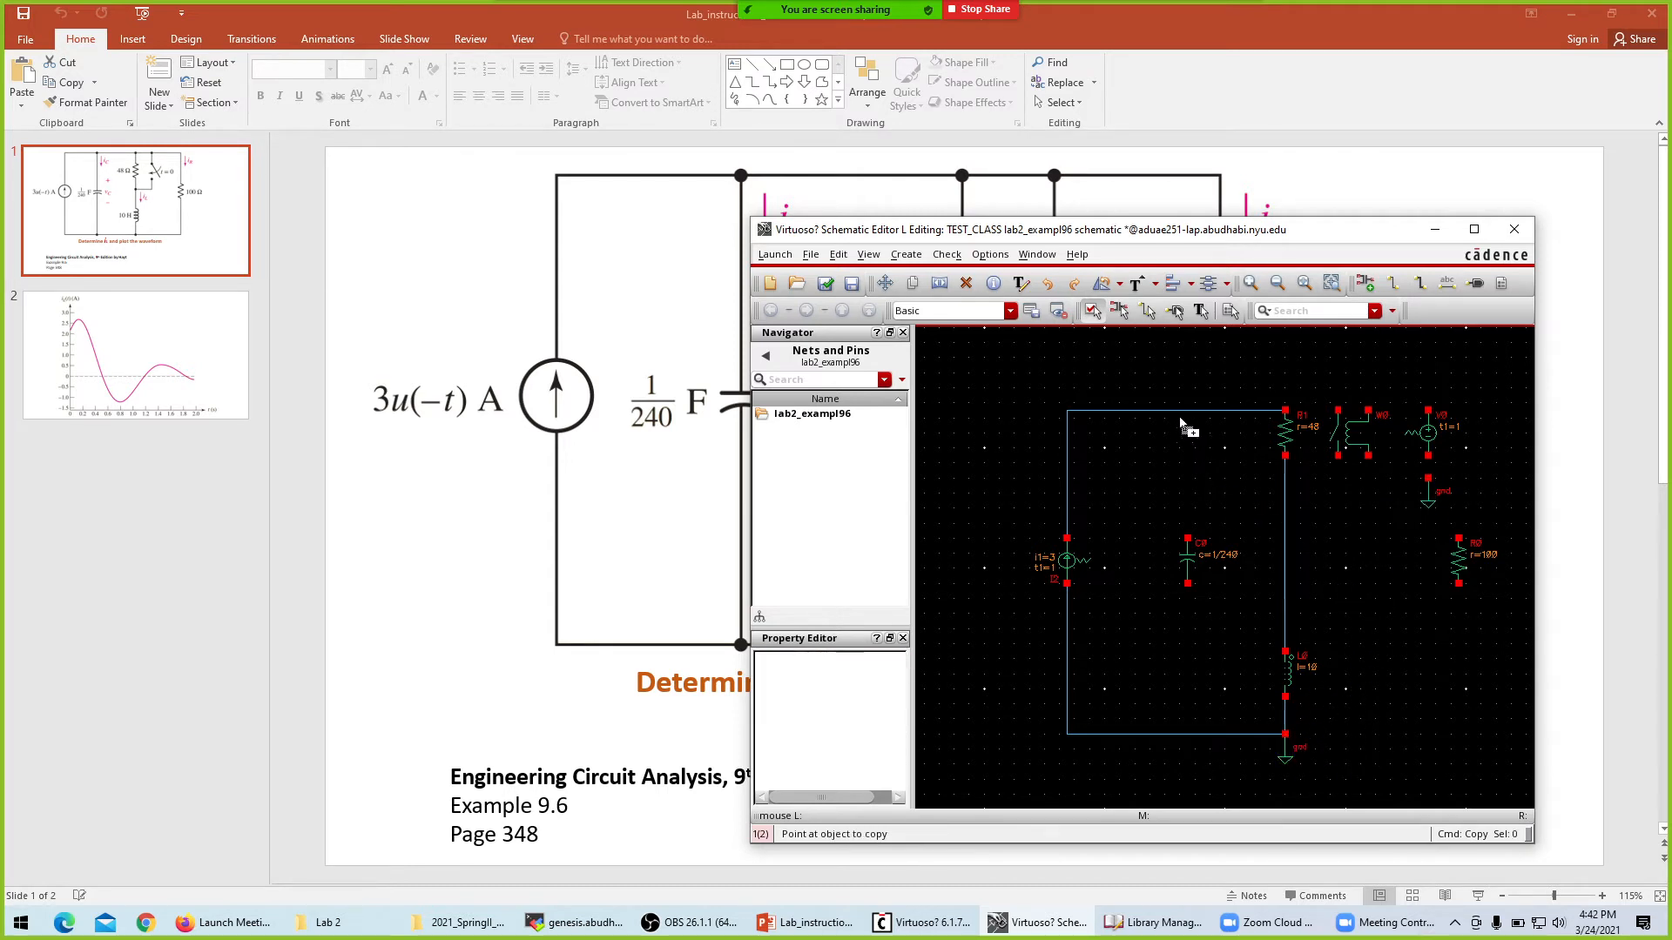
key(Escape)
Raise the wire above the 48 Ω resistor and wire the switch's two contacts in parallel with that resistor.
drag(1176, 413, 1180, 365)
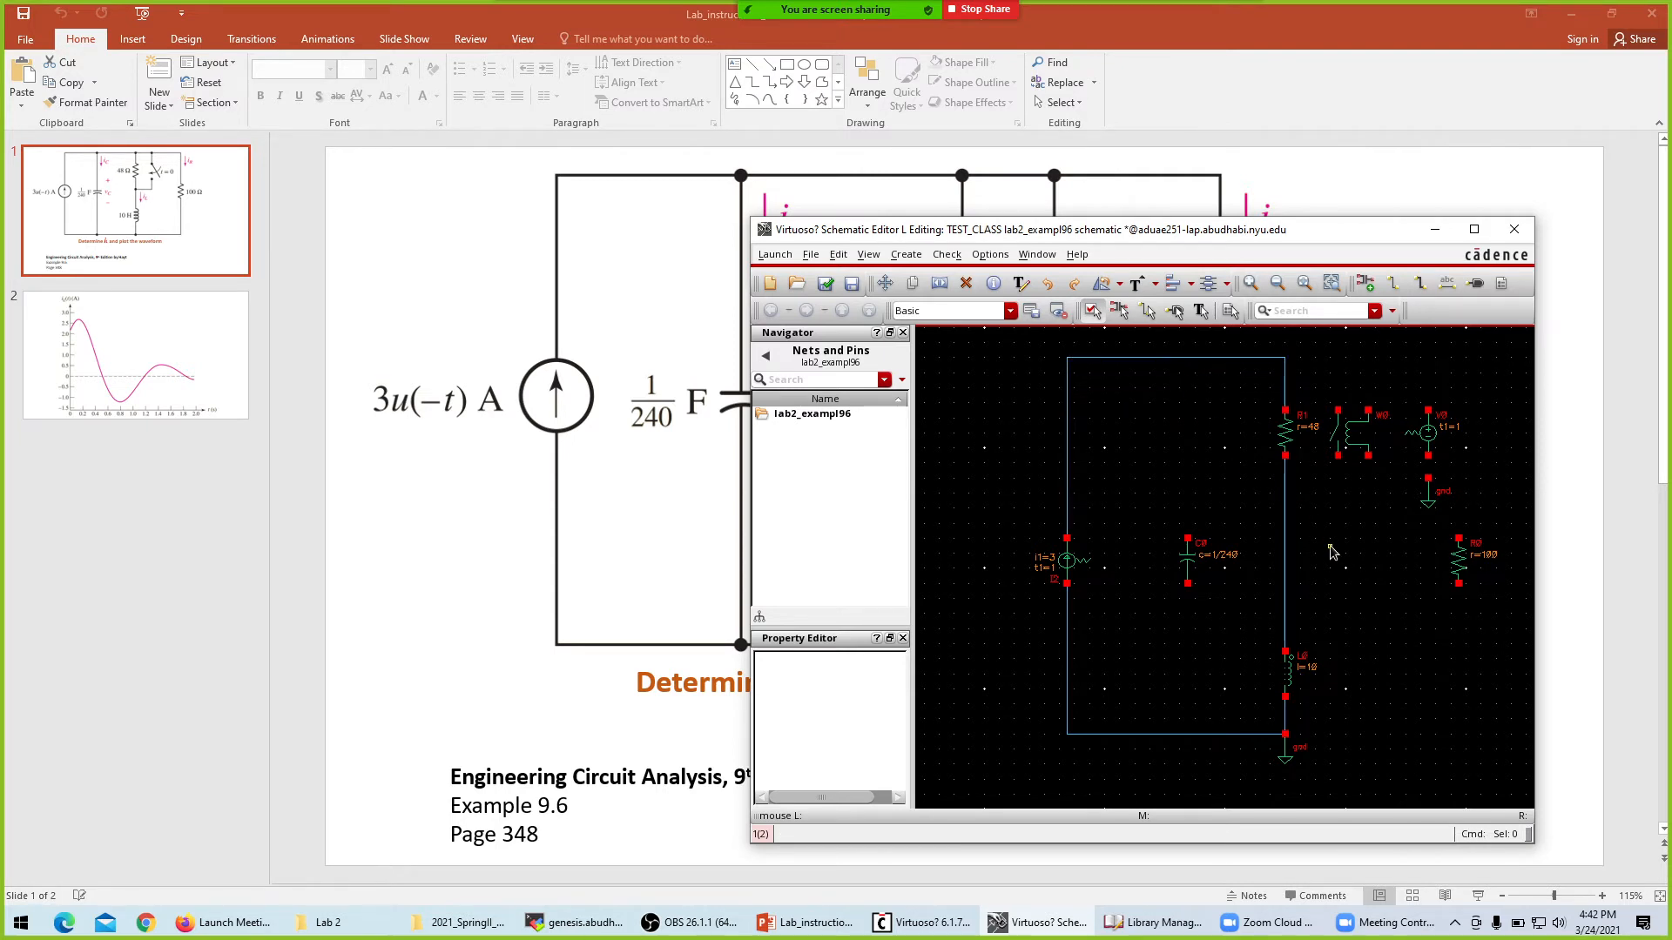
key(w)
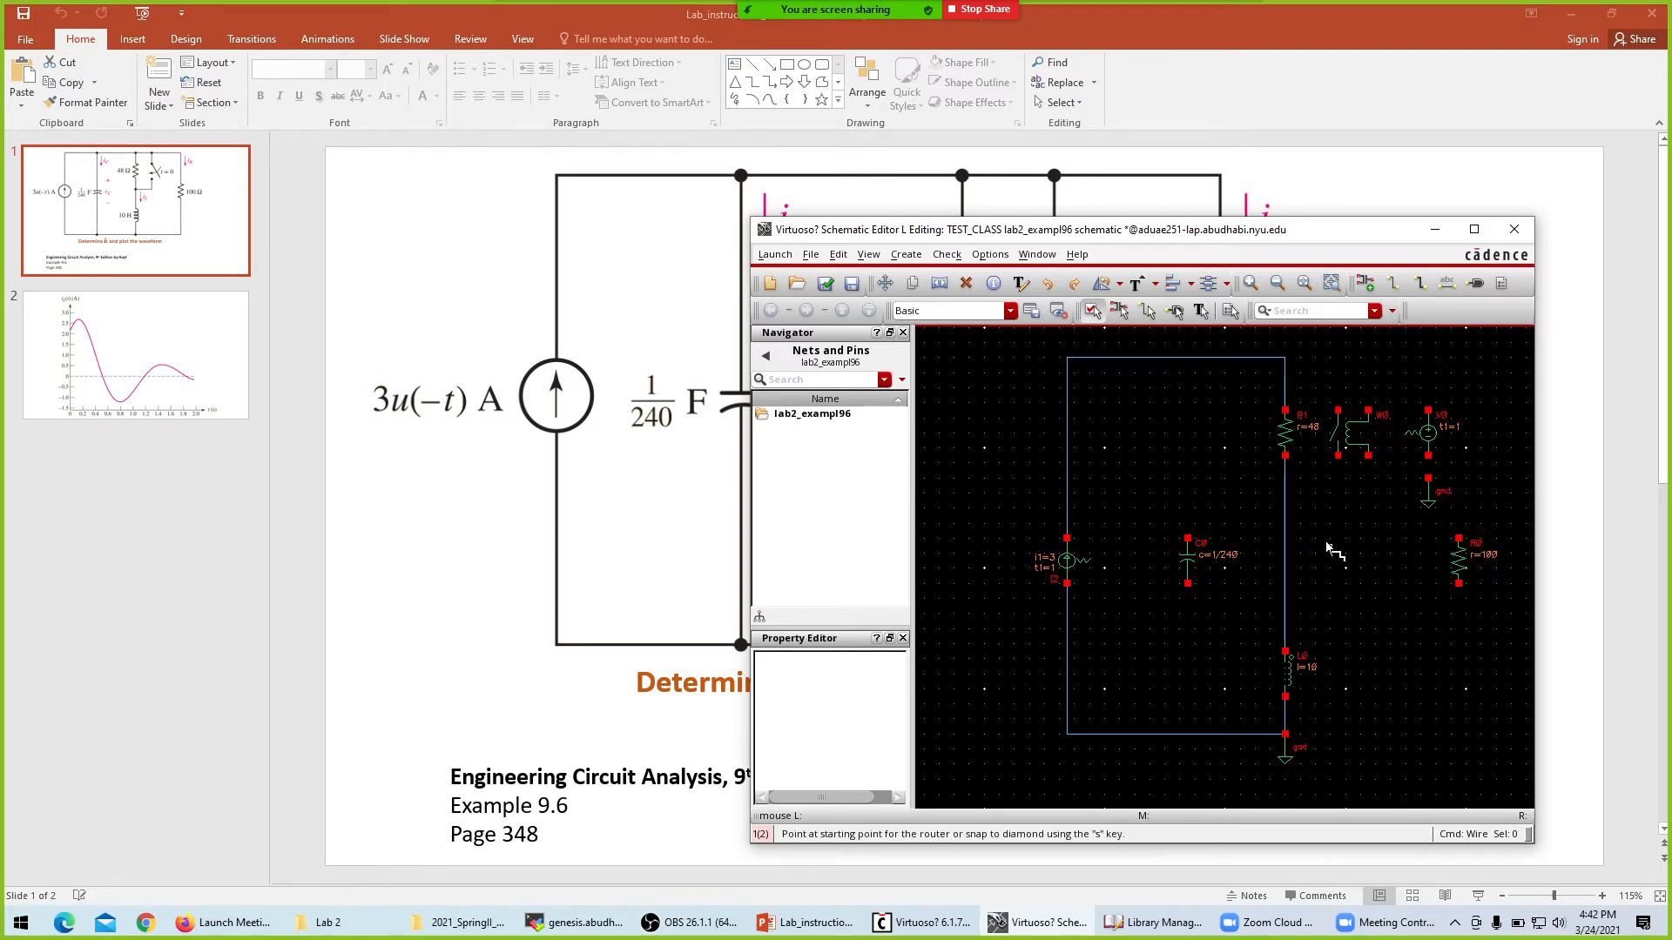
click(1338, 411)
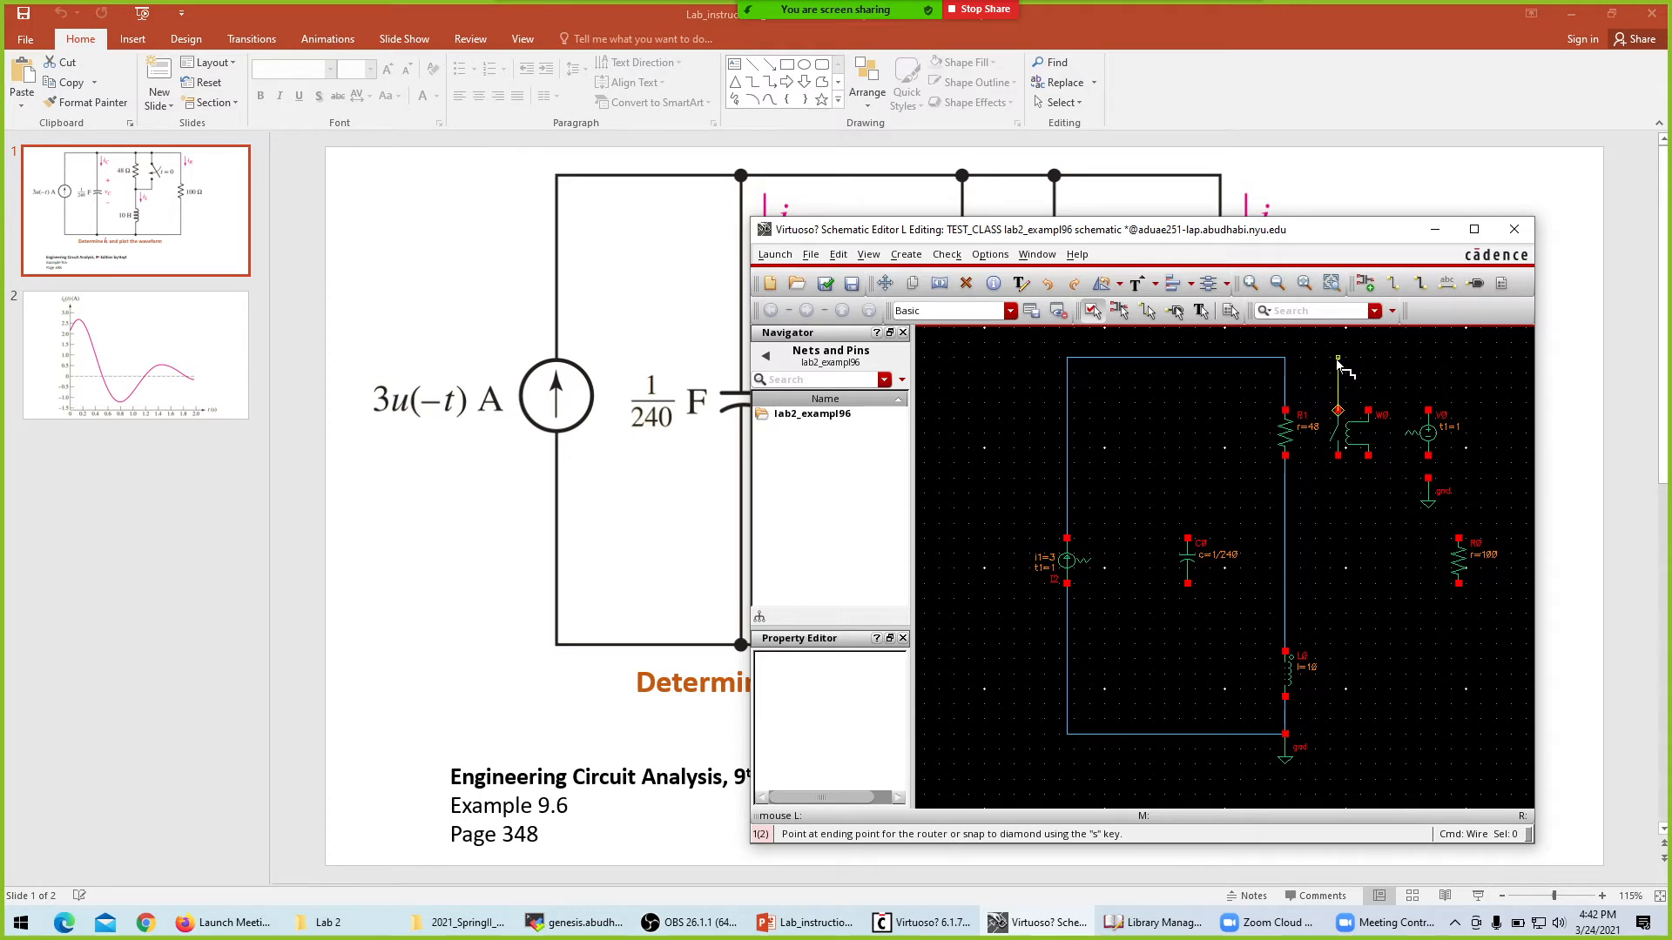
click(1286, 374)
click(1321, 488)
click(1338, 501)
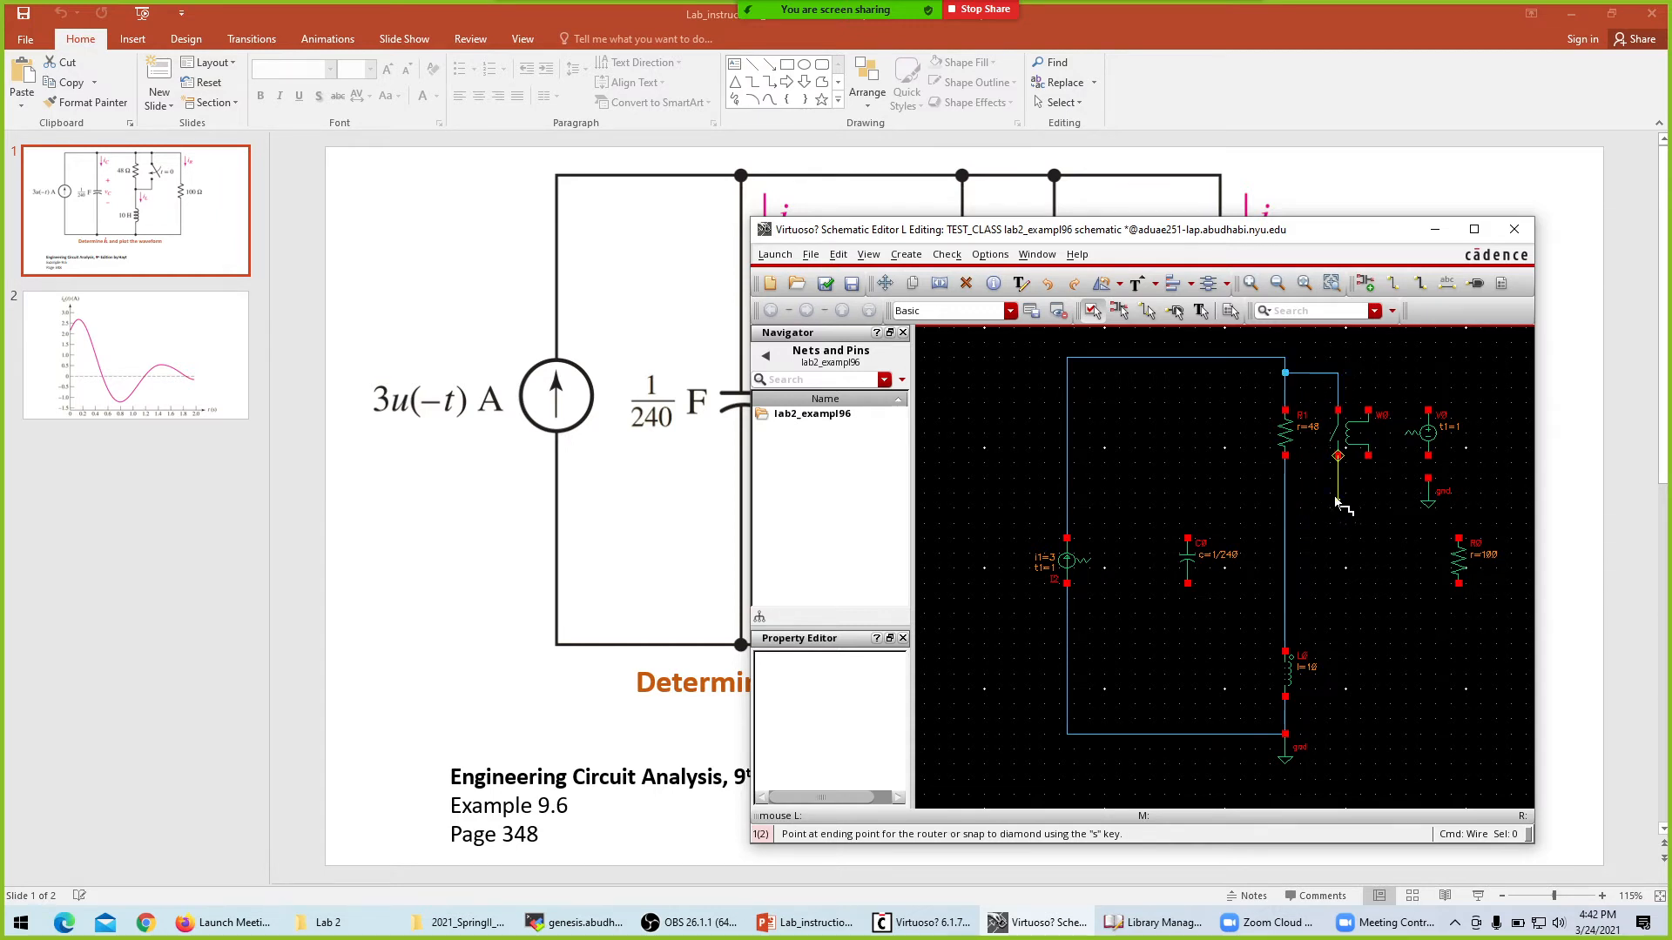
click(1285, 502)
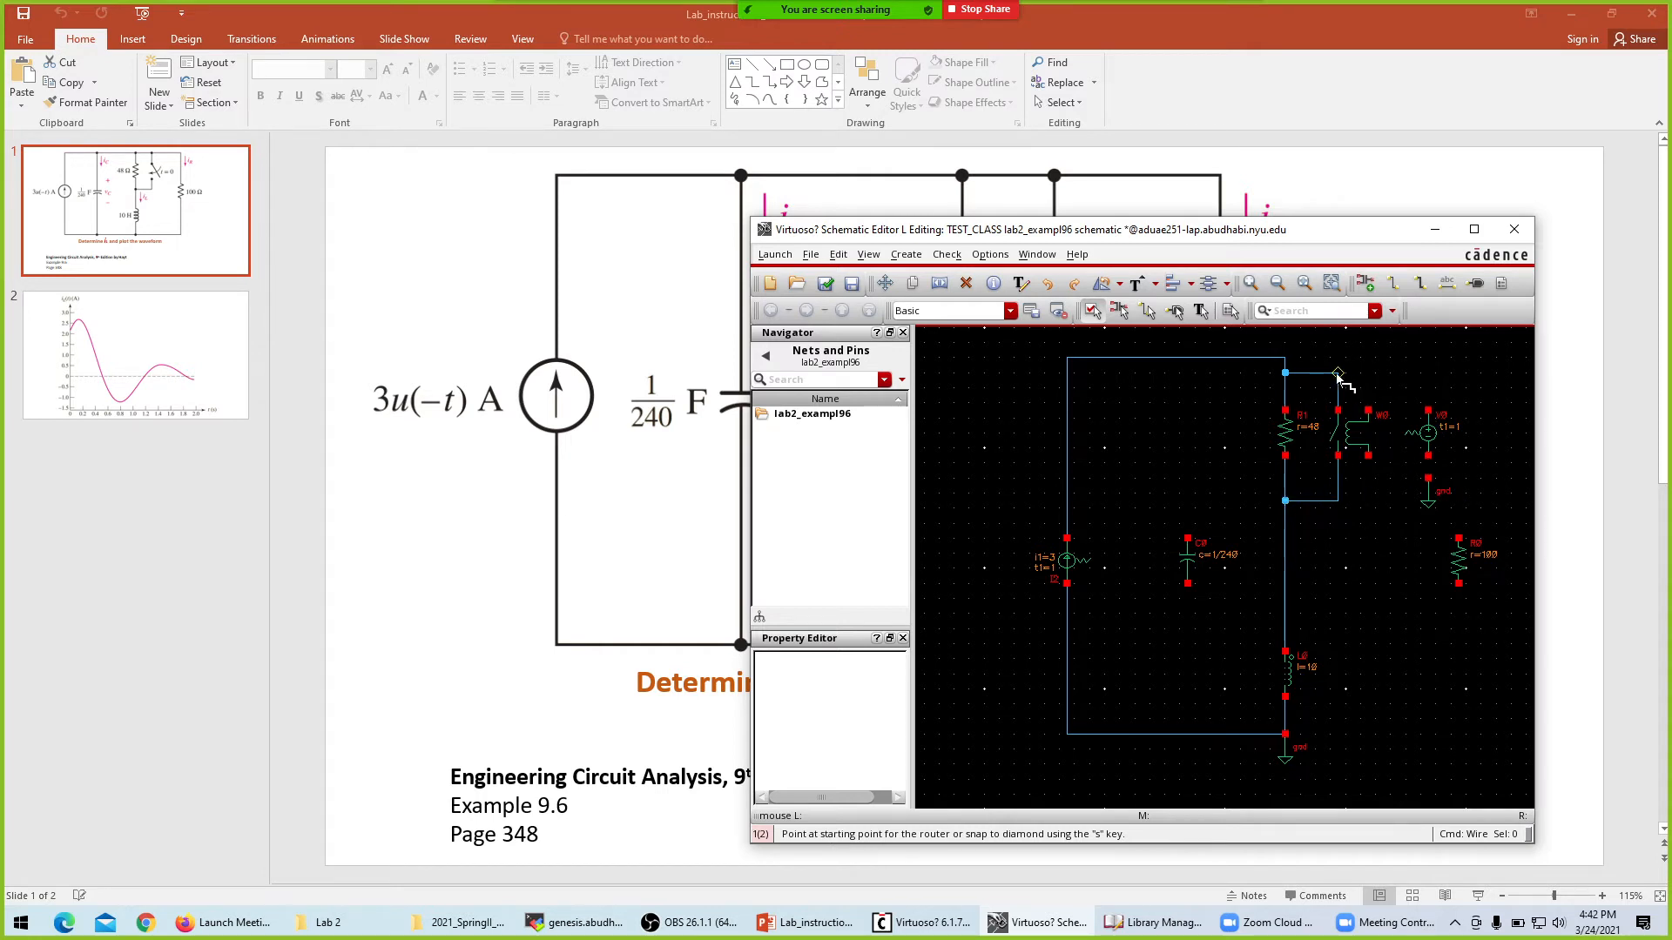
Wire the switch's upper control terminal to the voltage source and its lower control terminal to the source's ground.
click(1428, 411)
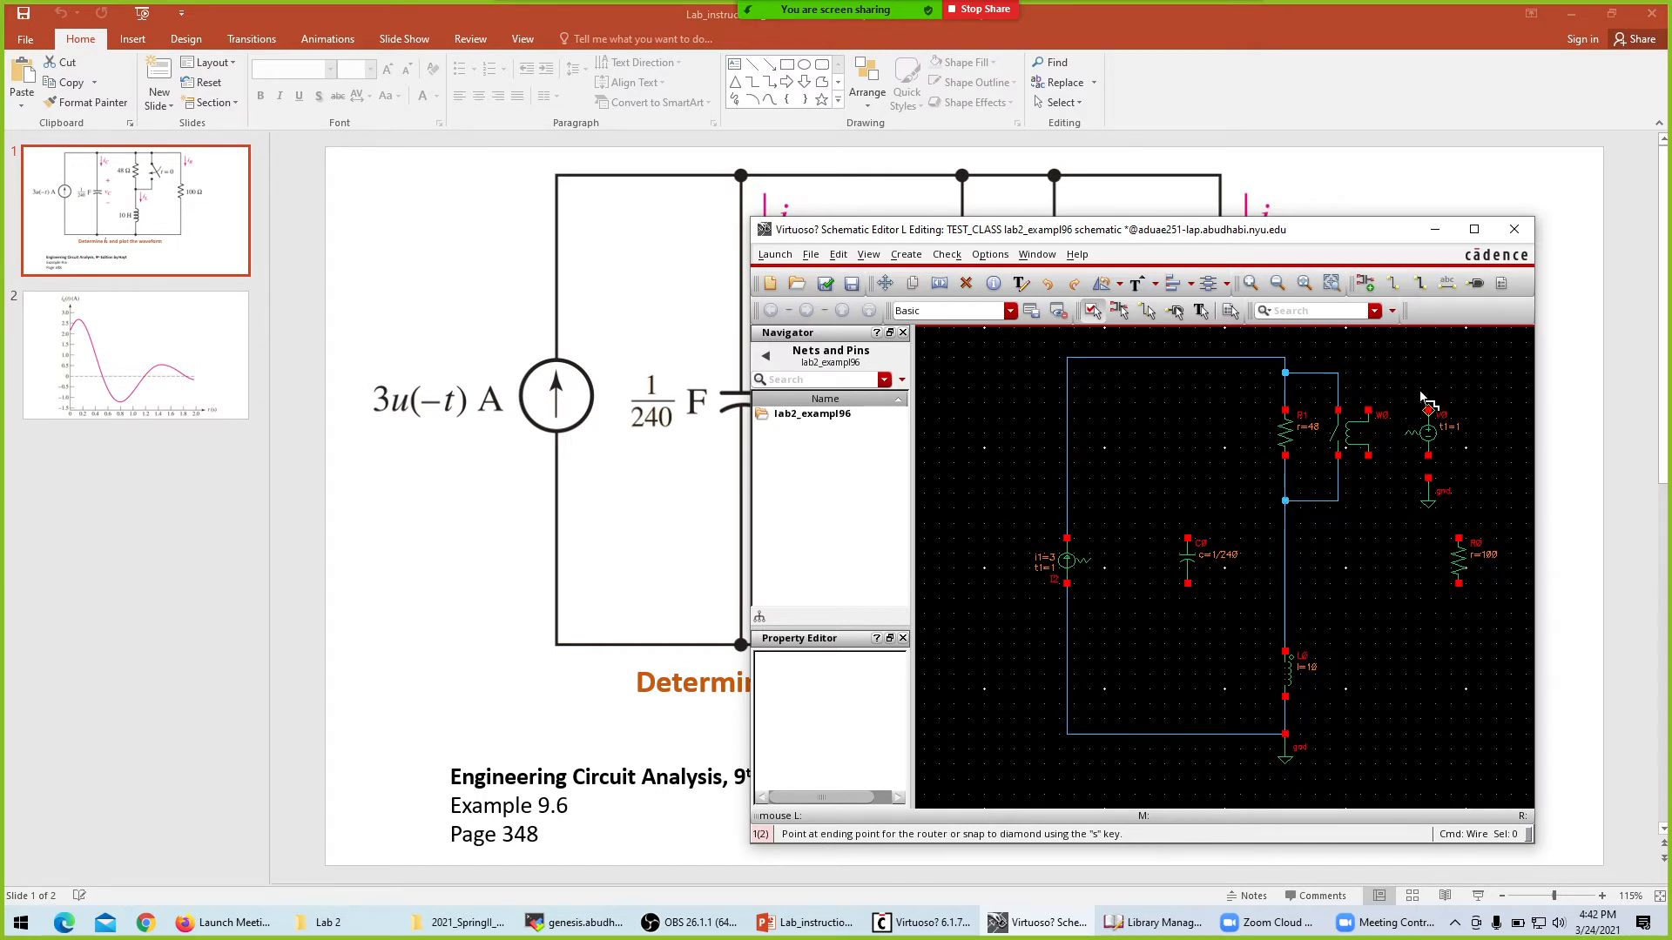
click(1369, 411)
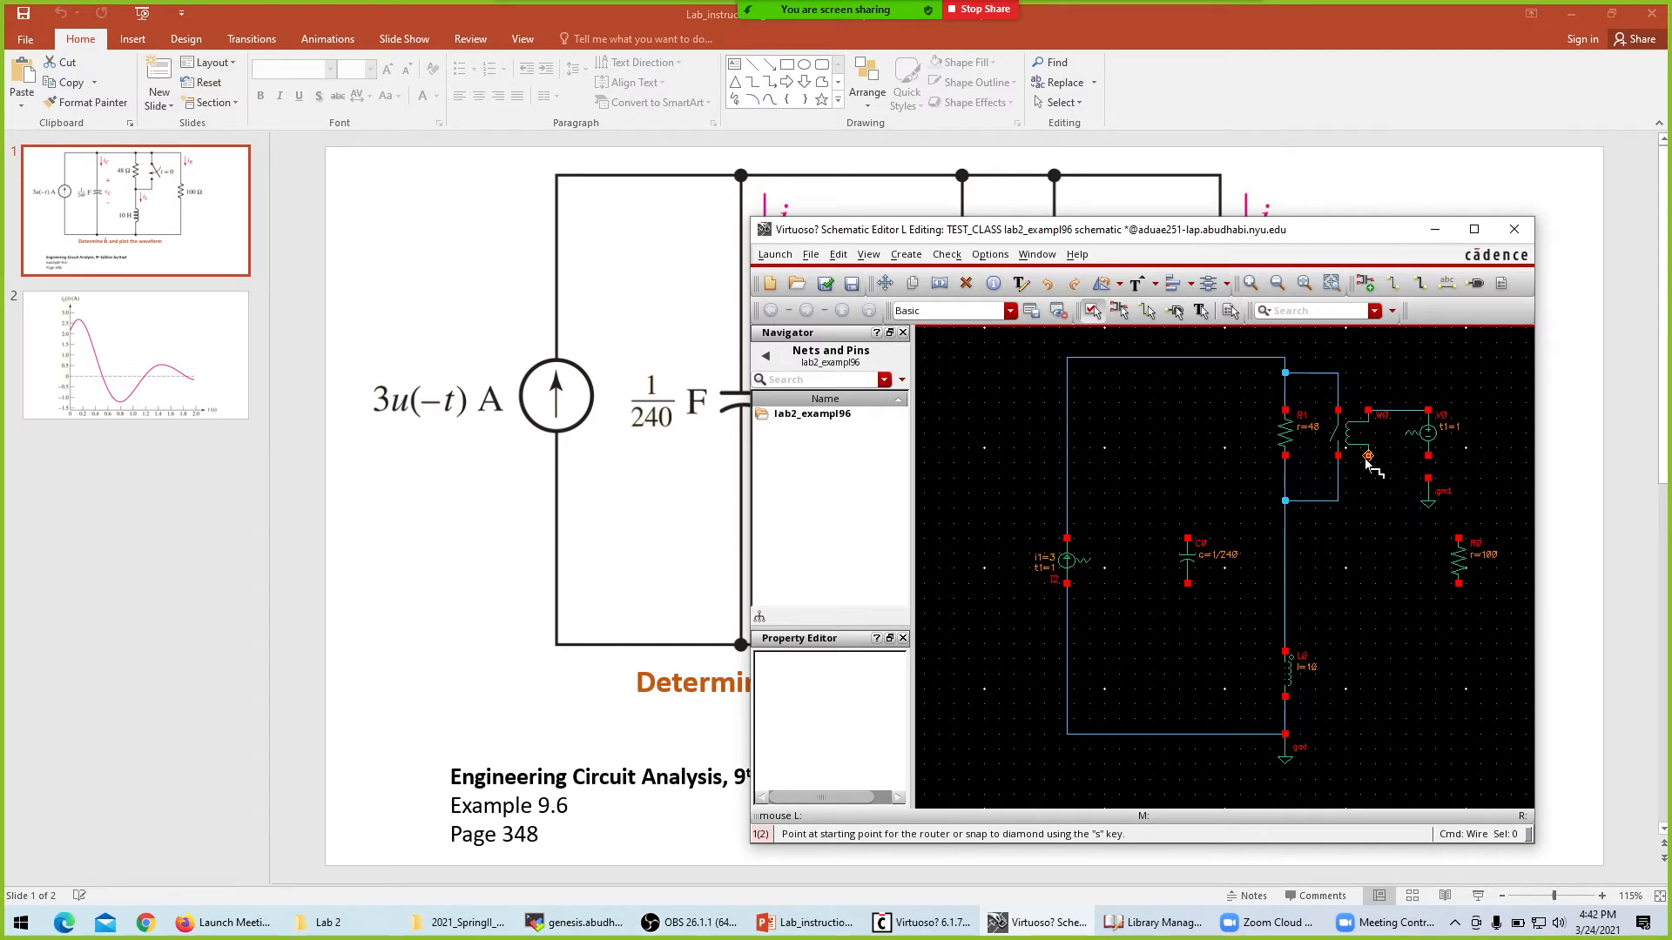
click(1368, 455)
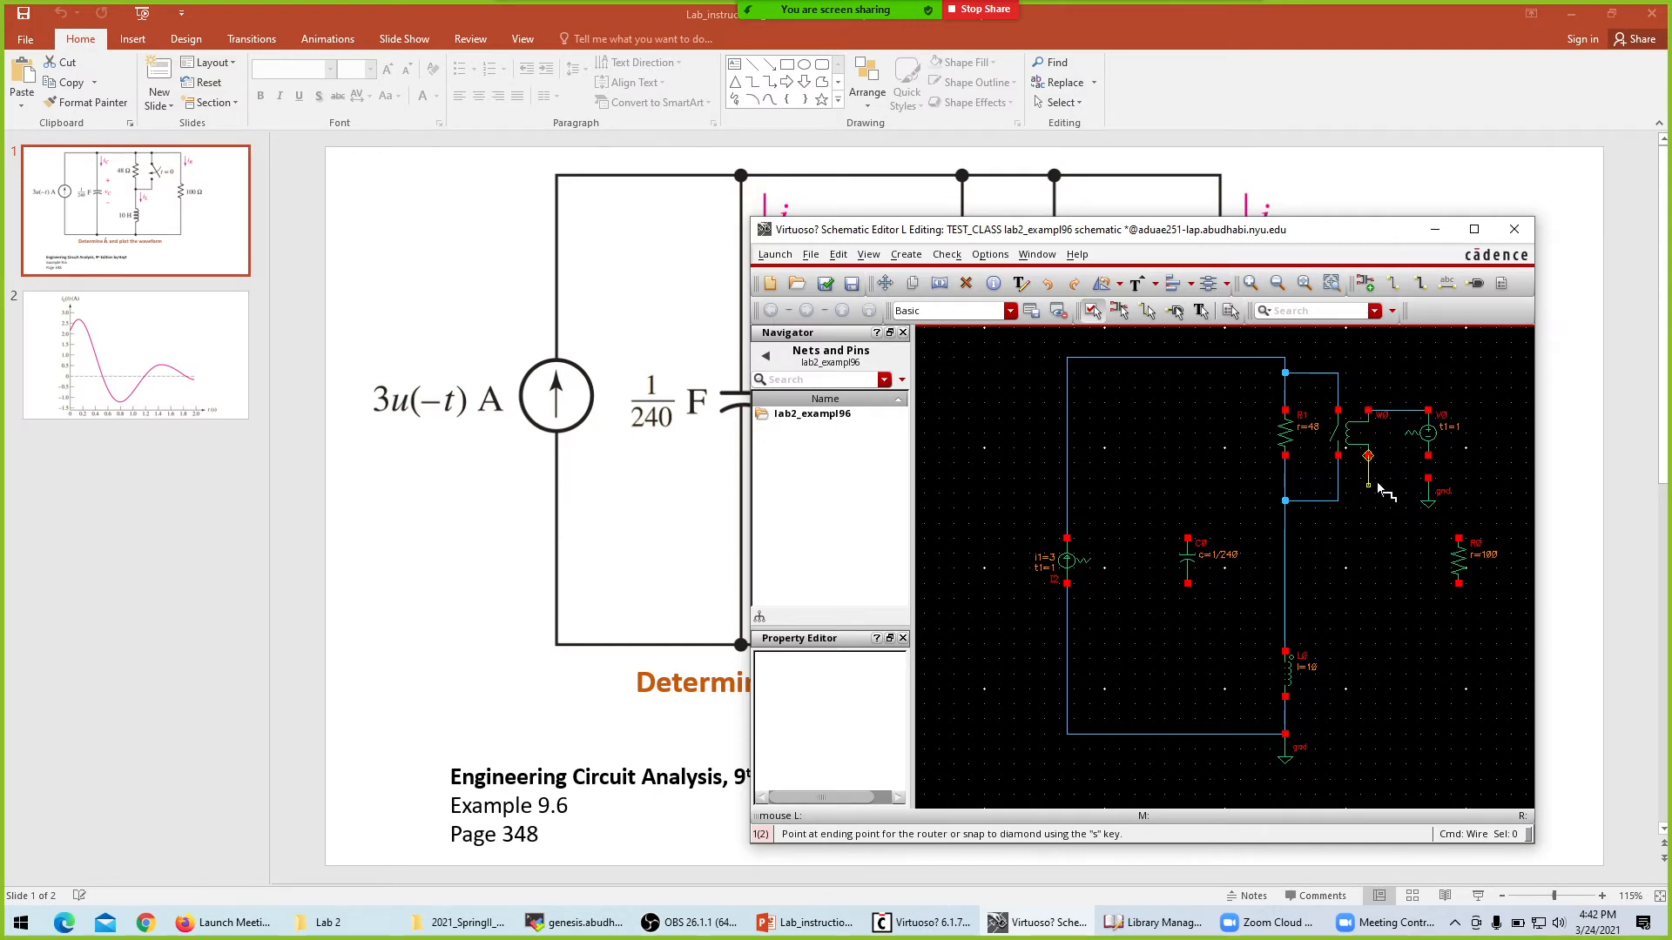
click(1429, 479)
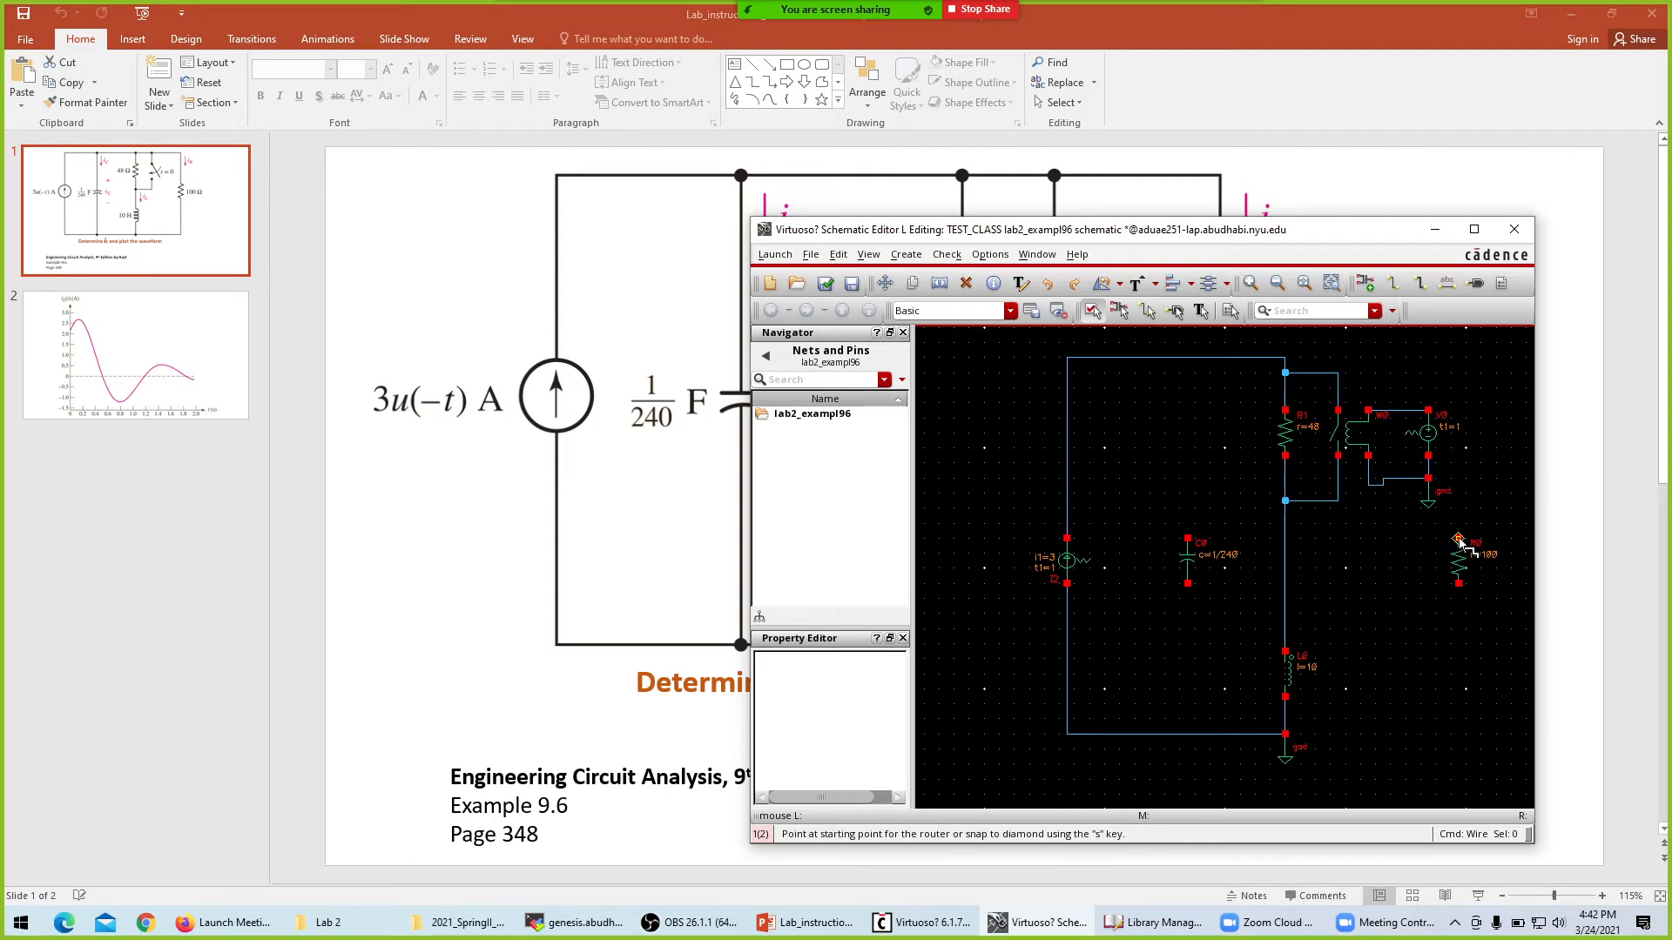
key(Escape)
Move the 100 Ω resistor away from the voltage source and wire it between the upper wire and the inductor's ground node.
drag(1456, 562, 1494, 563)
key(f)
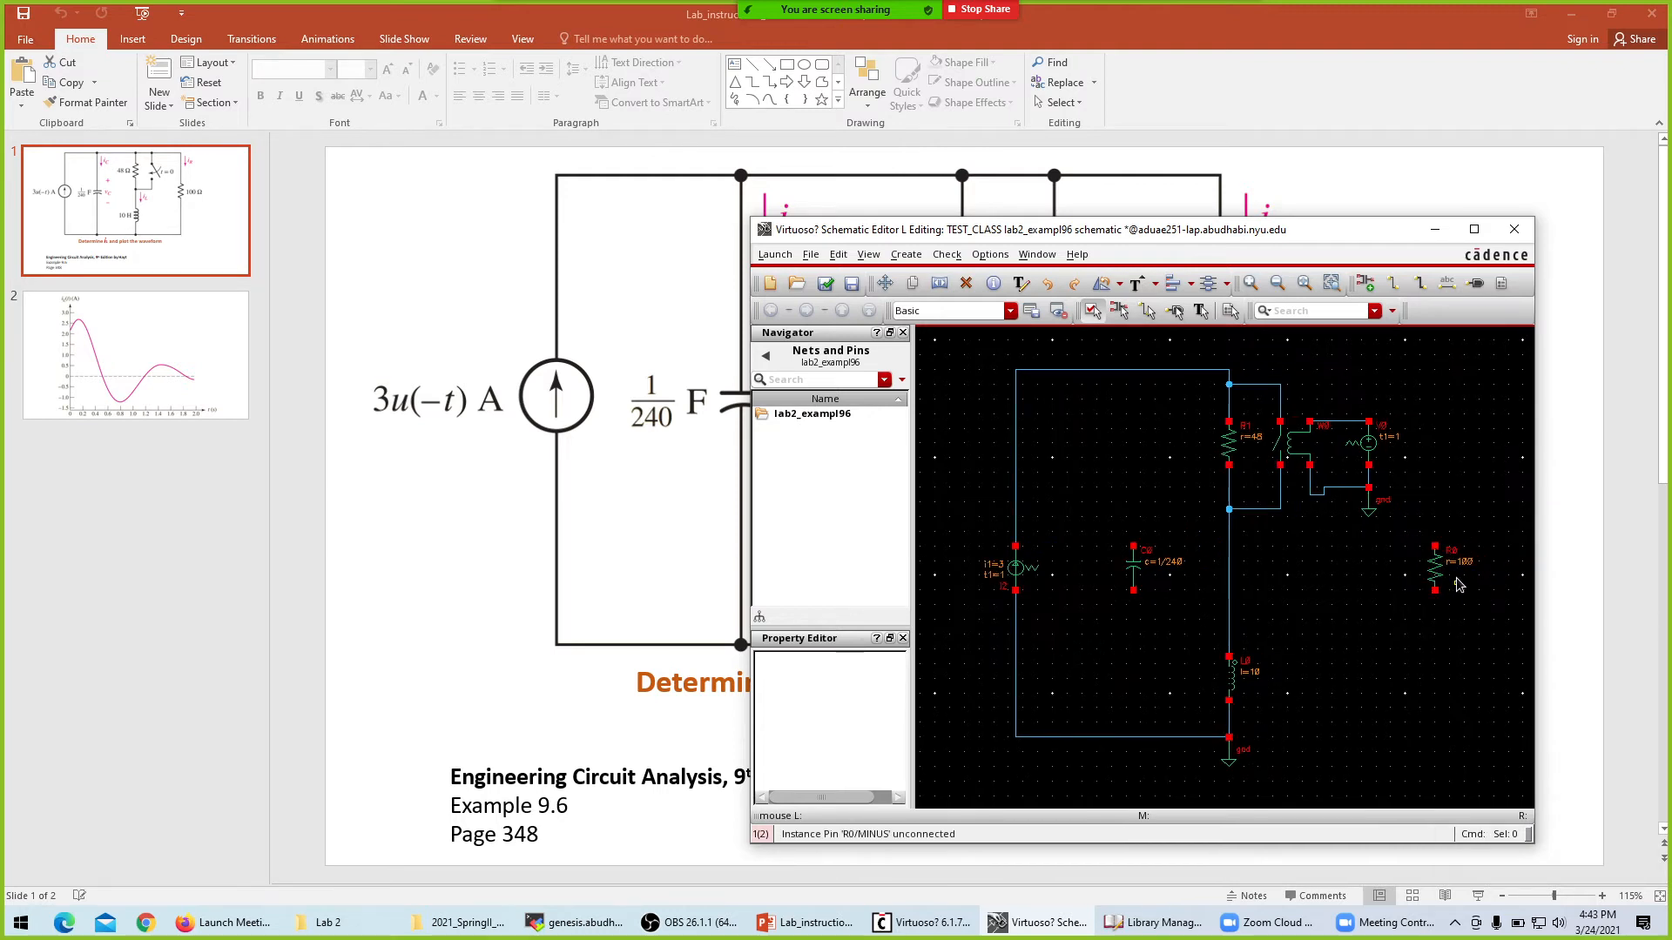
key(w)
click(1435, 546)
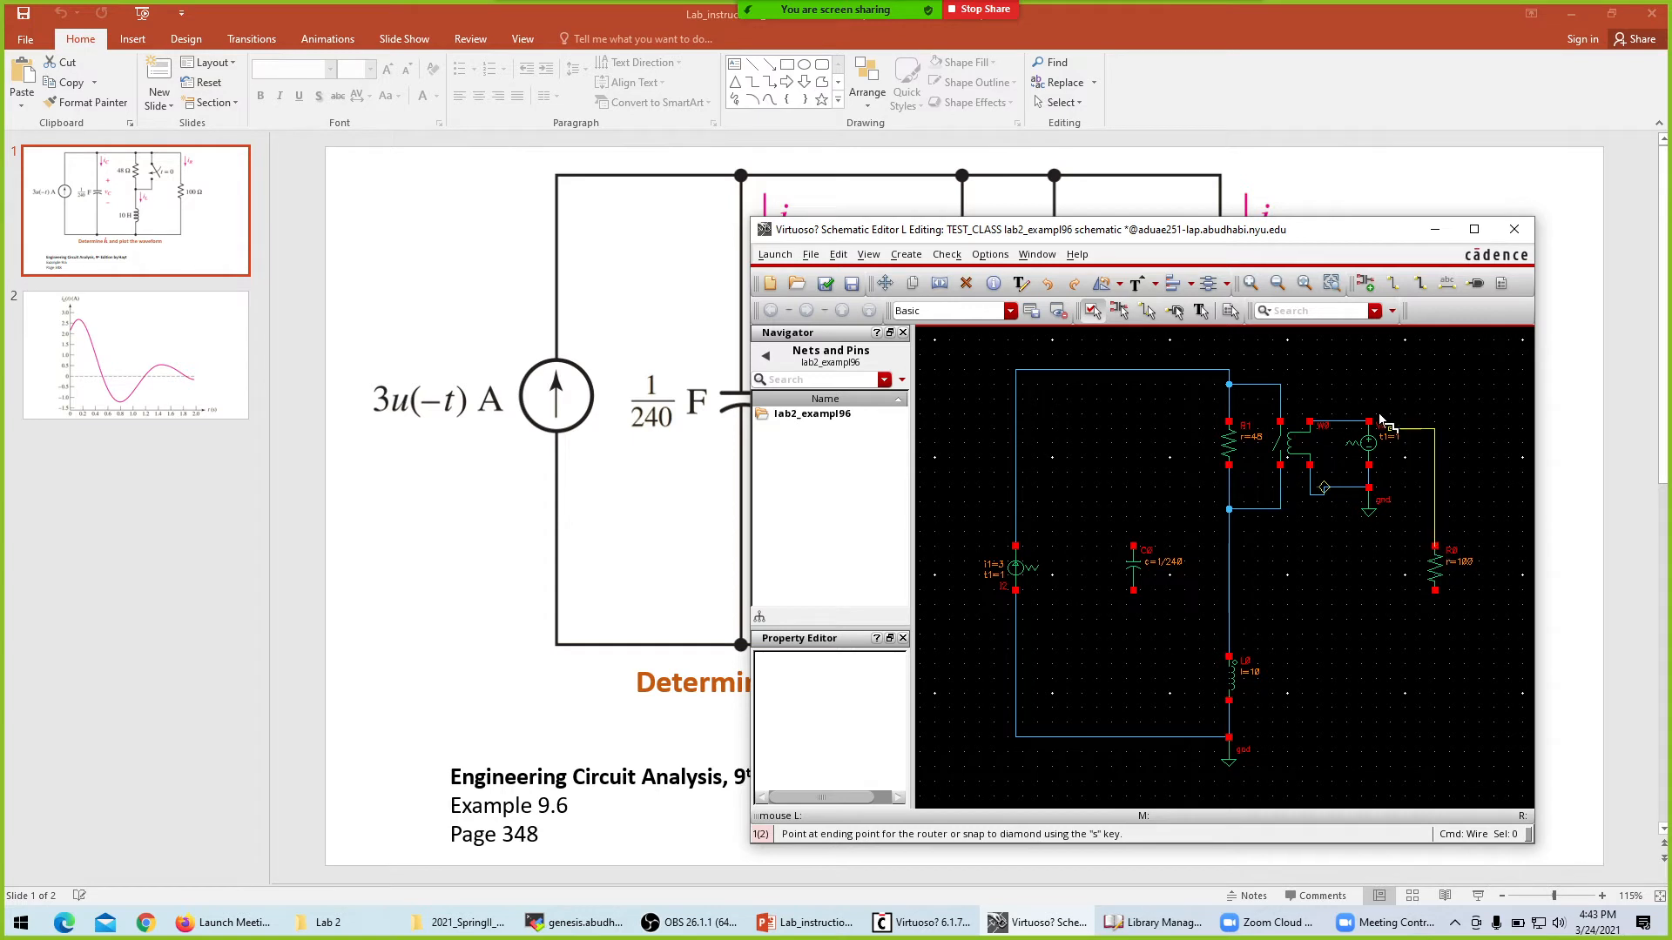
click(1228, 372)
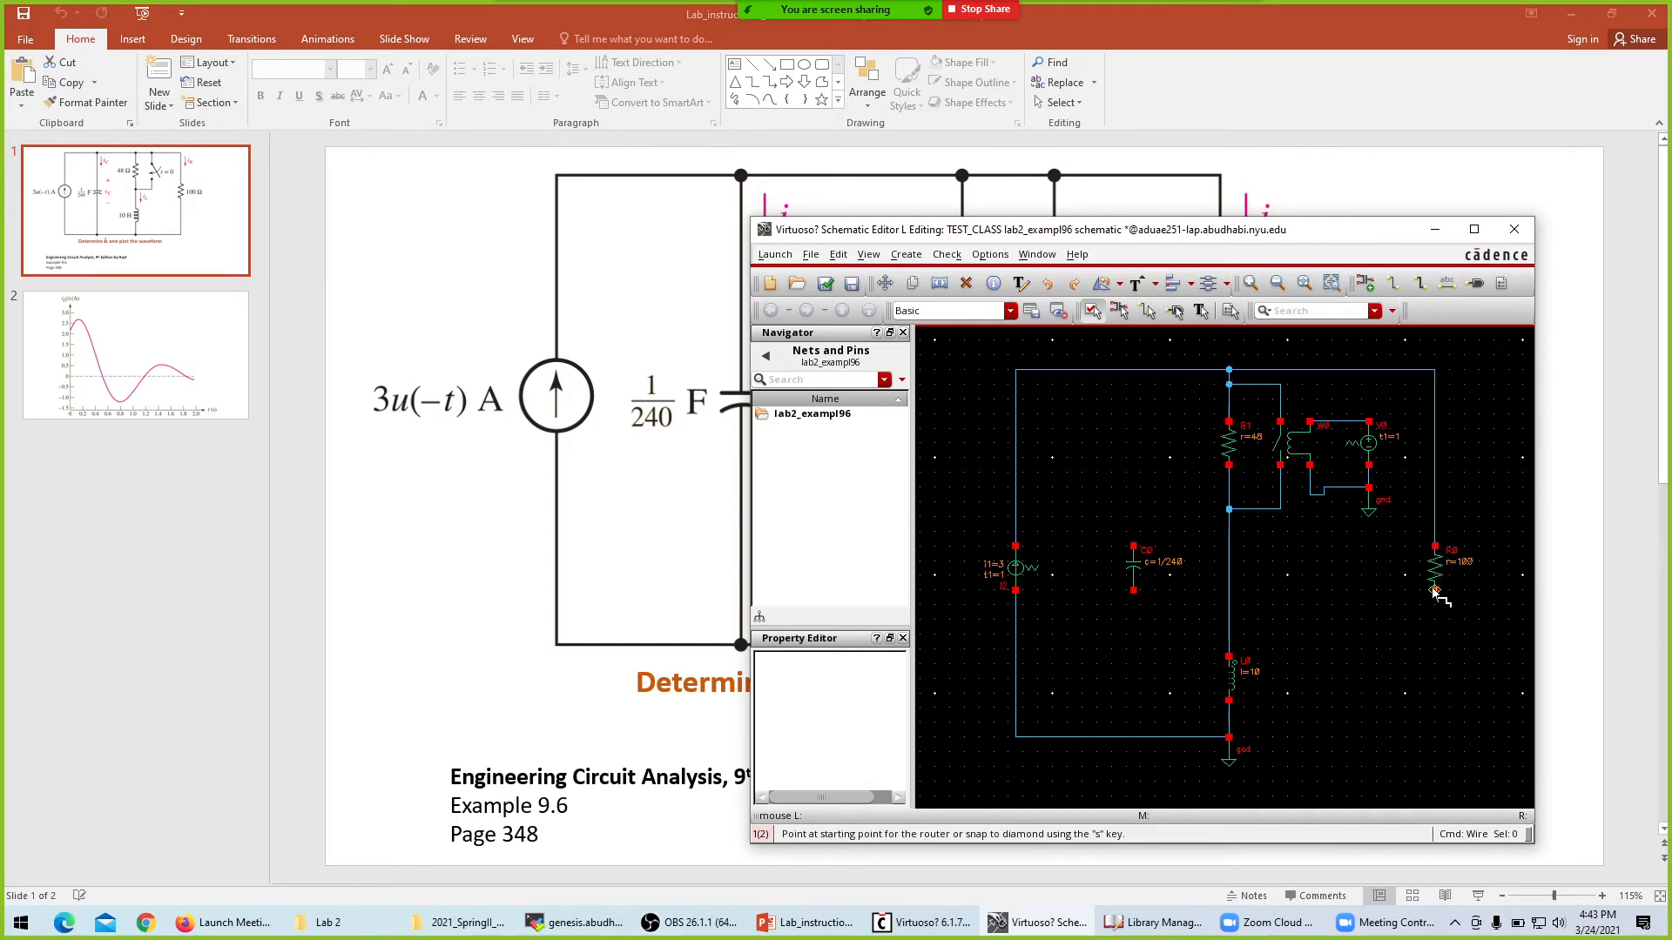
click(1435, 592)
click(1228, 737)
Wire the 1/240 F capacitor between the upper wire and the lower ground wire.
click(1133, 546)
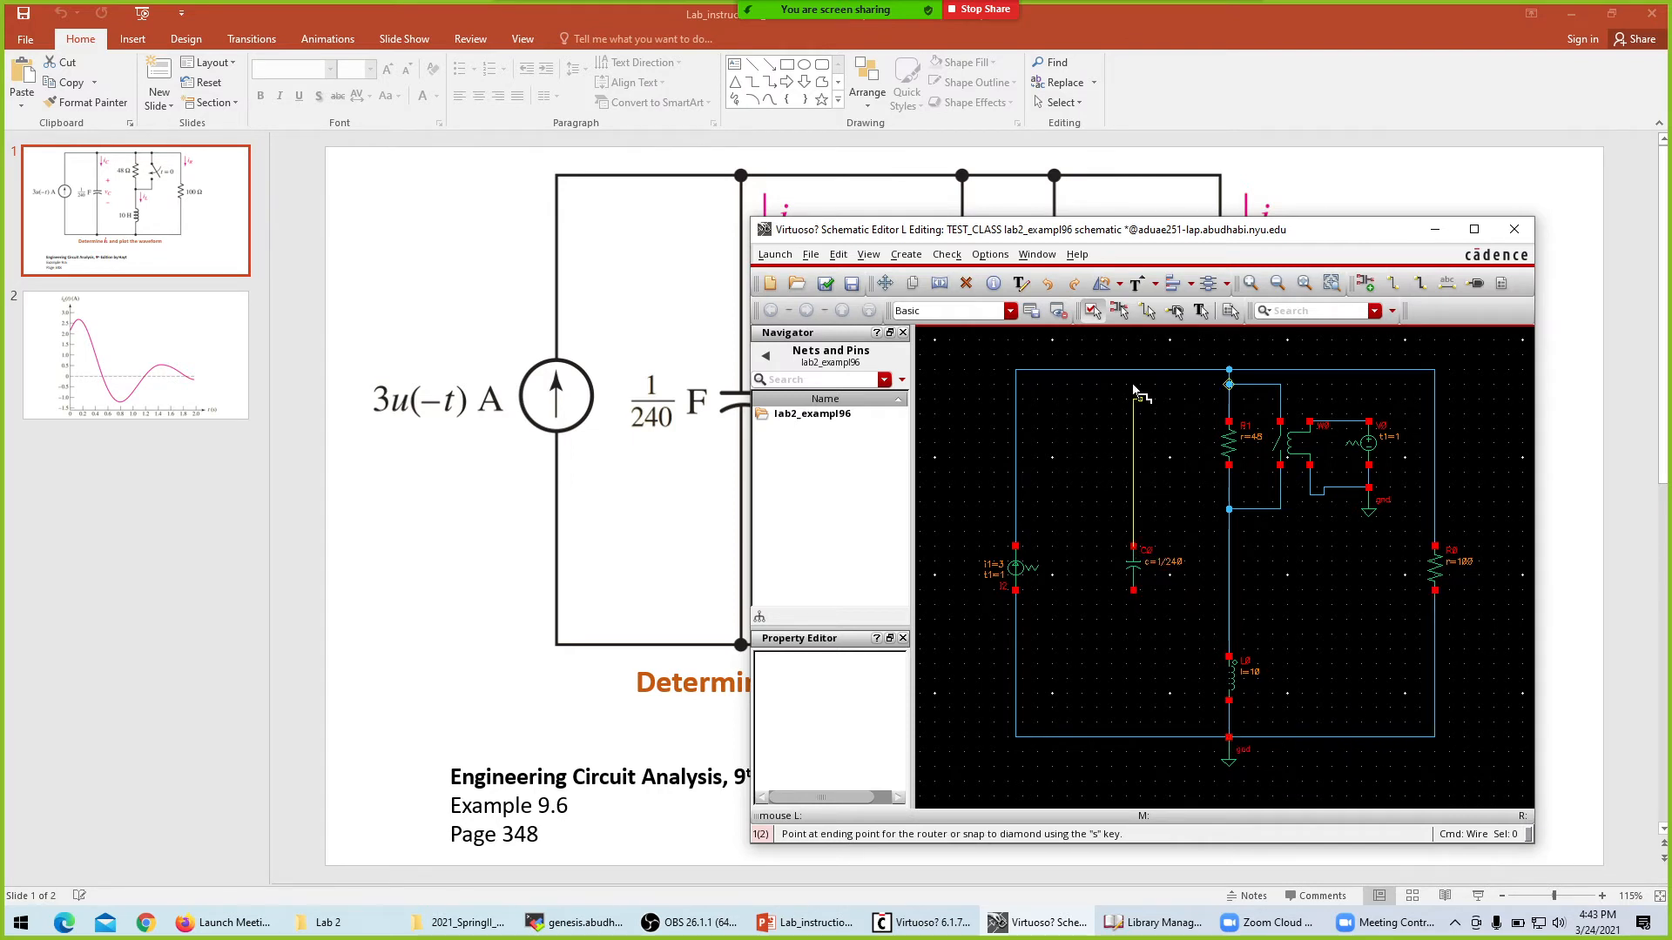
click(1132, 370)
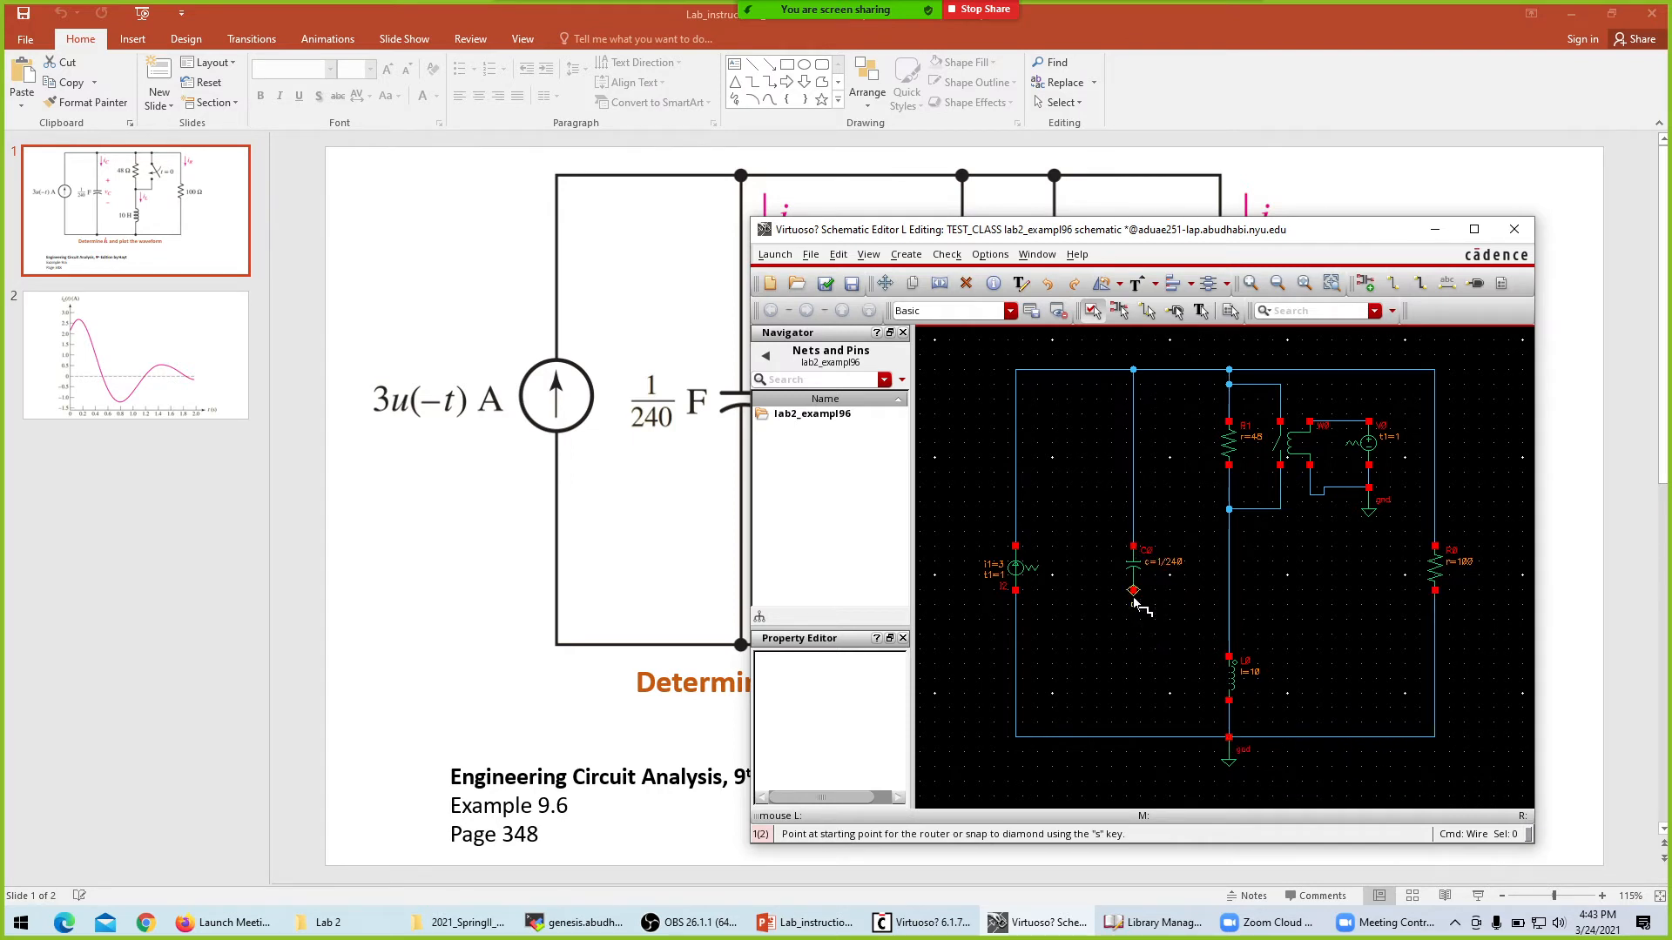
click(1133, 591)
click(1140, 738)
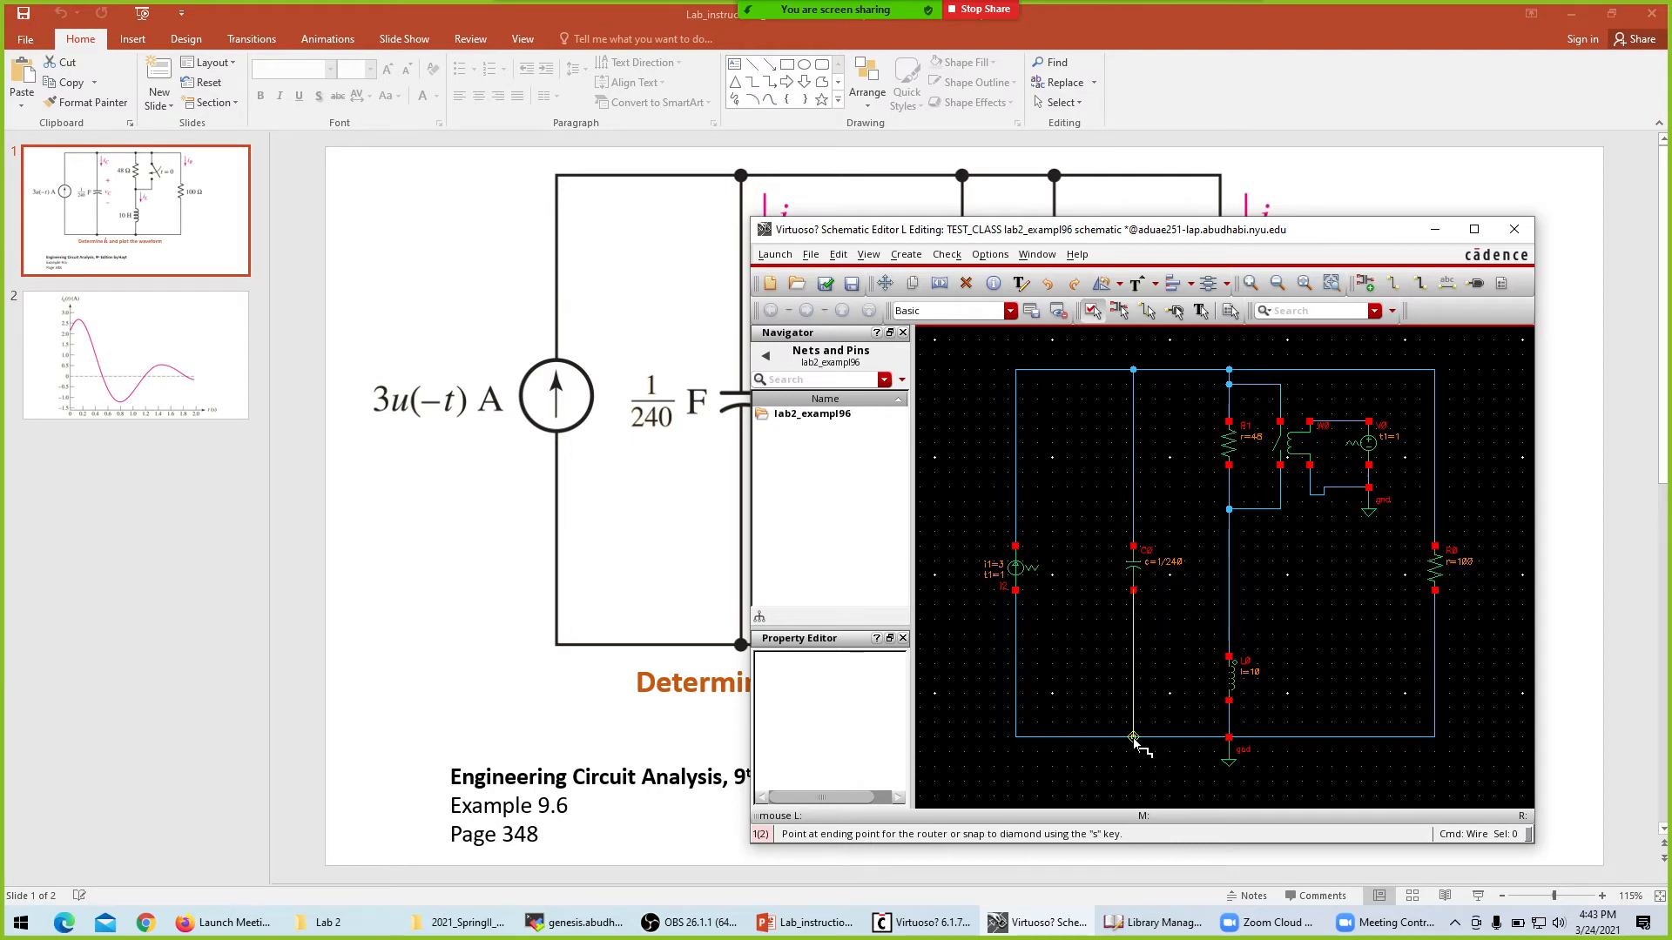
key(Escape)
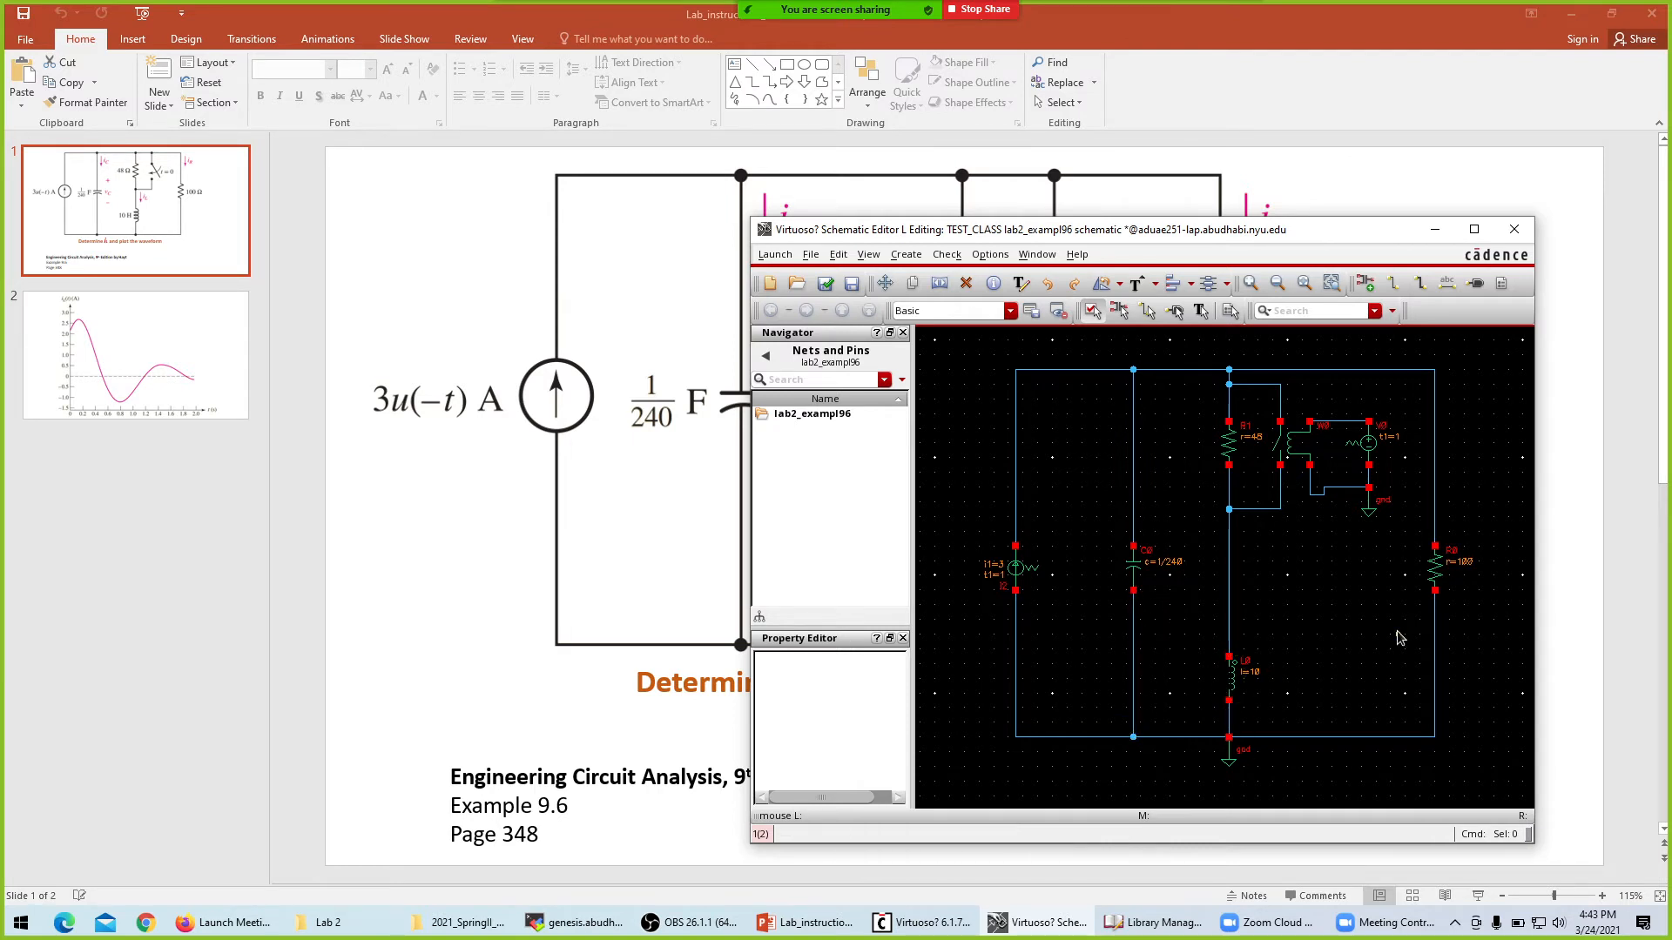
Compare the wired schematic with the circuit diagram on the slide.
key(alt+Tab)
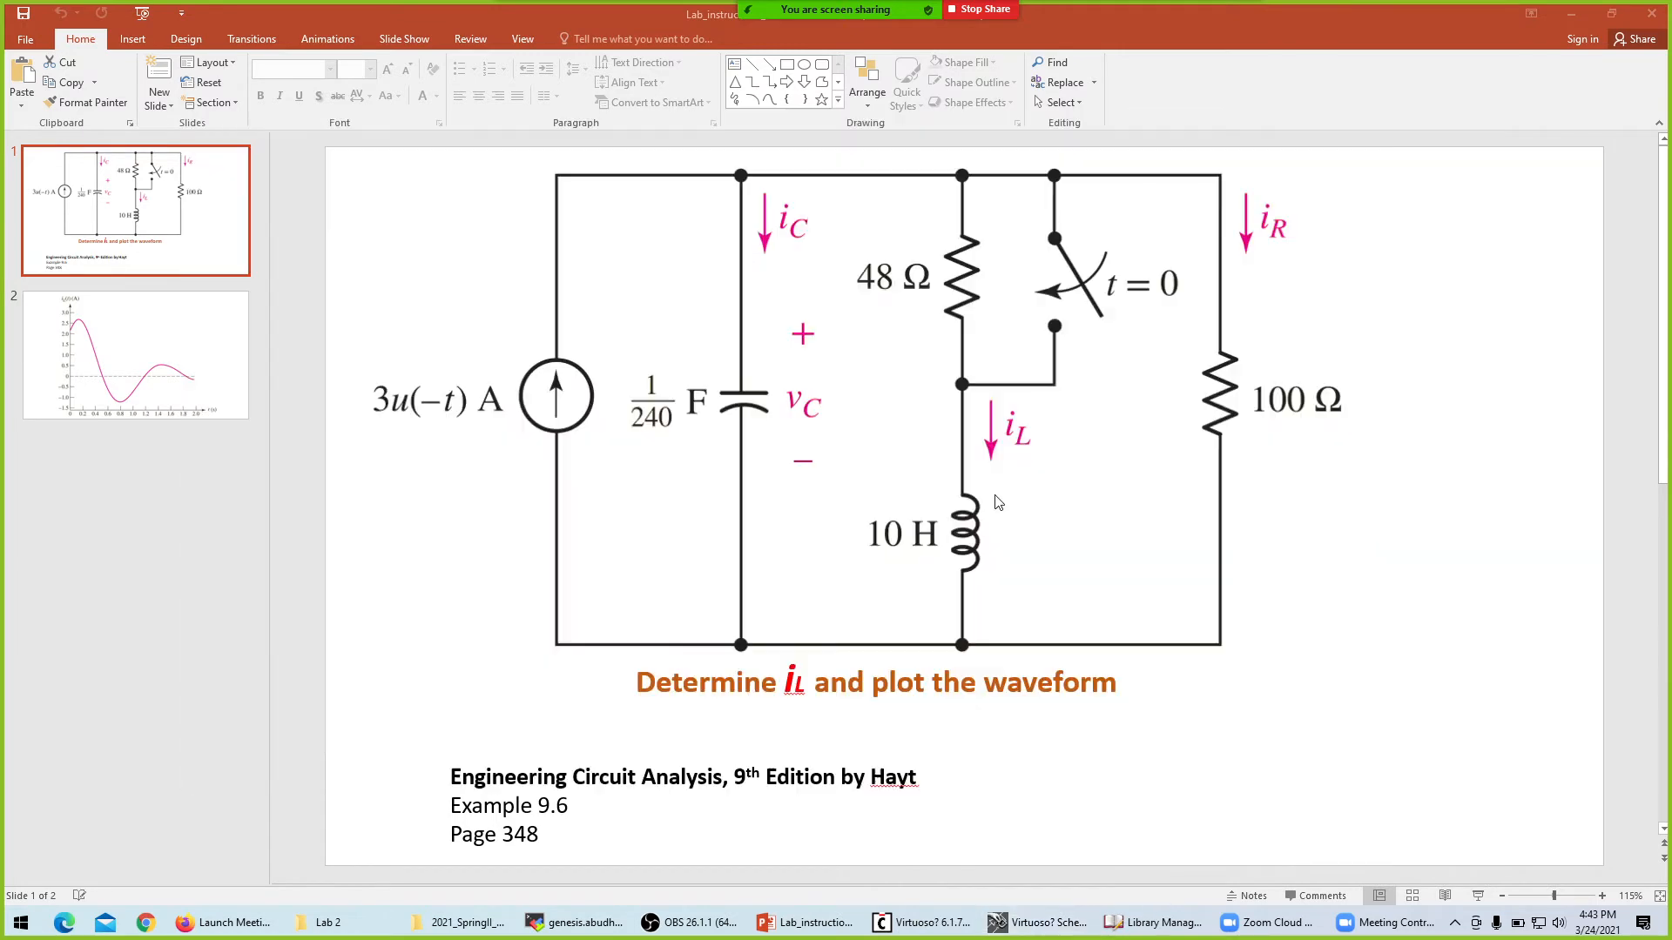
key(alt+Tab)
key(alt+Tab)
key(alt+Tab)
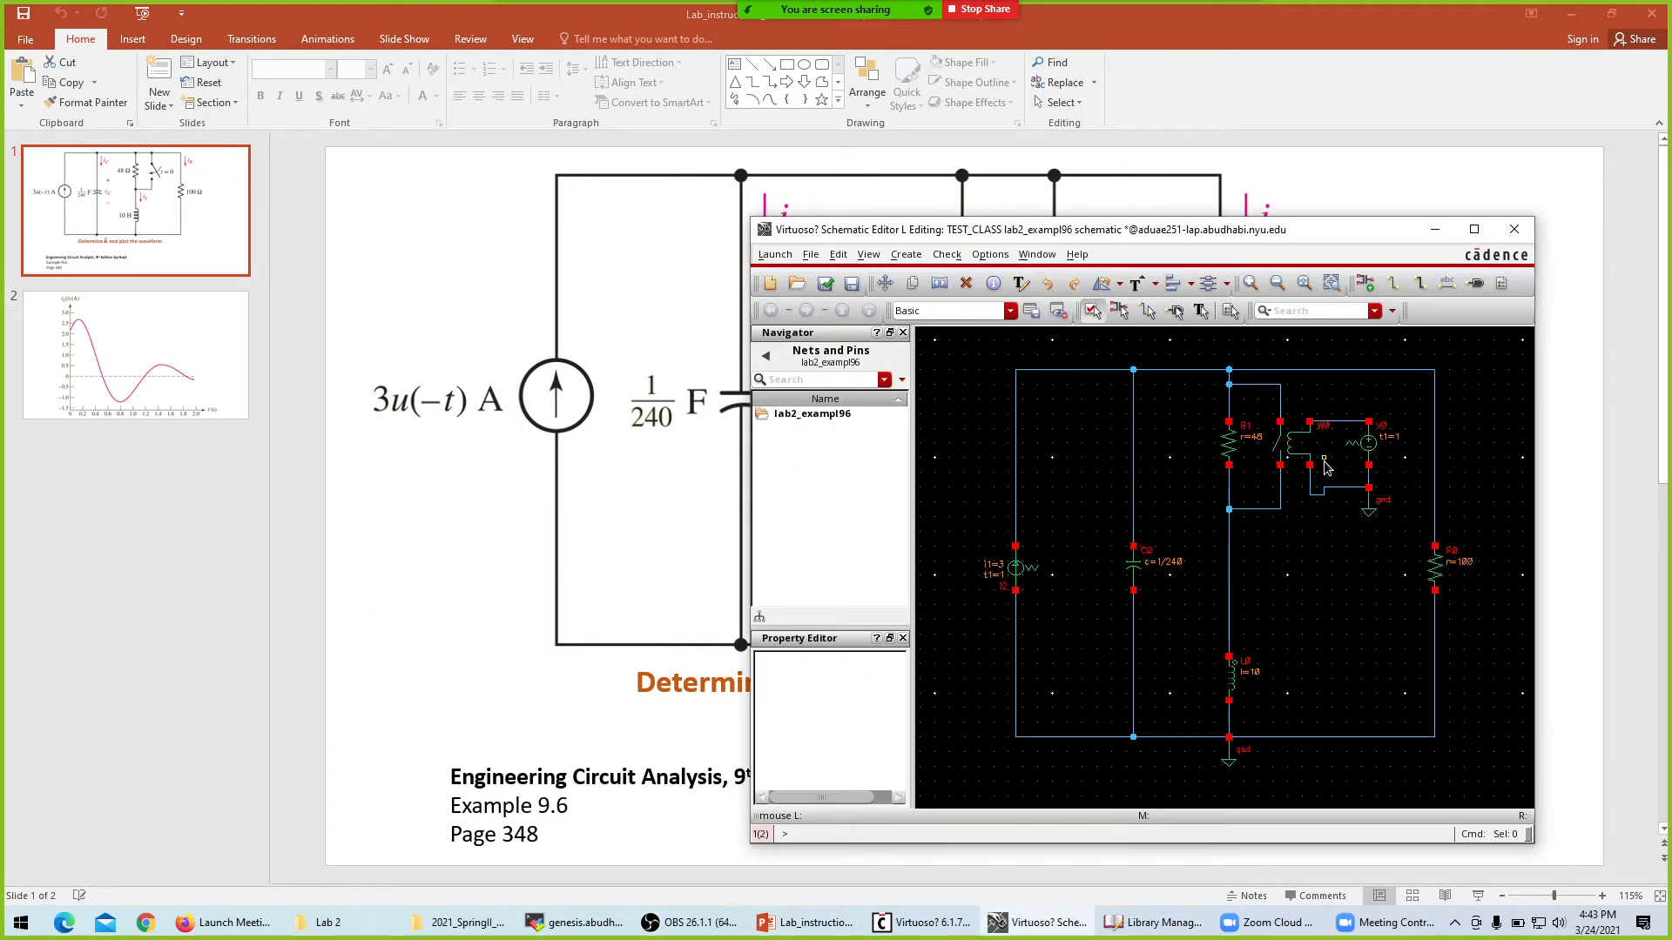
key(alt+Tab)
key(alt+Tab)
Compact the circuit by moving the inductor, capacitor, current source, lower wire with its ground, and 100 Ω resistor upward.
drag(1240, 685, 1217, 614)
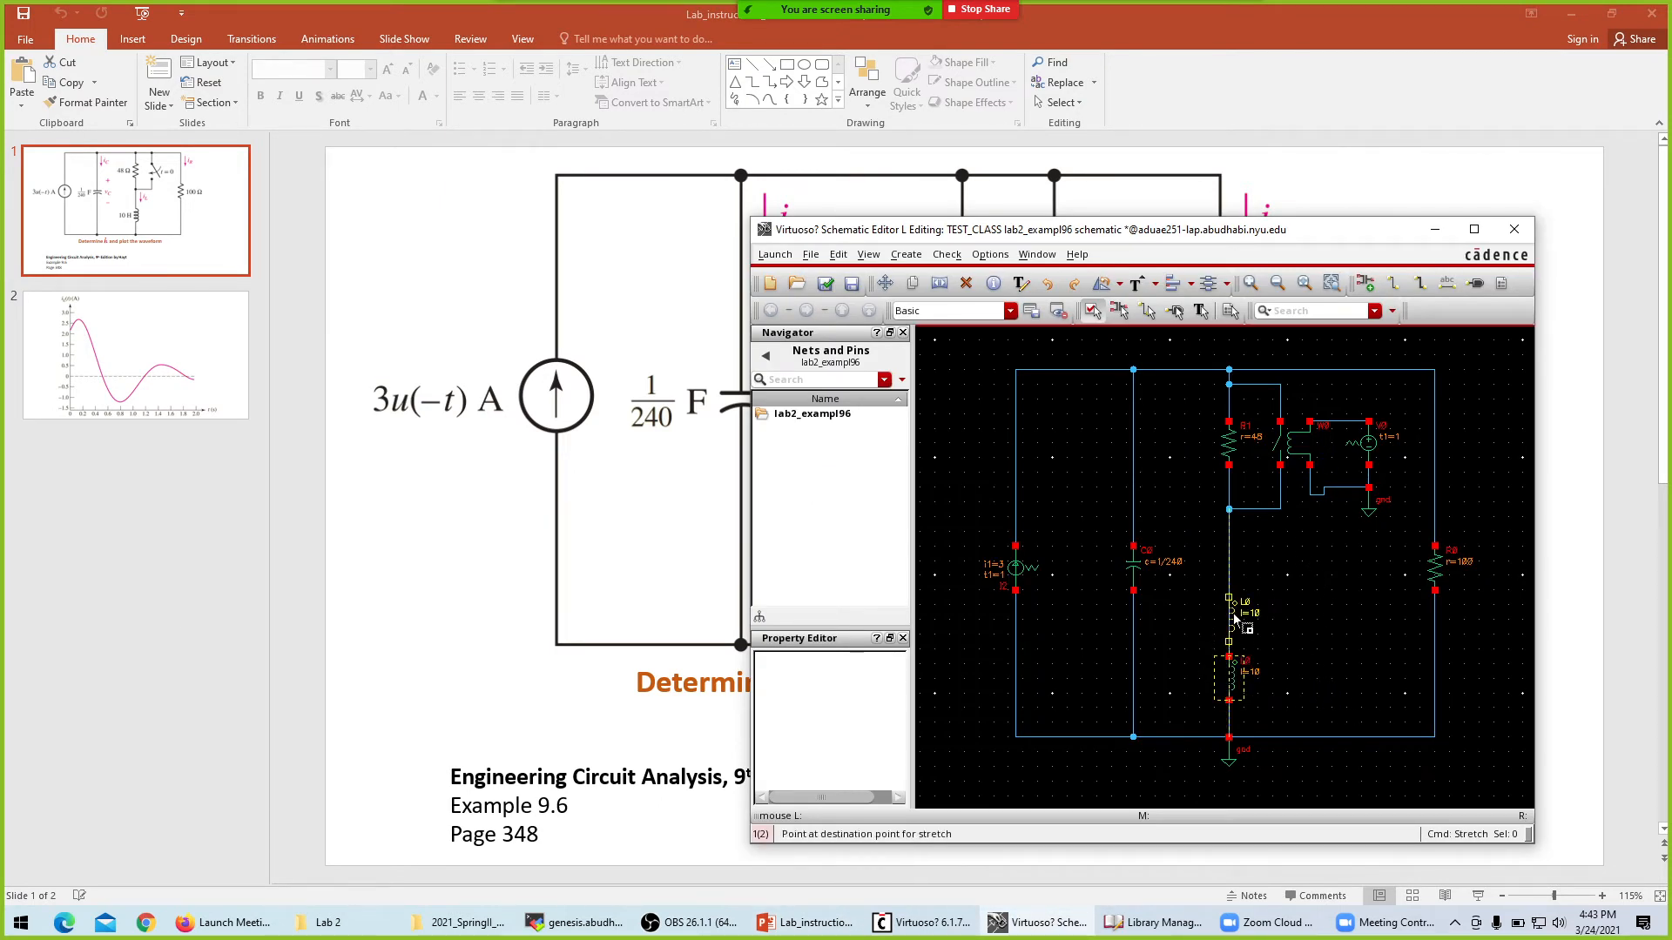
drag(1134, 570, 1135, 520)
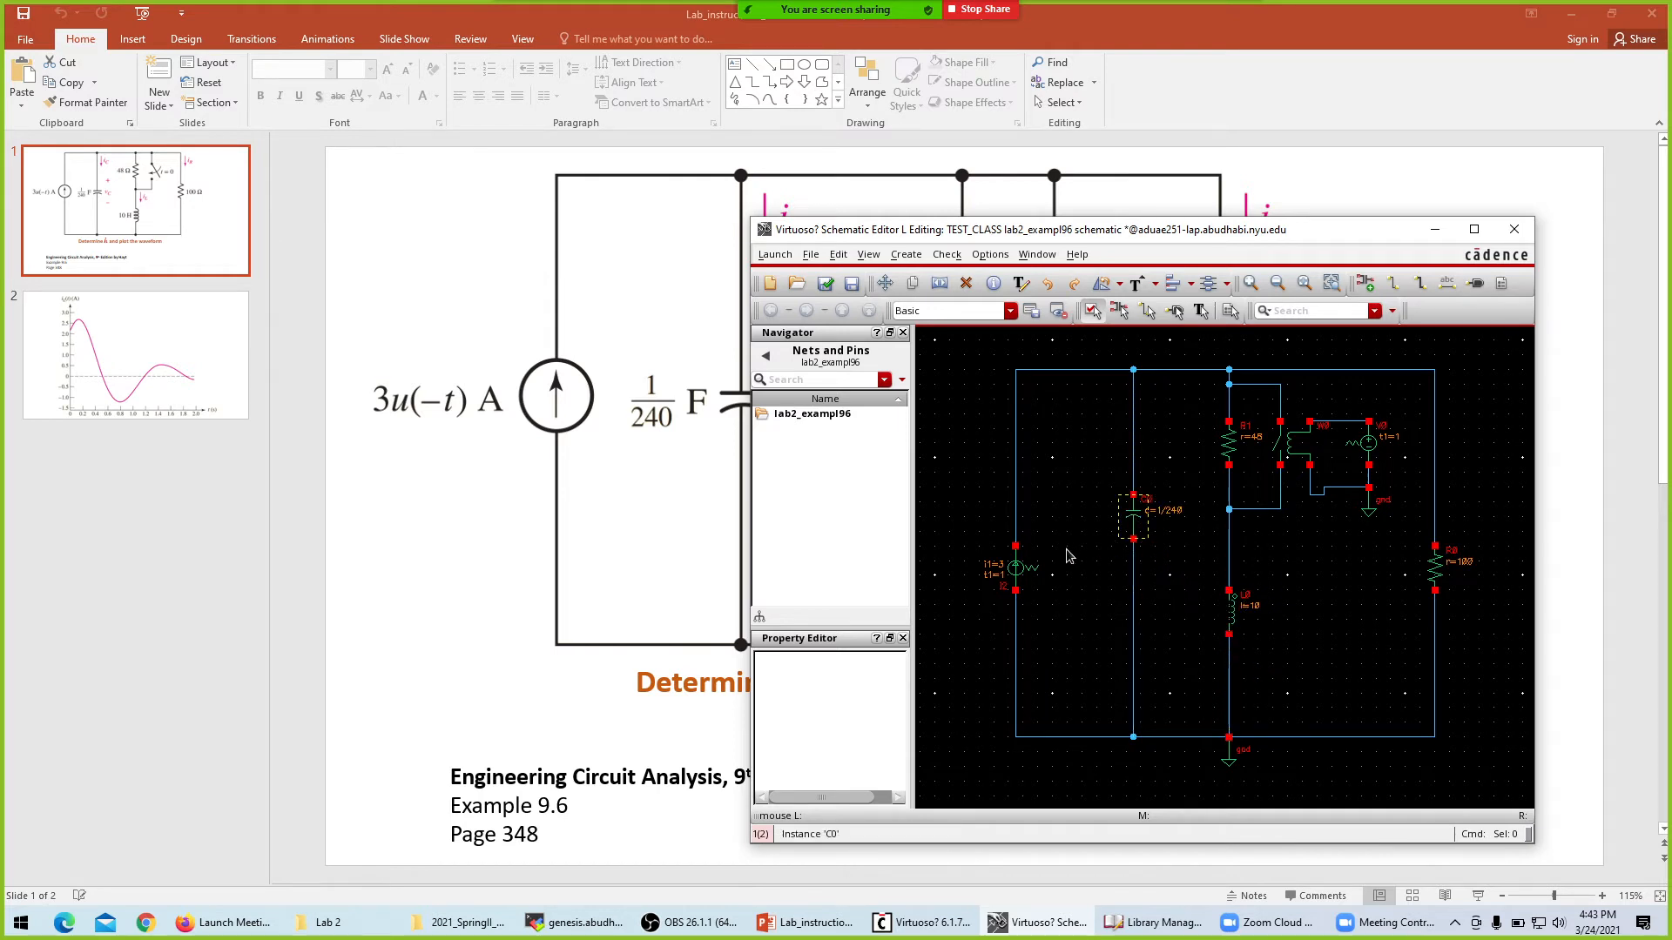
drag(1012, 546, 1012, 495)
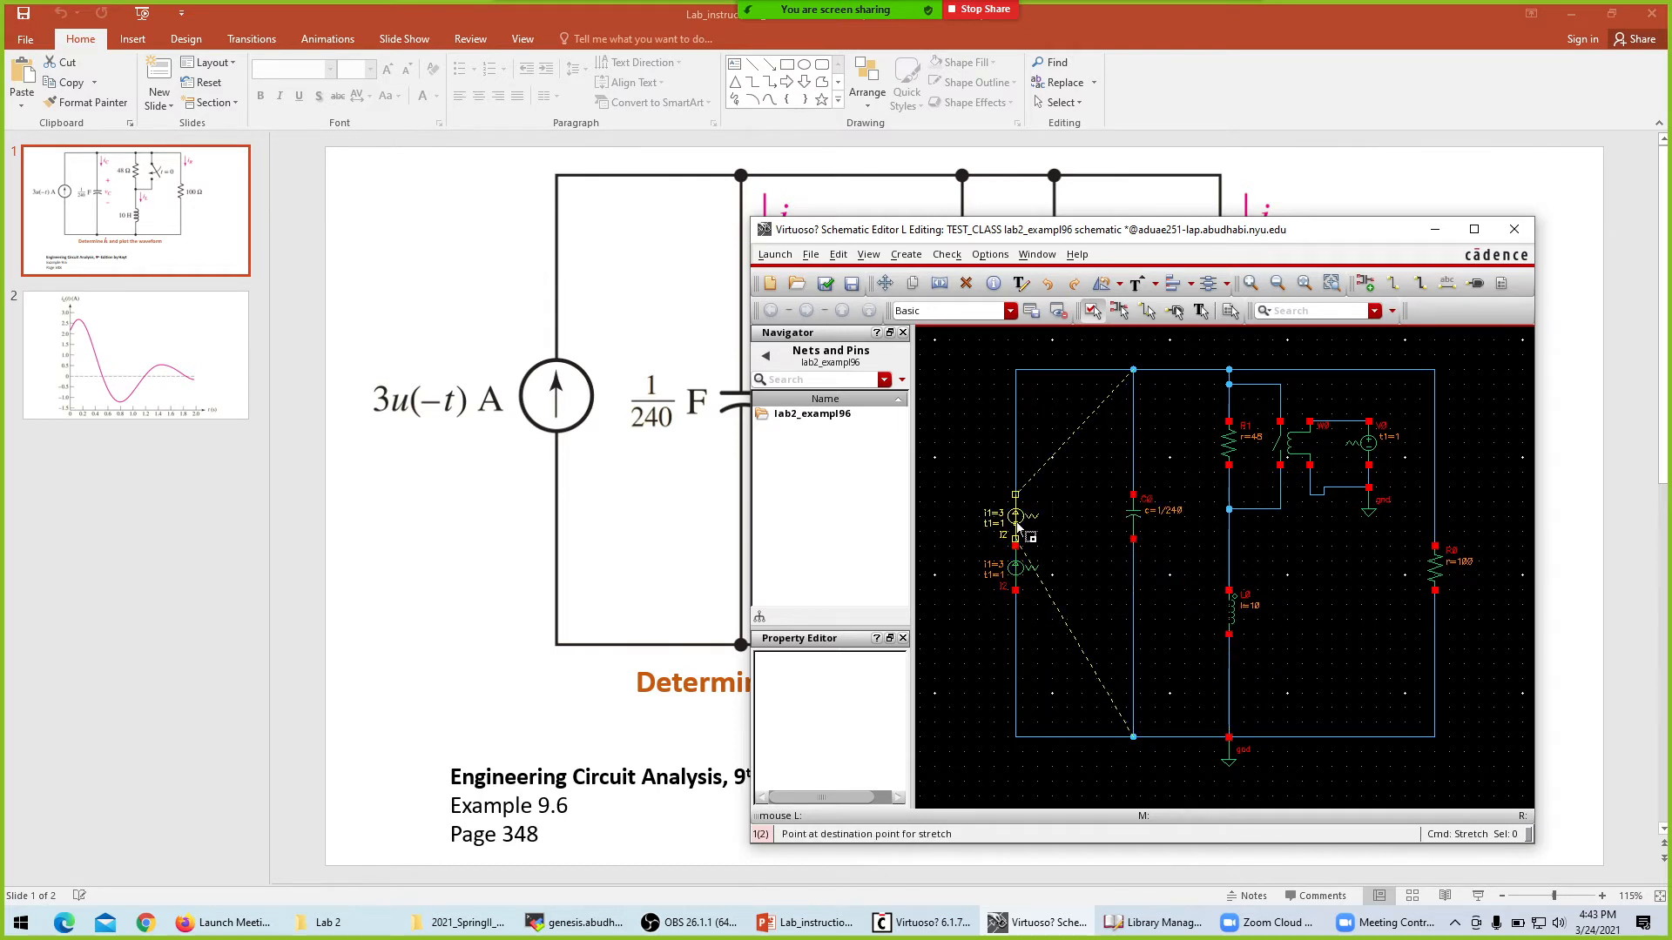
drag(1484, 723, 1052, 672)
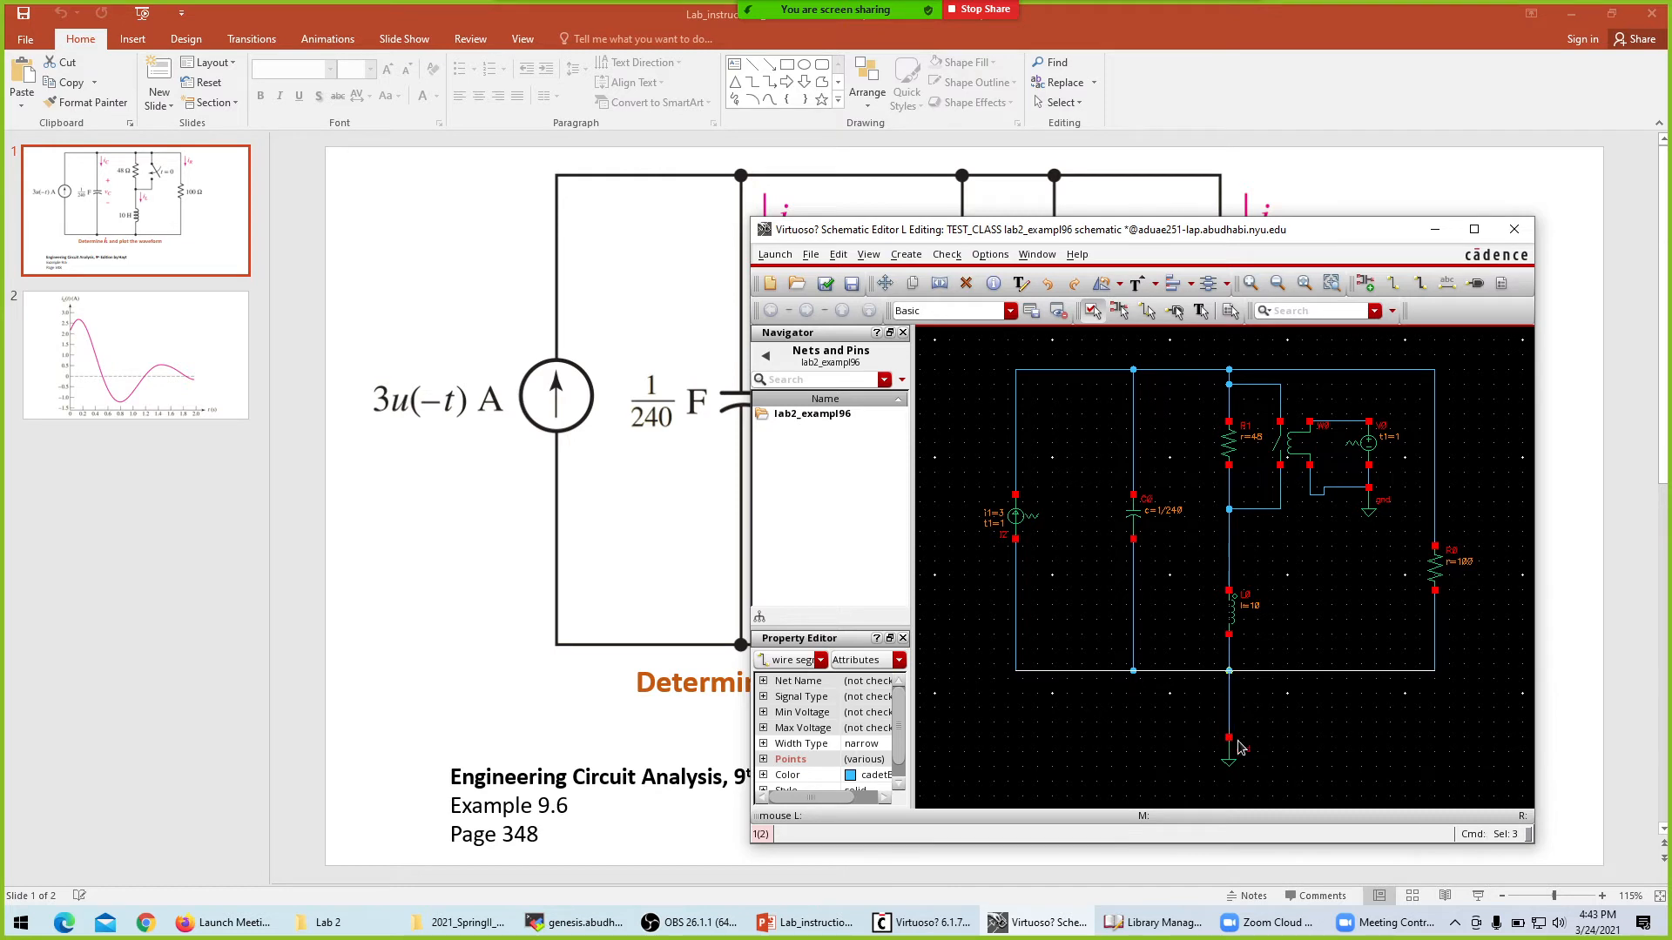
drag(1238, 746, 1238, 679)
click(1397, 730)
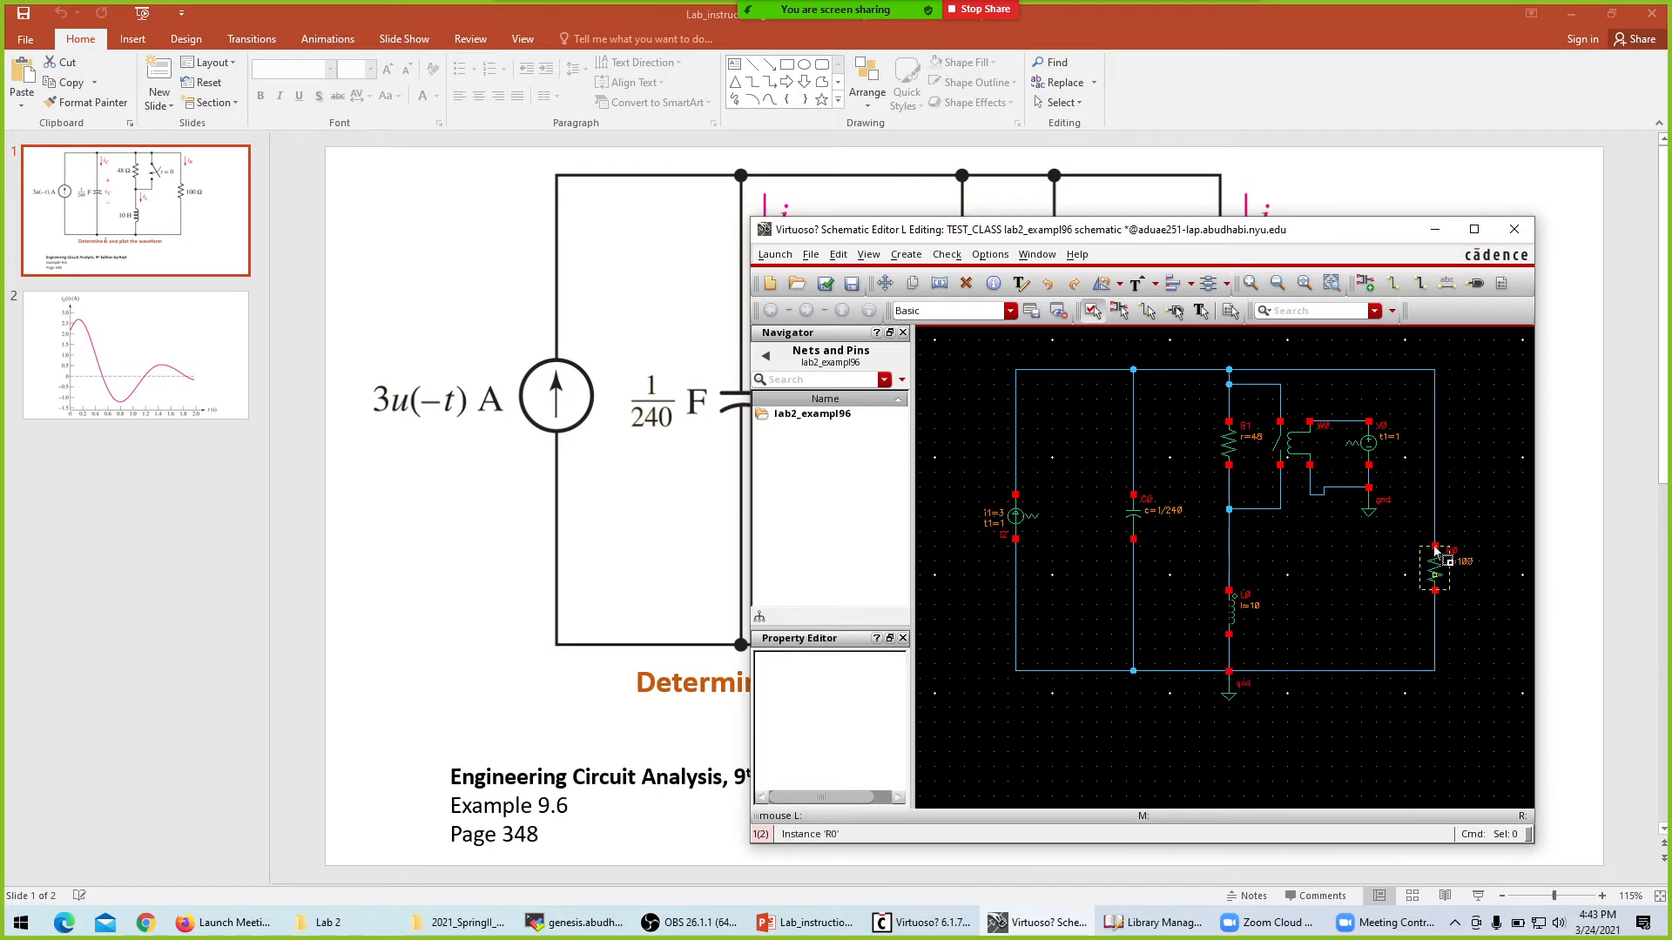
drag(1434, 570, 1432, 529)
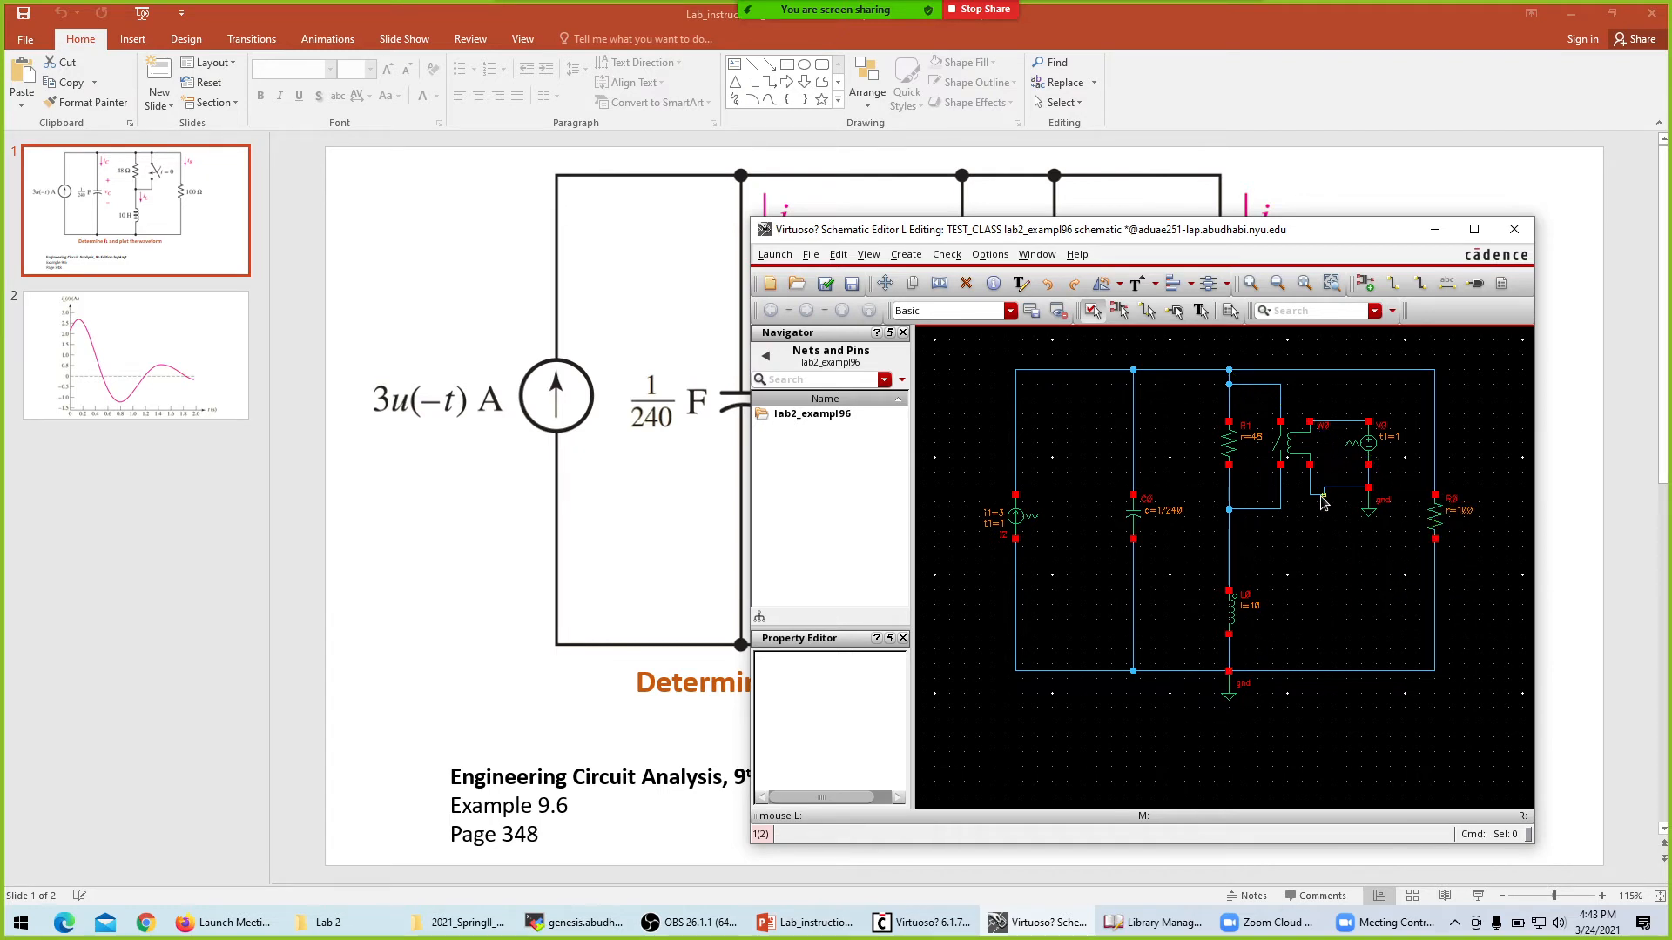
Straighten the wire from the switch's lower control terminal to the voltage source's ground, and check and save the schematic.
drag(1319, 495, 1320, 487)
click(823, 284)
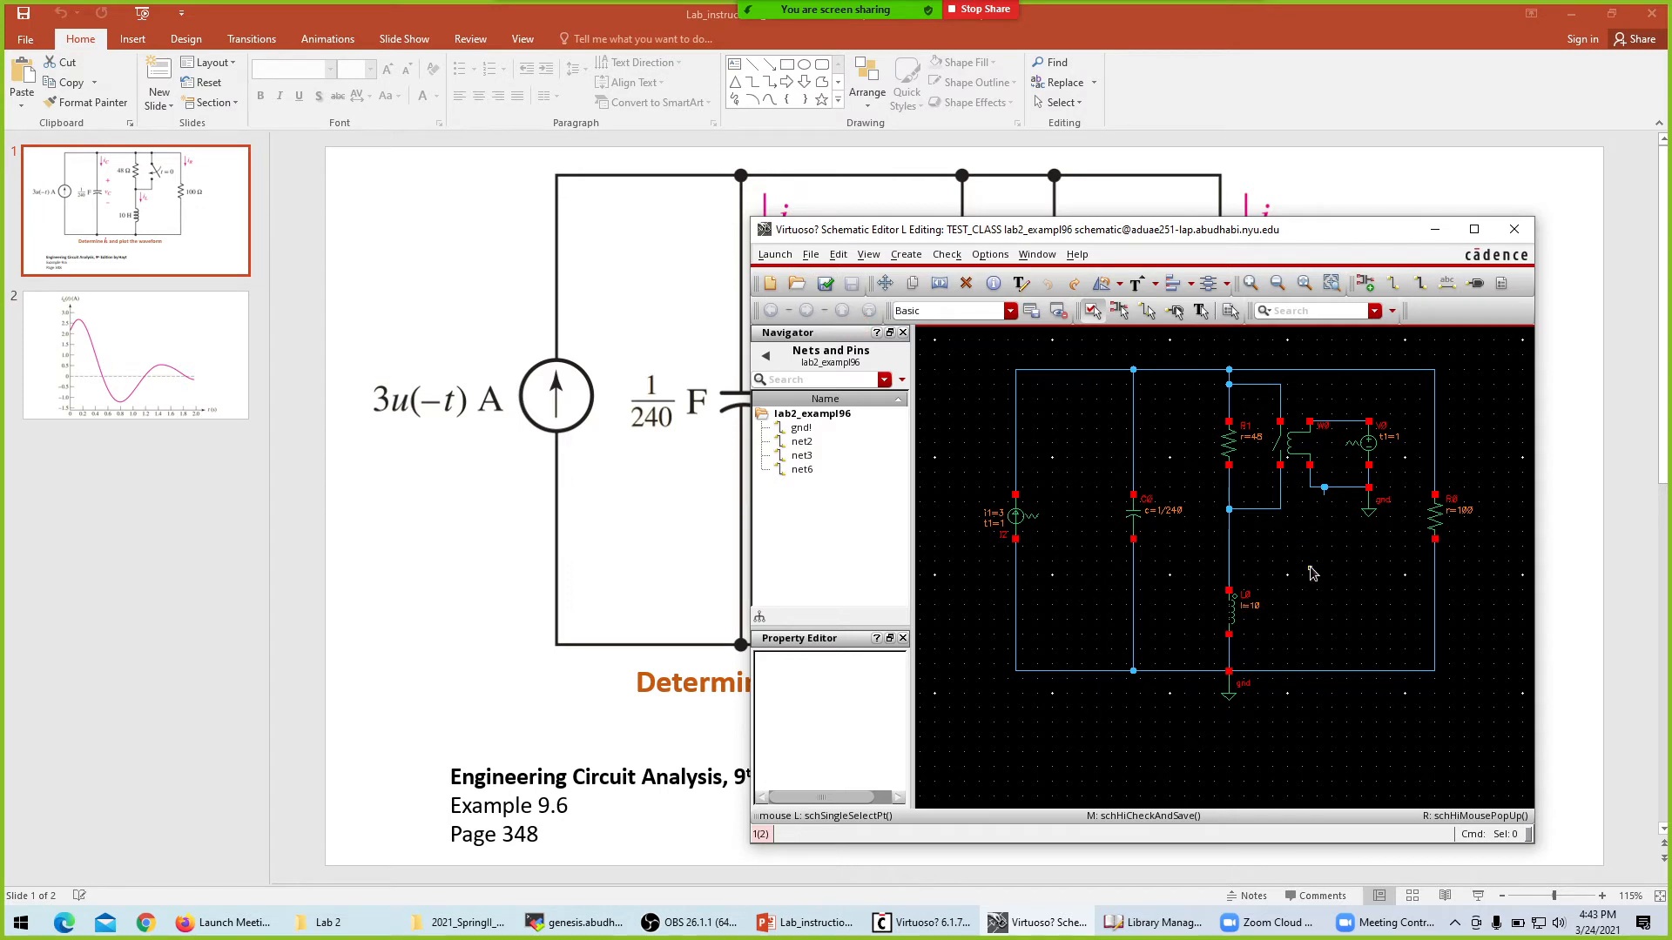
key(l)
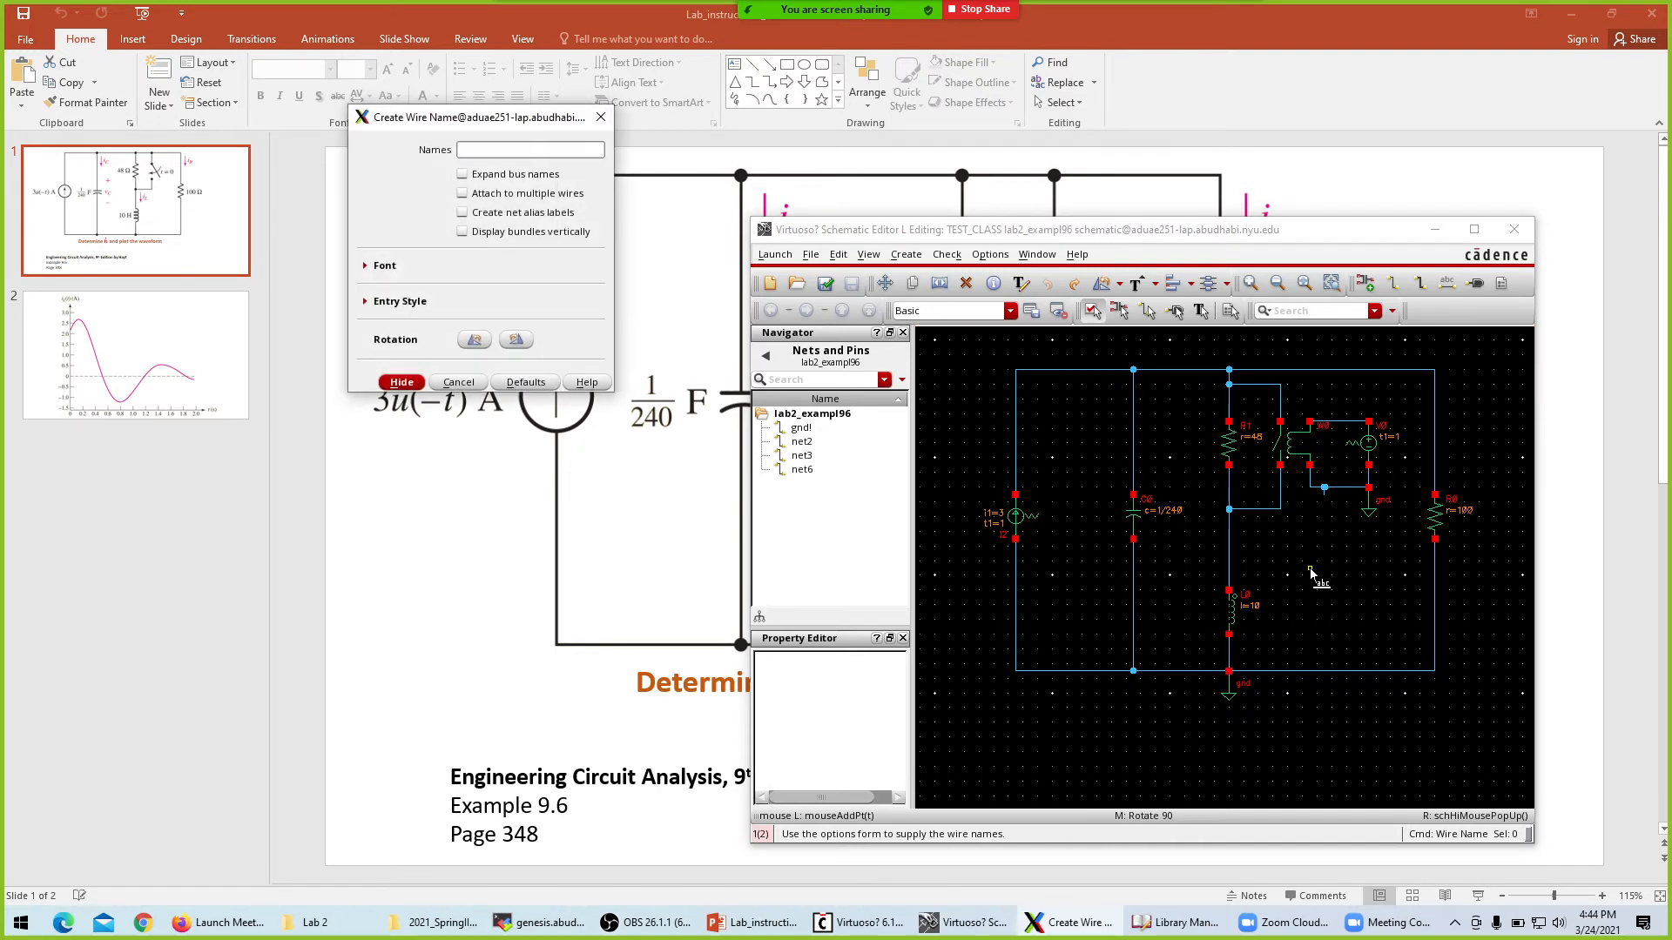
text(V-c)
key(Return)
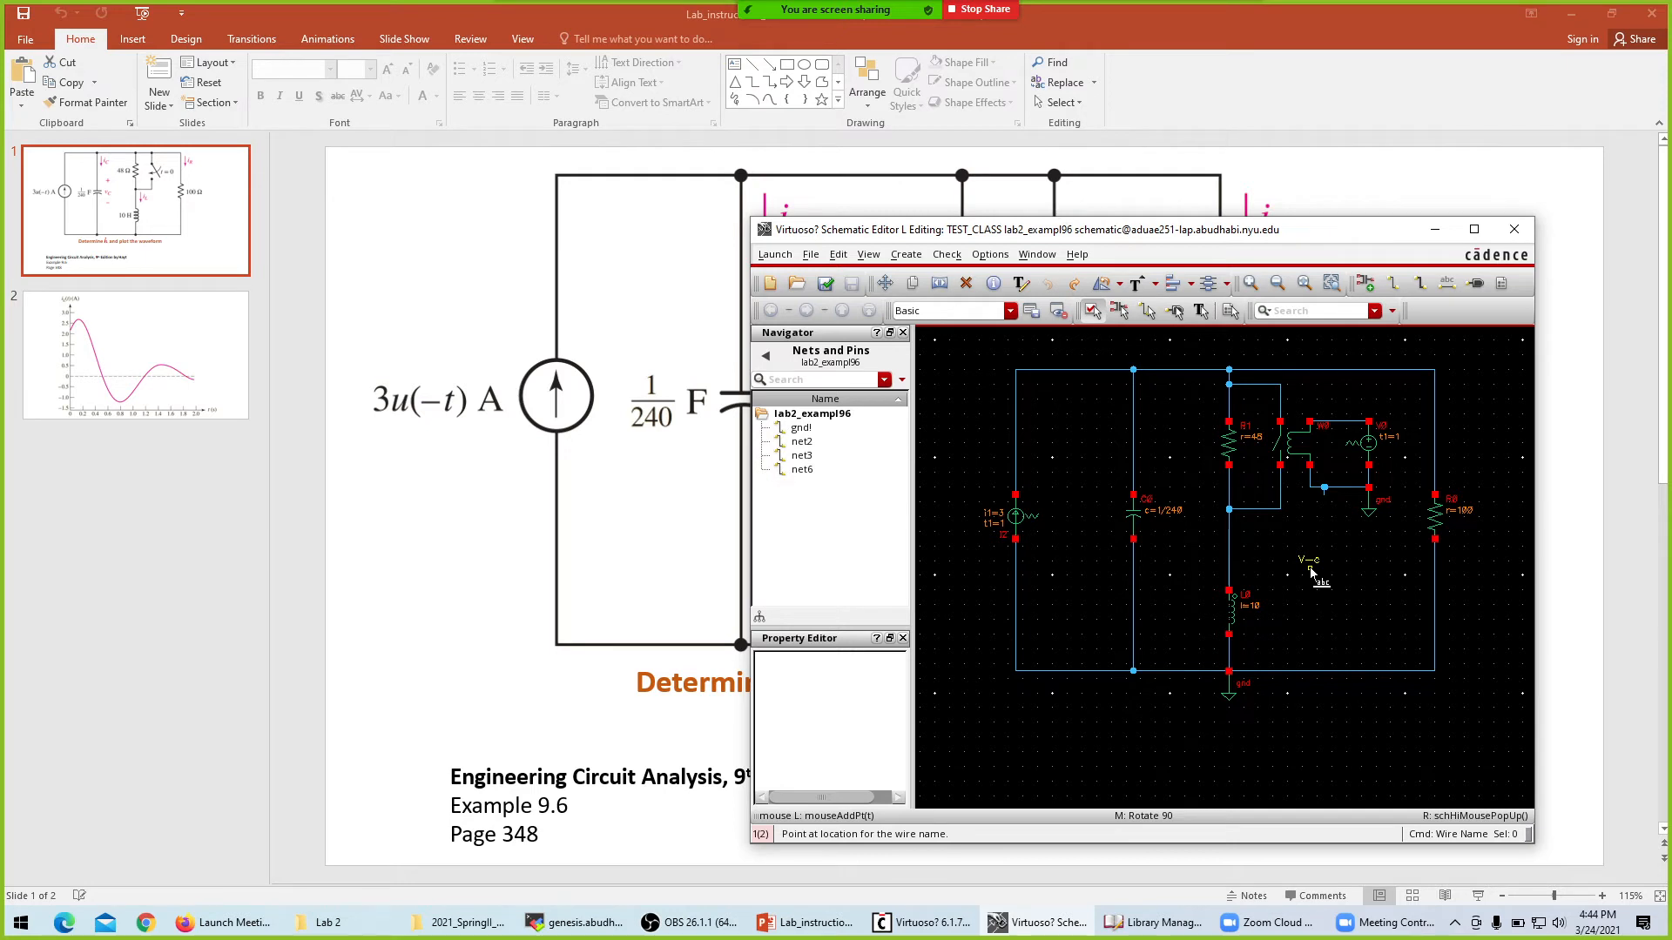
key(Escape)
Create the wire name v_c and place it on the wire above the capacitor.
text(lv)
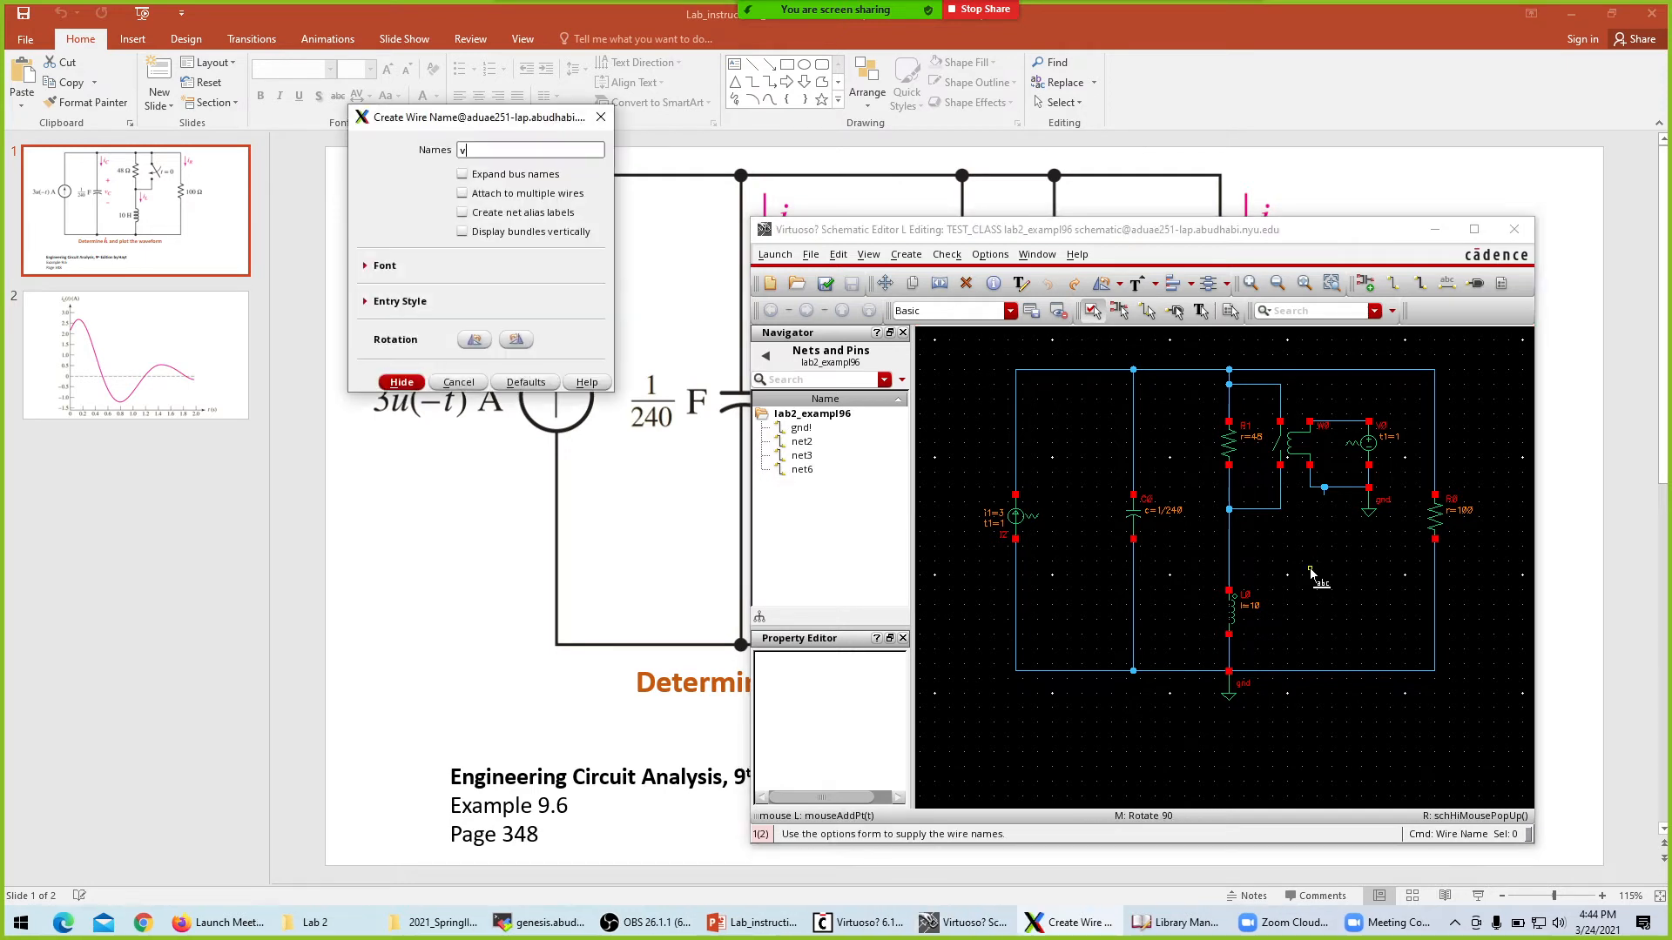
text(_c)
key(Return)
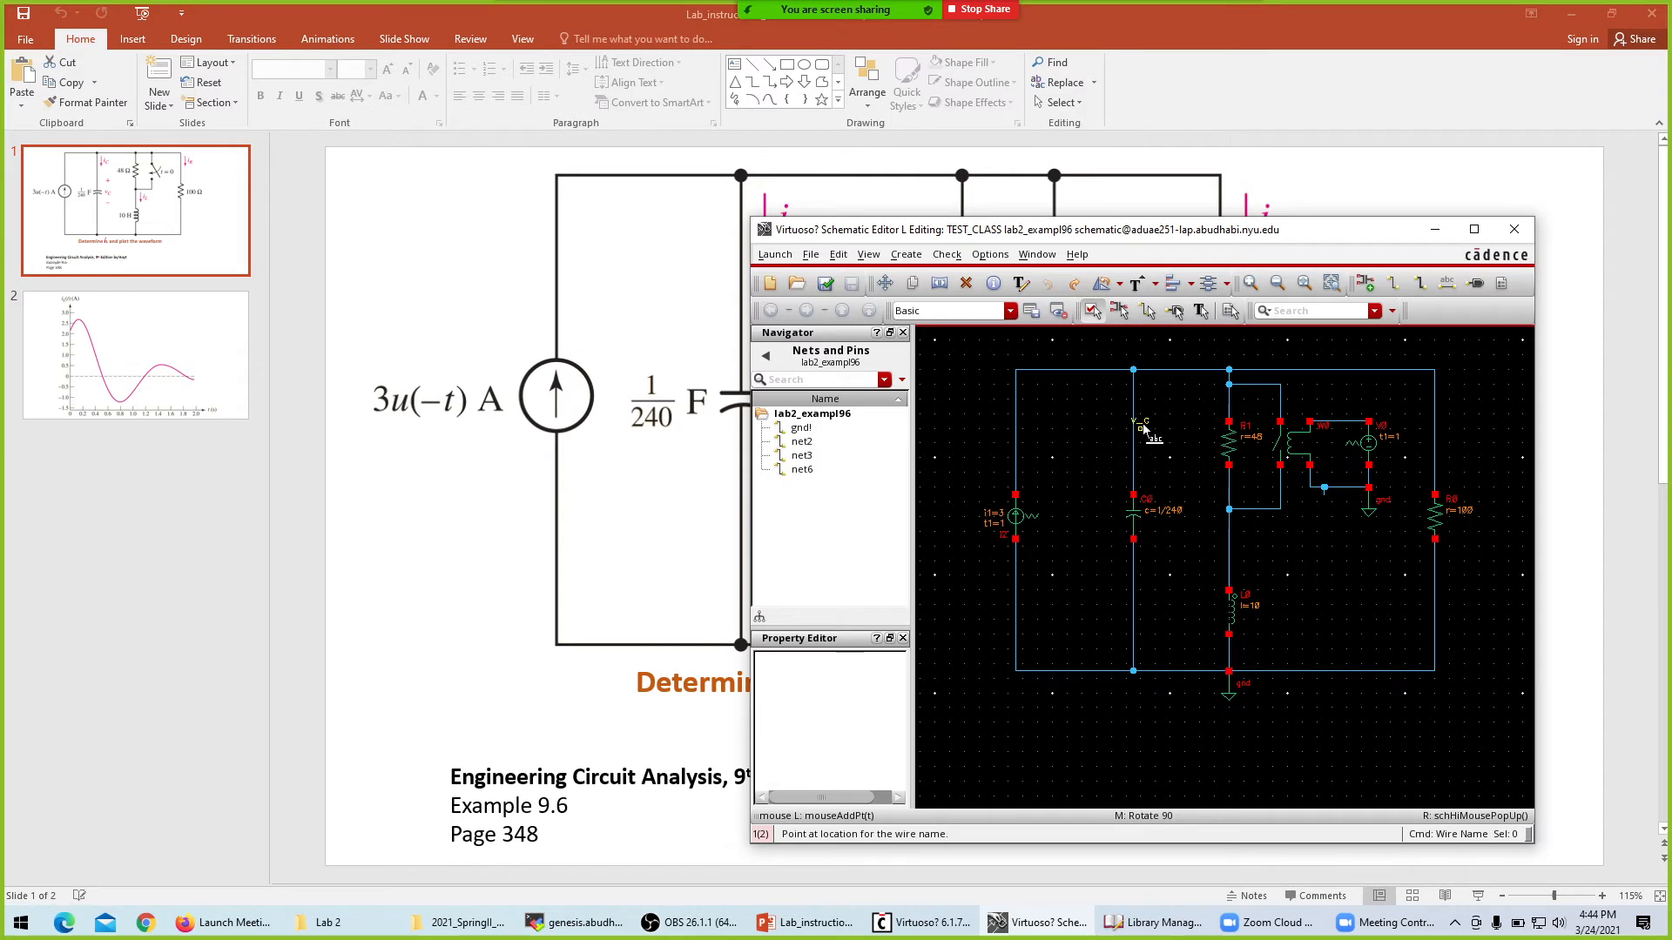
click(1135, 426)
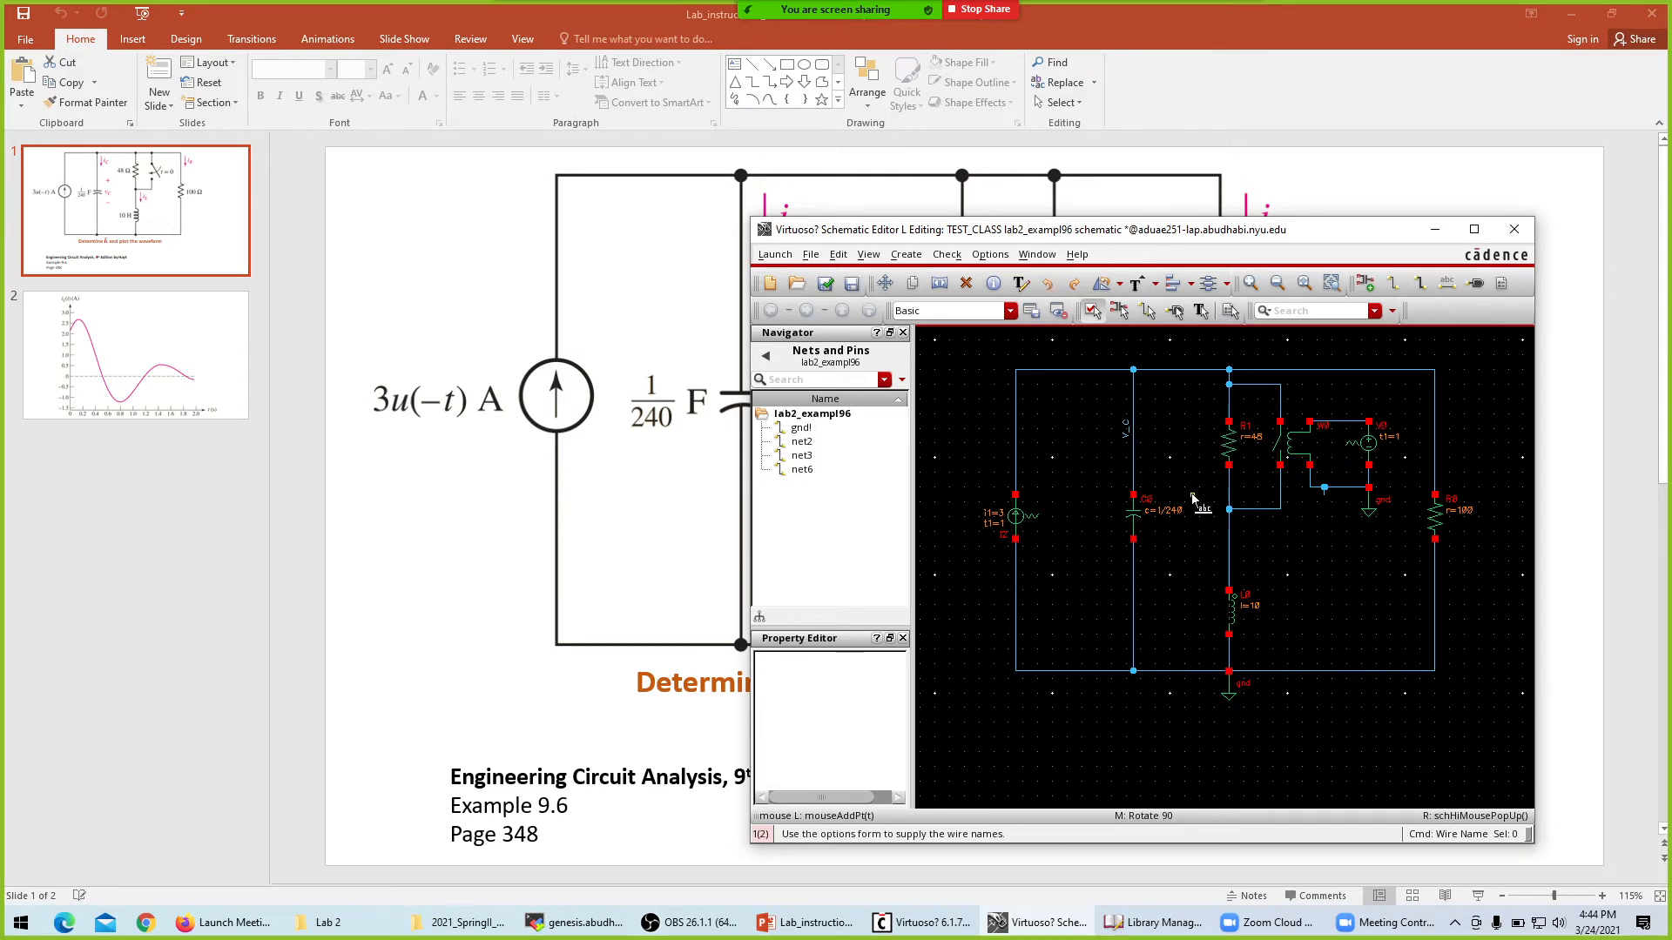
Create the wire name v_switch and place it on the wire between the switch's upper control terminal and the voltage source.
key(l)
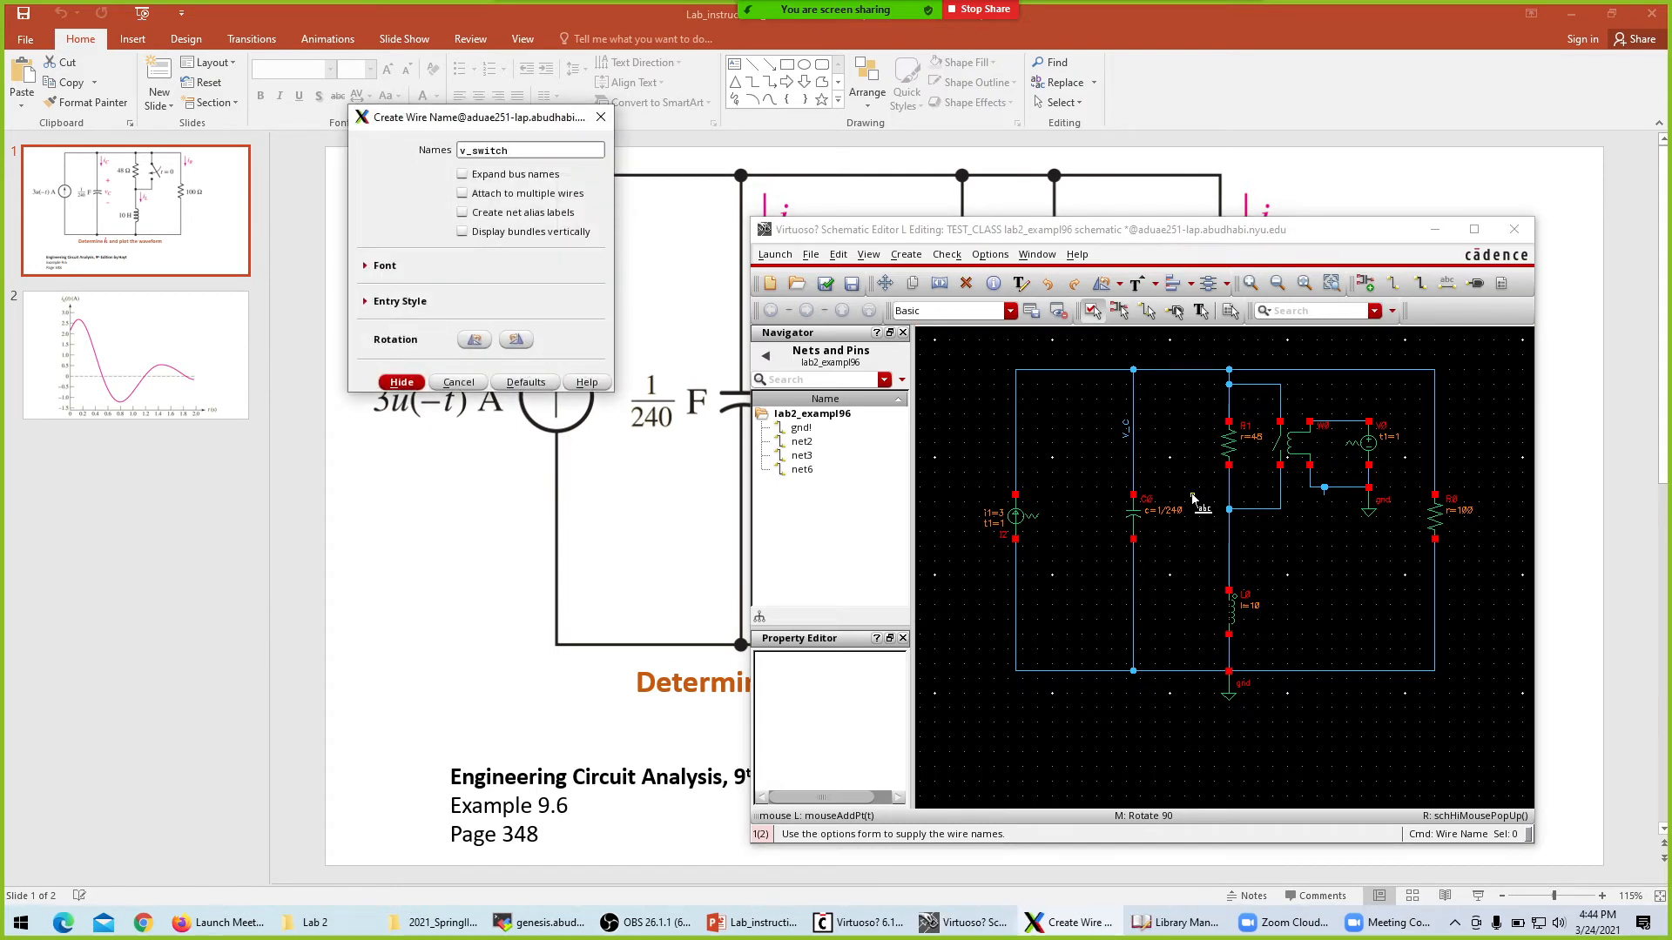
key(Return)
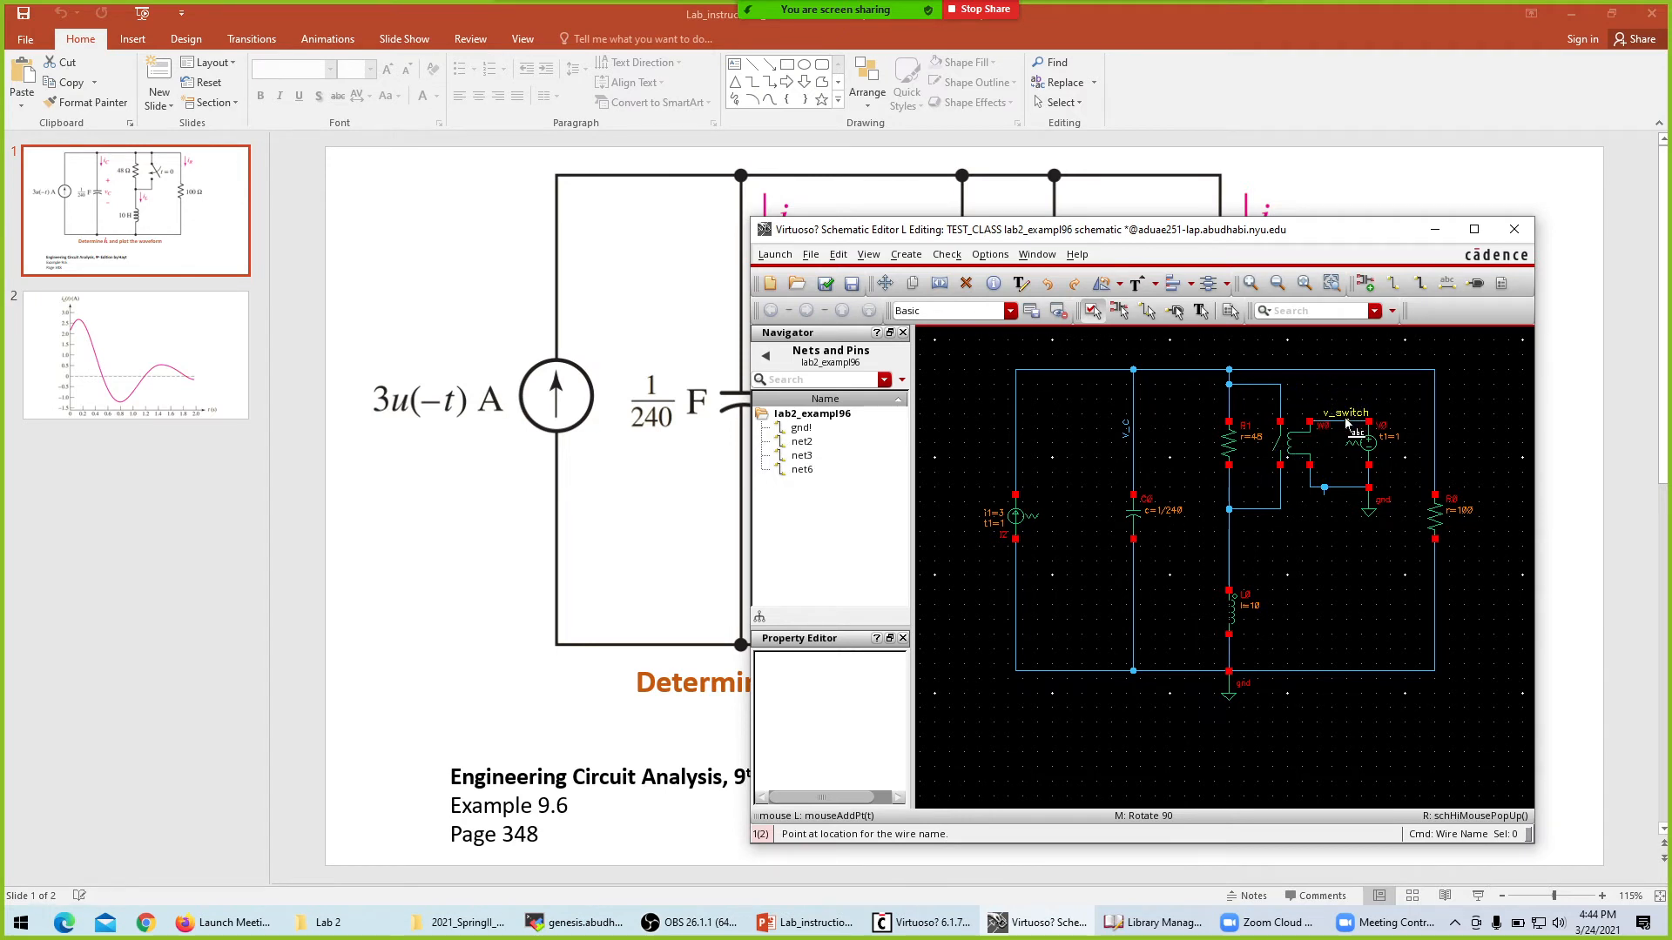
click(1345, 416)
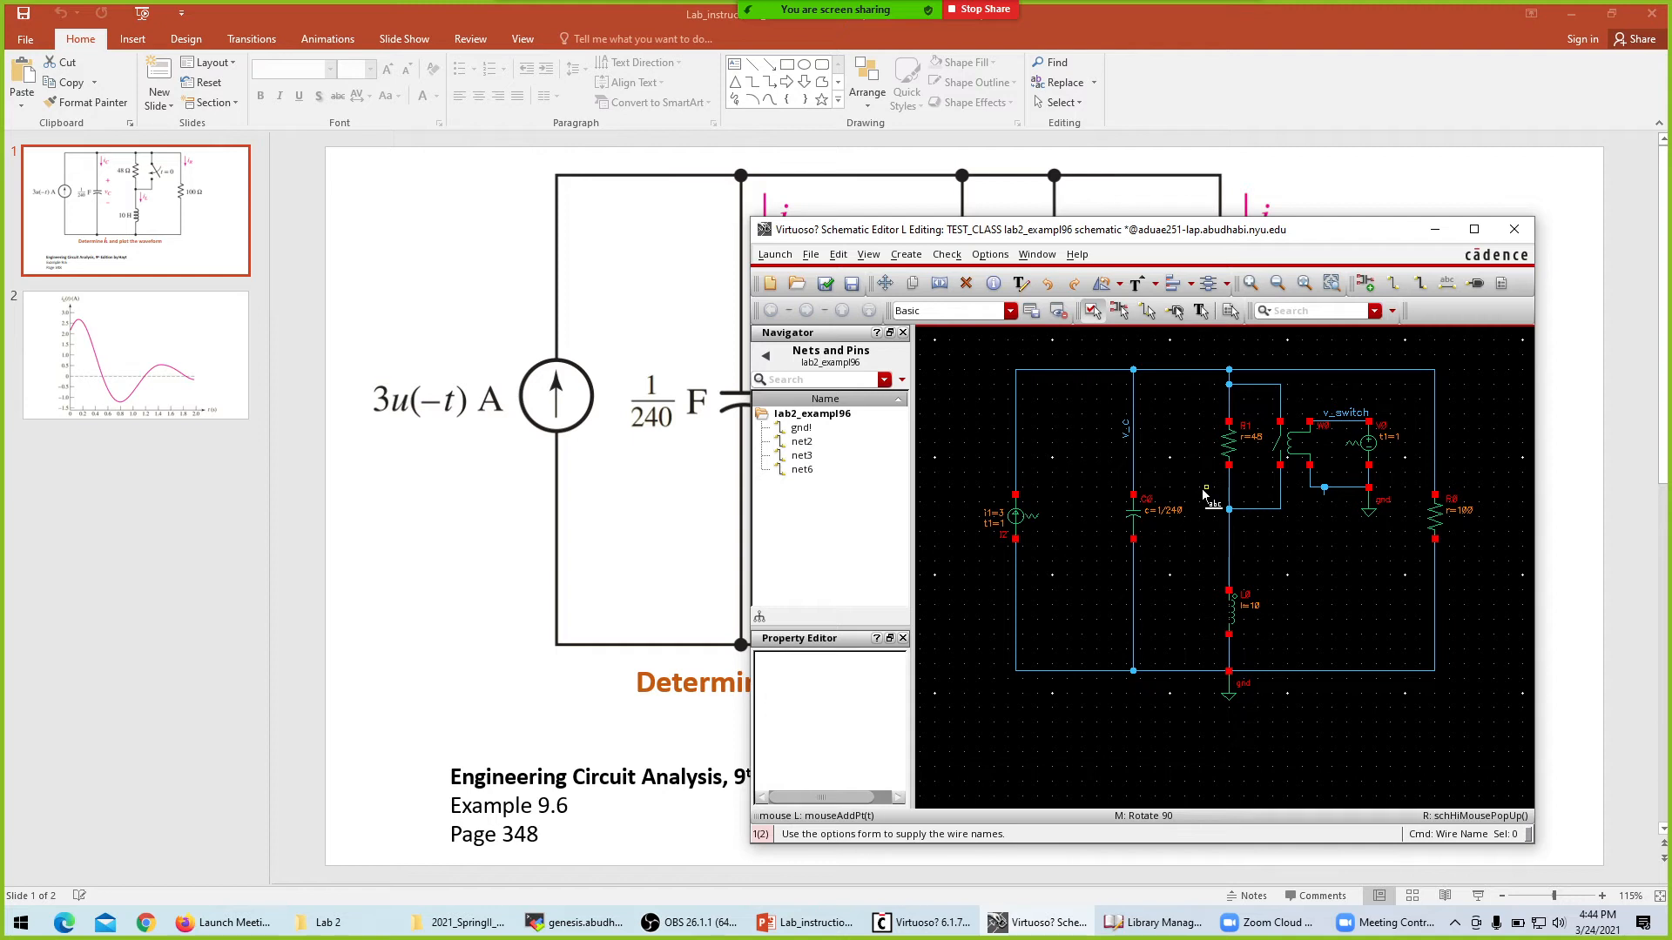
Create the wire name V_L and place it, rotated vertically, on the wire above the inductor.
key(F3)
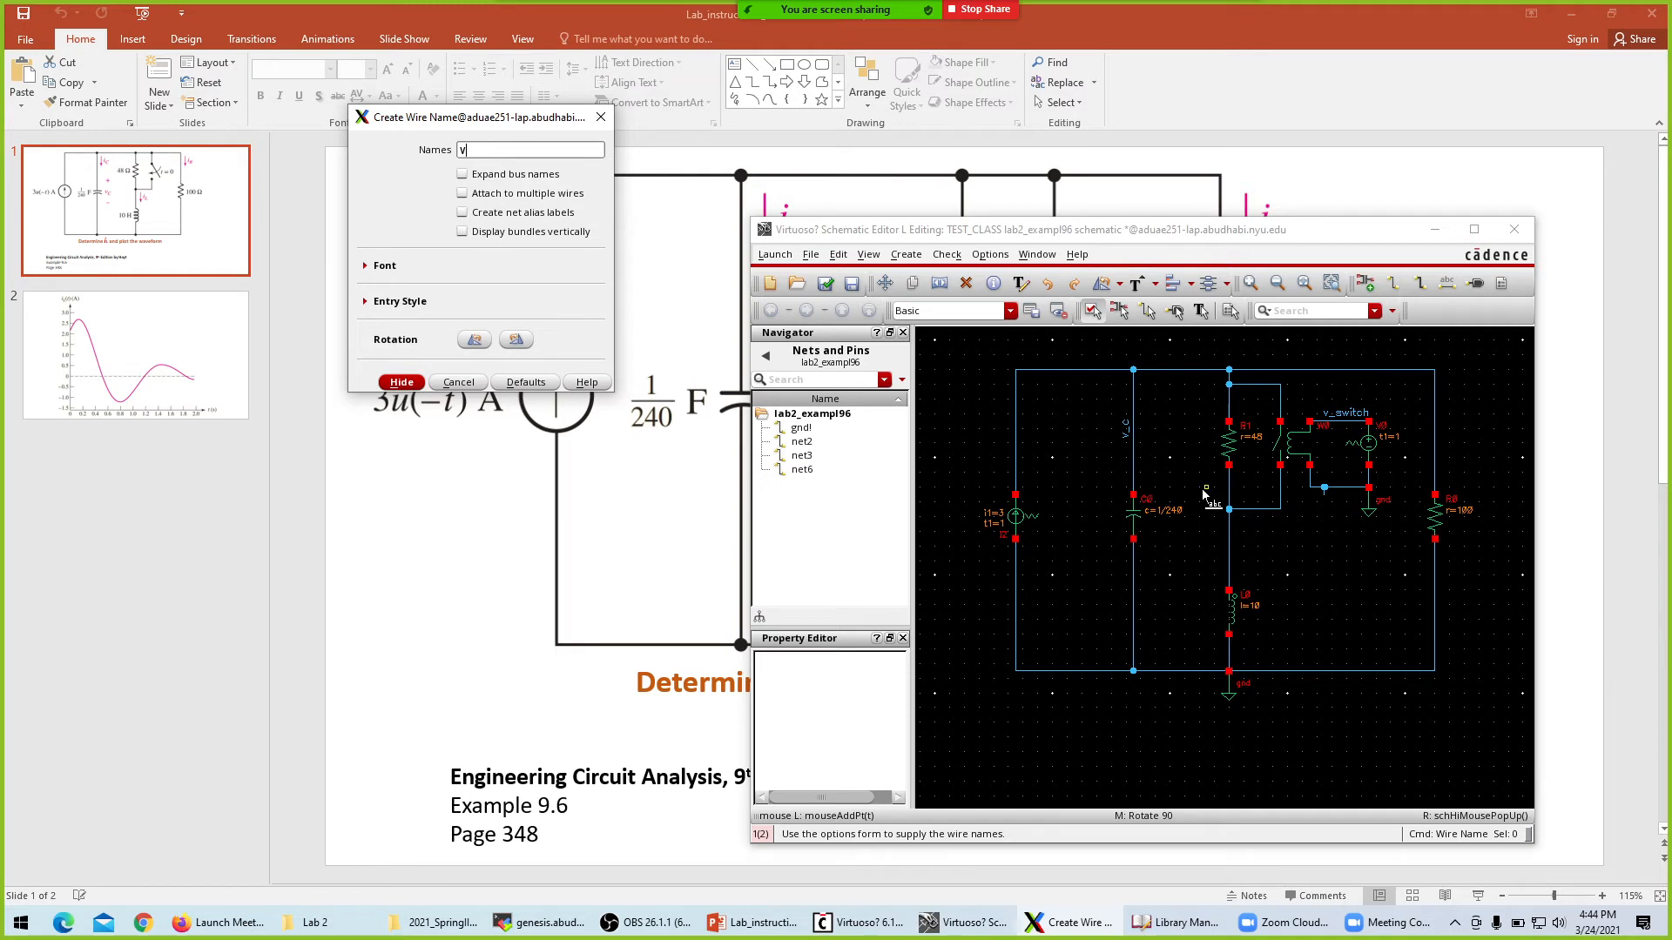
text(L)
key(Return)
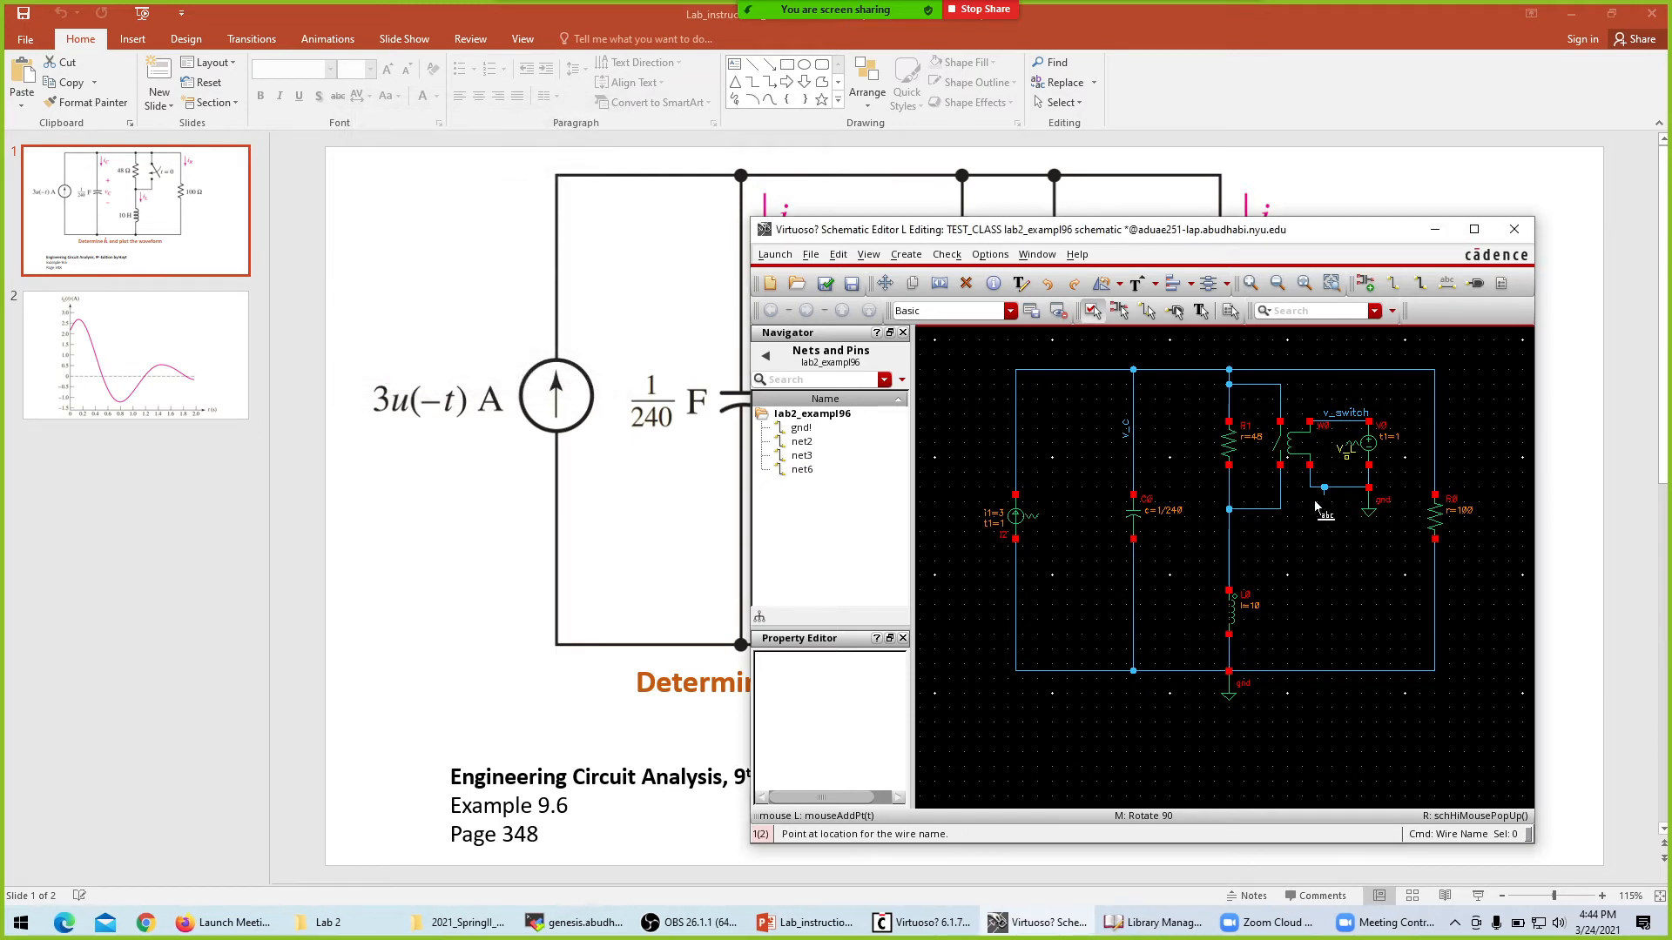
middle_click(1232, 564)
click(1232, 563)
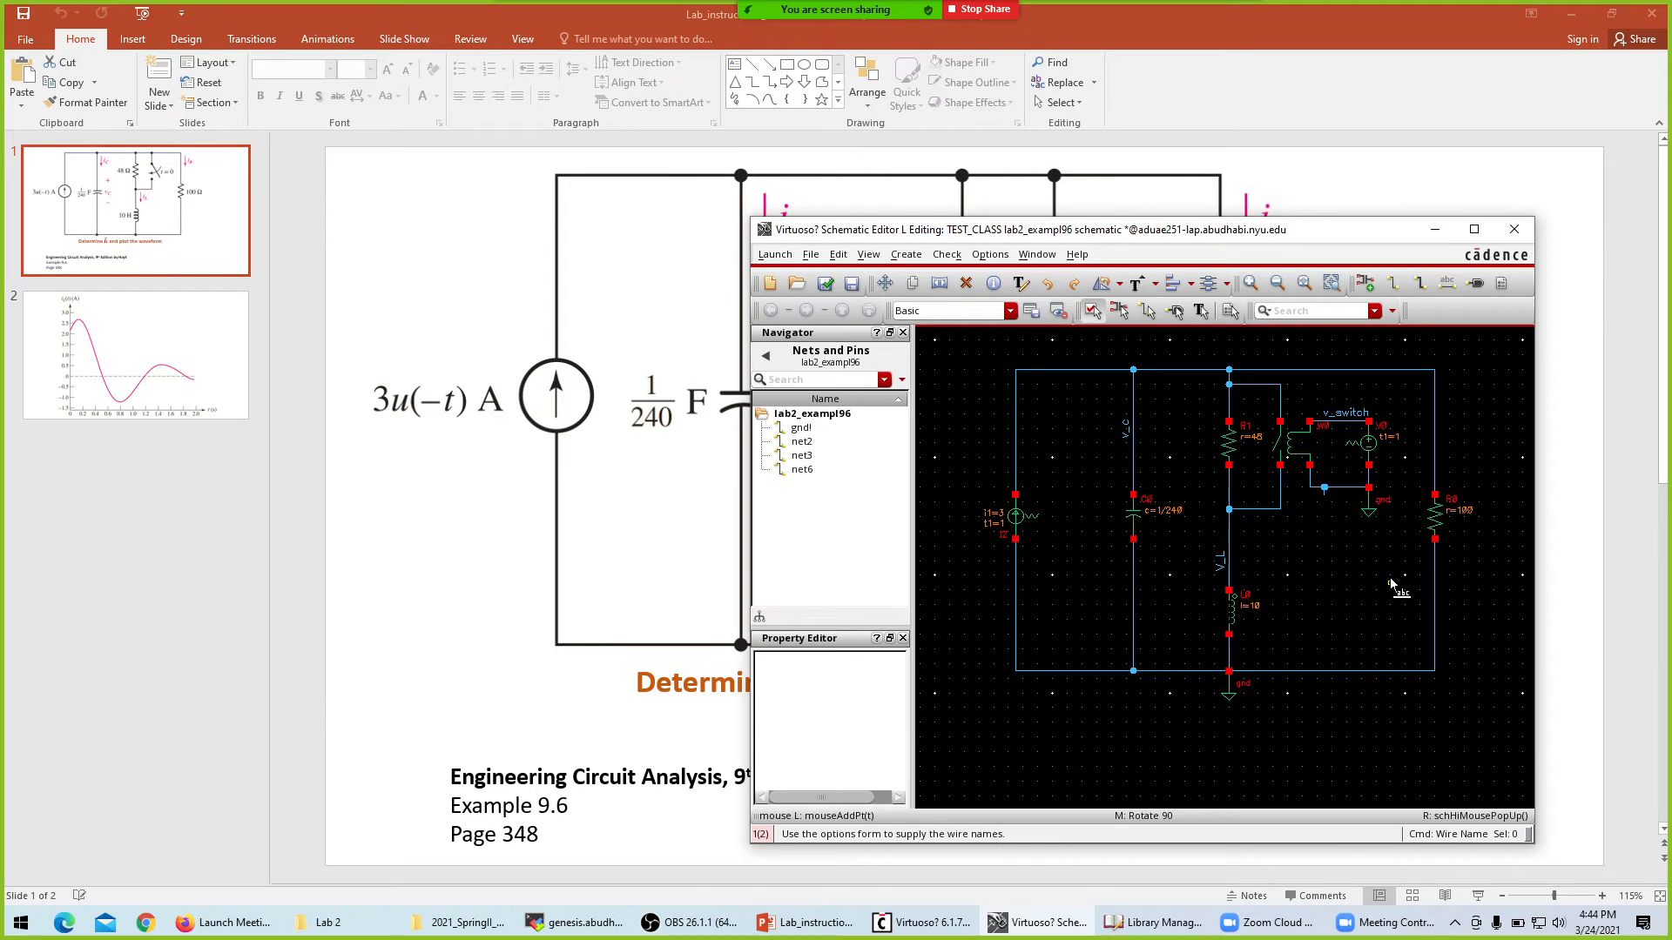
text(lv)
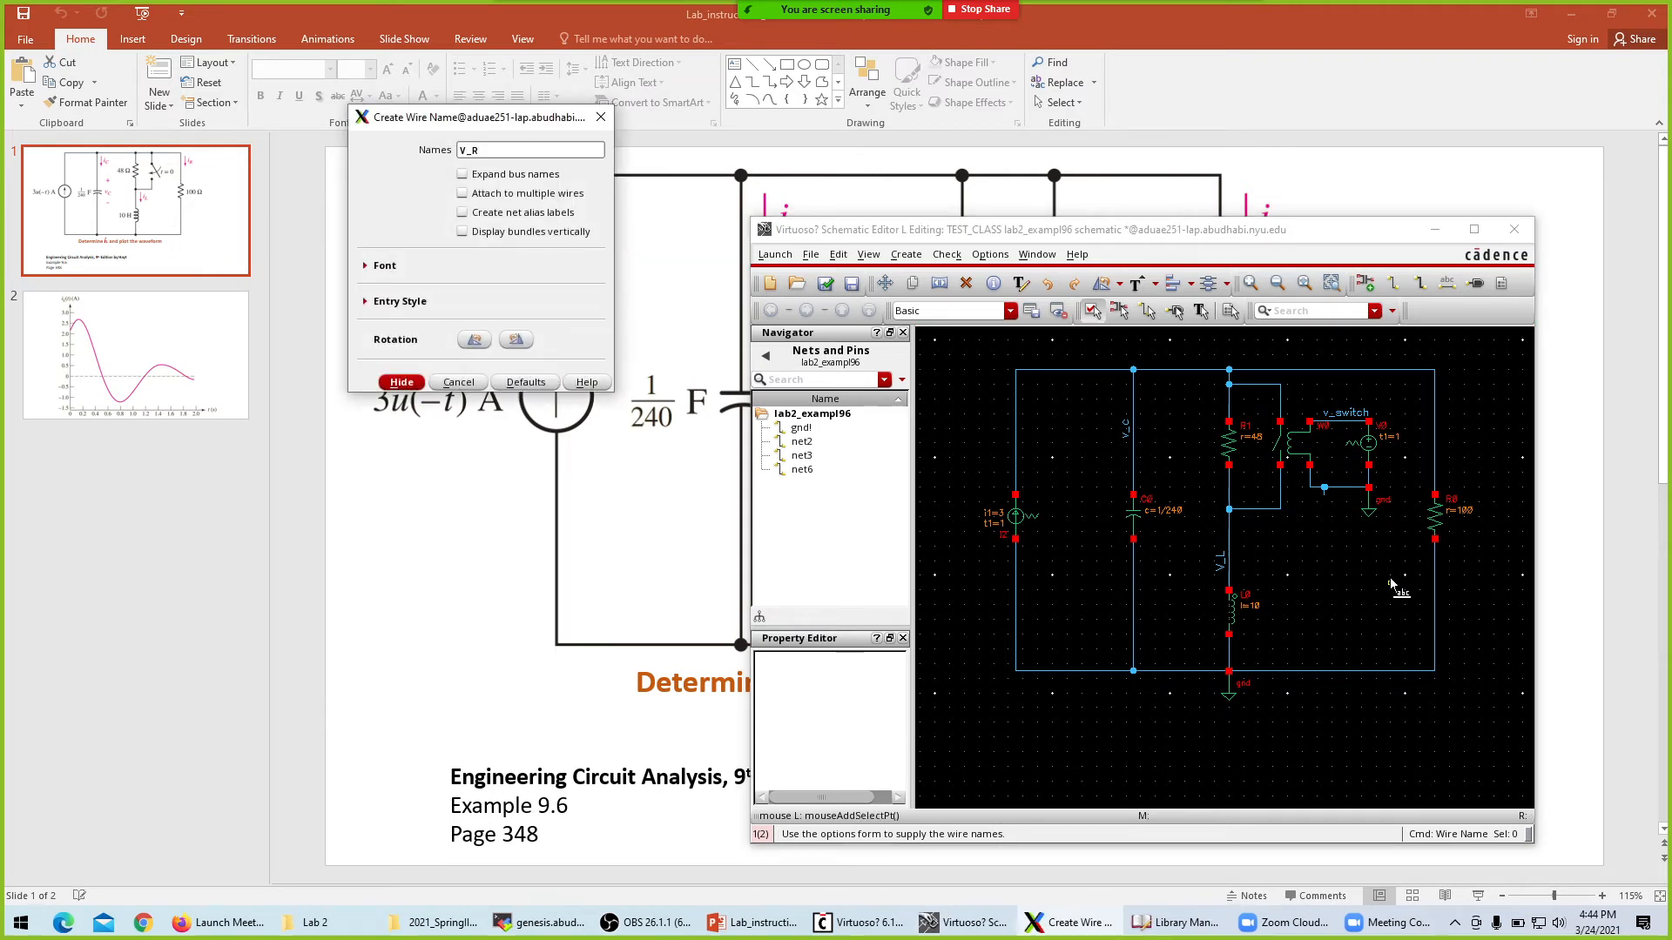
key(Return)
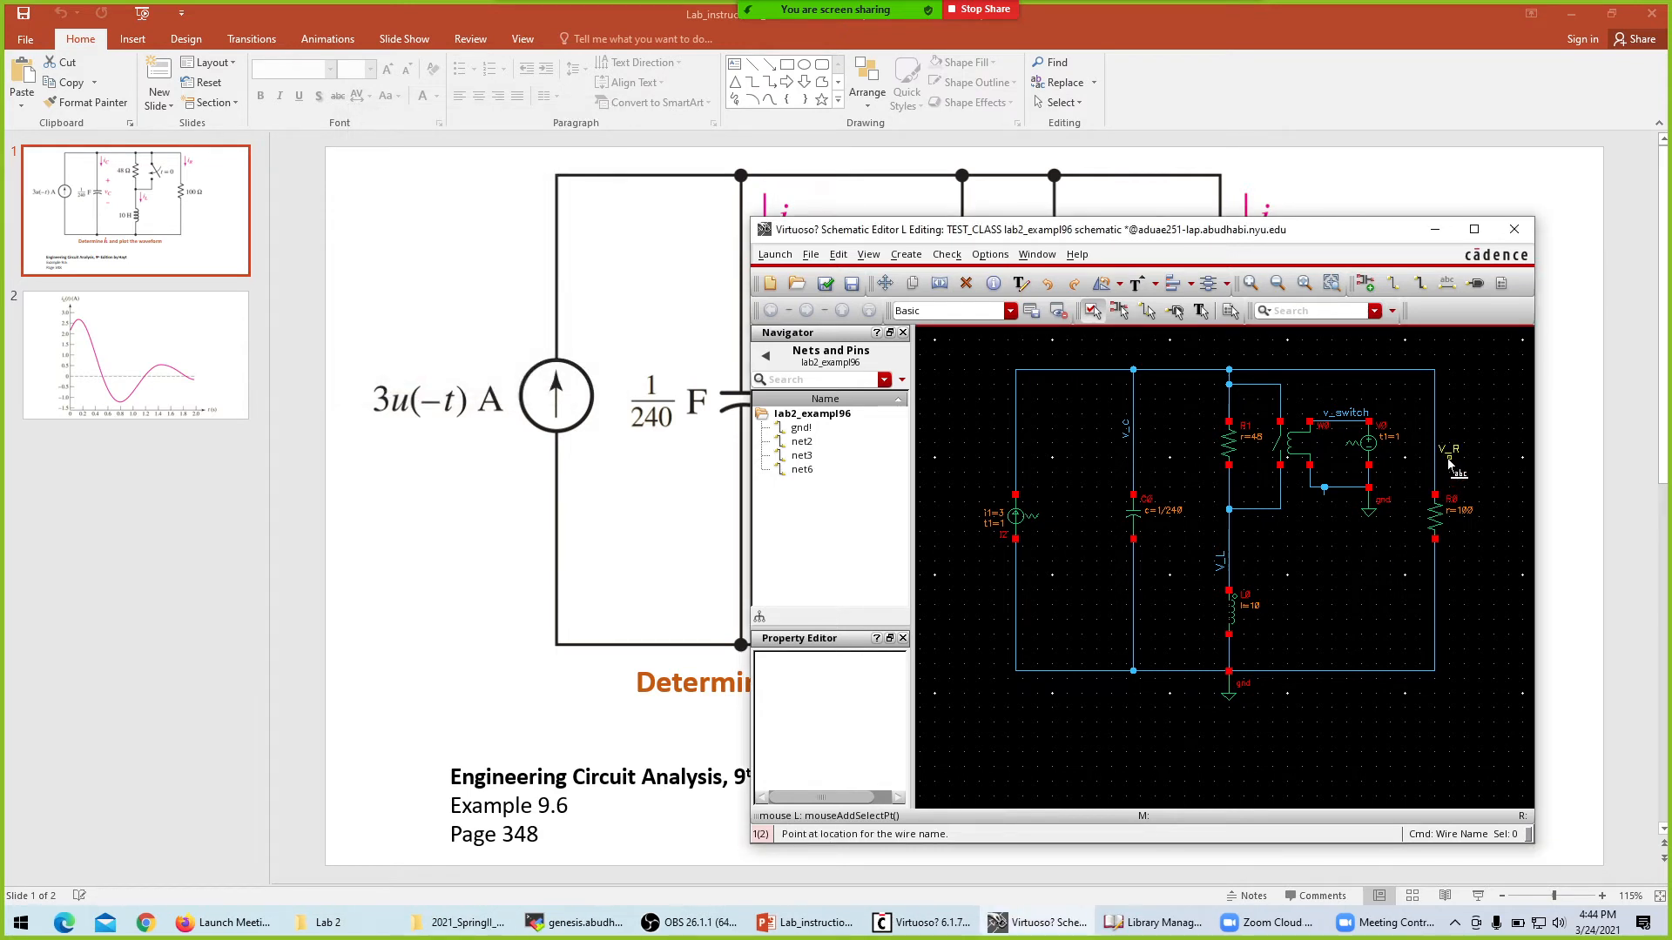
click(1439, 591)
key(Escape)
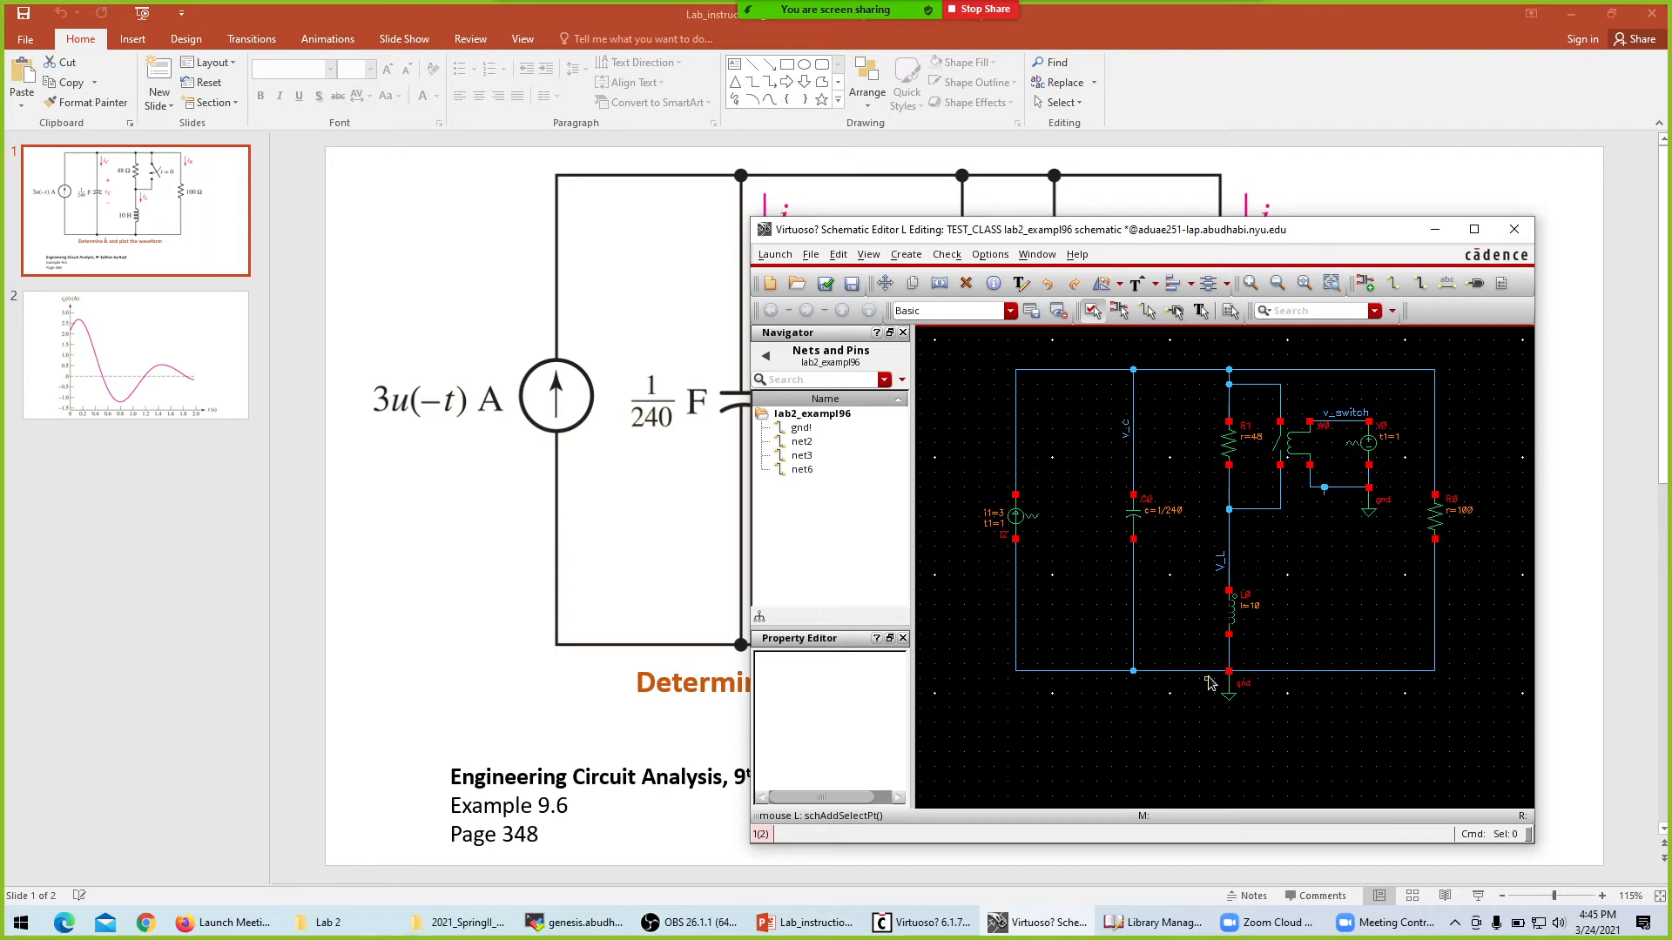
Check and save the labelled schematic and fit it to the enlarged editor window.
click(825, 286)
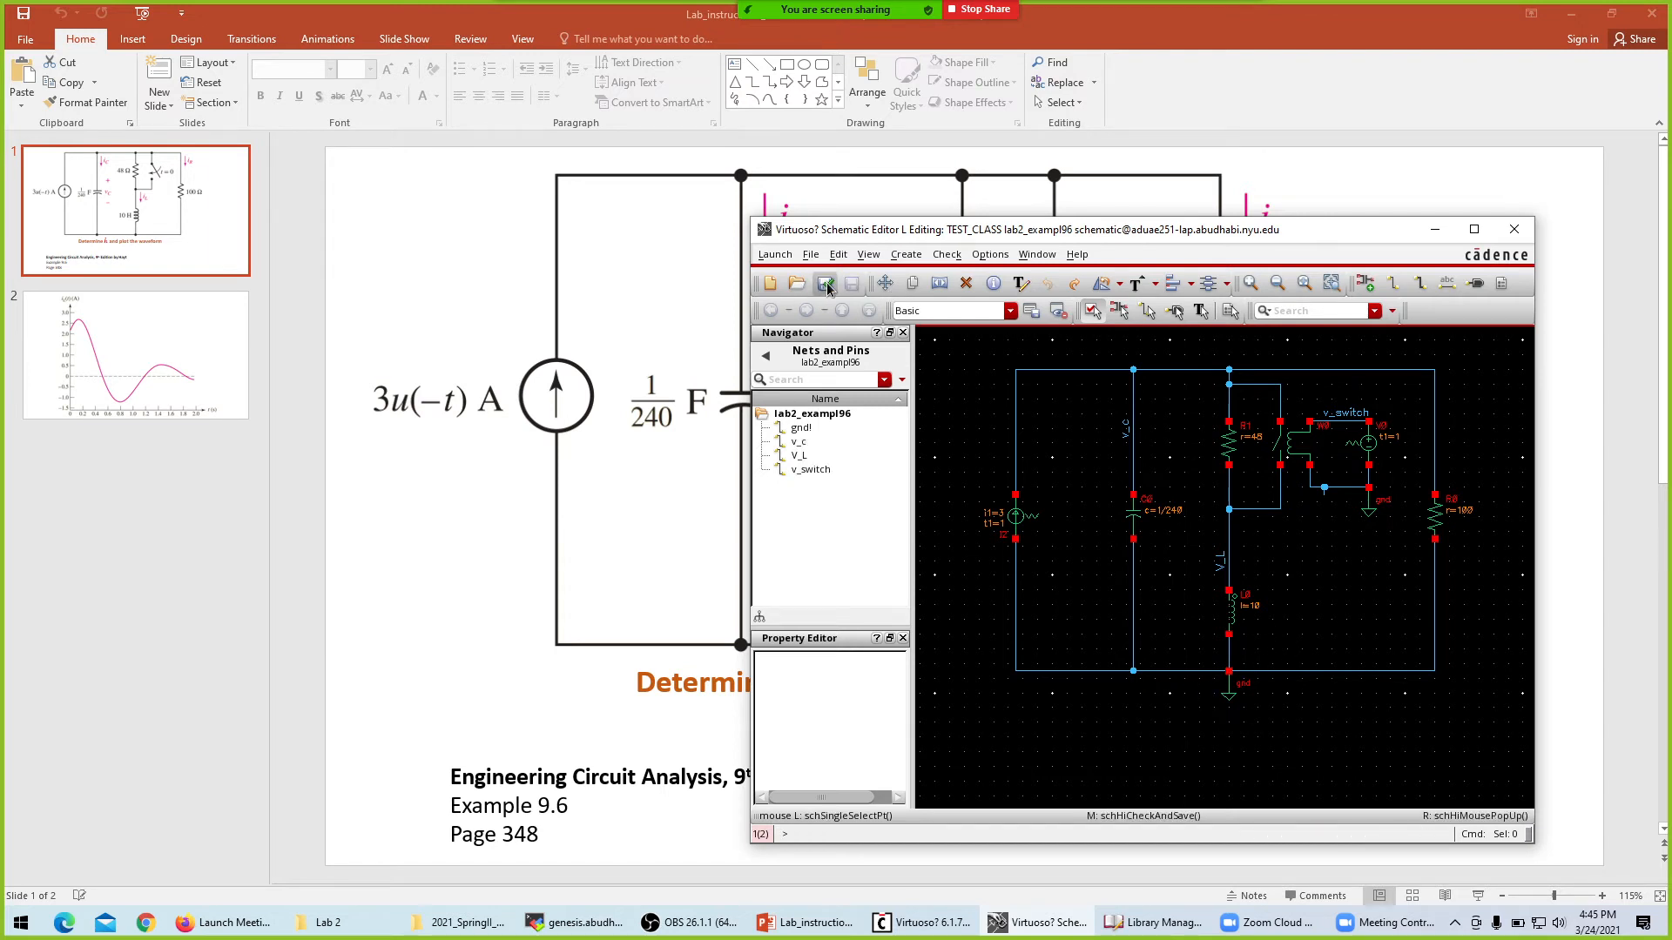
double_click(1103, 231)
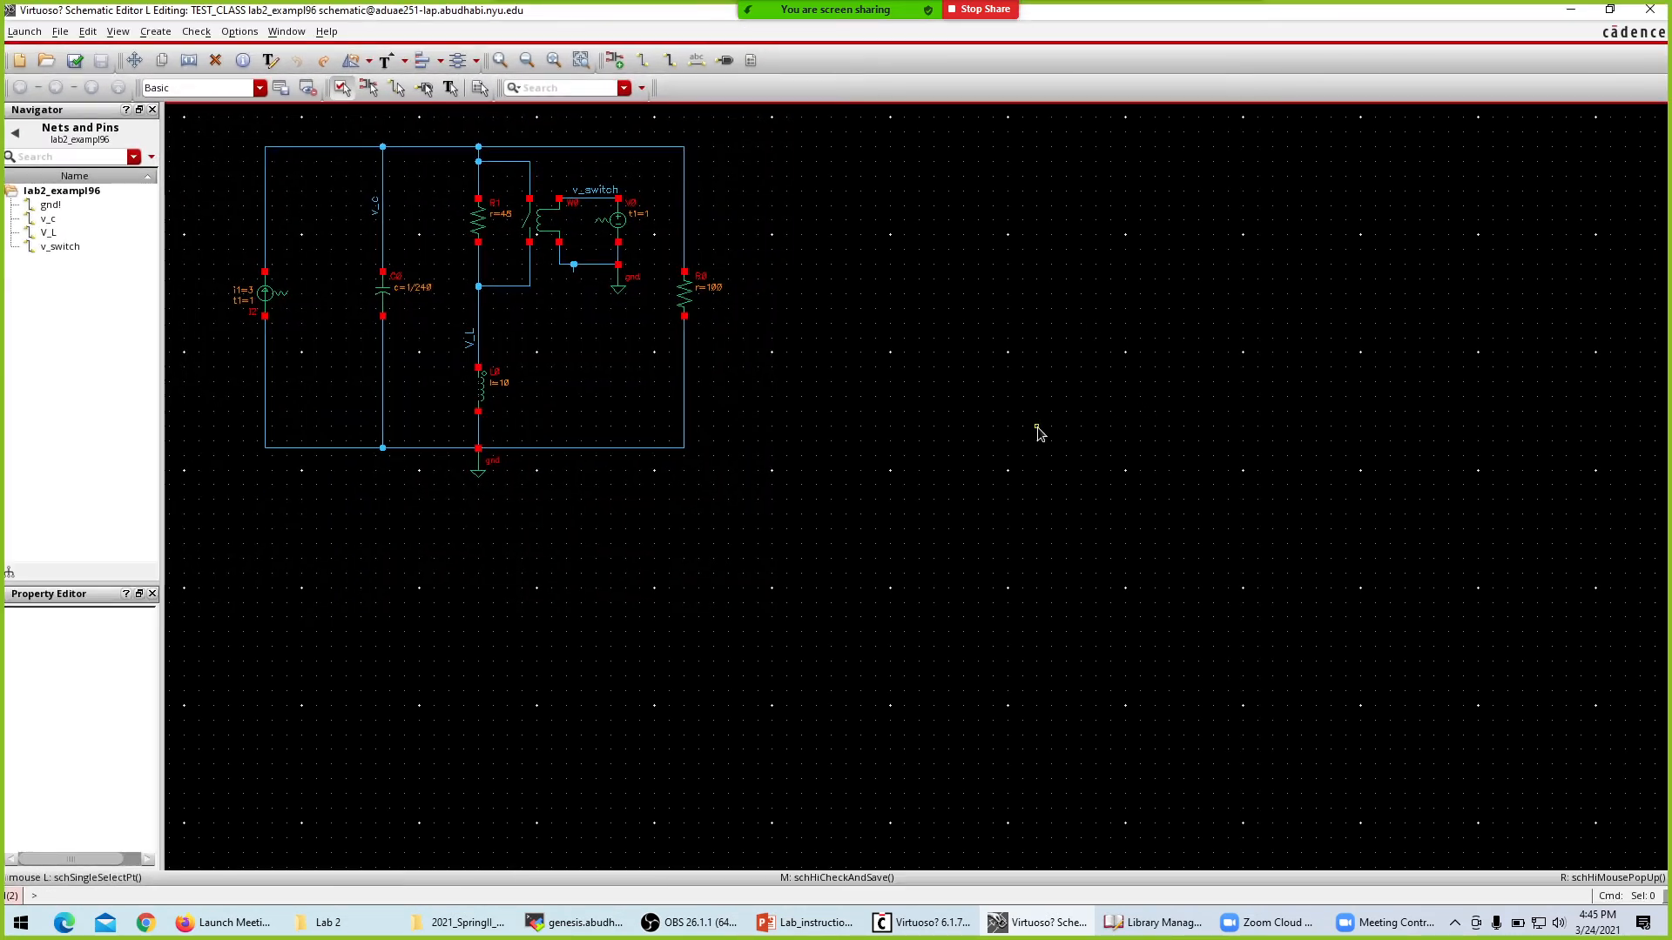
key(f)
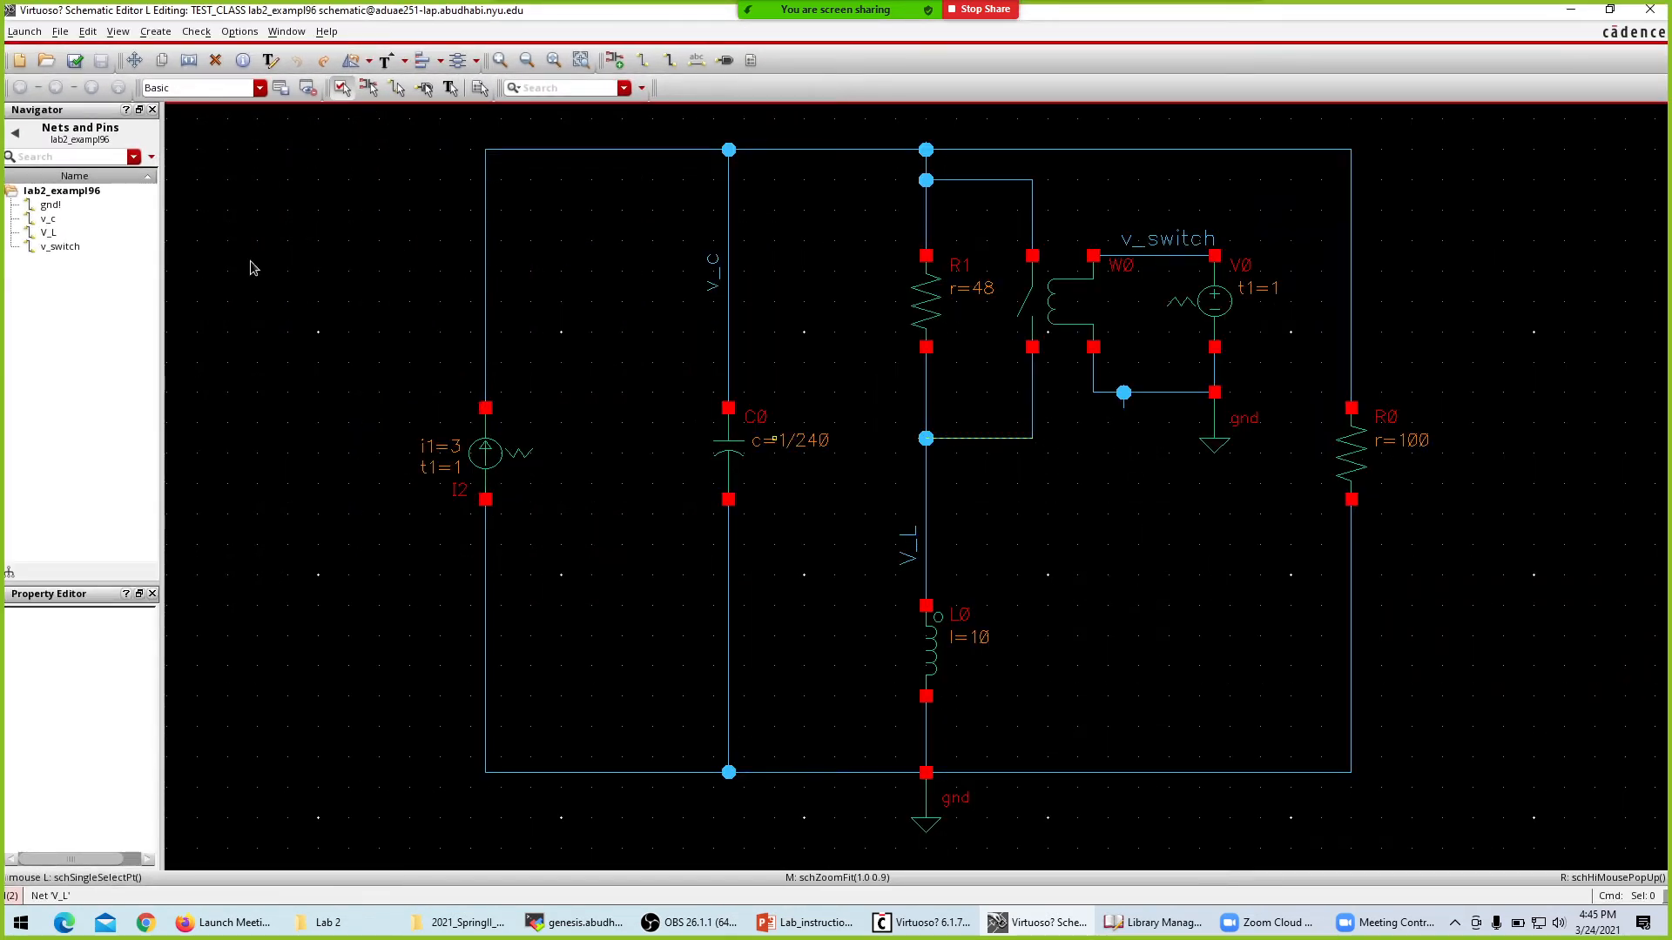
Create a new ADE XL view named adexl for lab2_exampl96 in a new tab and add a test using its schematic.
click(24, 32)
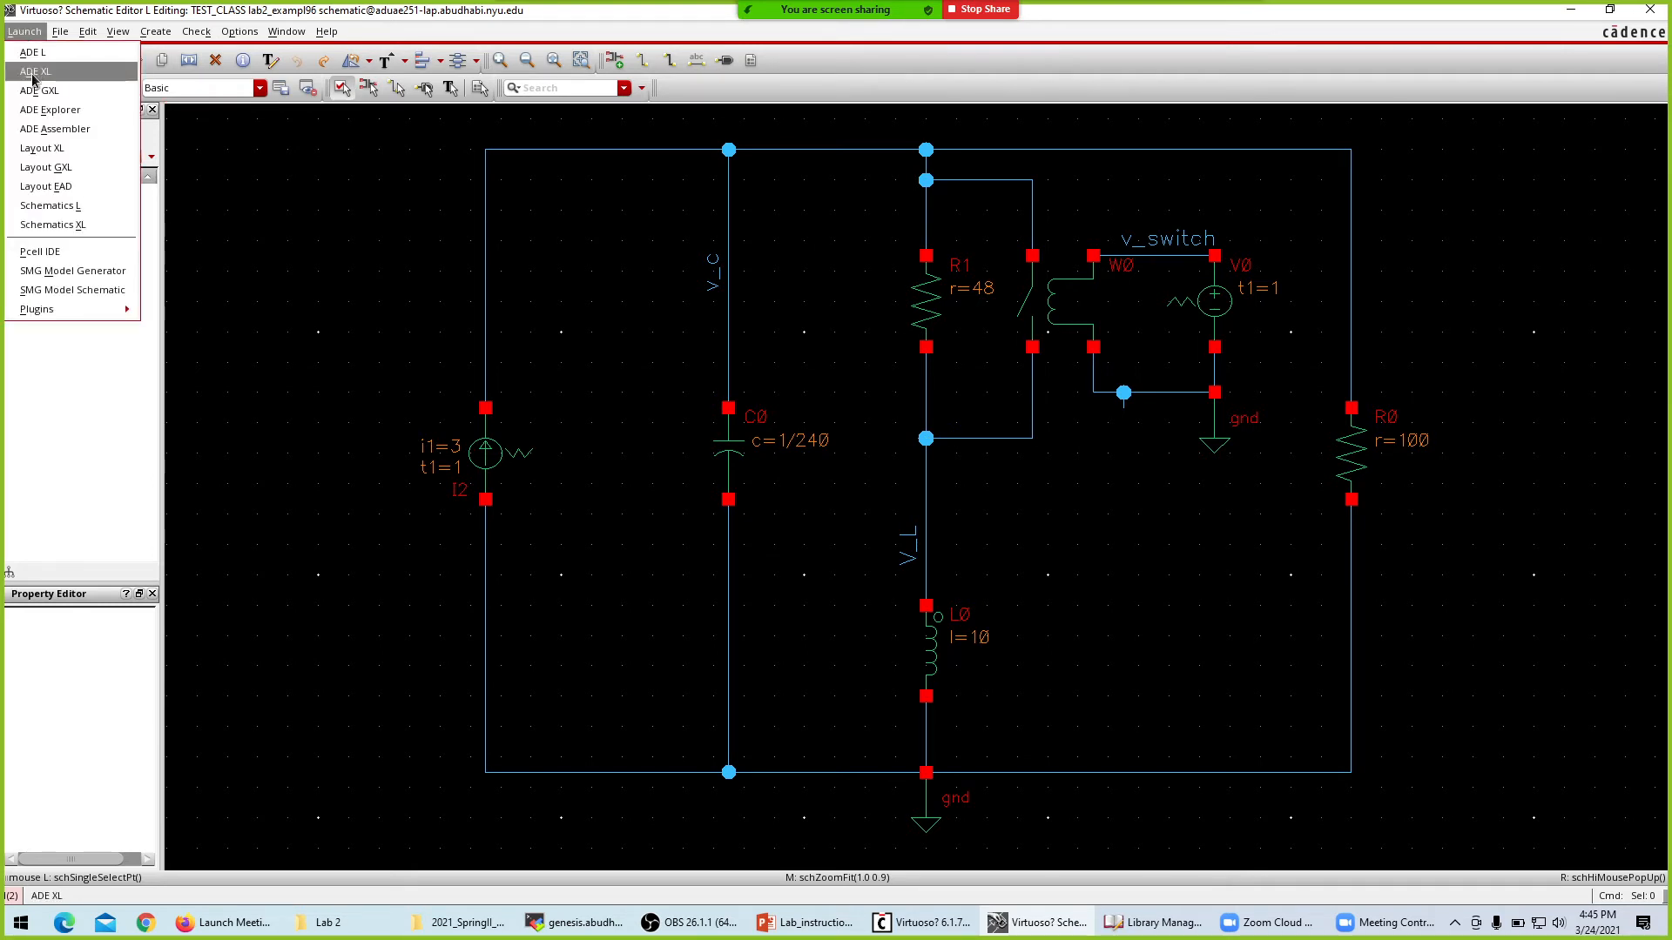
click(33, 73)
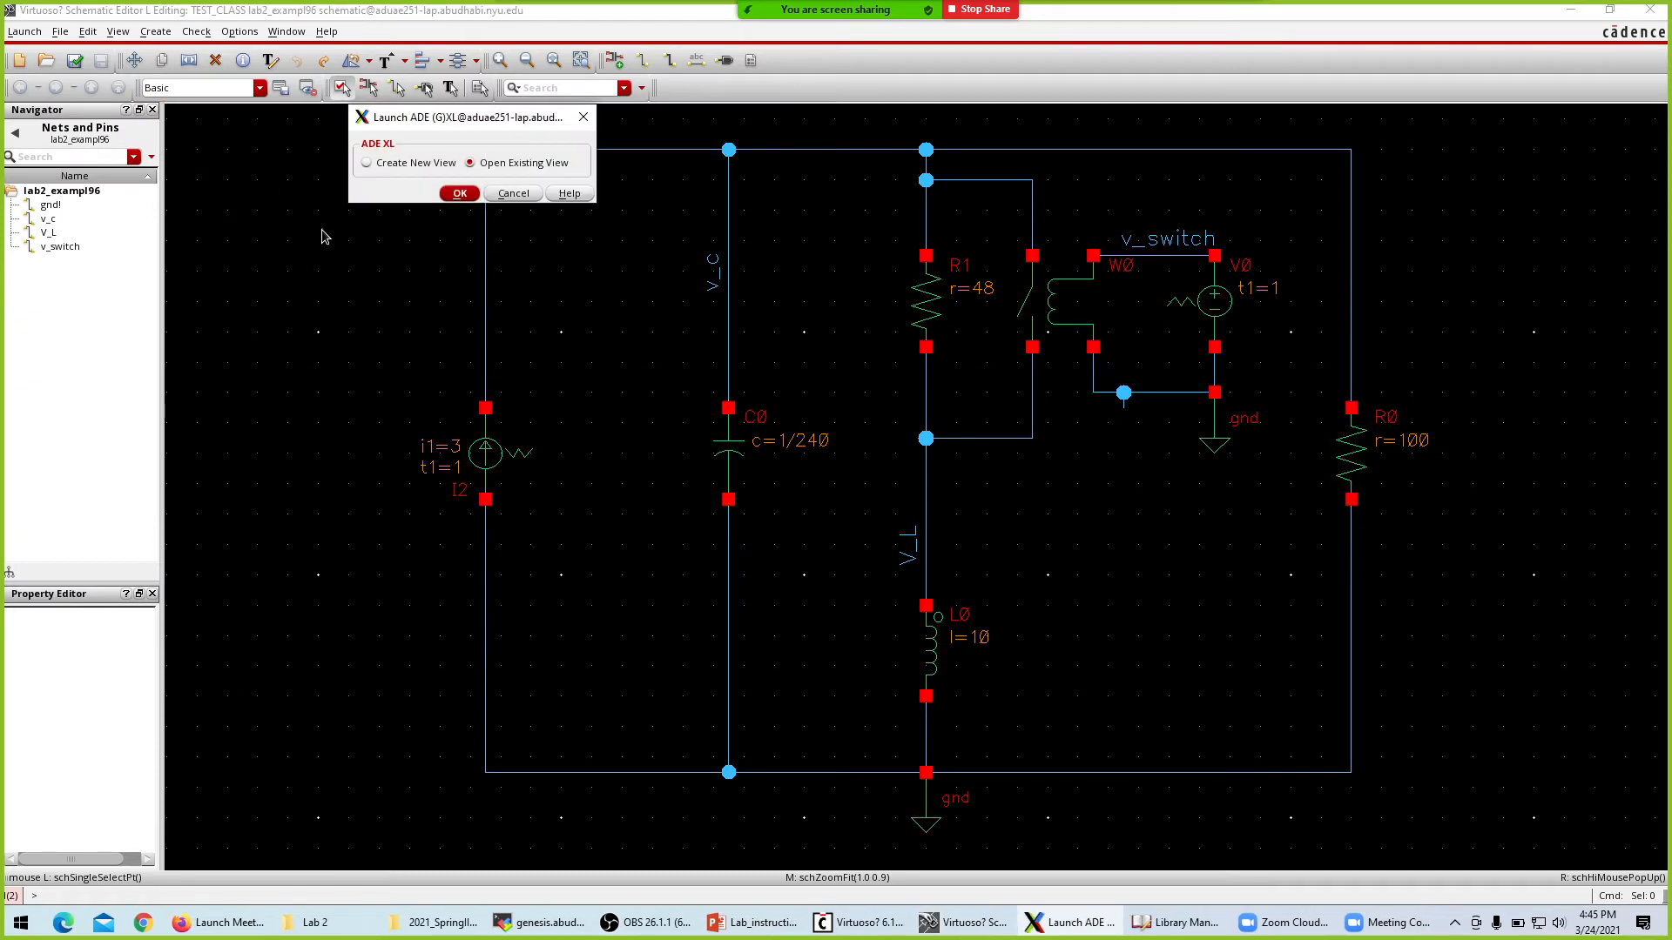
click(371, 164)
click(460, 195)
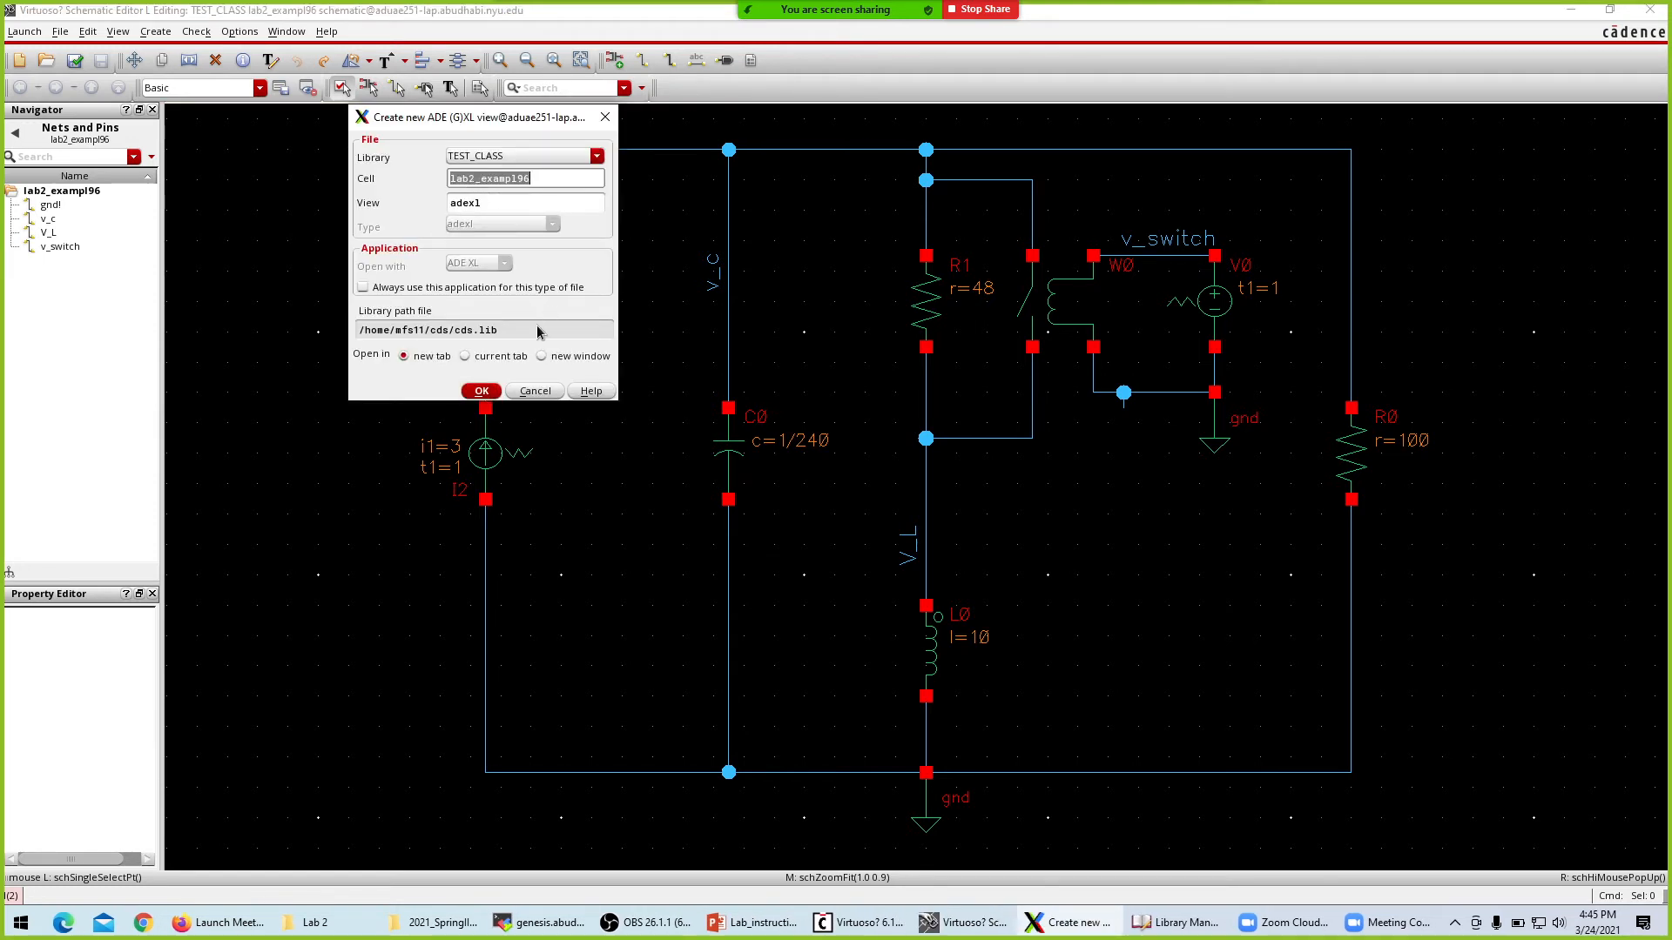
click(482, 391)
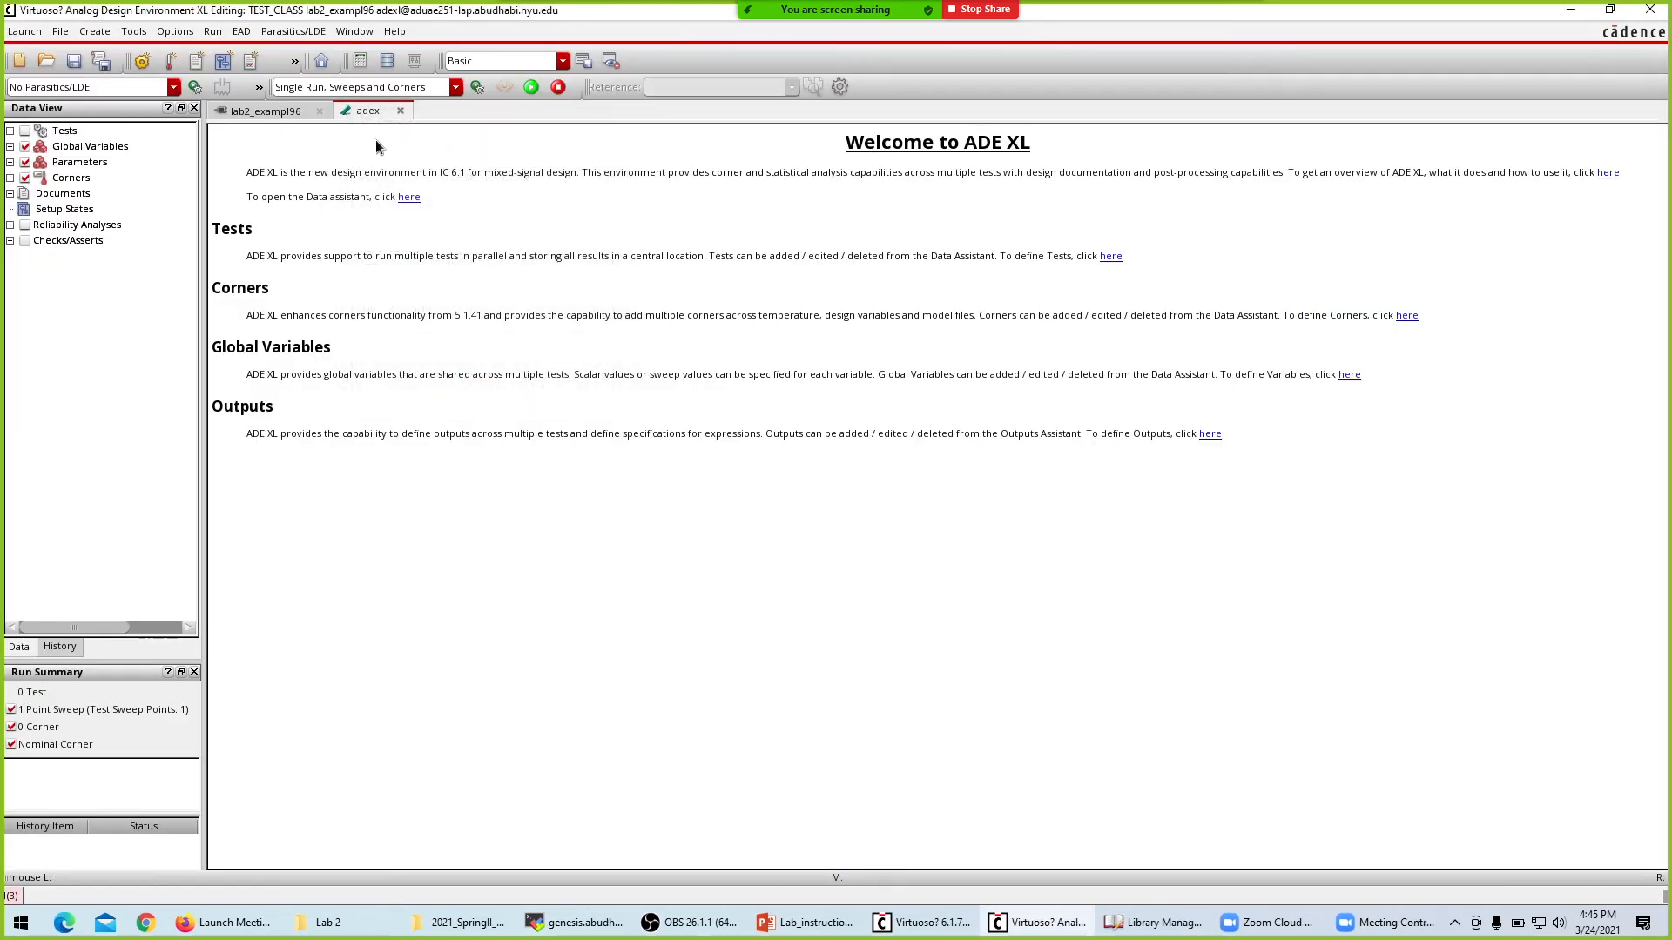
click(1111, 256)
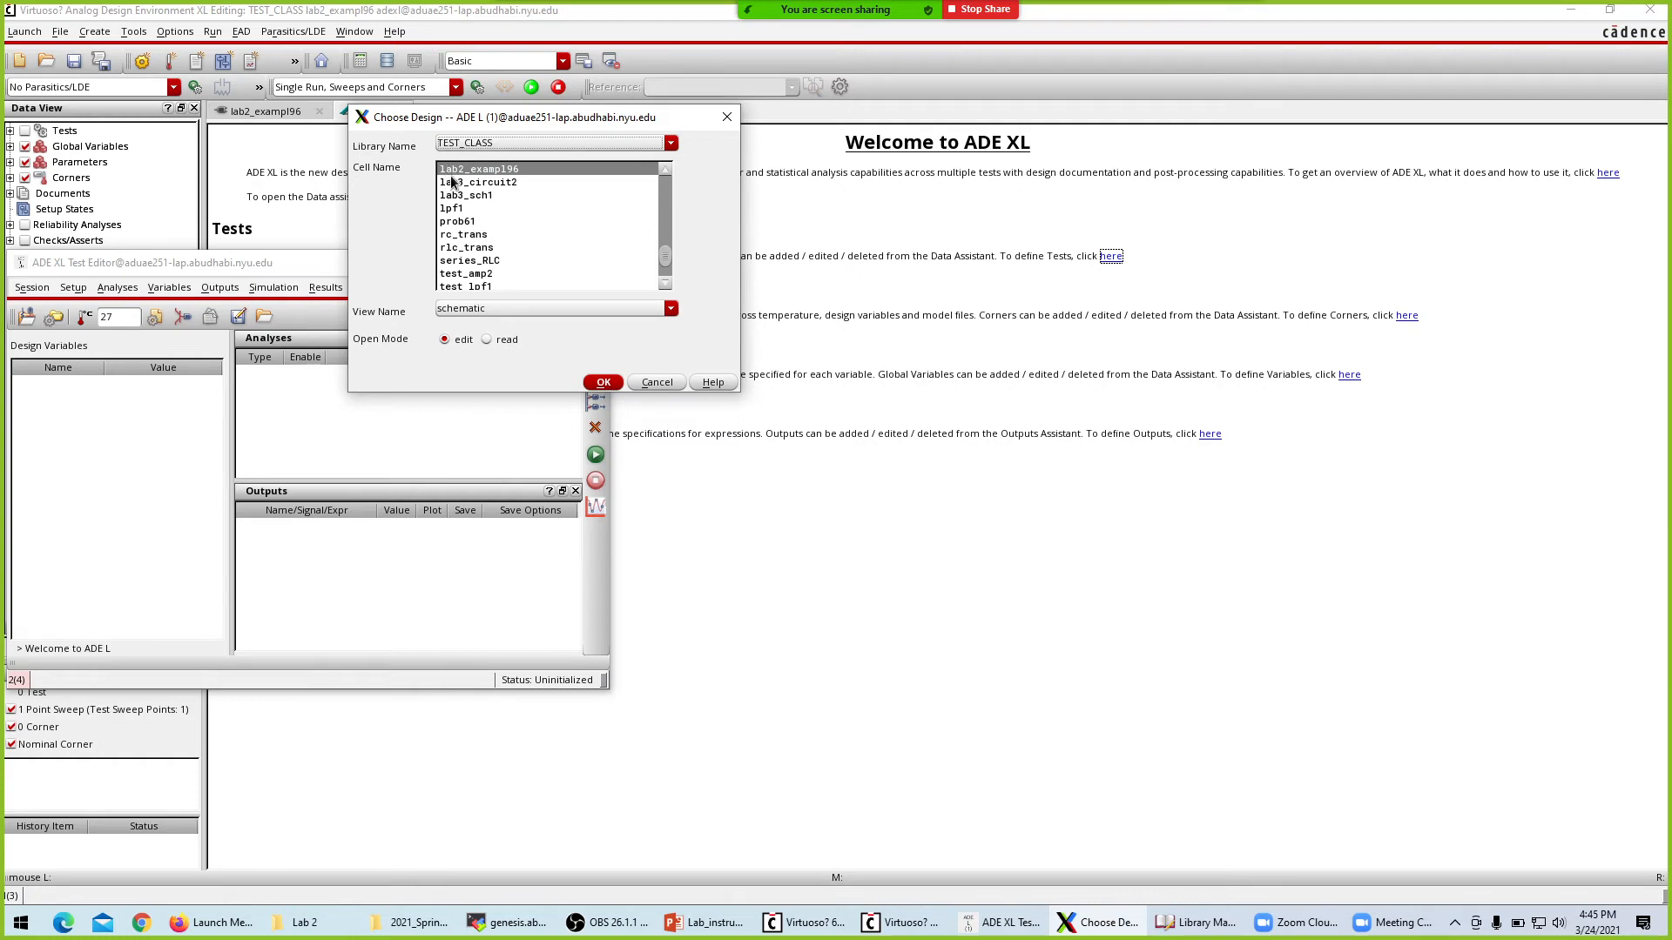
click(603, 383)
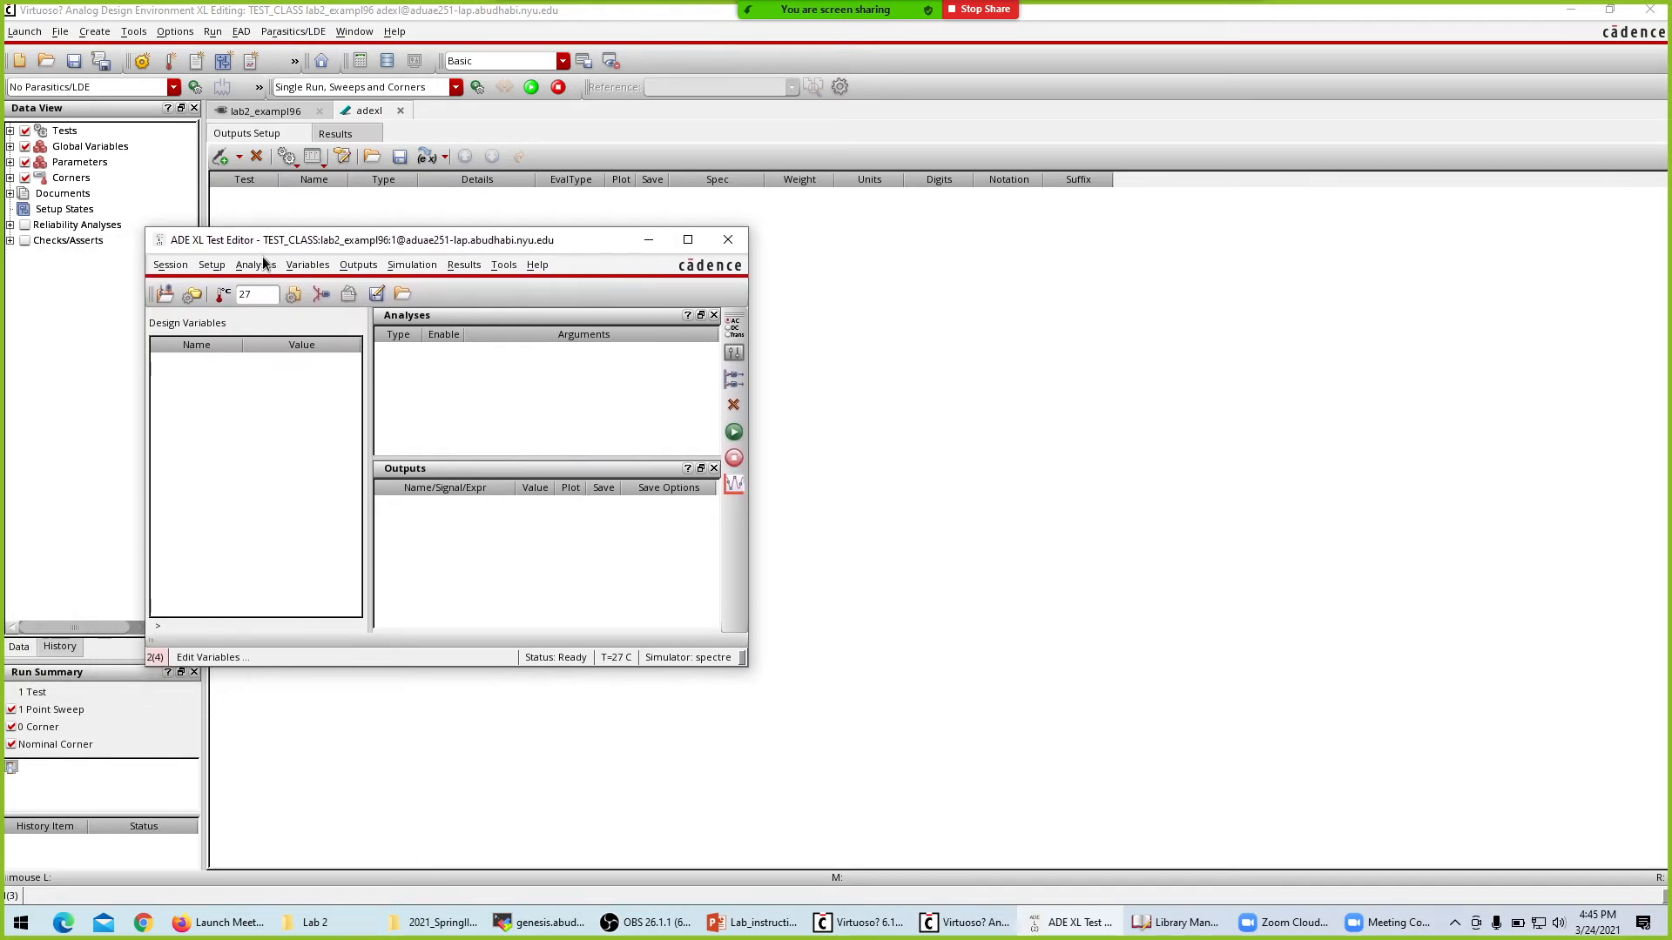
Review the test's simulator environment options and close them.
click(256, 265)
click(247, 478)
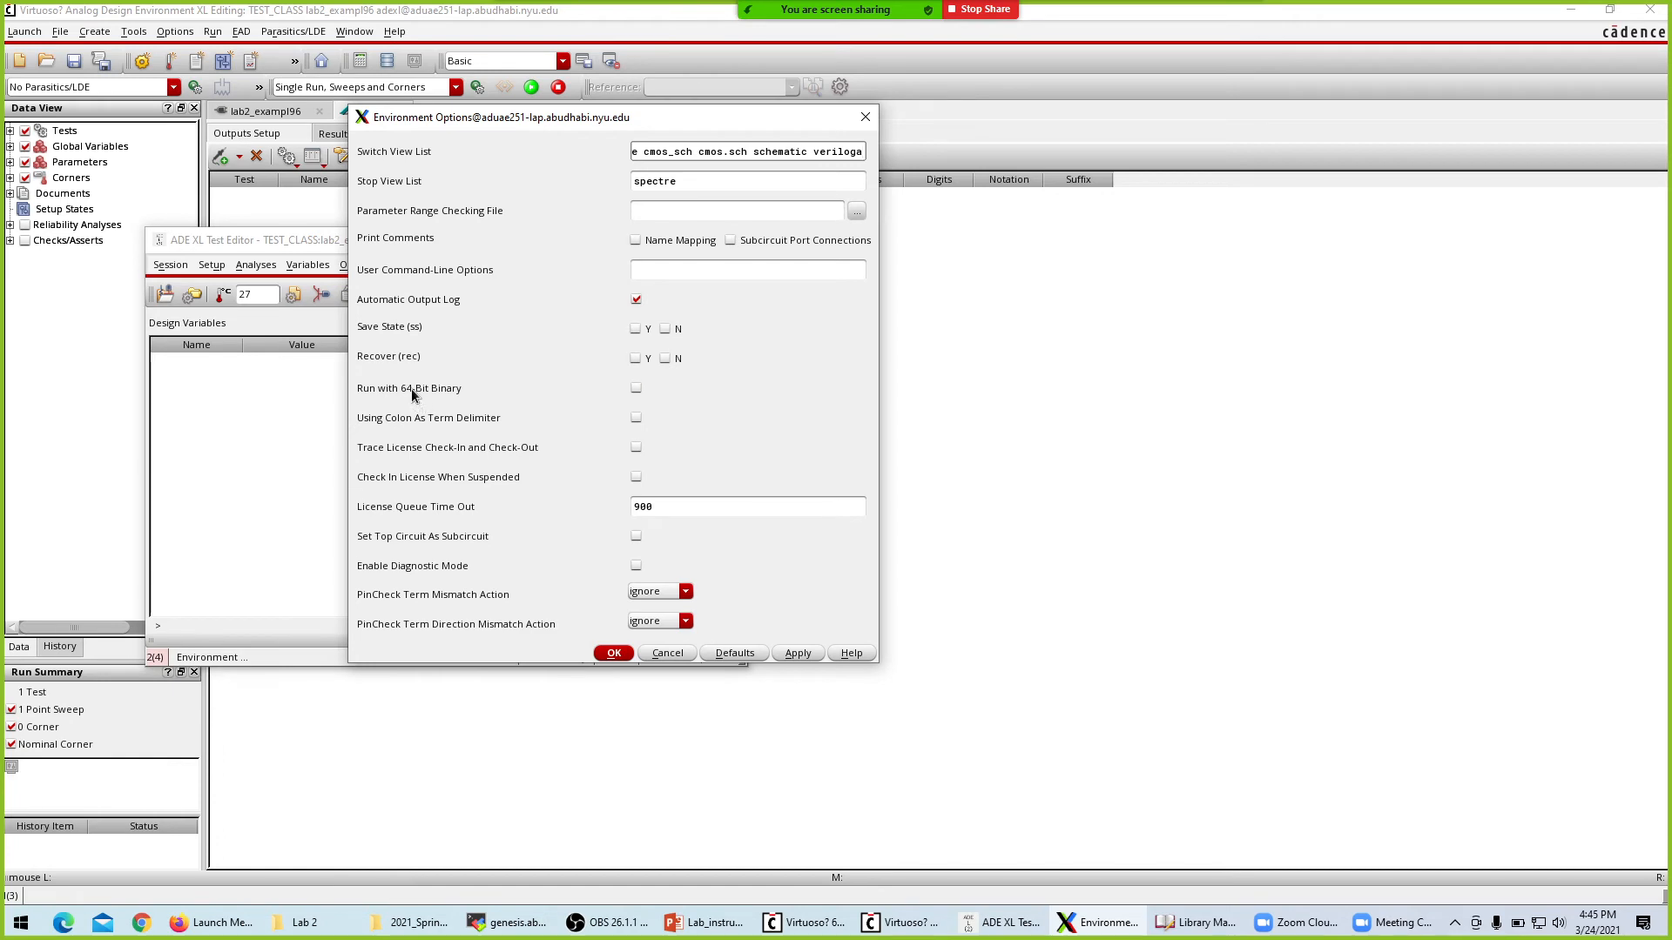
click(612, 654)
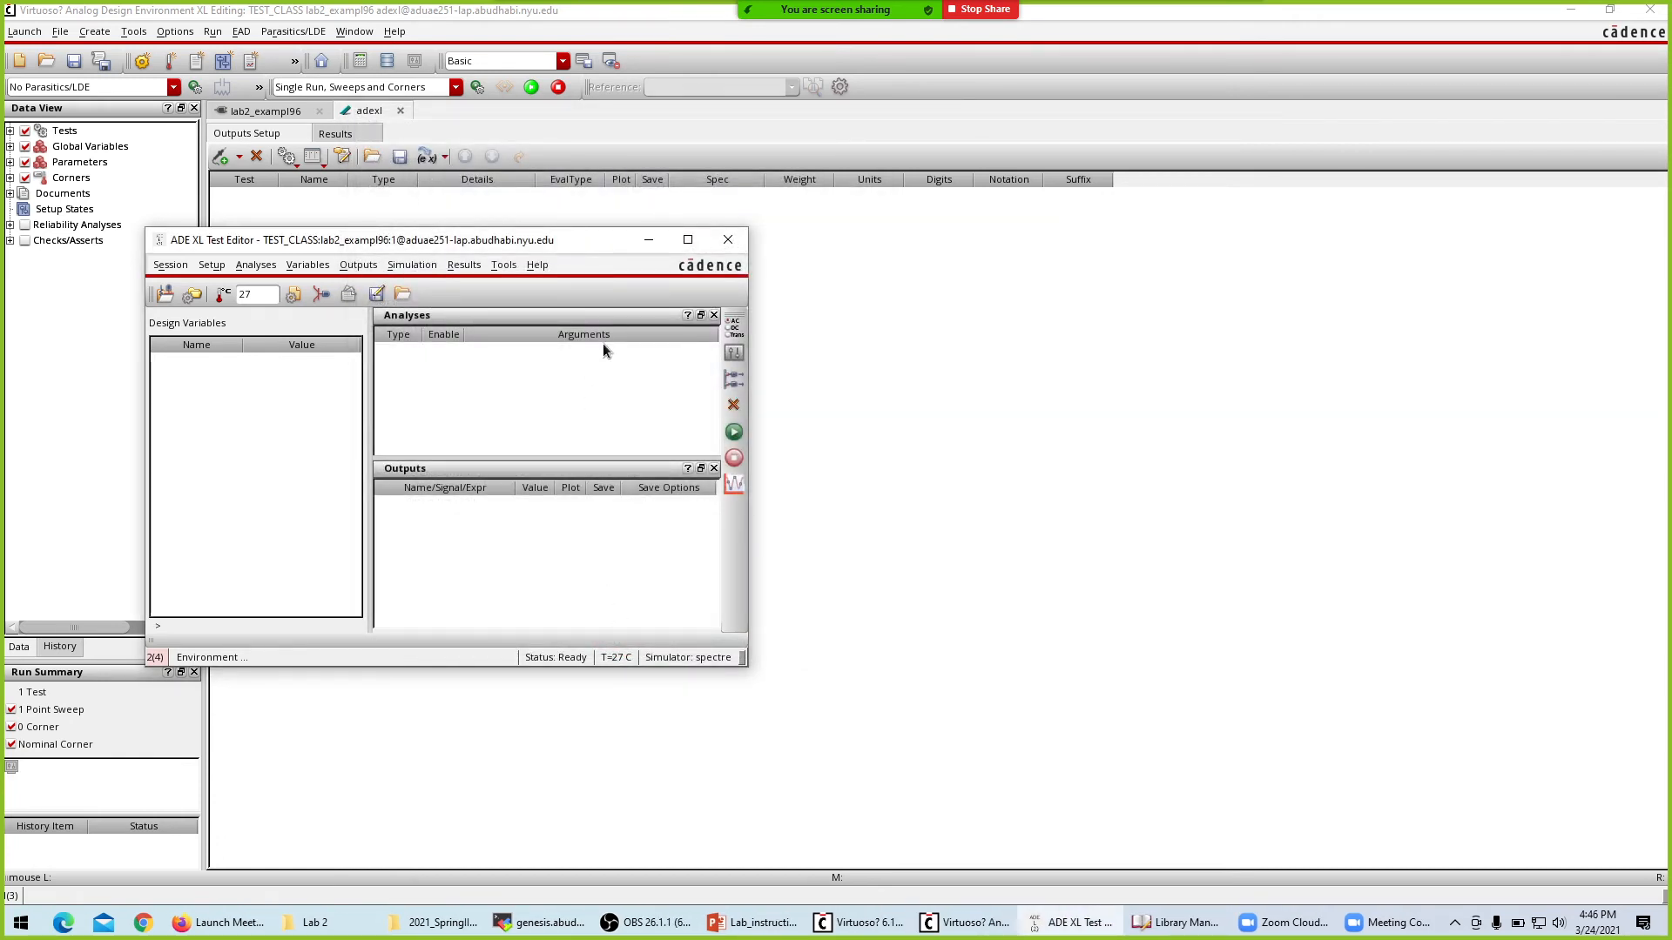
Add a transient analysis with a stop time of 5 and conservative accuracy defaults.
click(734, 331)
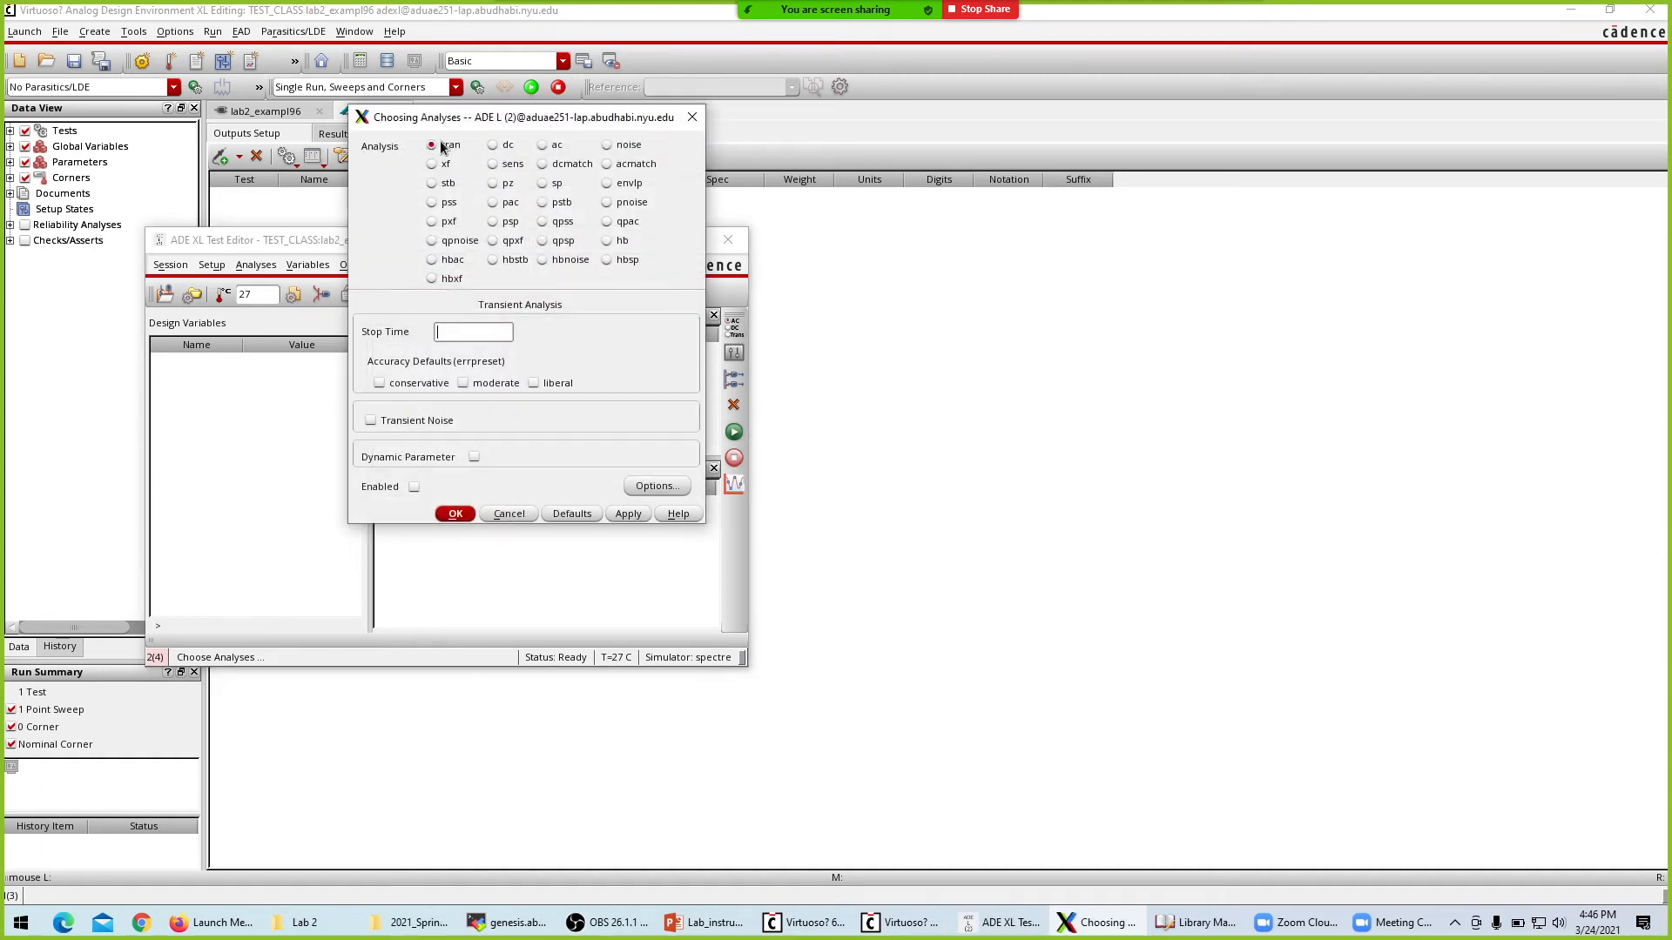
click(465, 332)
text(5)
click(390, 385)
click(453, 514)
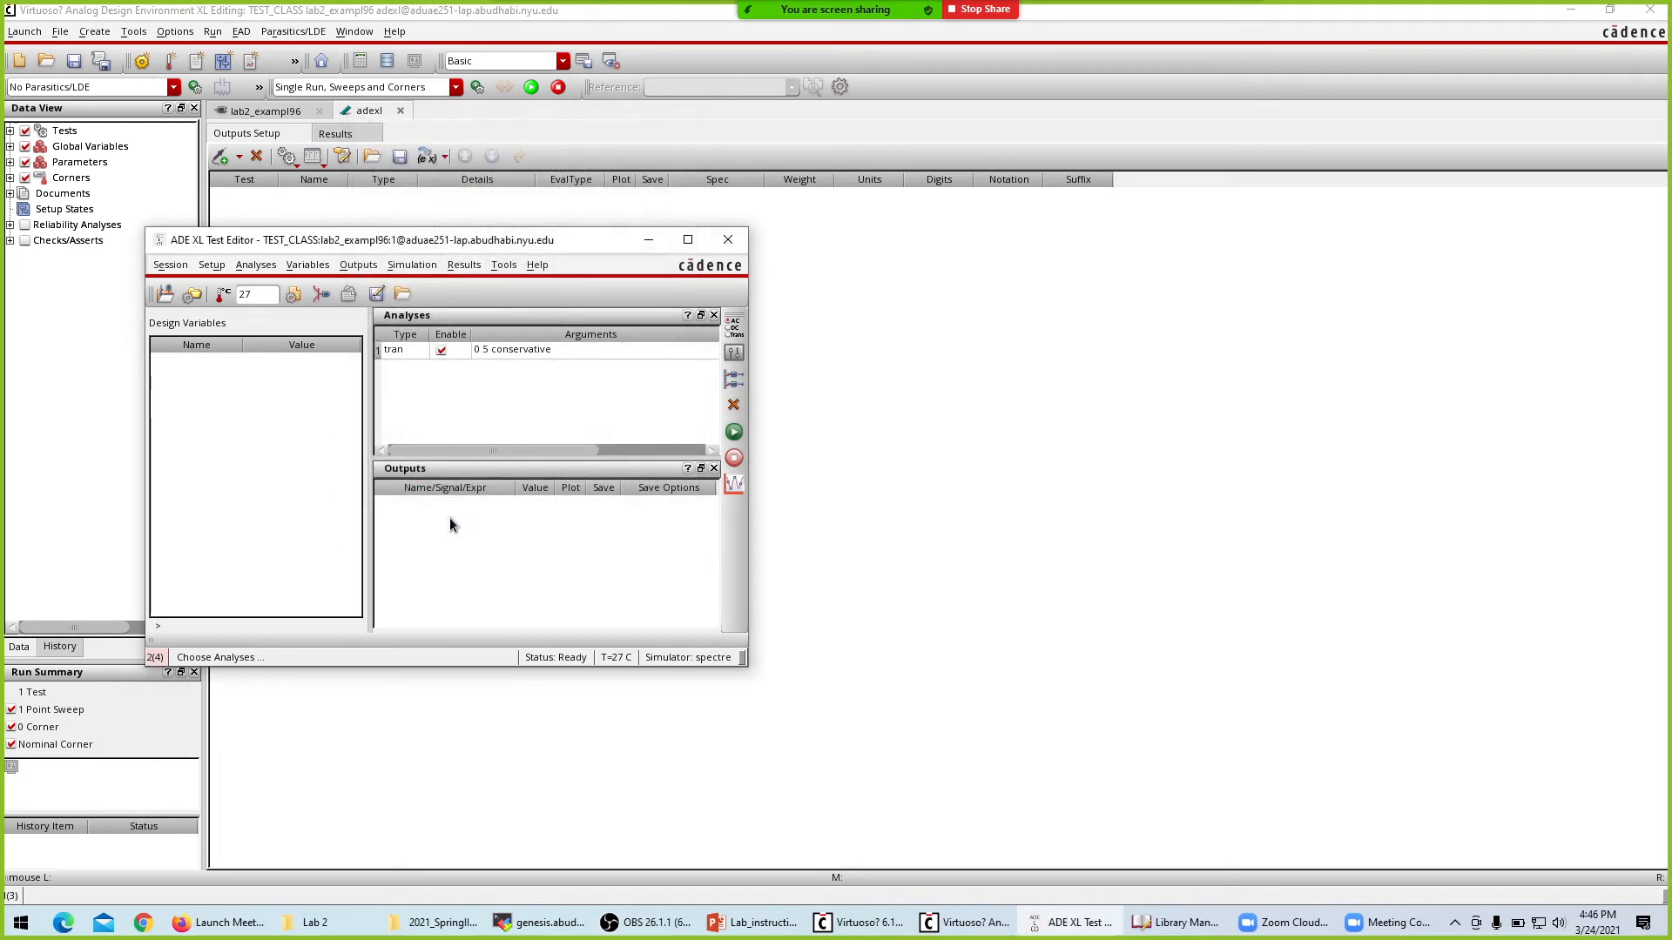
Set up outputs from the design and select the voltages of nets v_c and V_L for plotting.
click(734, 381)
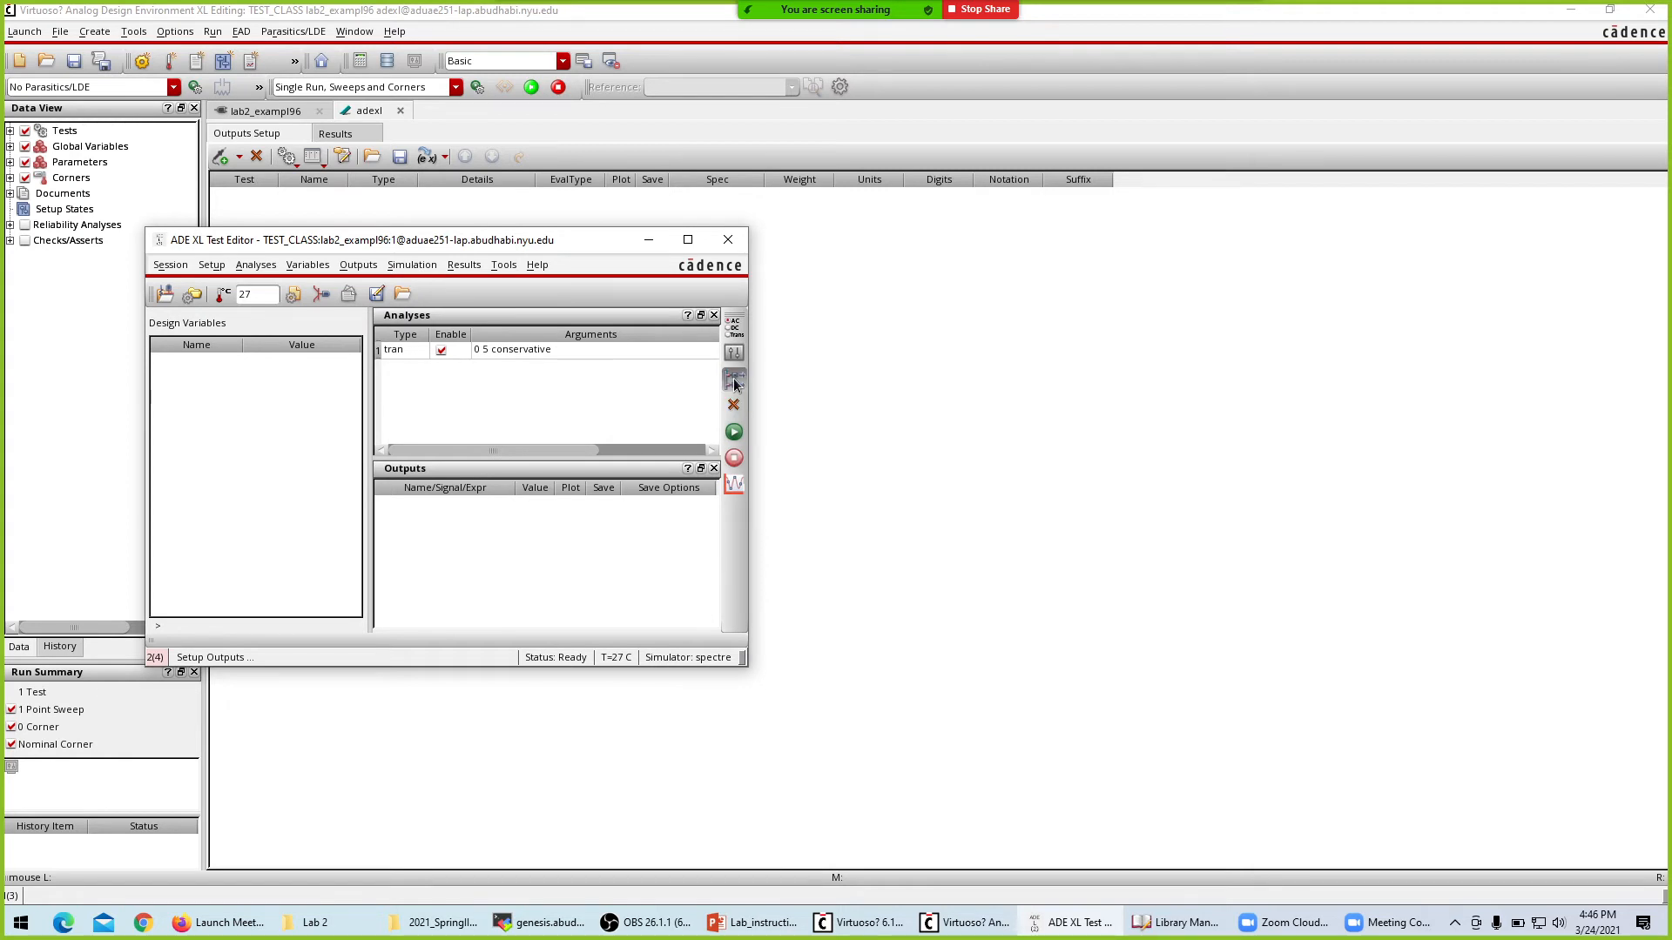
click(696, 201)
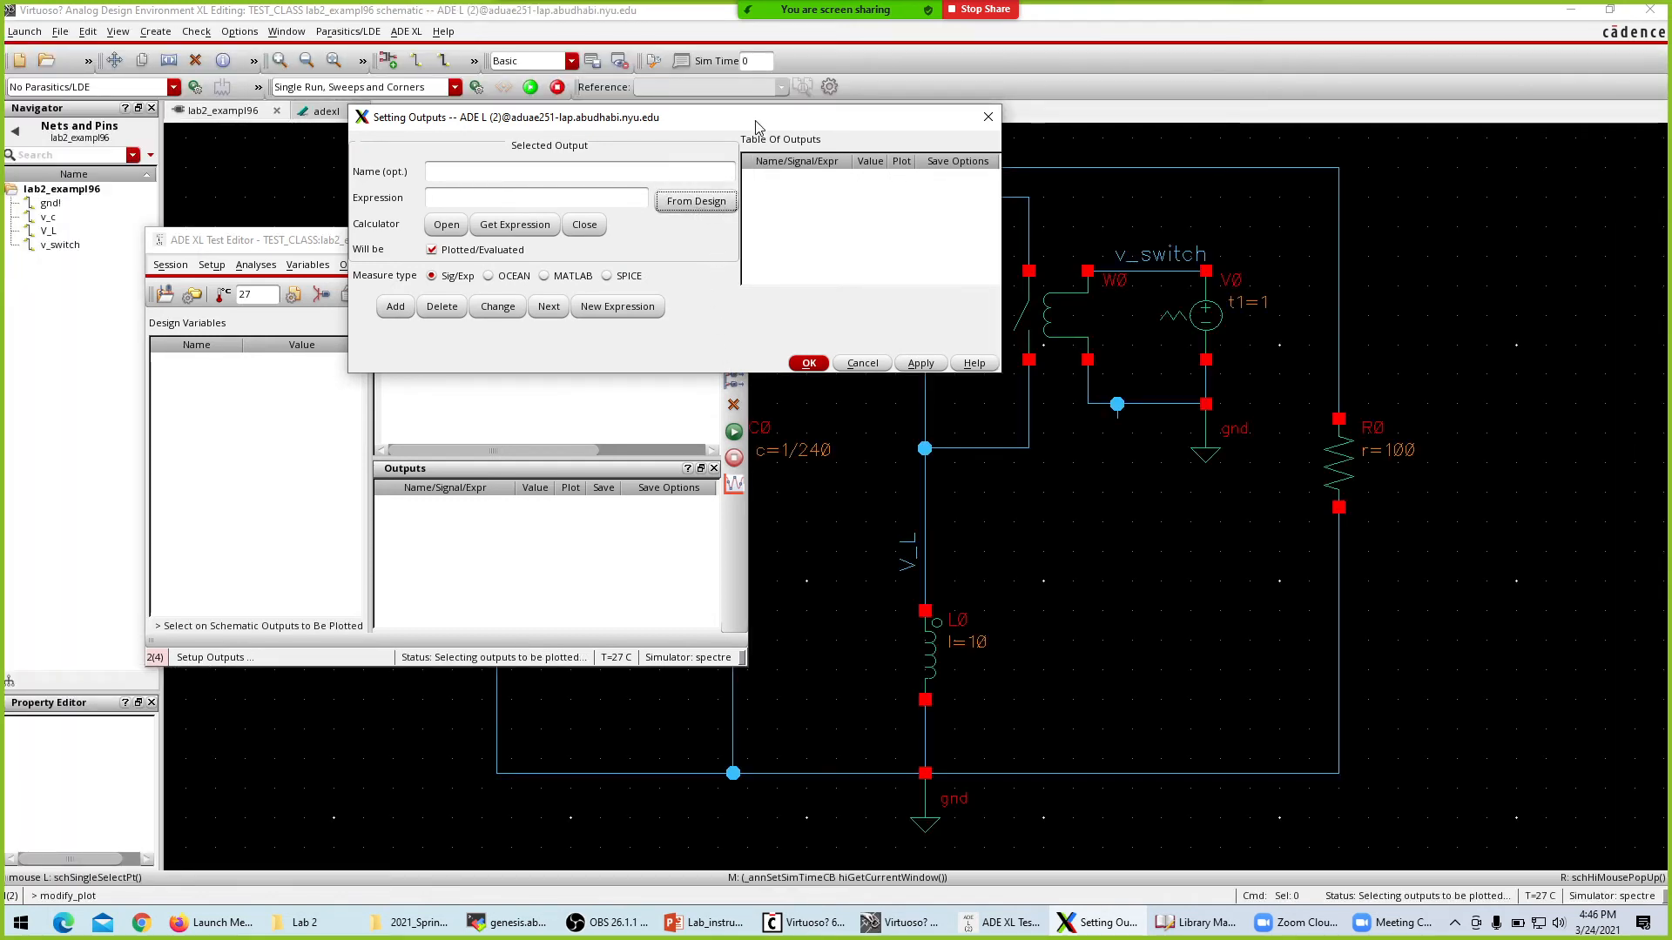
click(652, 243)
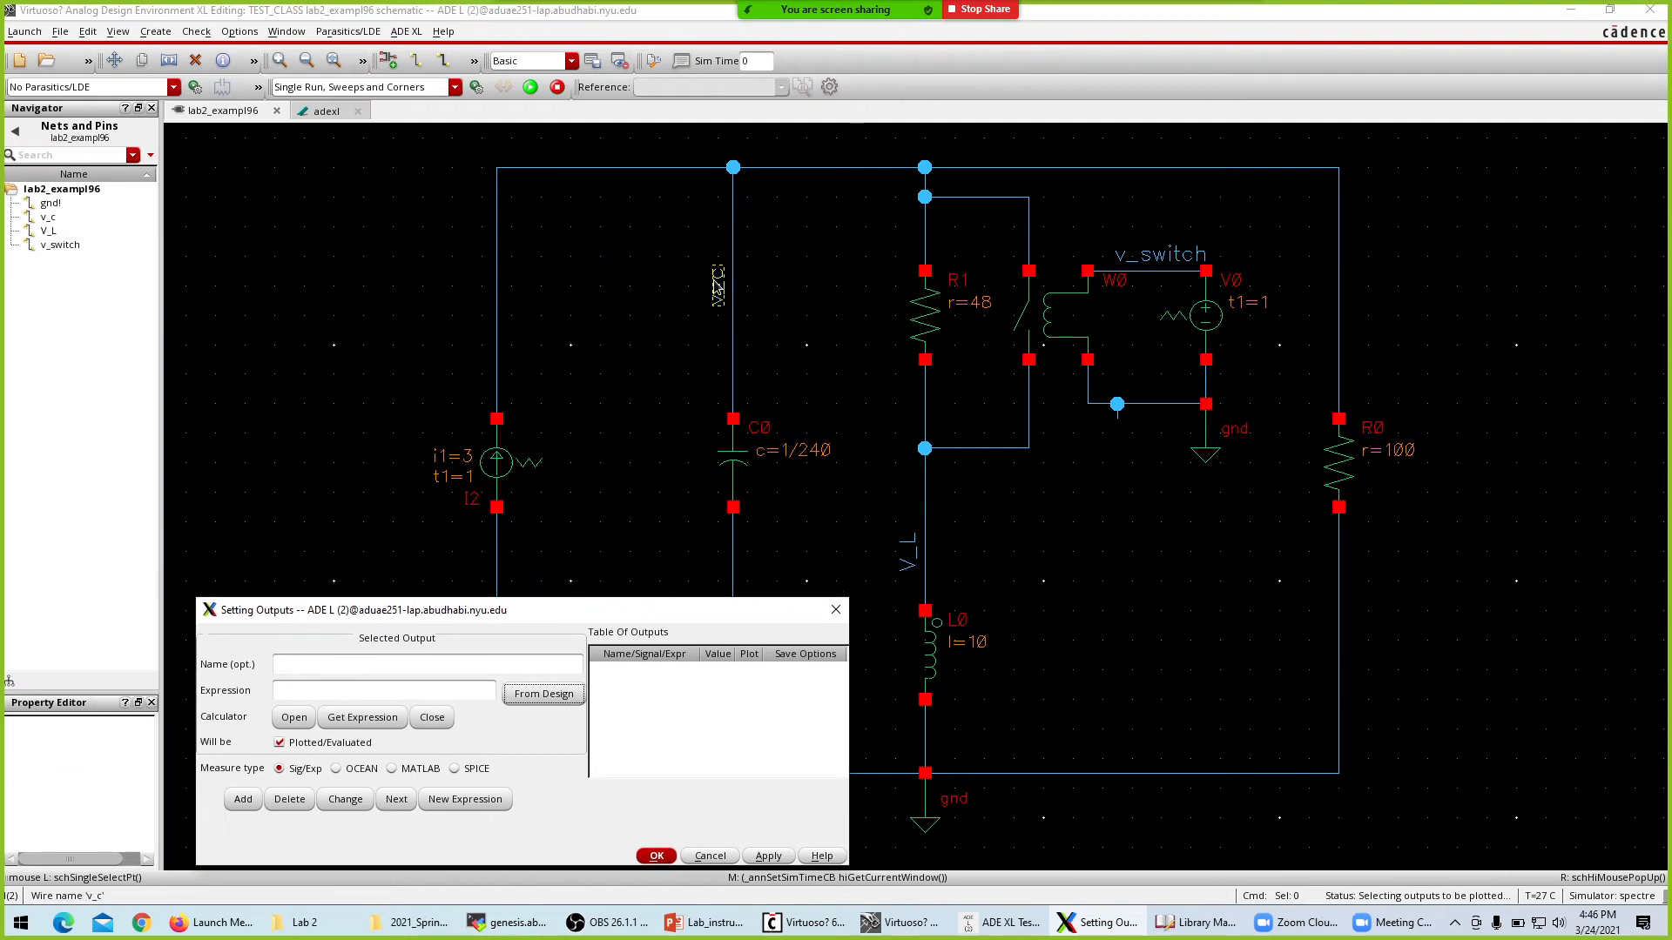
click(718, 302)
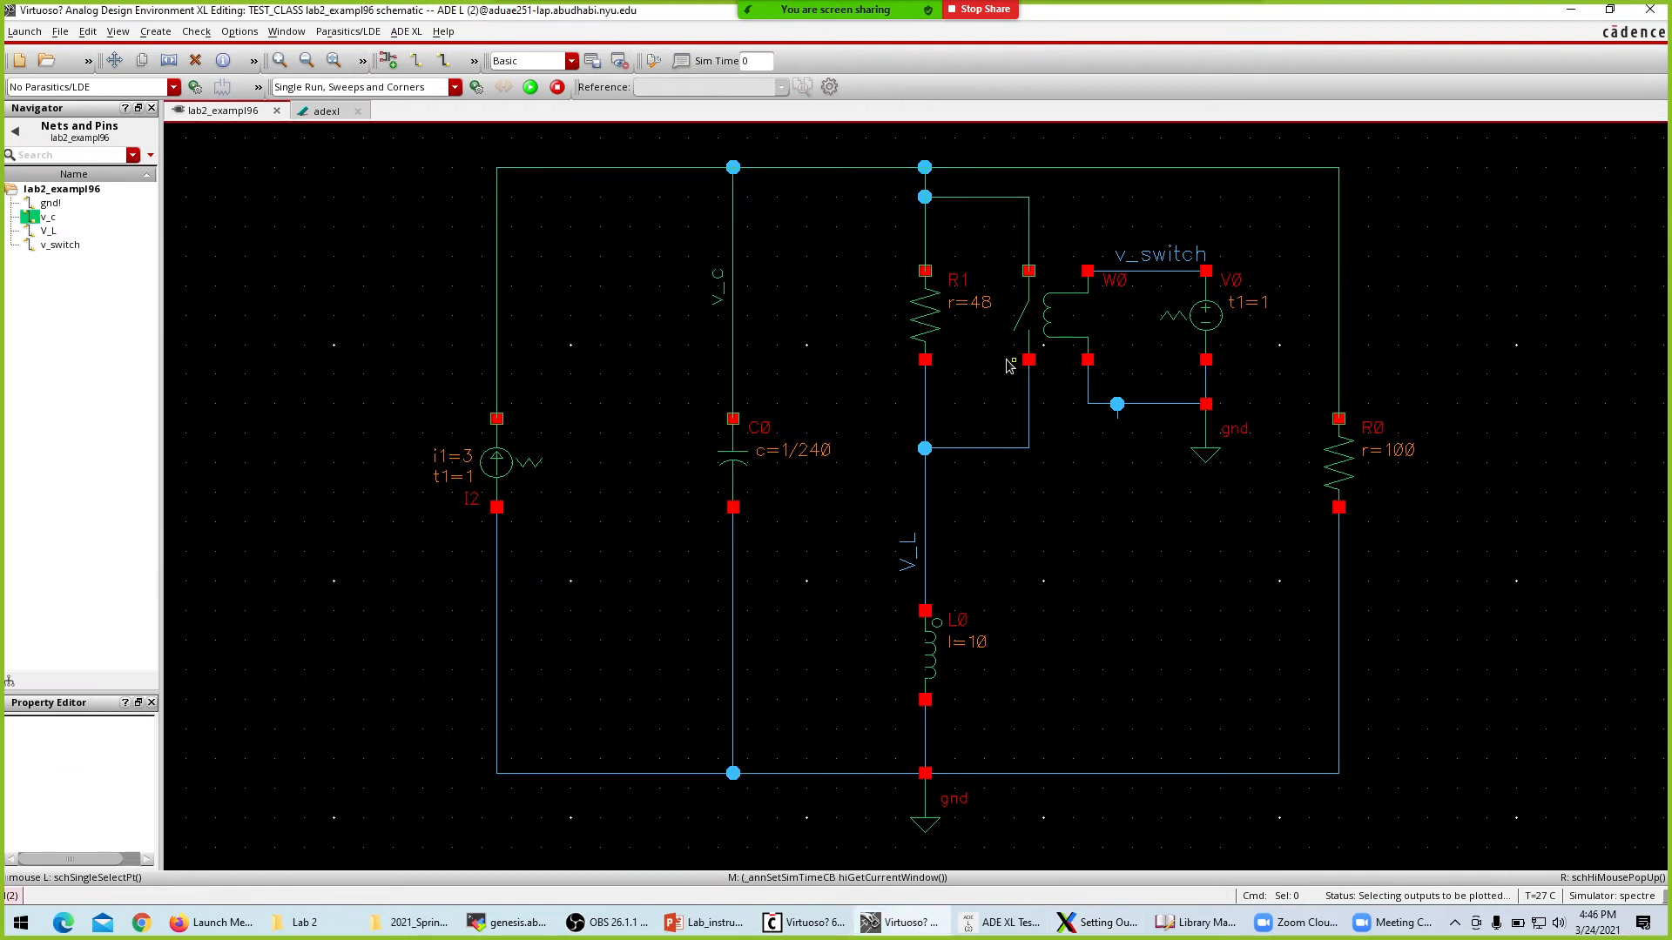
click(905, 562)
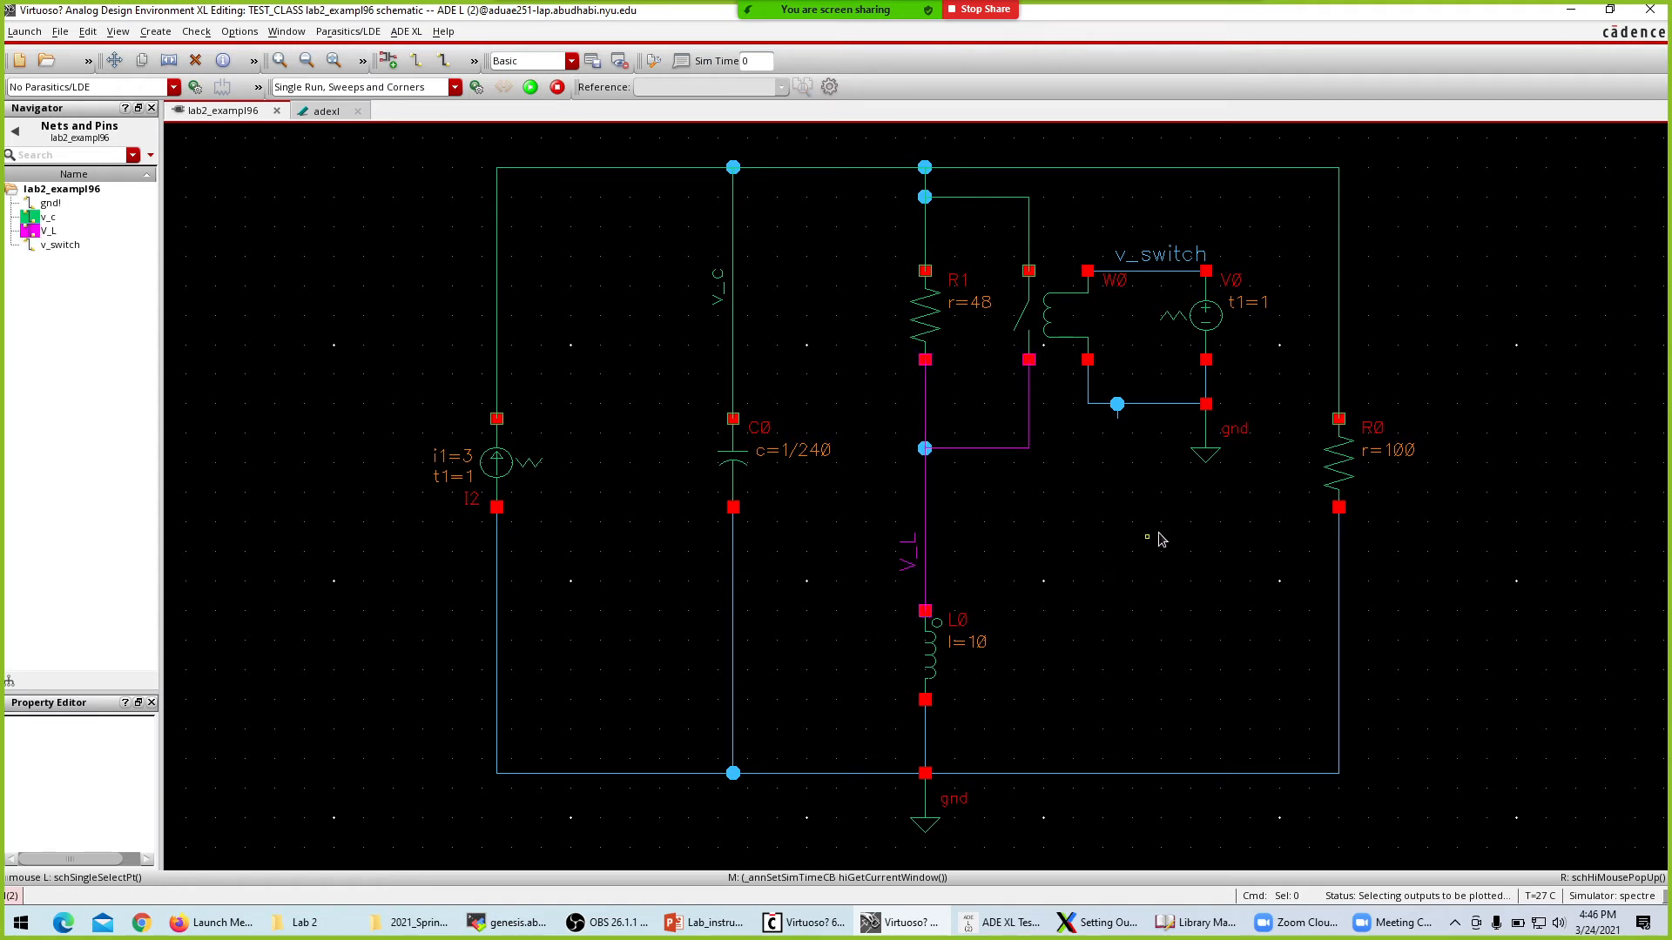
Add the currents at the upper terminals of the inductor, capacitor, current source and 100 Ω resistor as outputs, and end the selection.
click(925, 611)
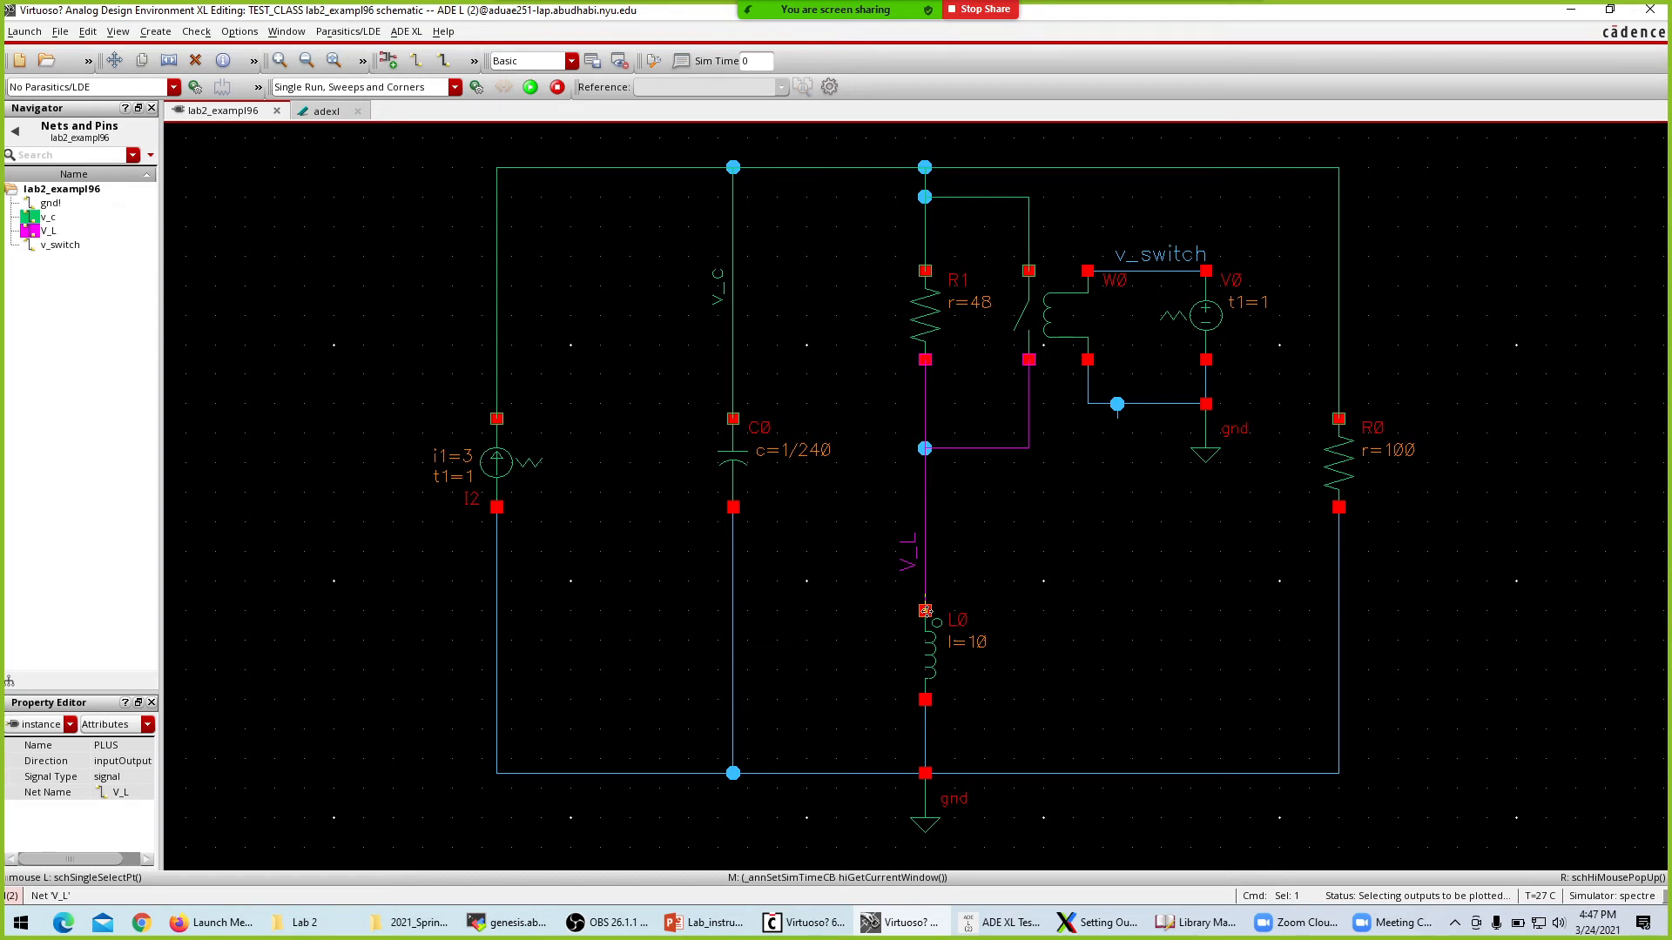
click(734, 420)
click(497, 421)
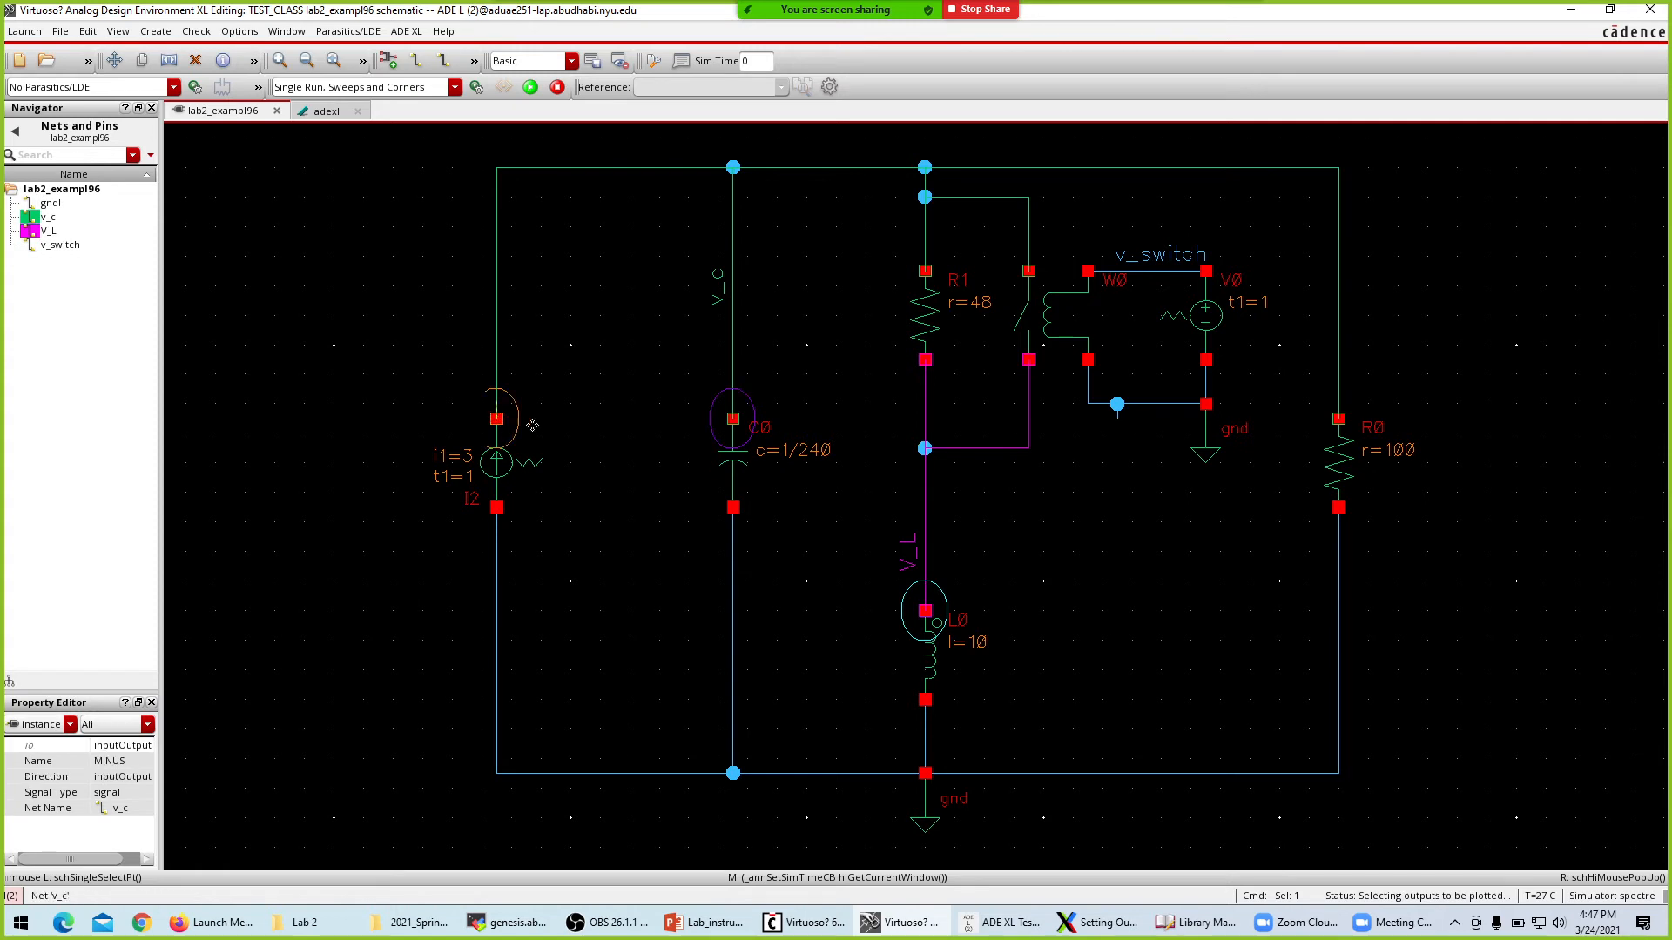
click(1339, 422)
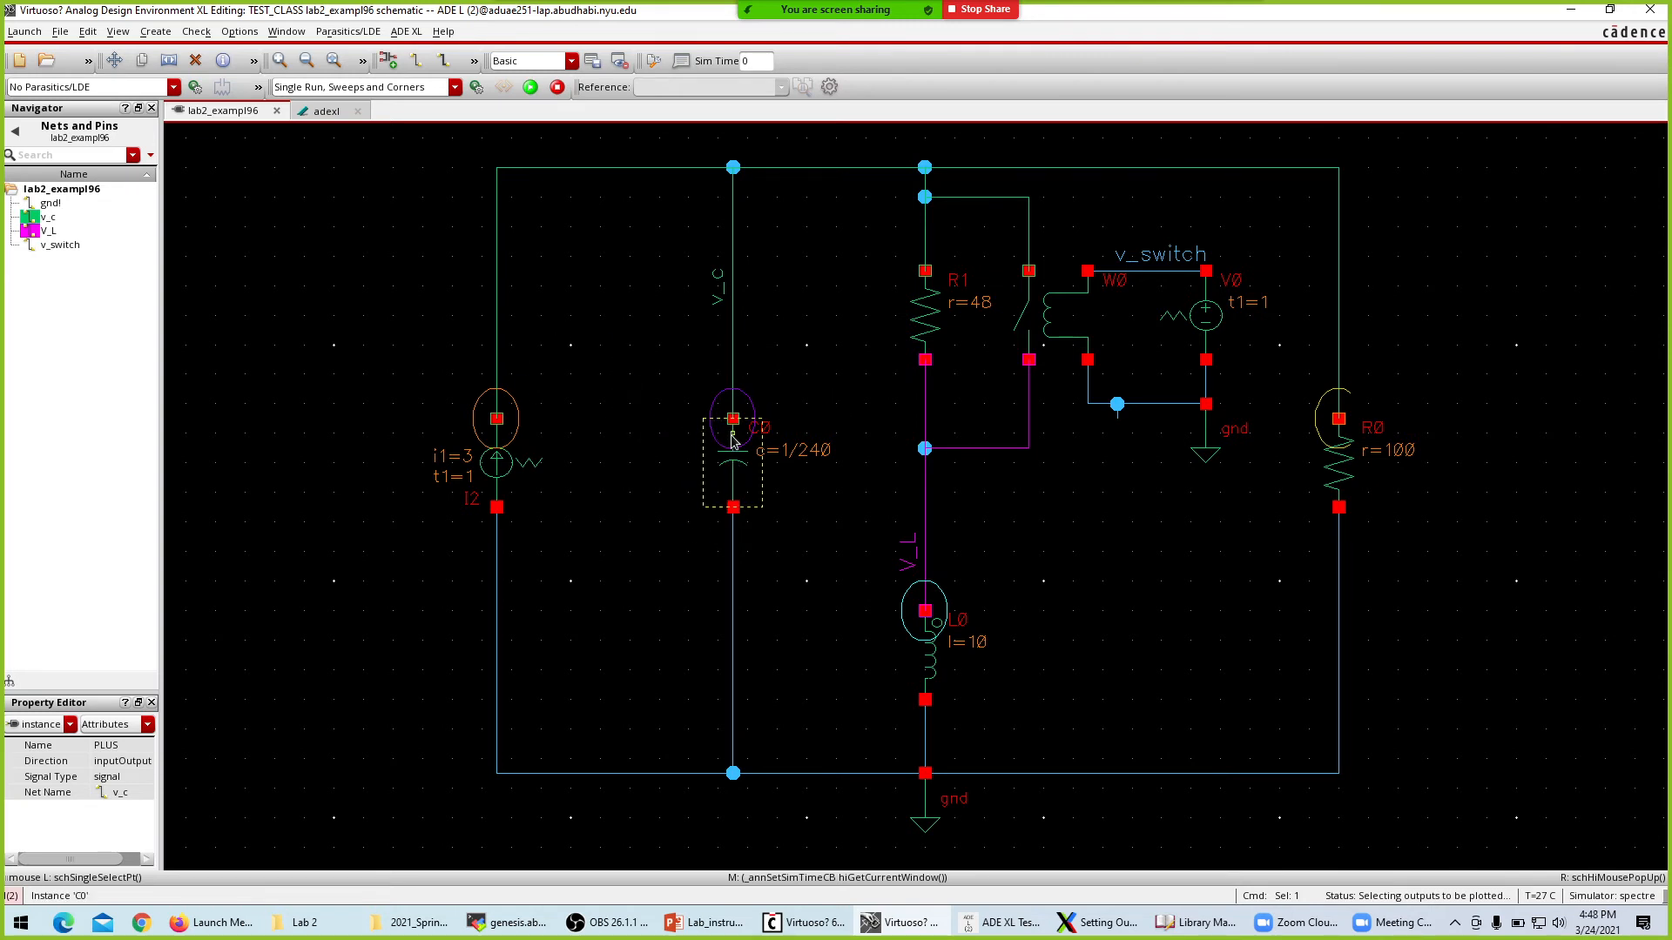
key(Escape)
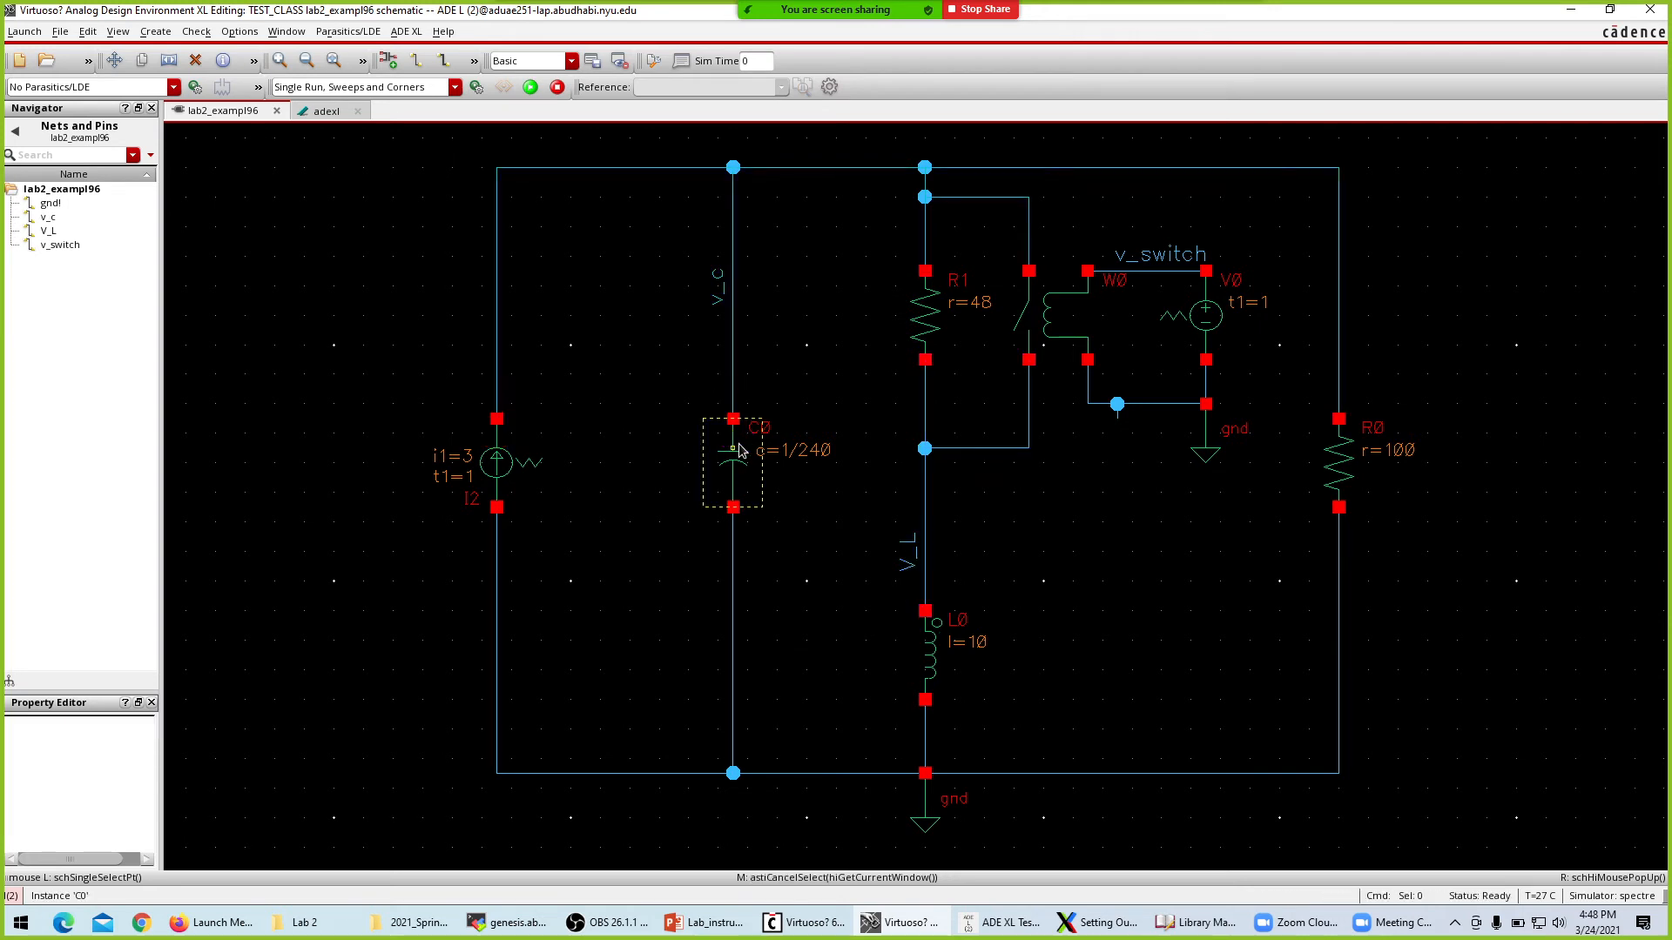
Return to the output settings, review the table of selected voltages and currents, and accept it.
click(1087, 924)
drag(544, 618, 571, 346)
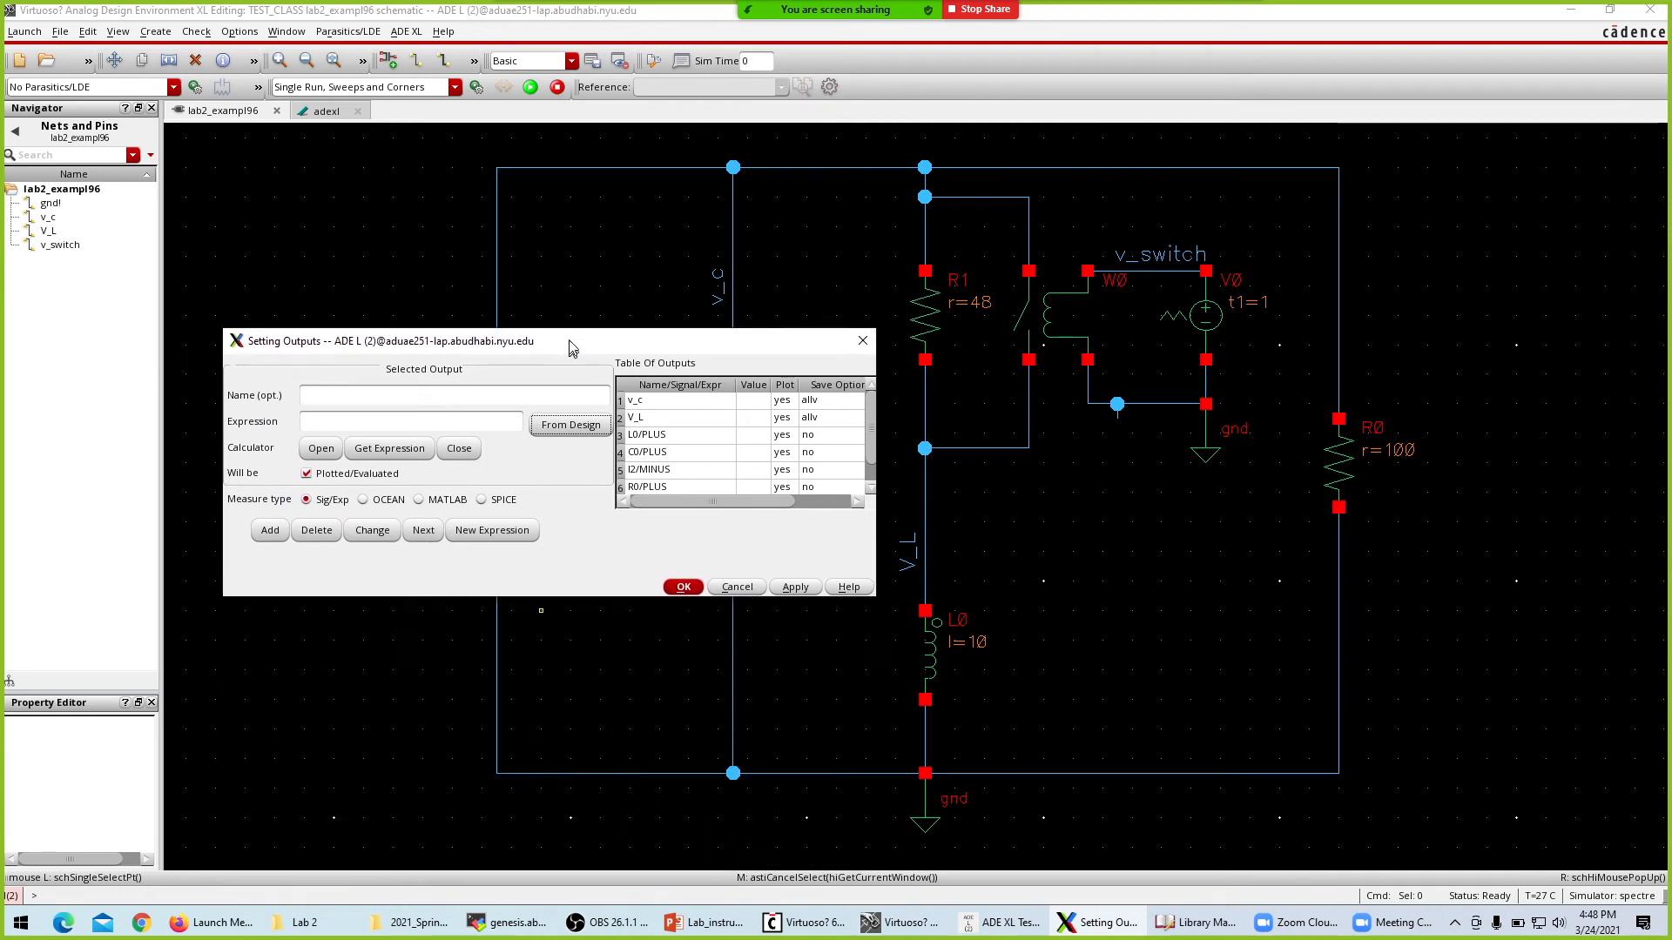
click(871, 487)
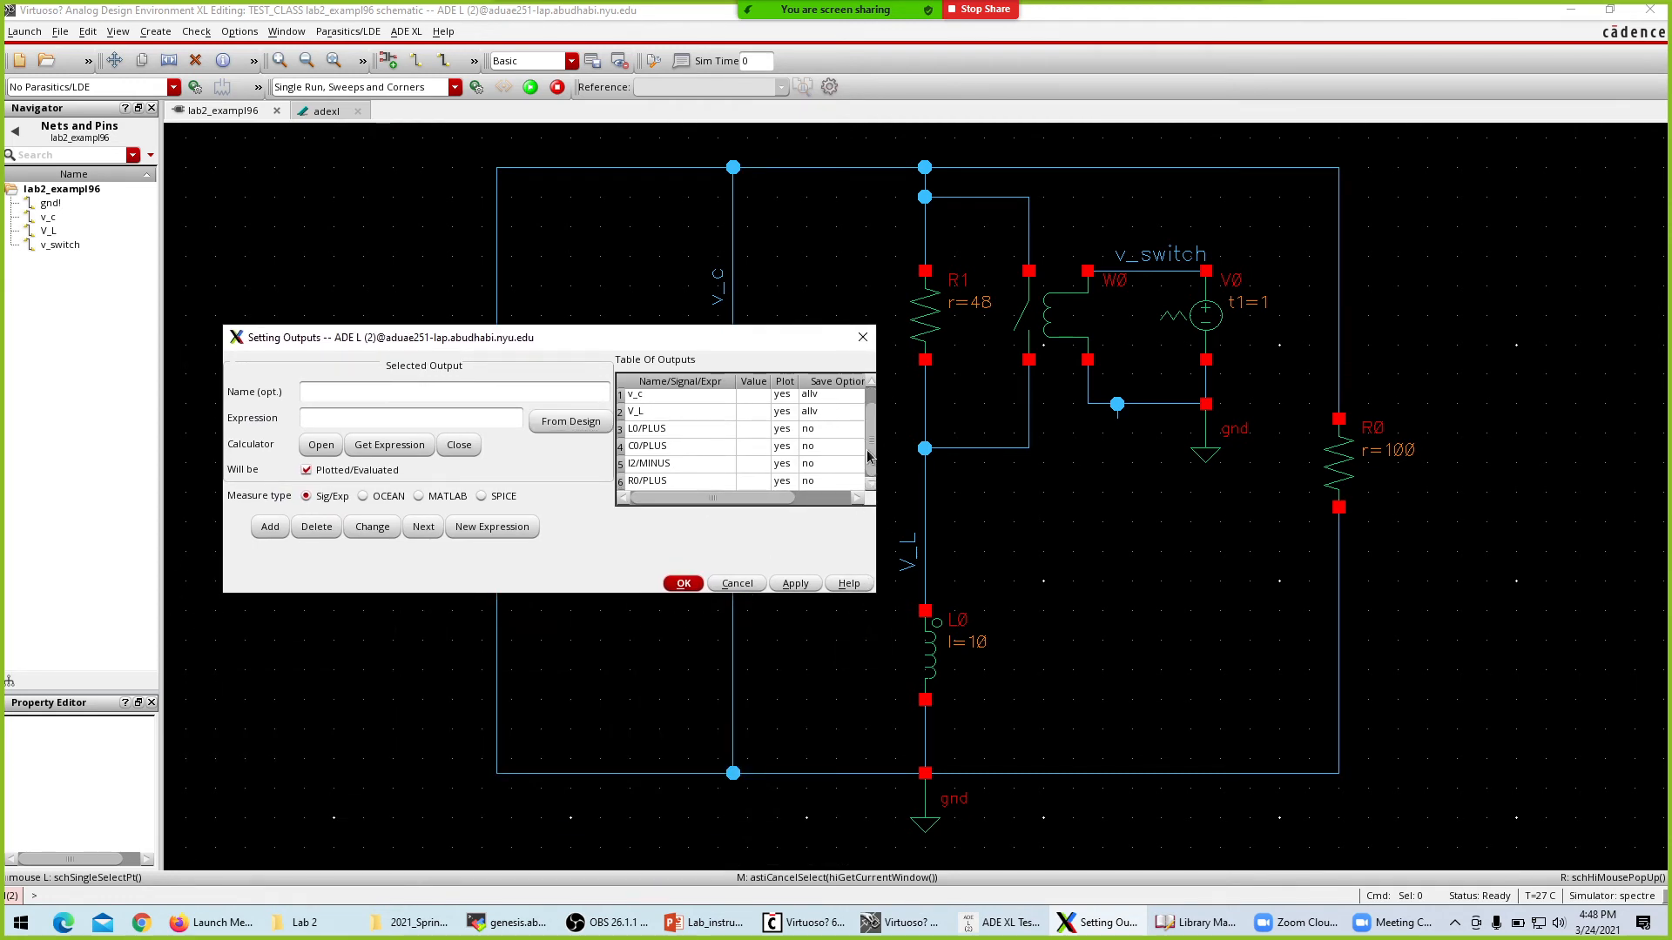
scroll(868, 455, up, 1)
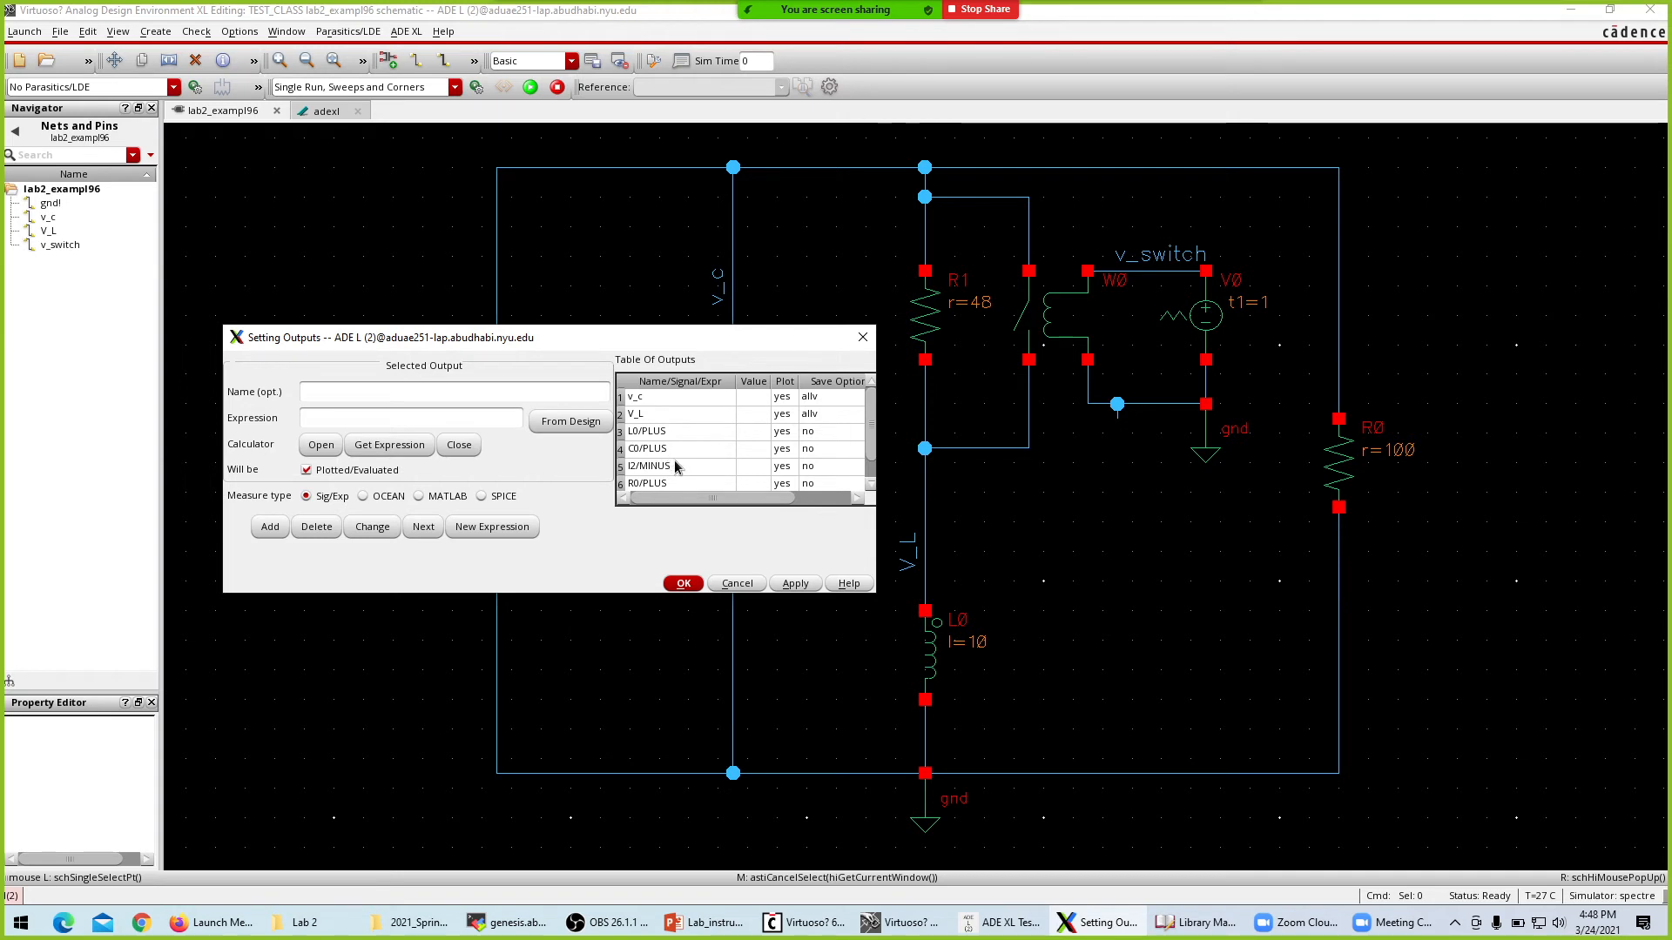
drag(601, 337, 968, 398)
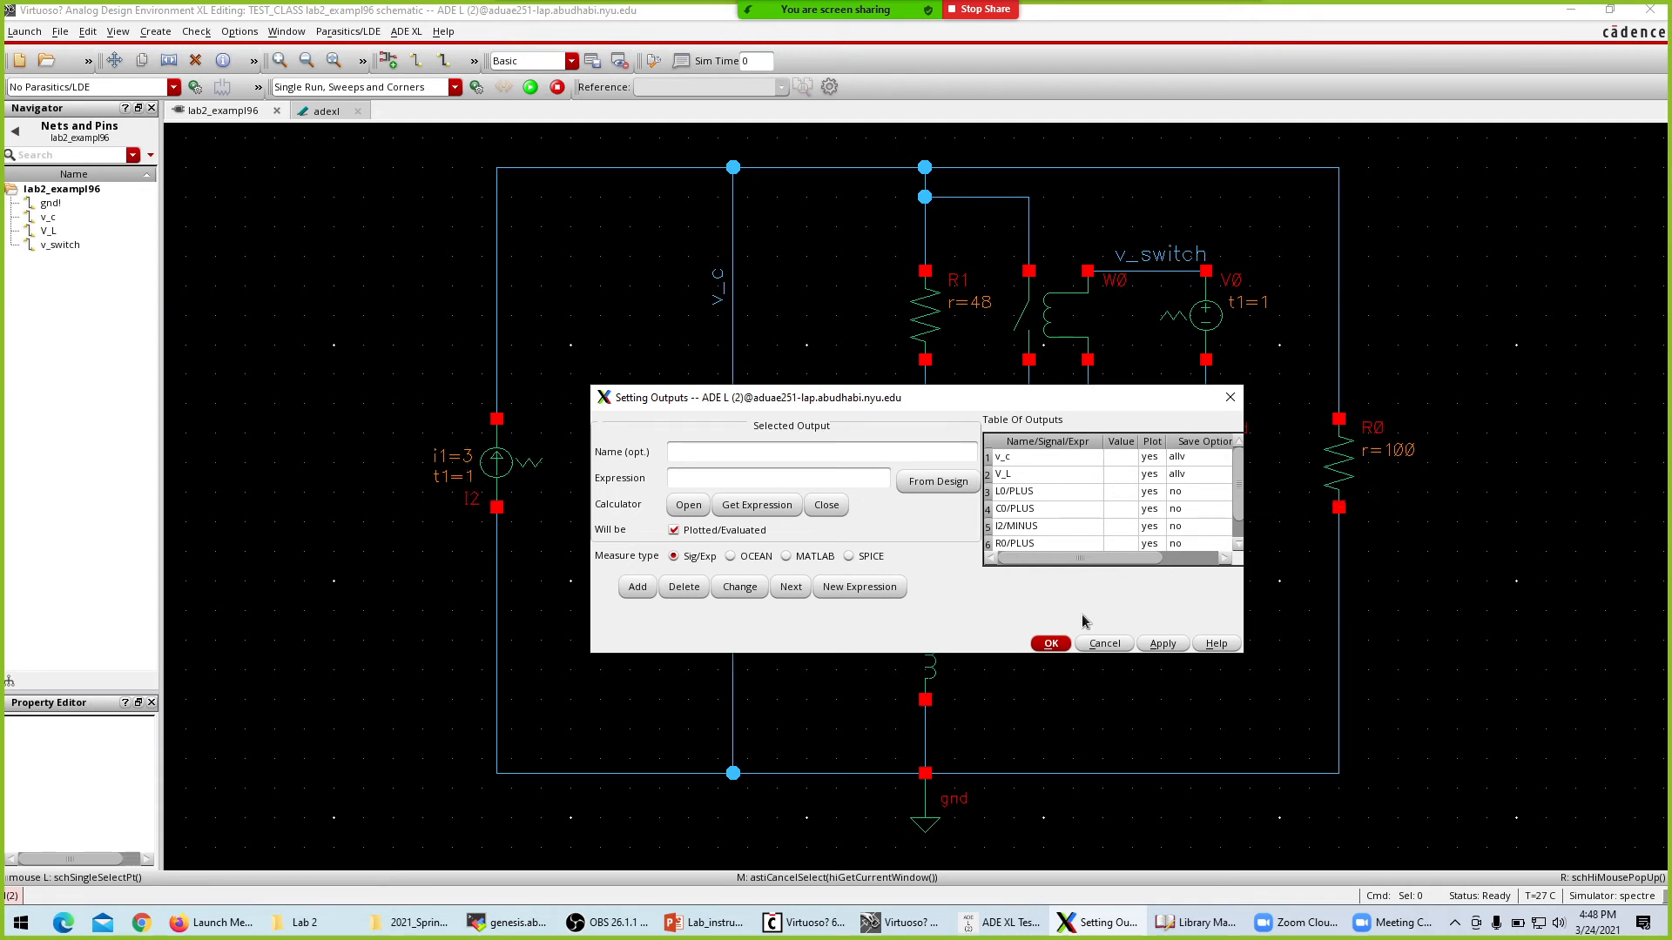
click(1058, 648)
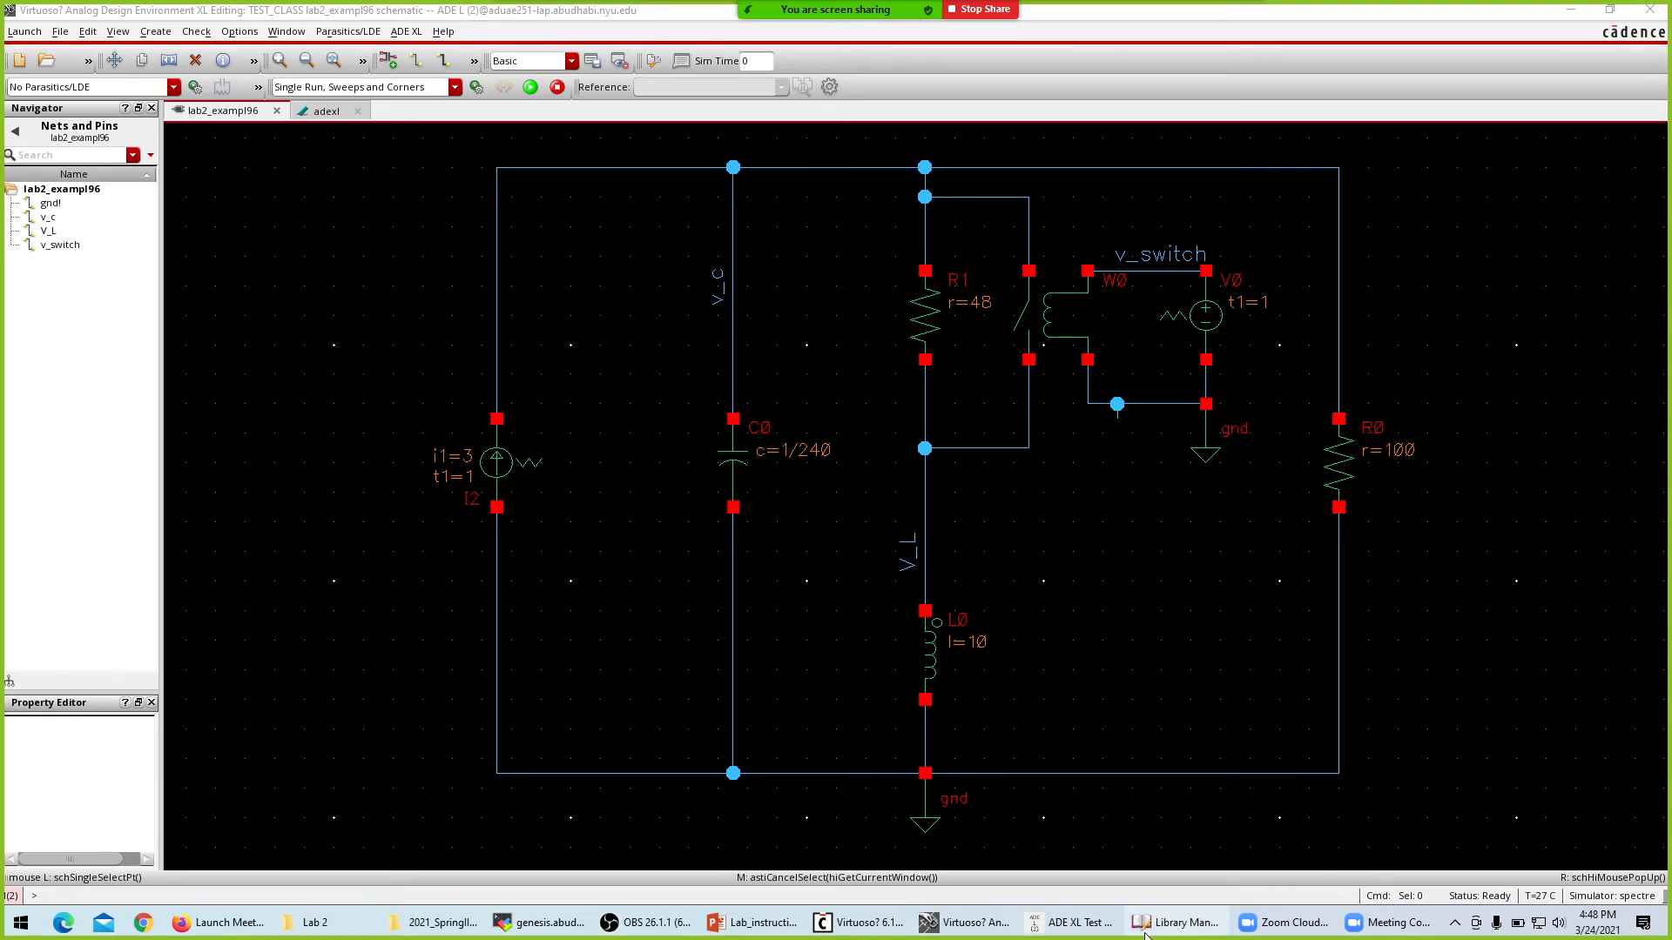
Run the simulation from the adexl view, dismiss its log, and view a plot of all outputs before closing the graph.
click(310, 113)
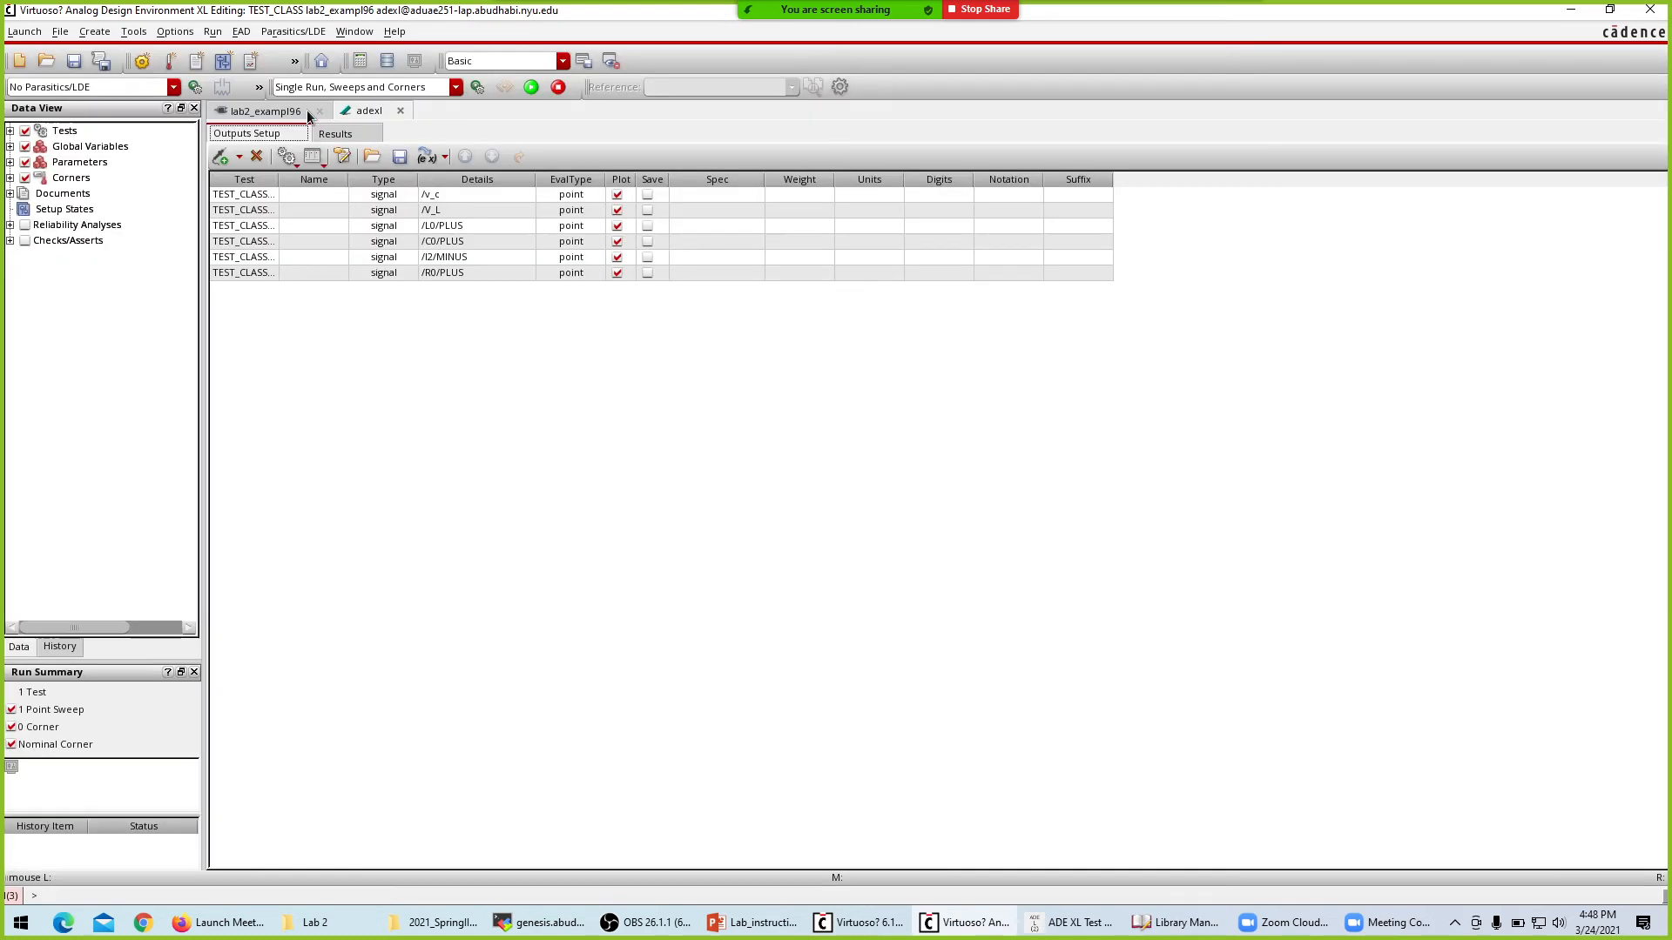
click(529, 88)
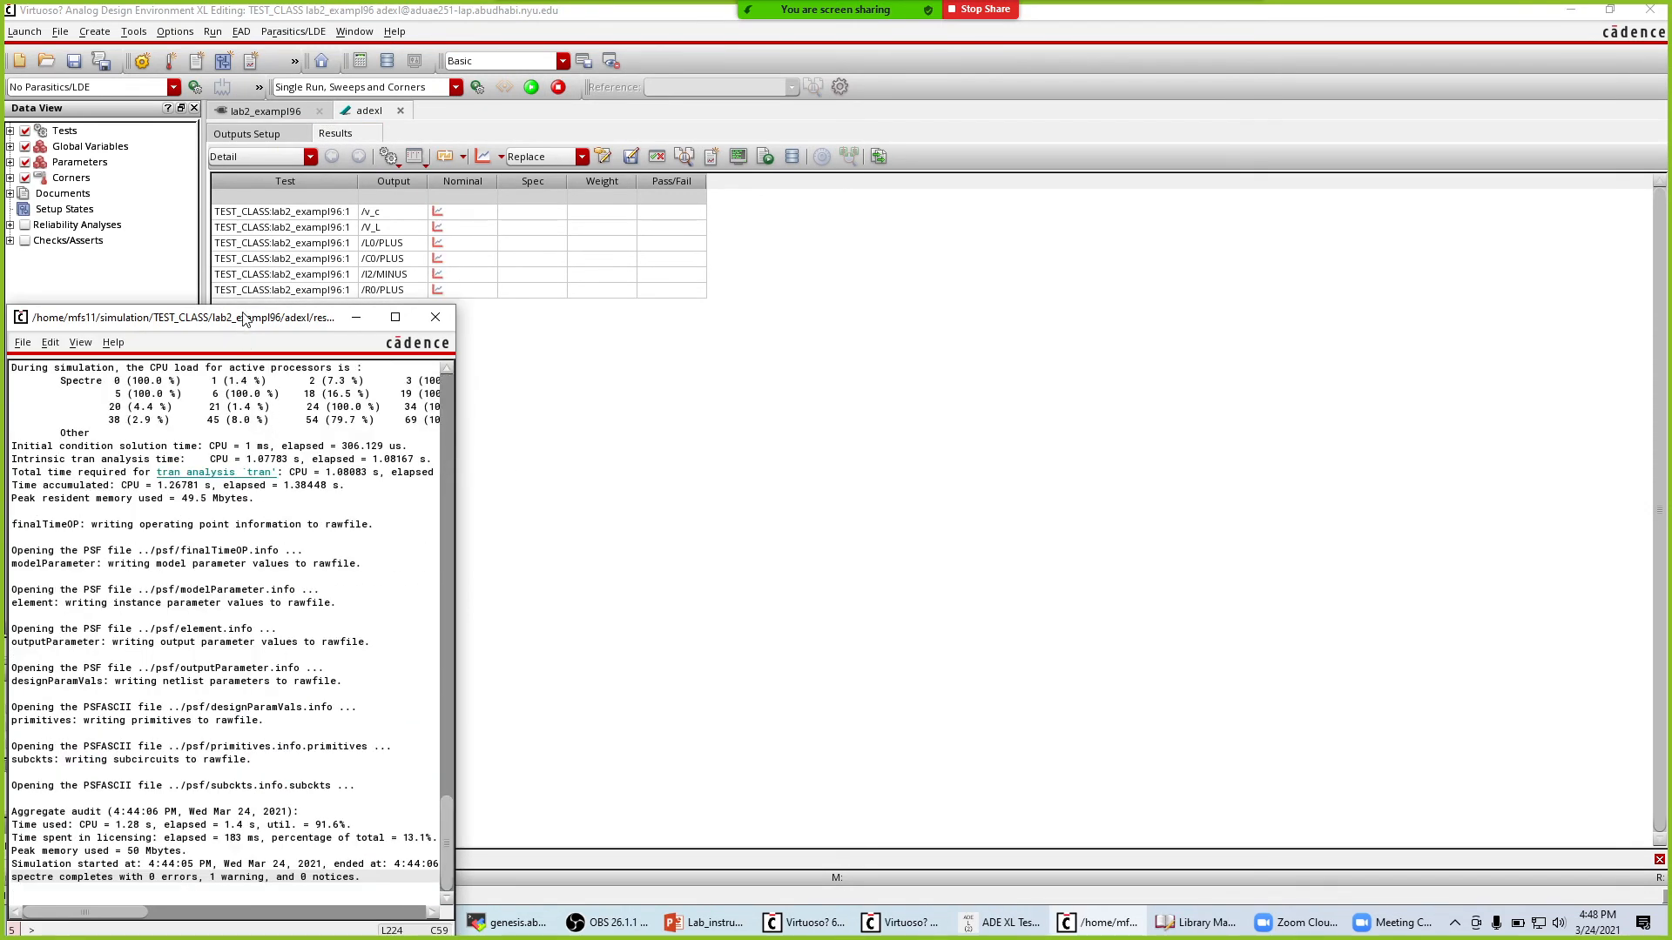
click(436, 317)
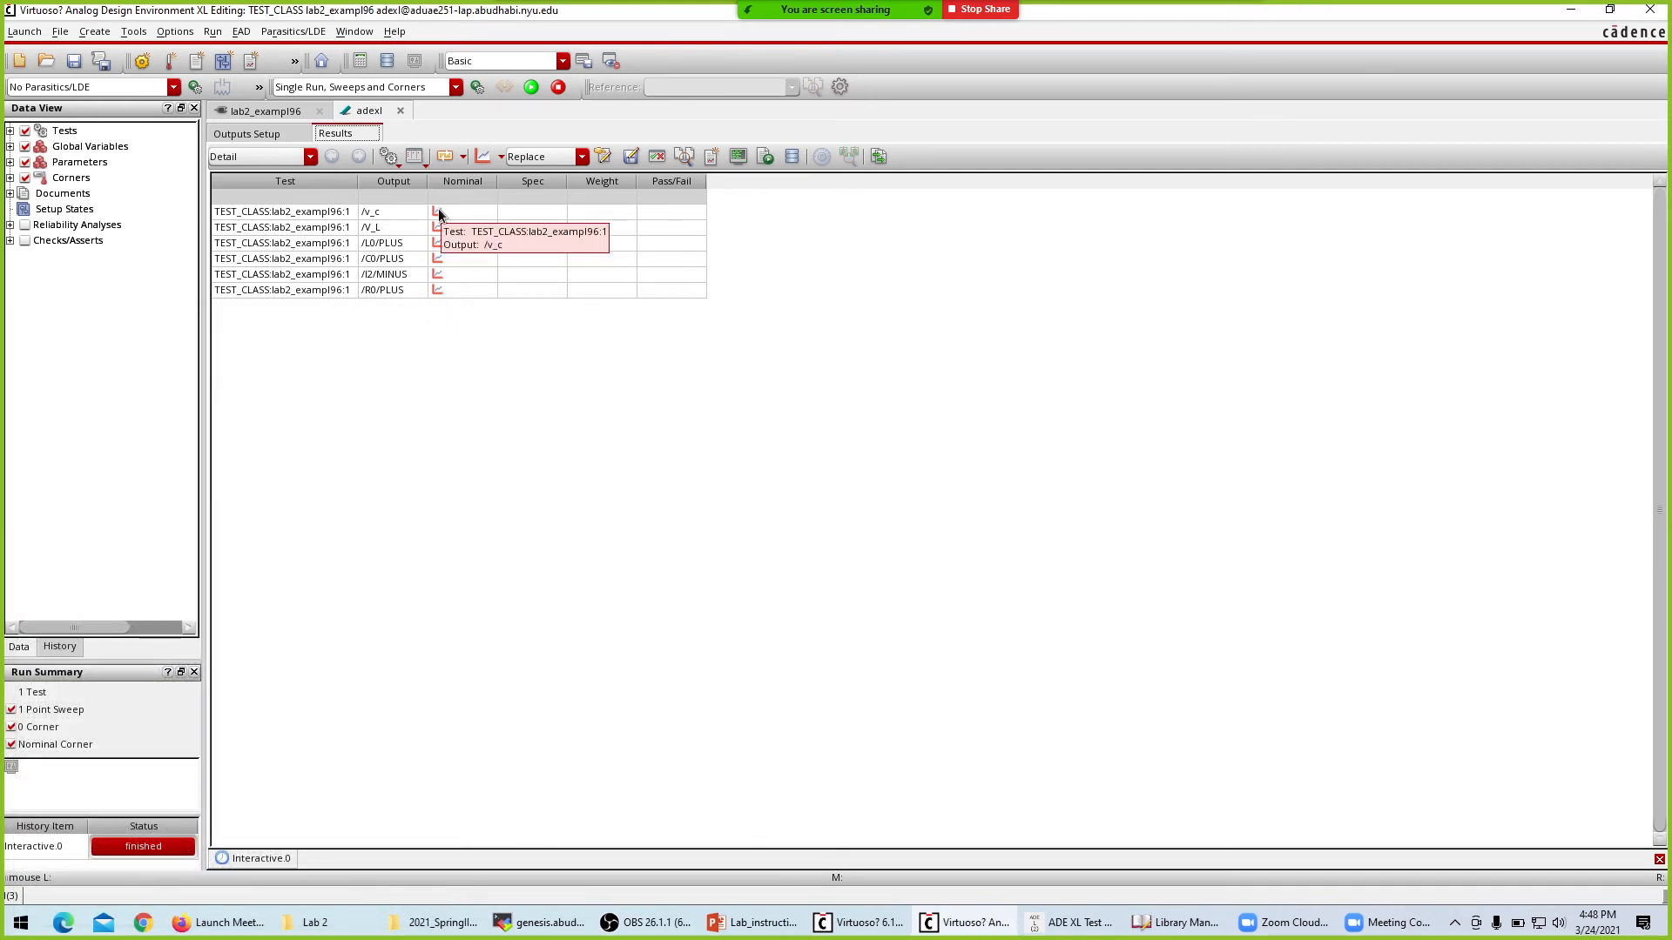
click(484, 158)
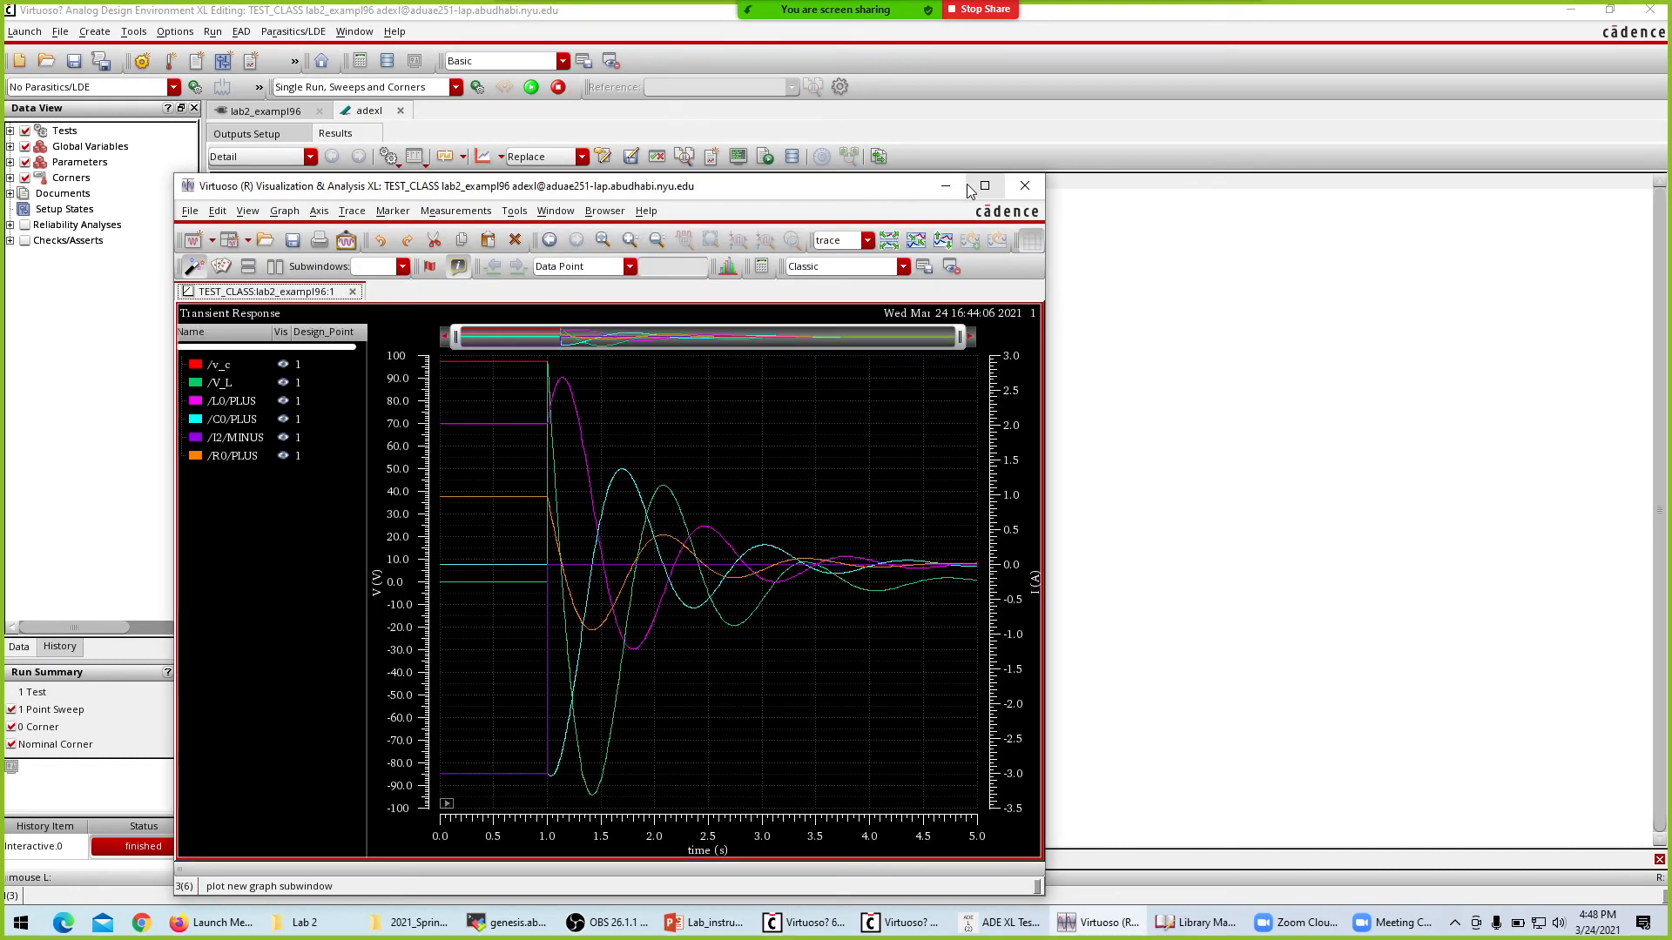
click(1024, 186)
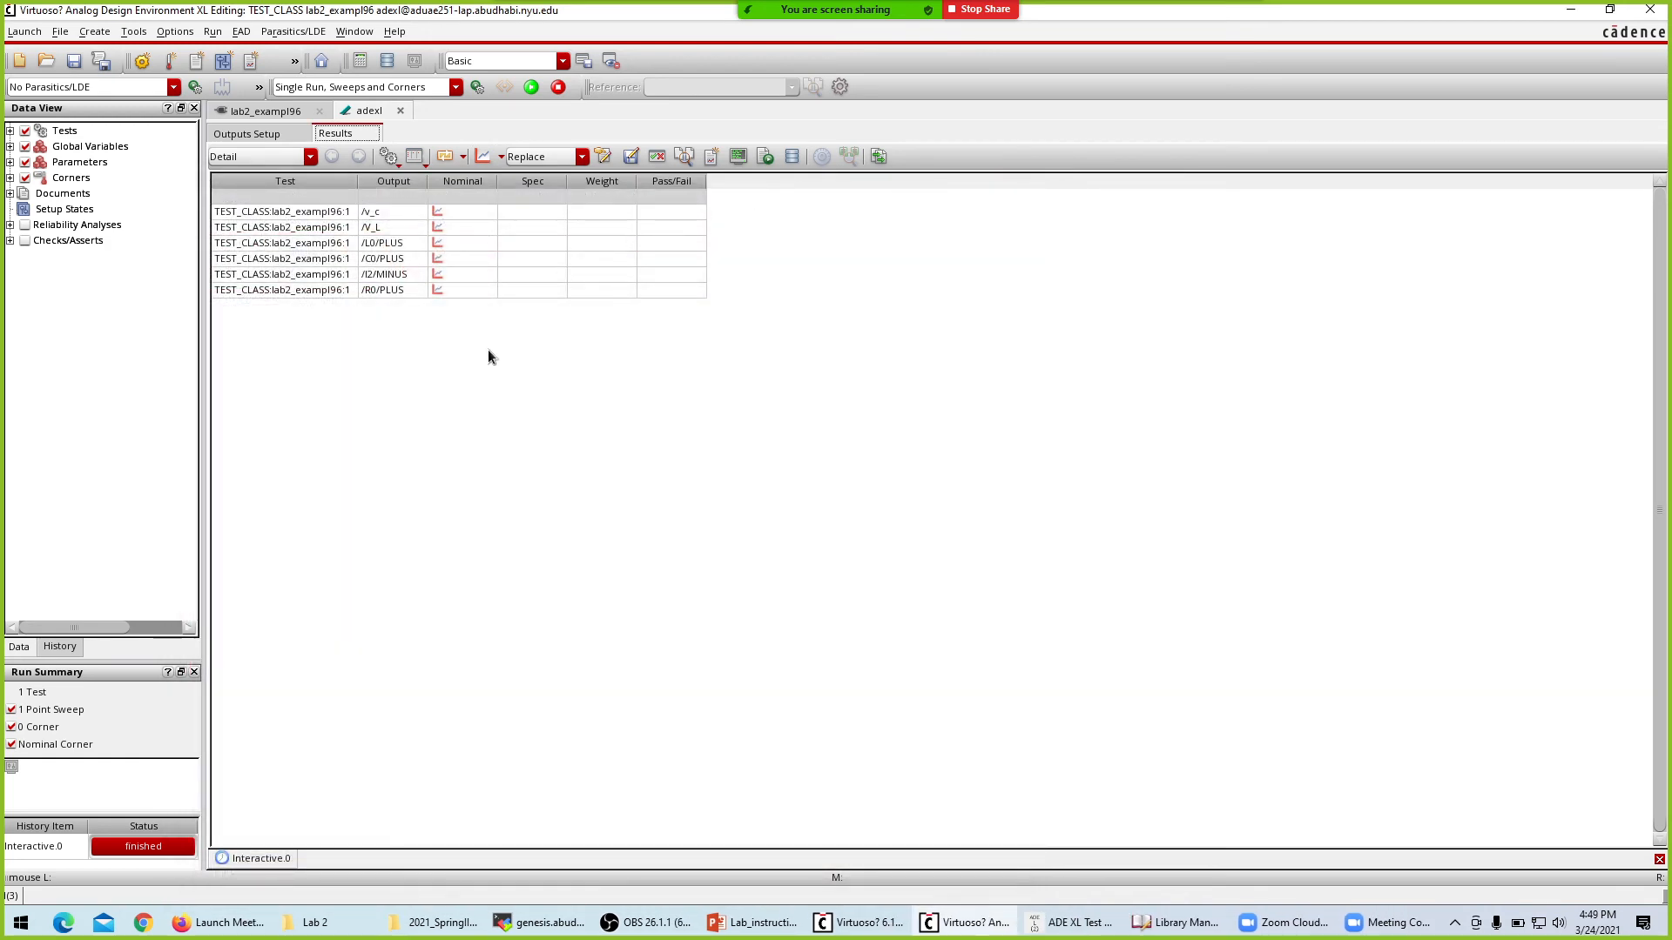
Plot only the nominal result of the inductor current /L0/PLUS.
click(441, 247)
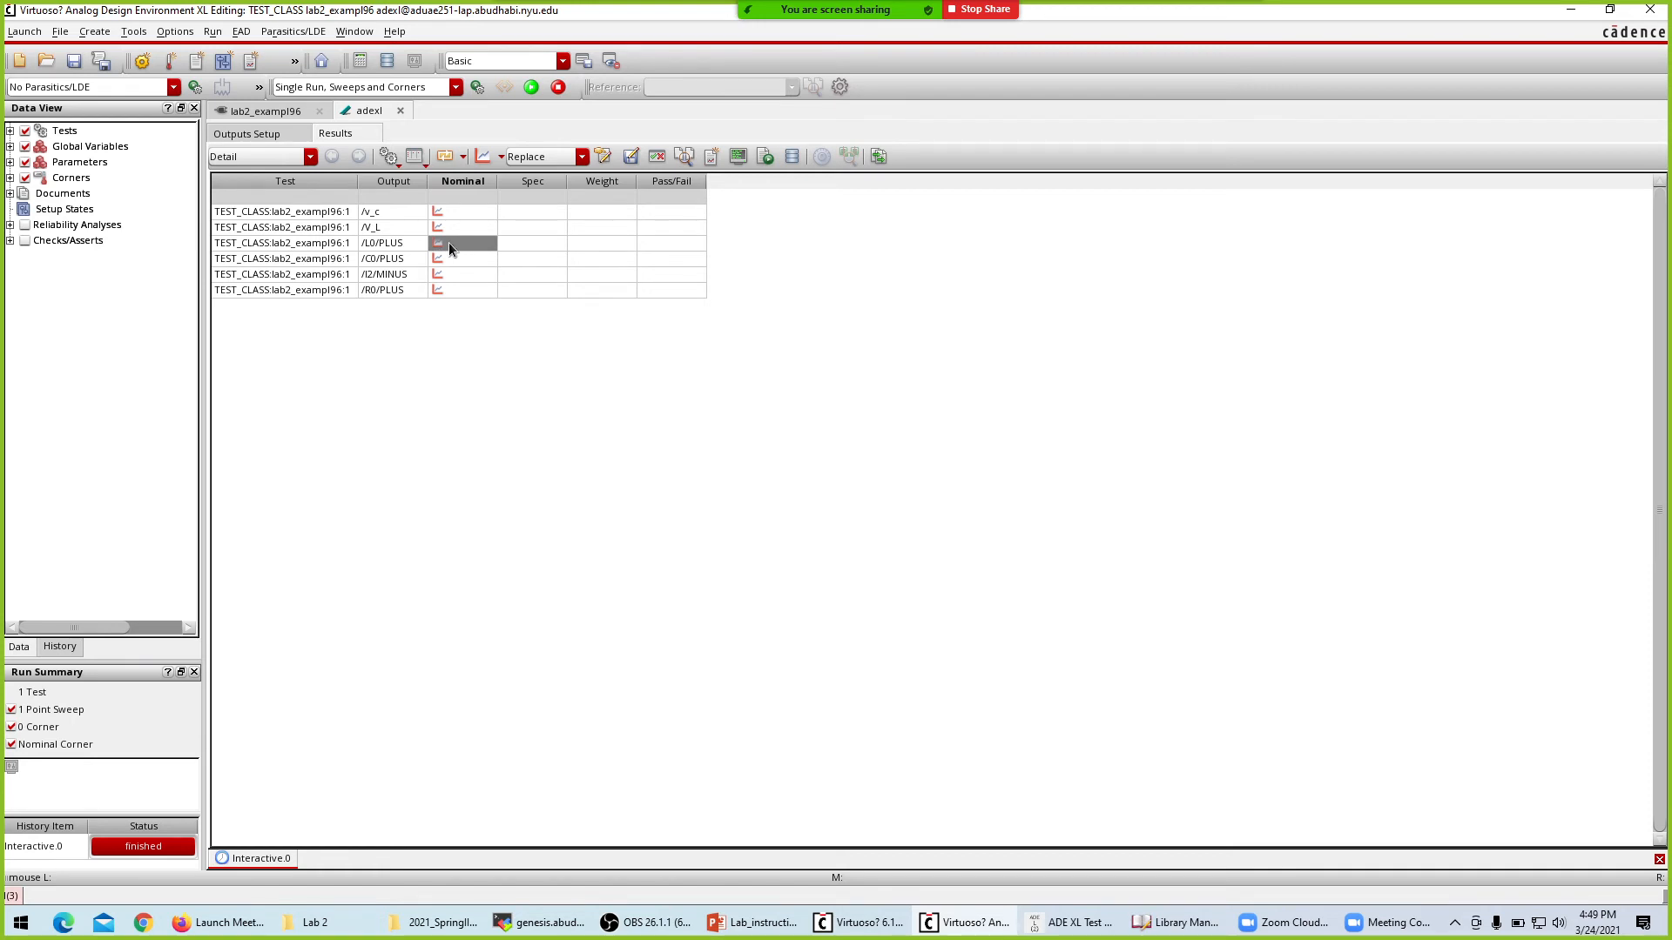
right_click(449, 247)
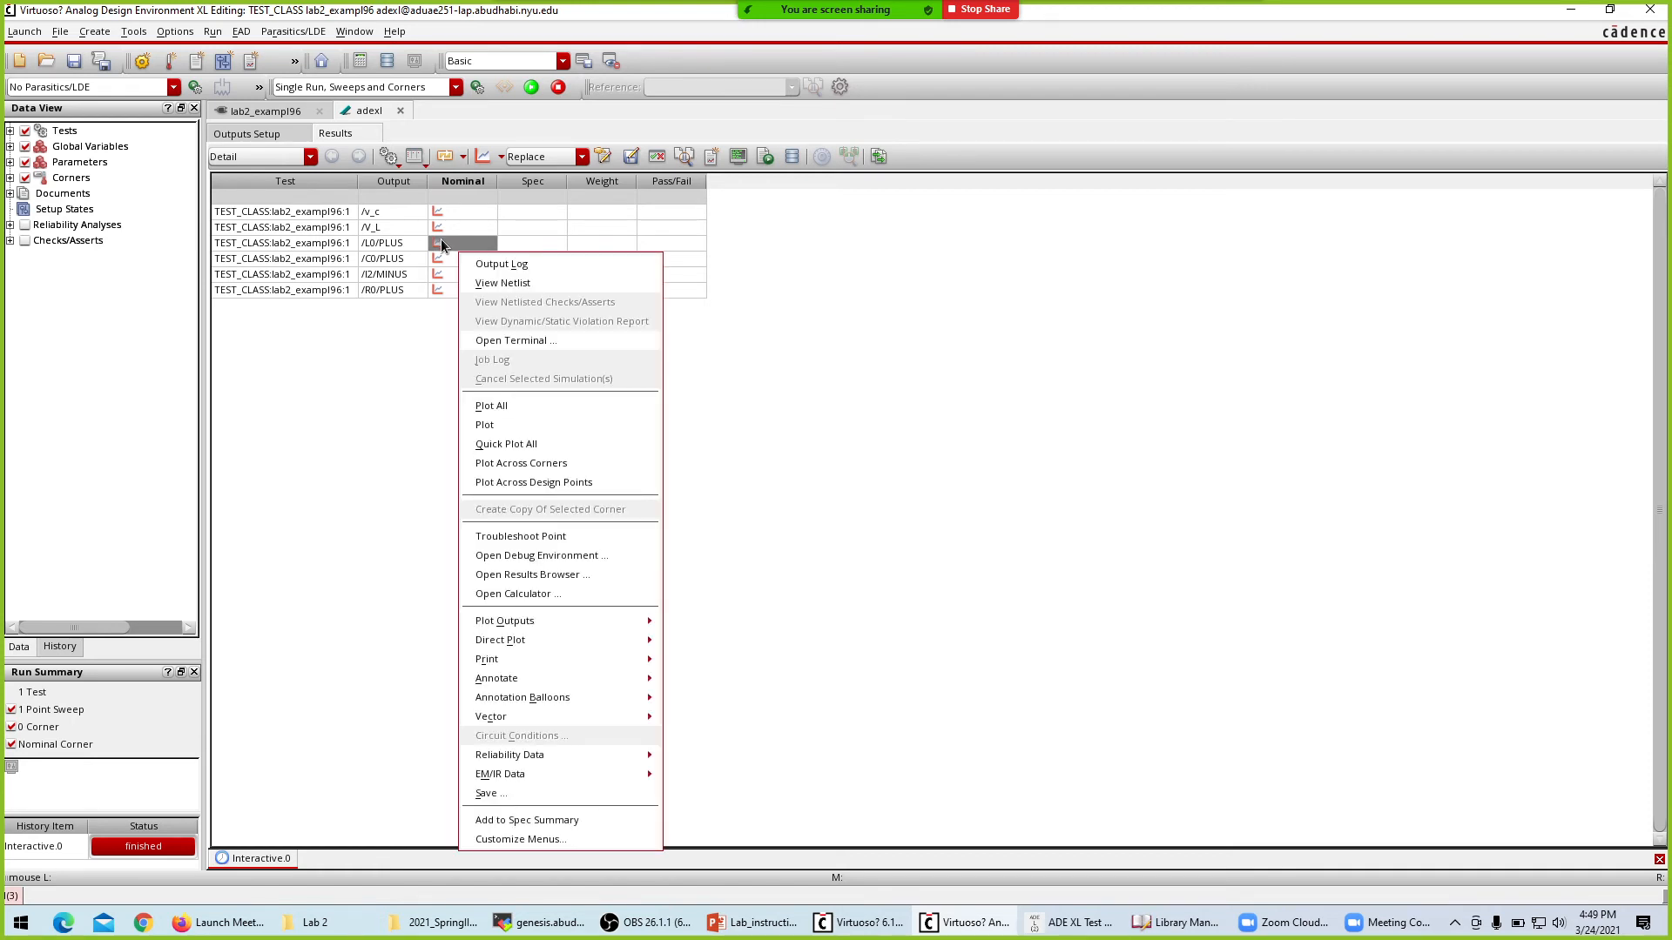
click(437, 243)
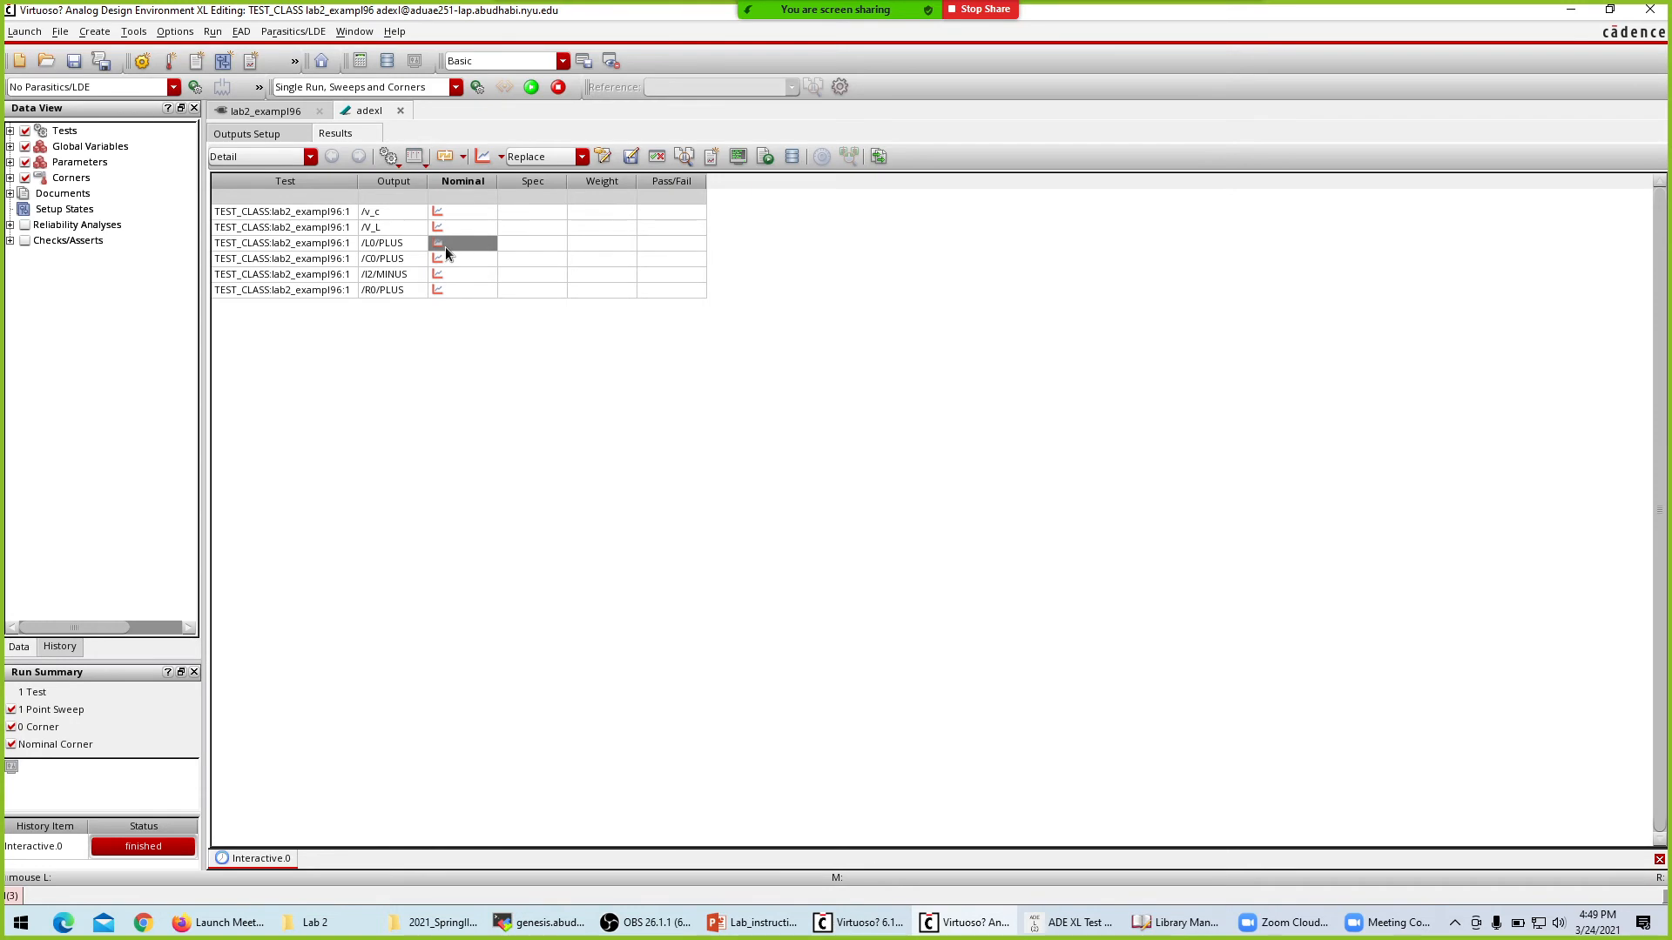
right_click(446, 247)
click(499, 432)
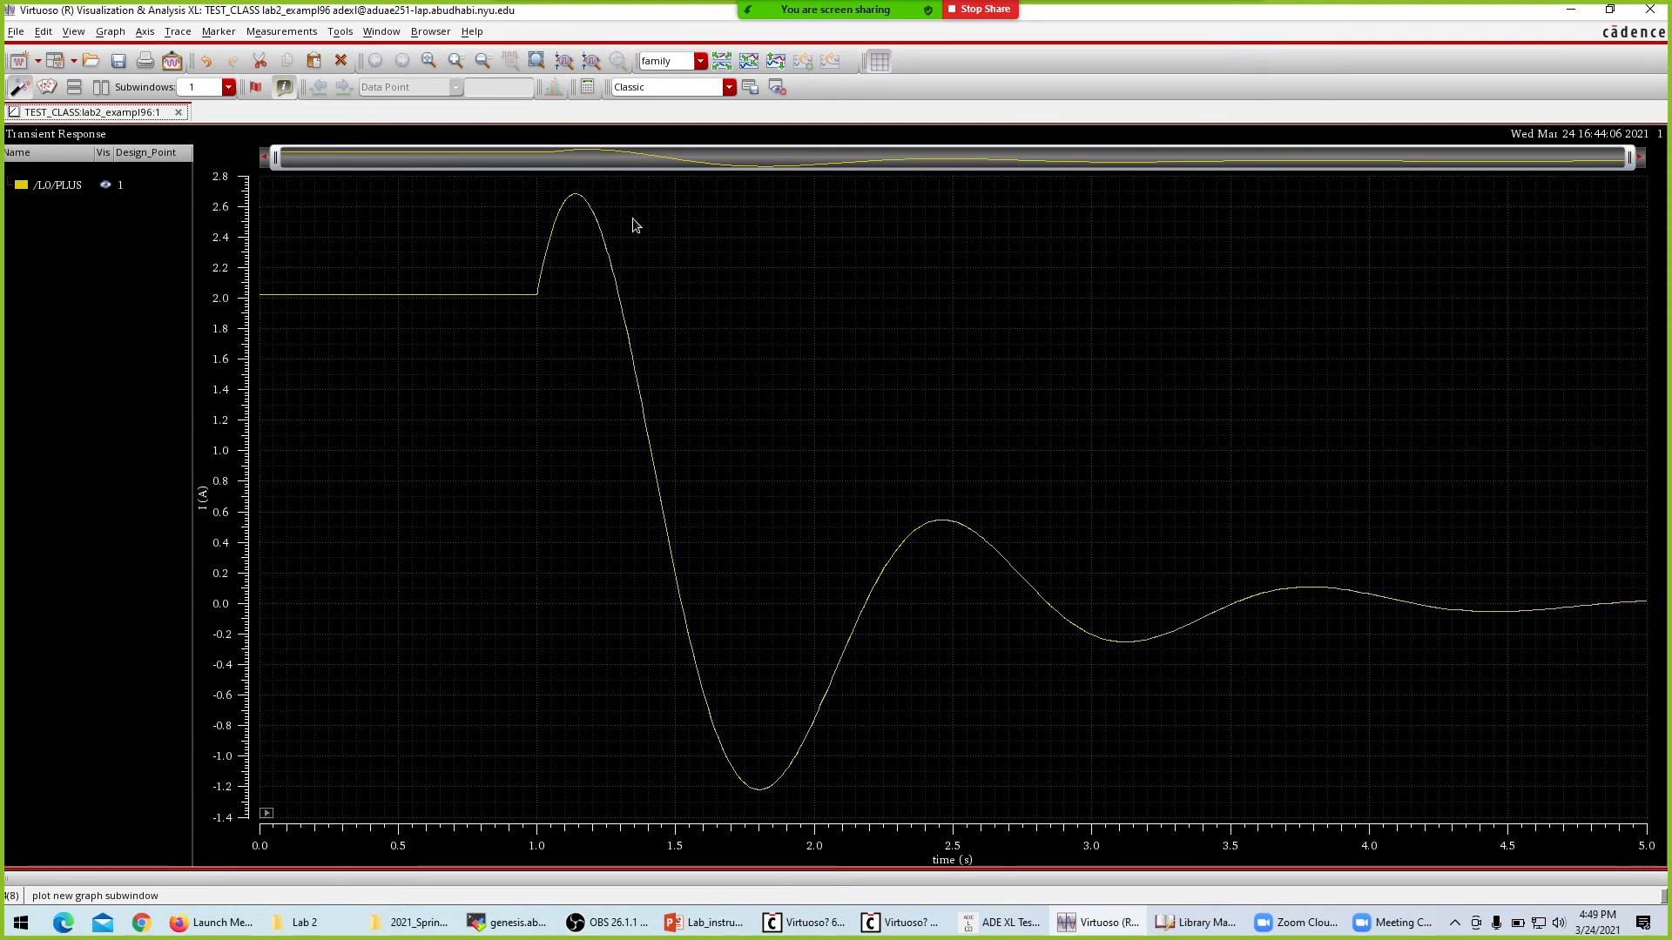
Trim the start of the inductor-current graph's time range to about 1.0 s.
drag(272, 158, 551, 157)
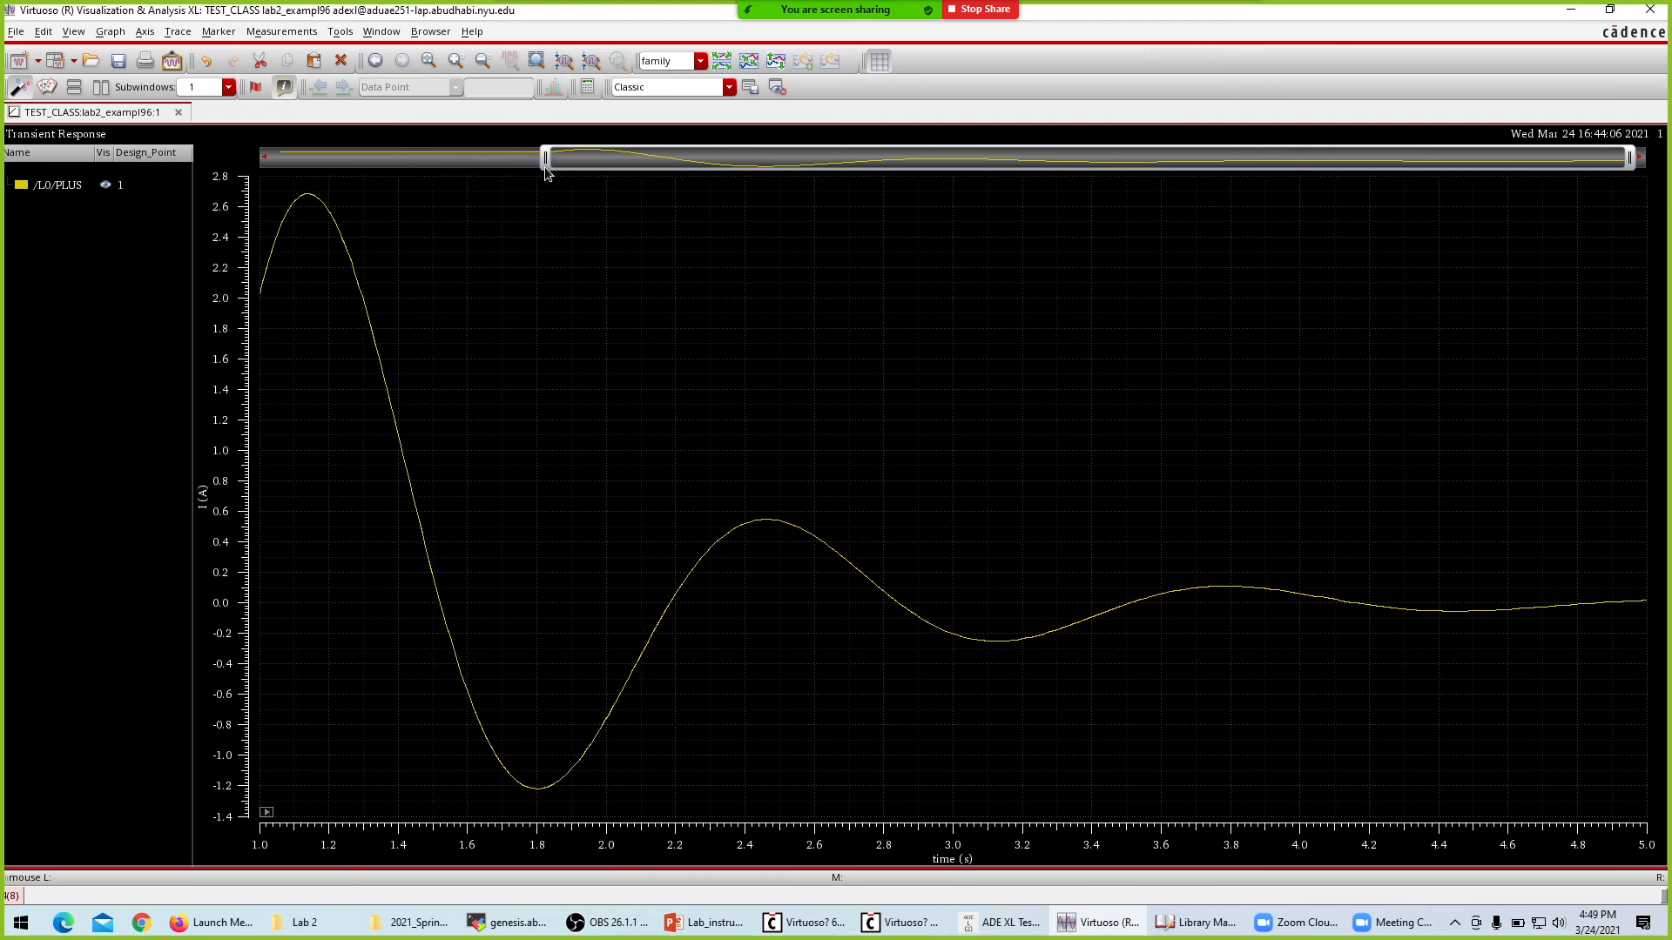
drag(543, 165, 546, 164)
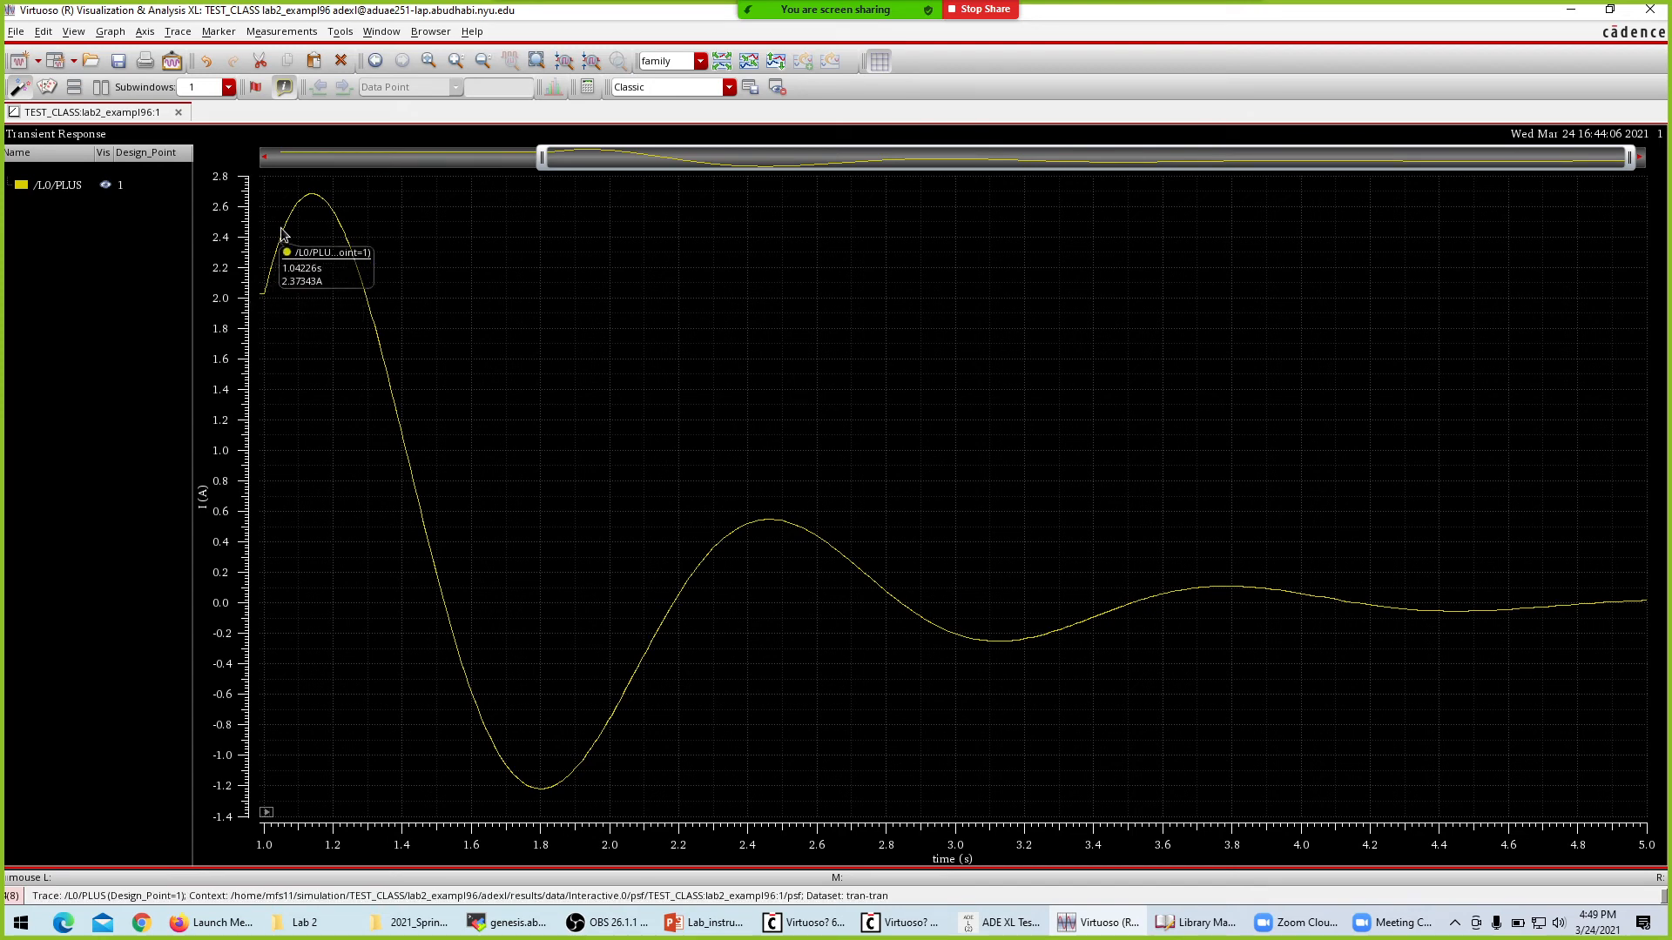
mouse_move(312, 197)
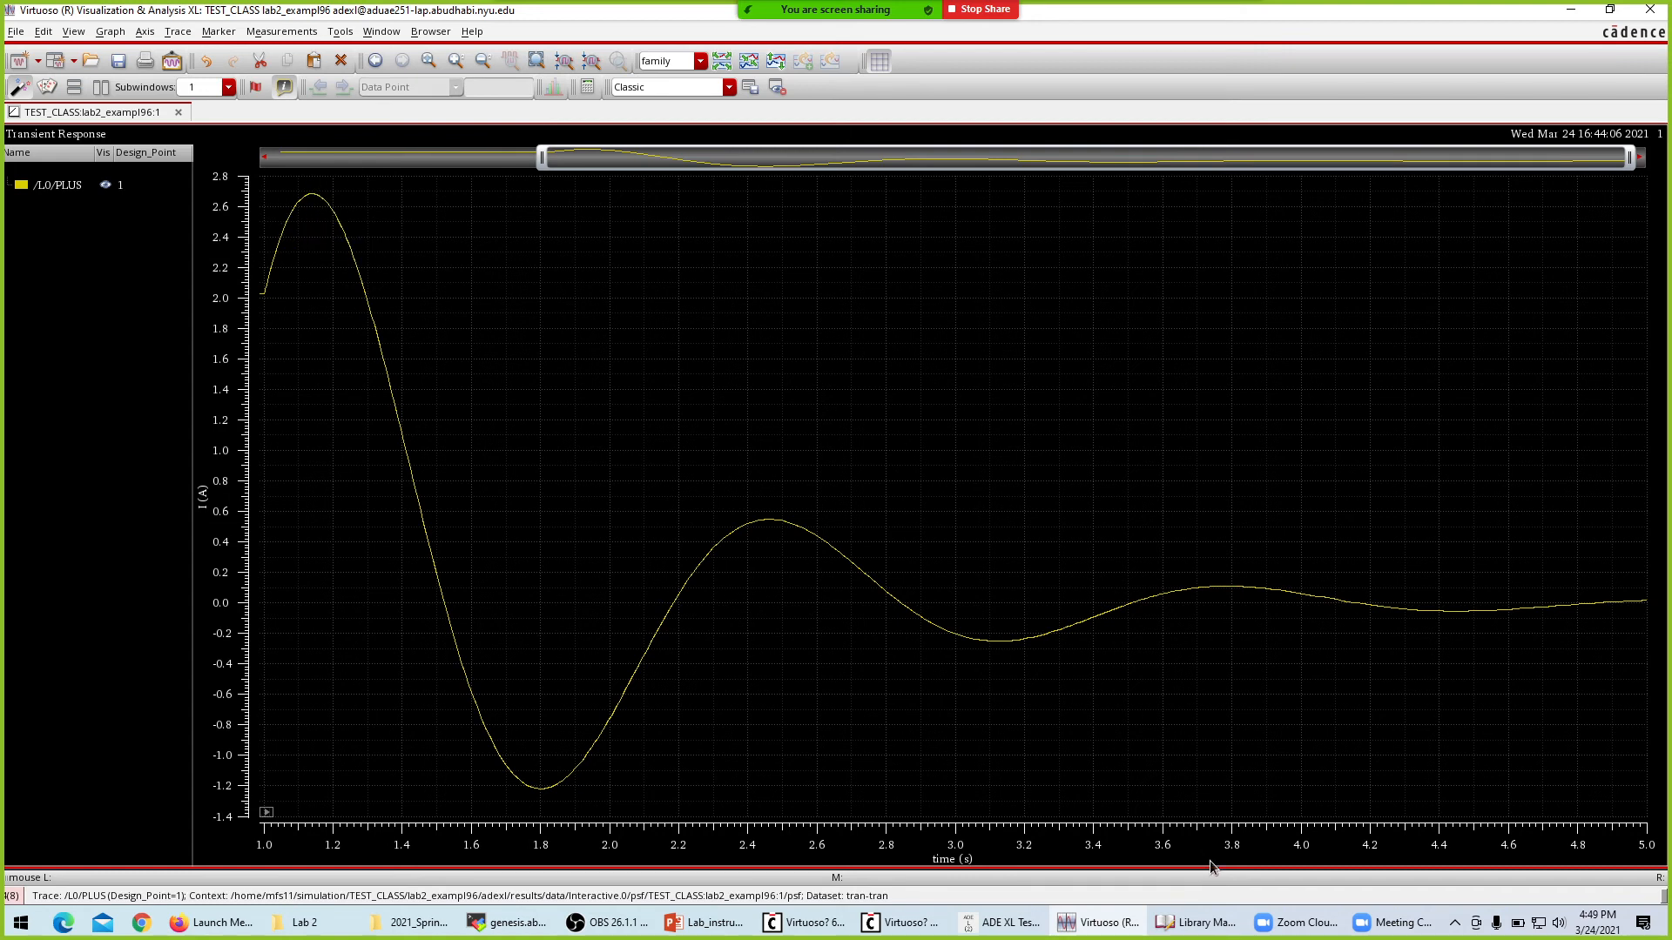
Compare the simulated inductor current with the textbook i_L(t) waveform on slide 2 of the PowerPoint lab instructions, and close the graph.
click(704, 922)
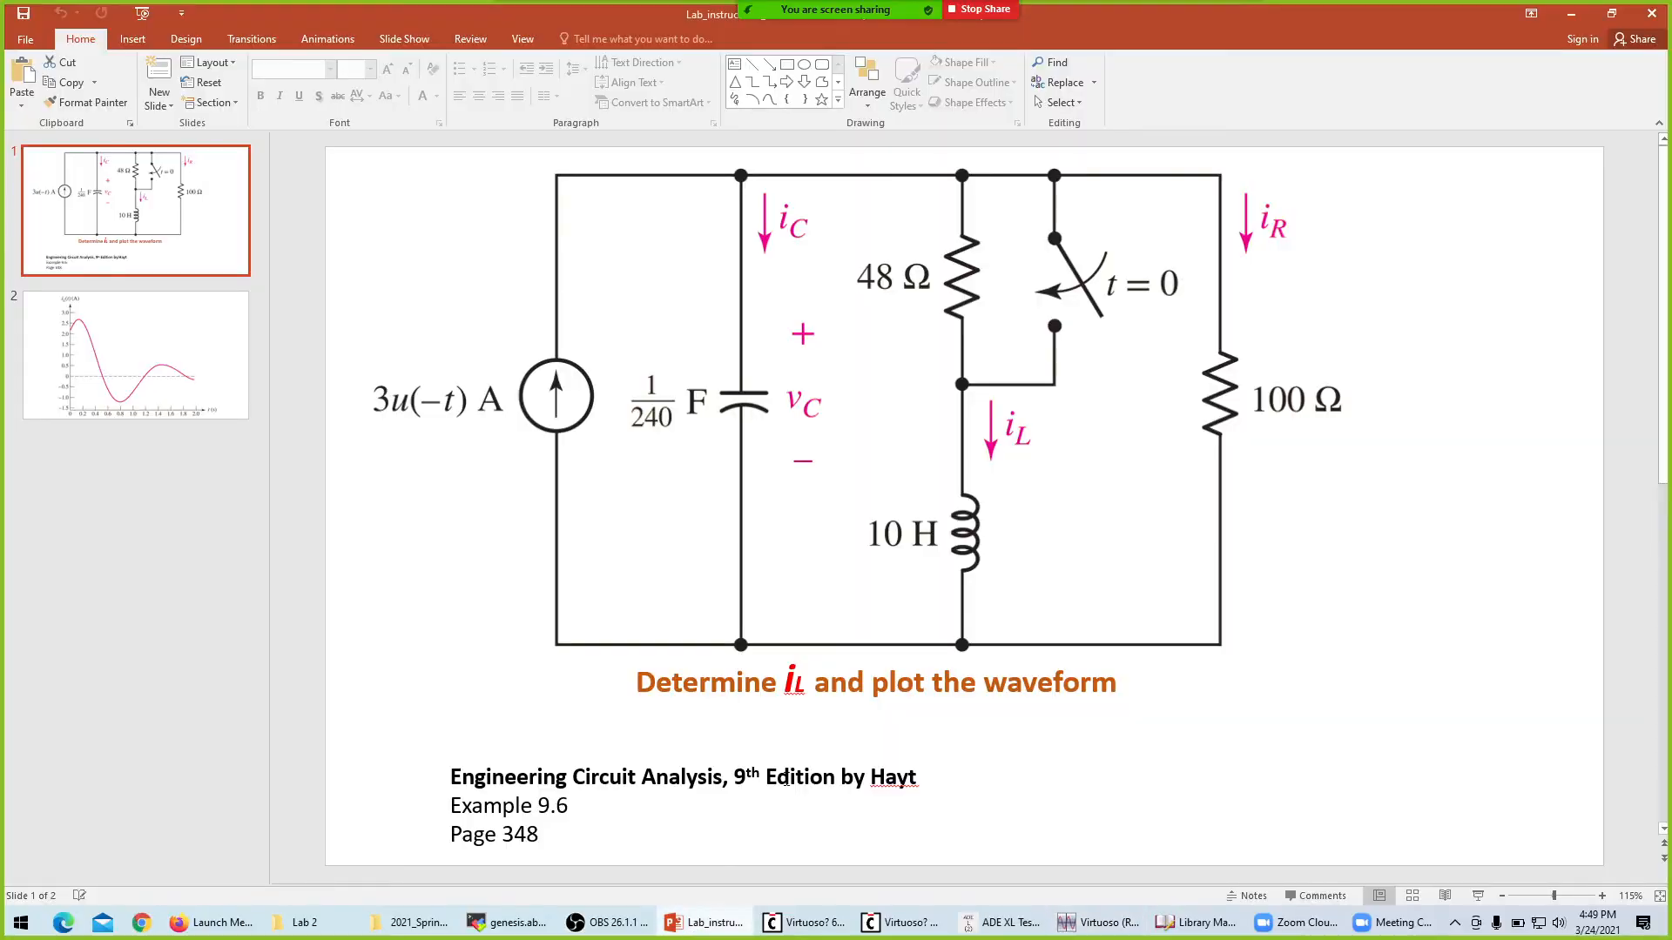
scroll(881, 679, down, 1)
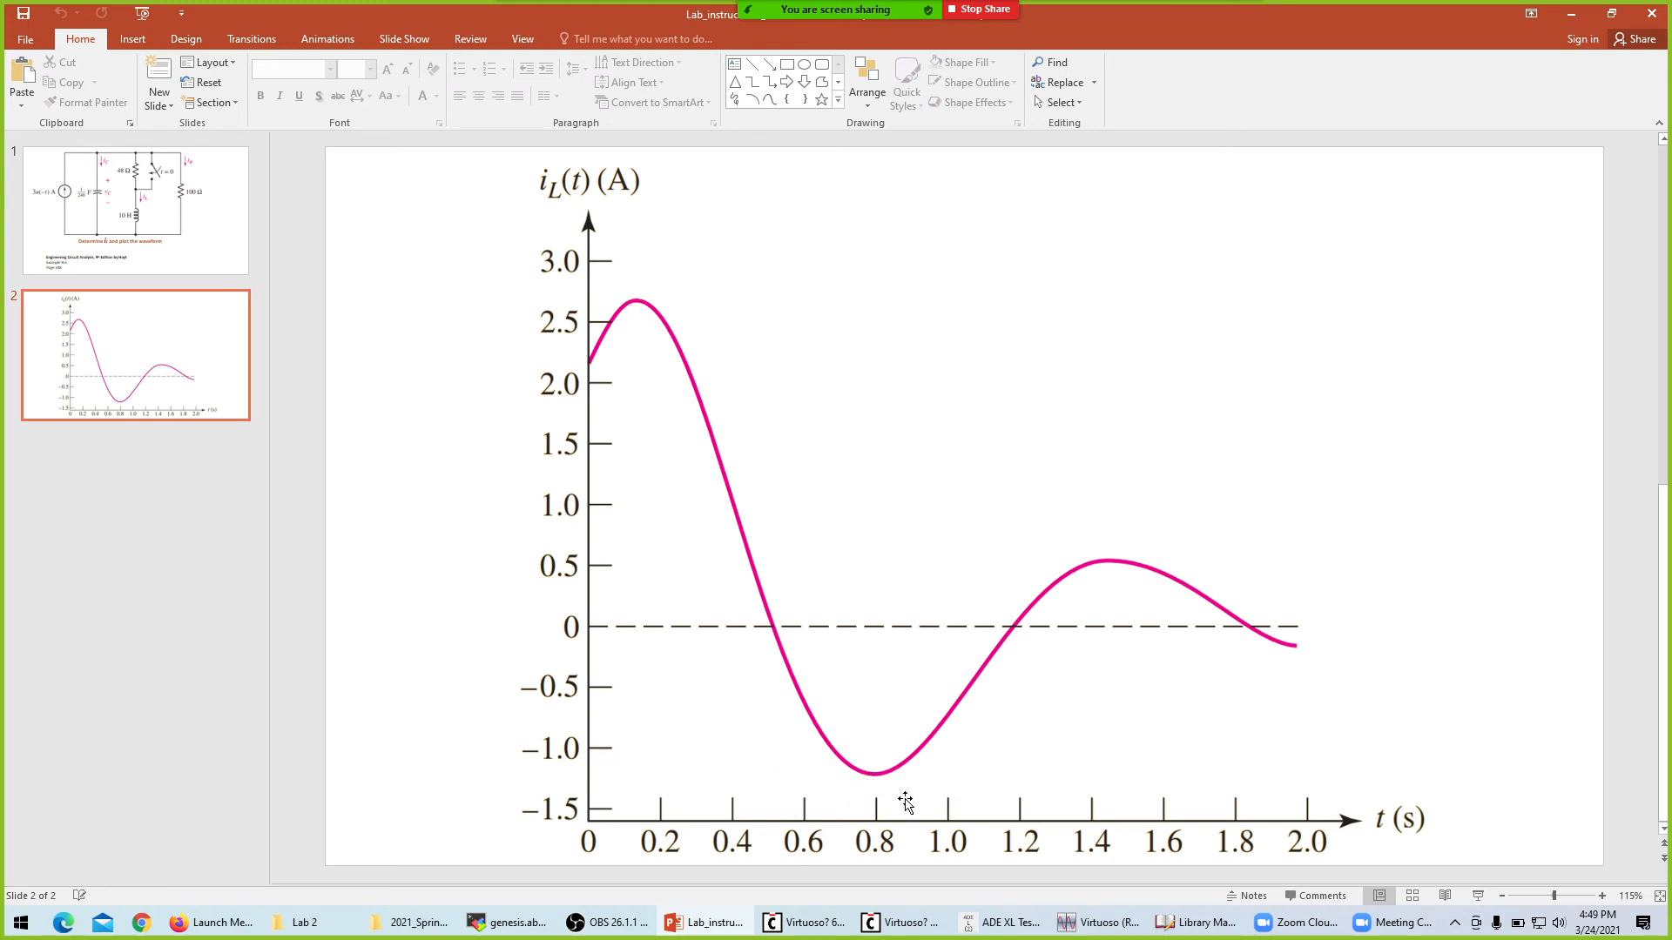
key(alt+Tab)
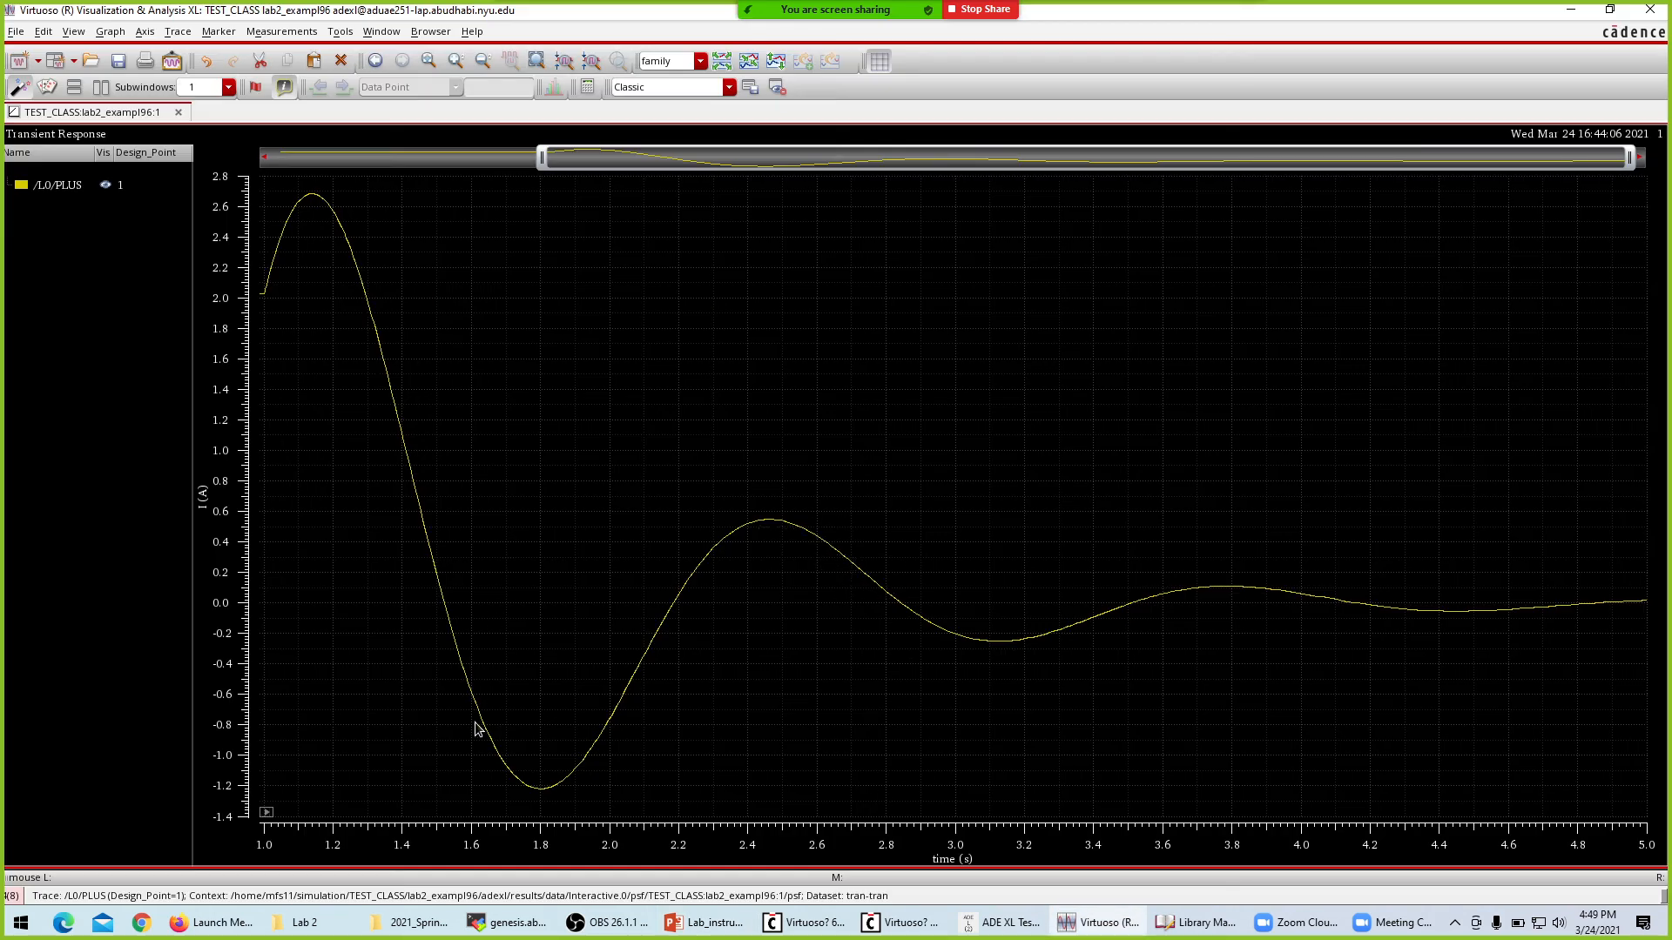
mouse_move(546, 799)
key(alt+Tab)
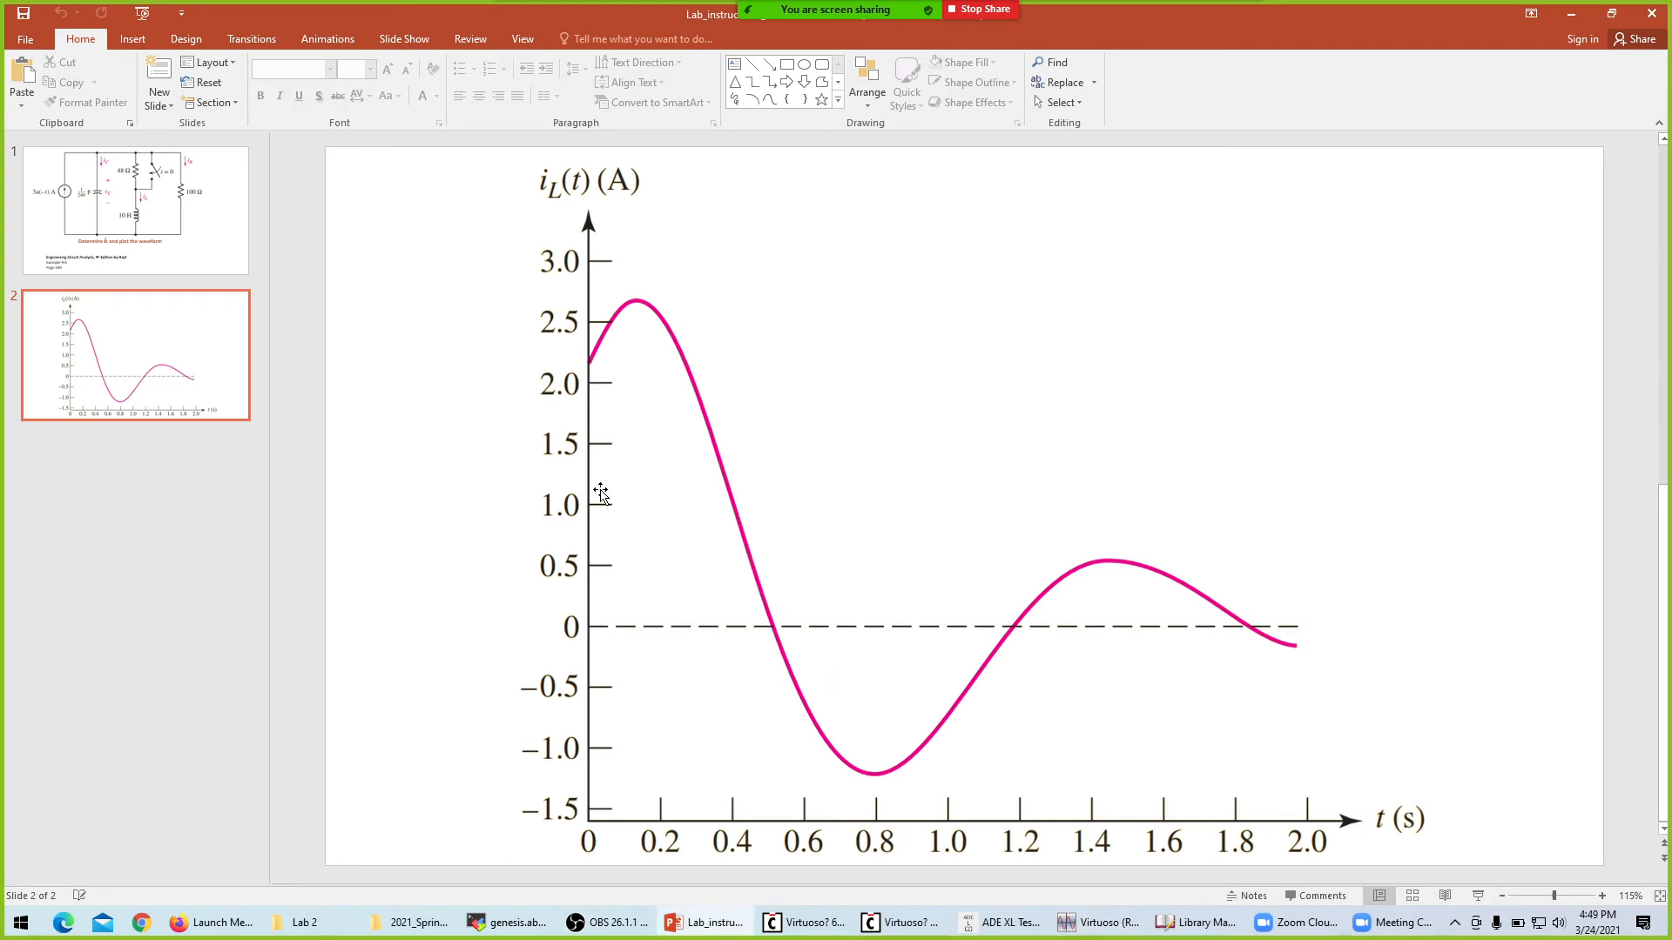
key(alt+Tab)
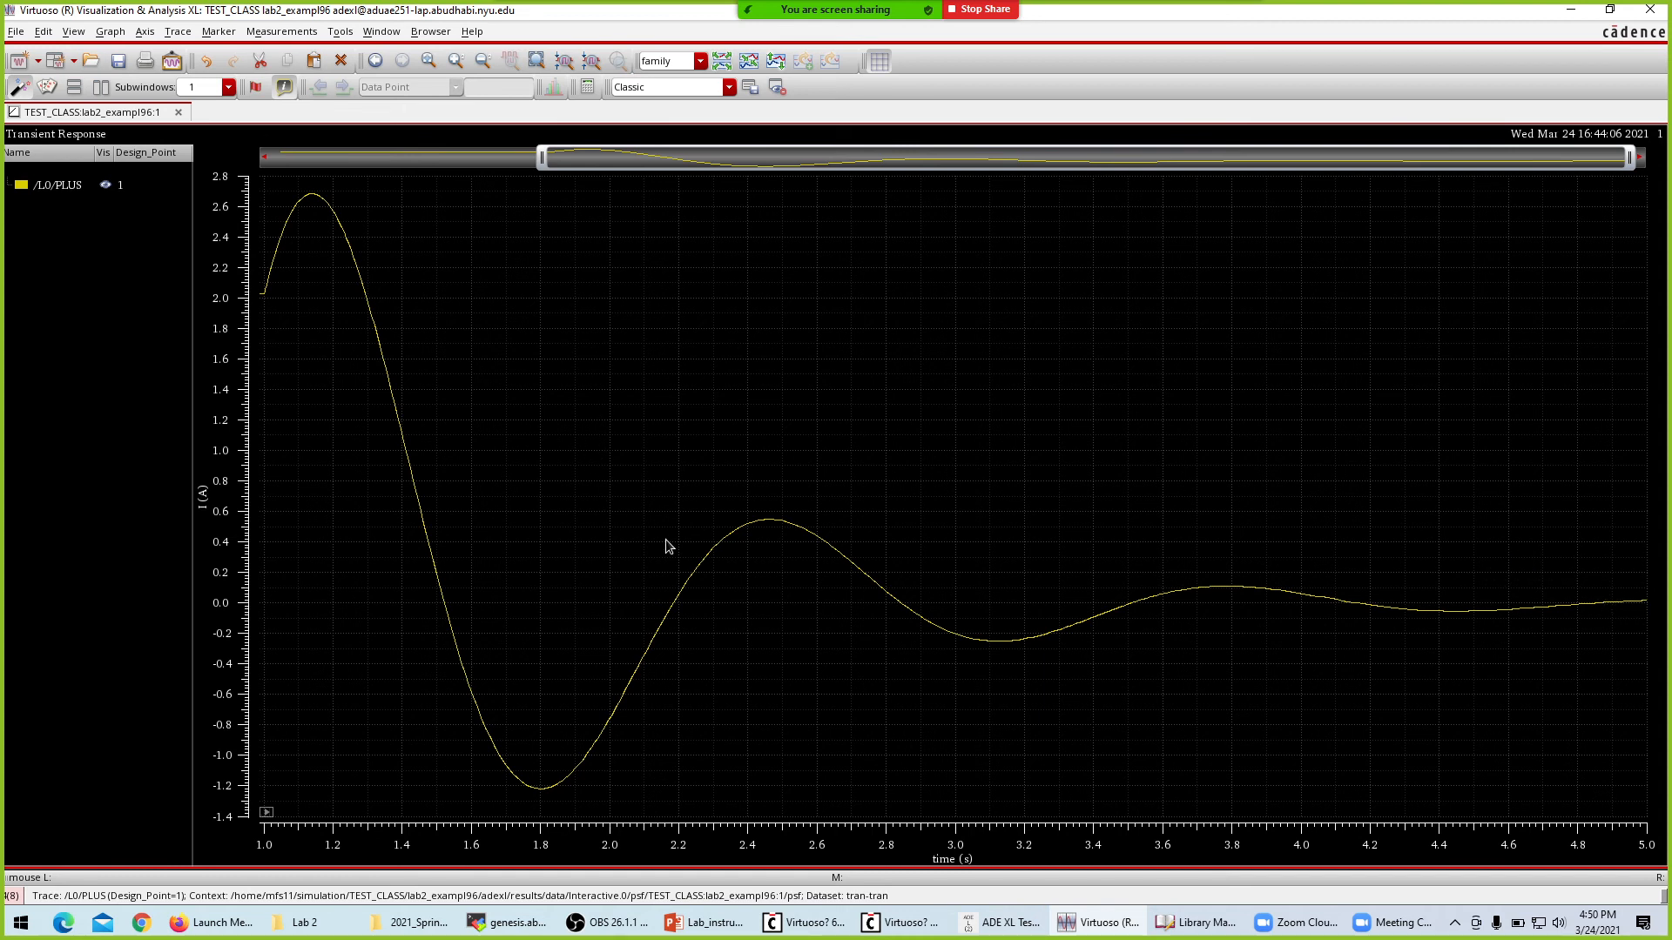
key(alt+Tab)
key(alt+Tab)
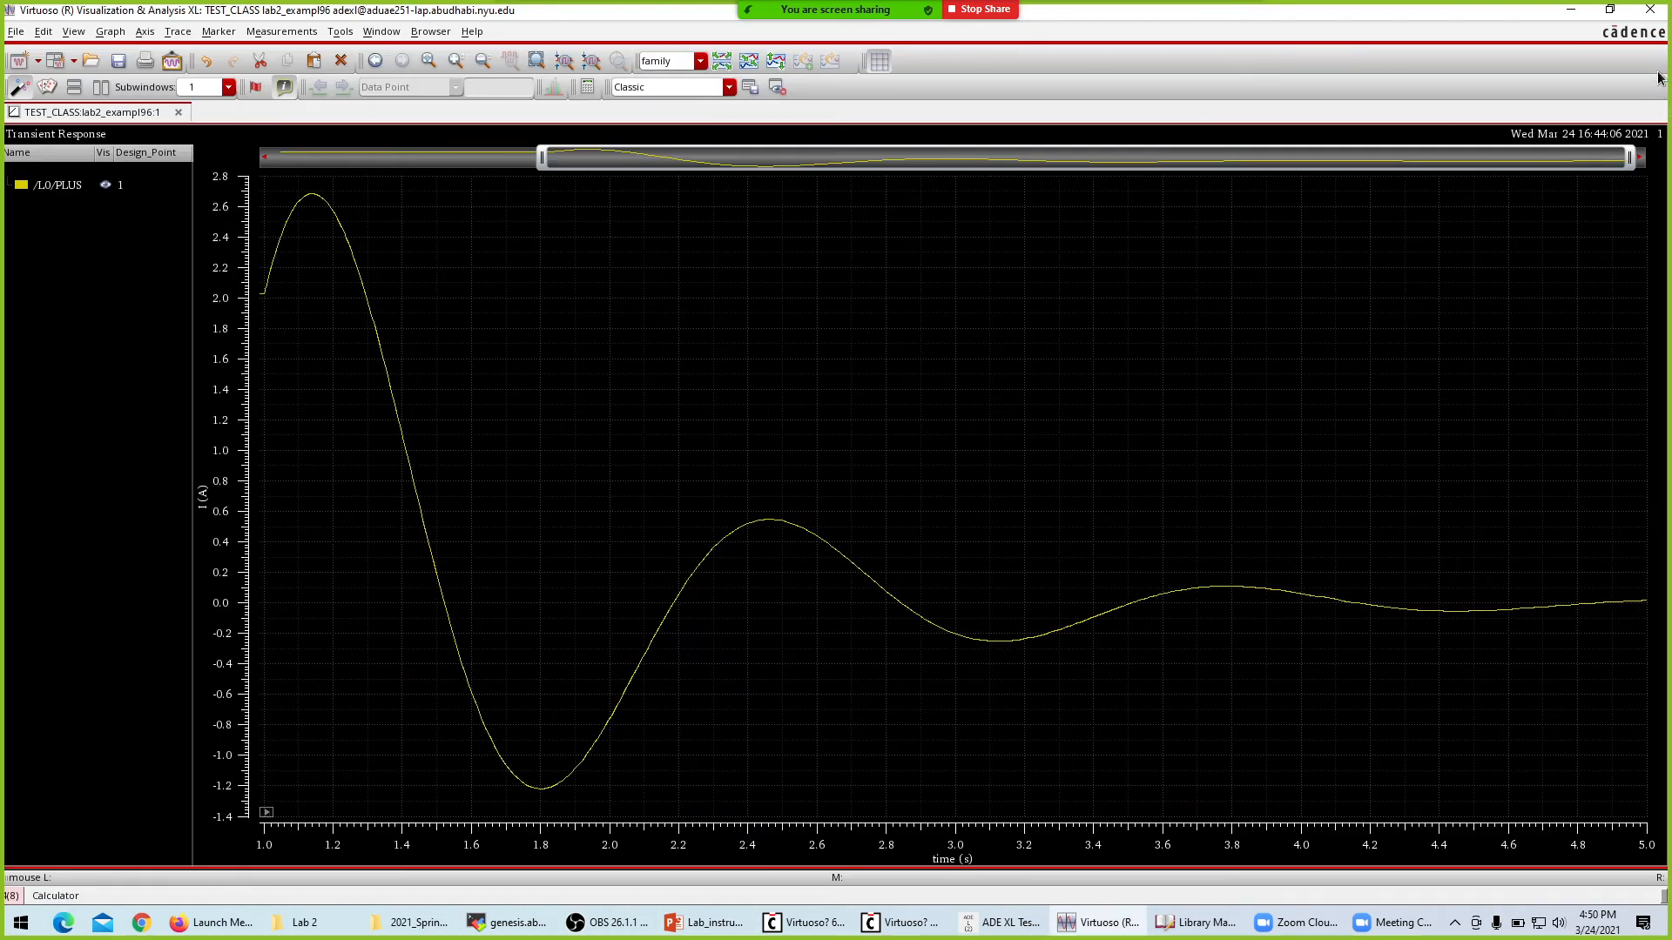
key(alt+Tab)
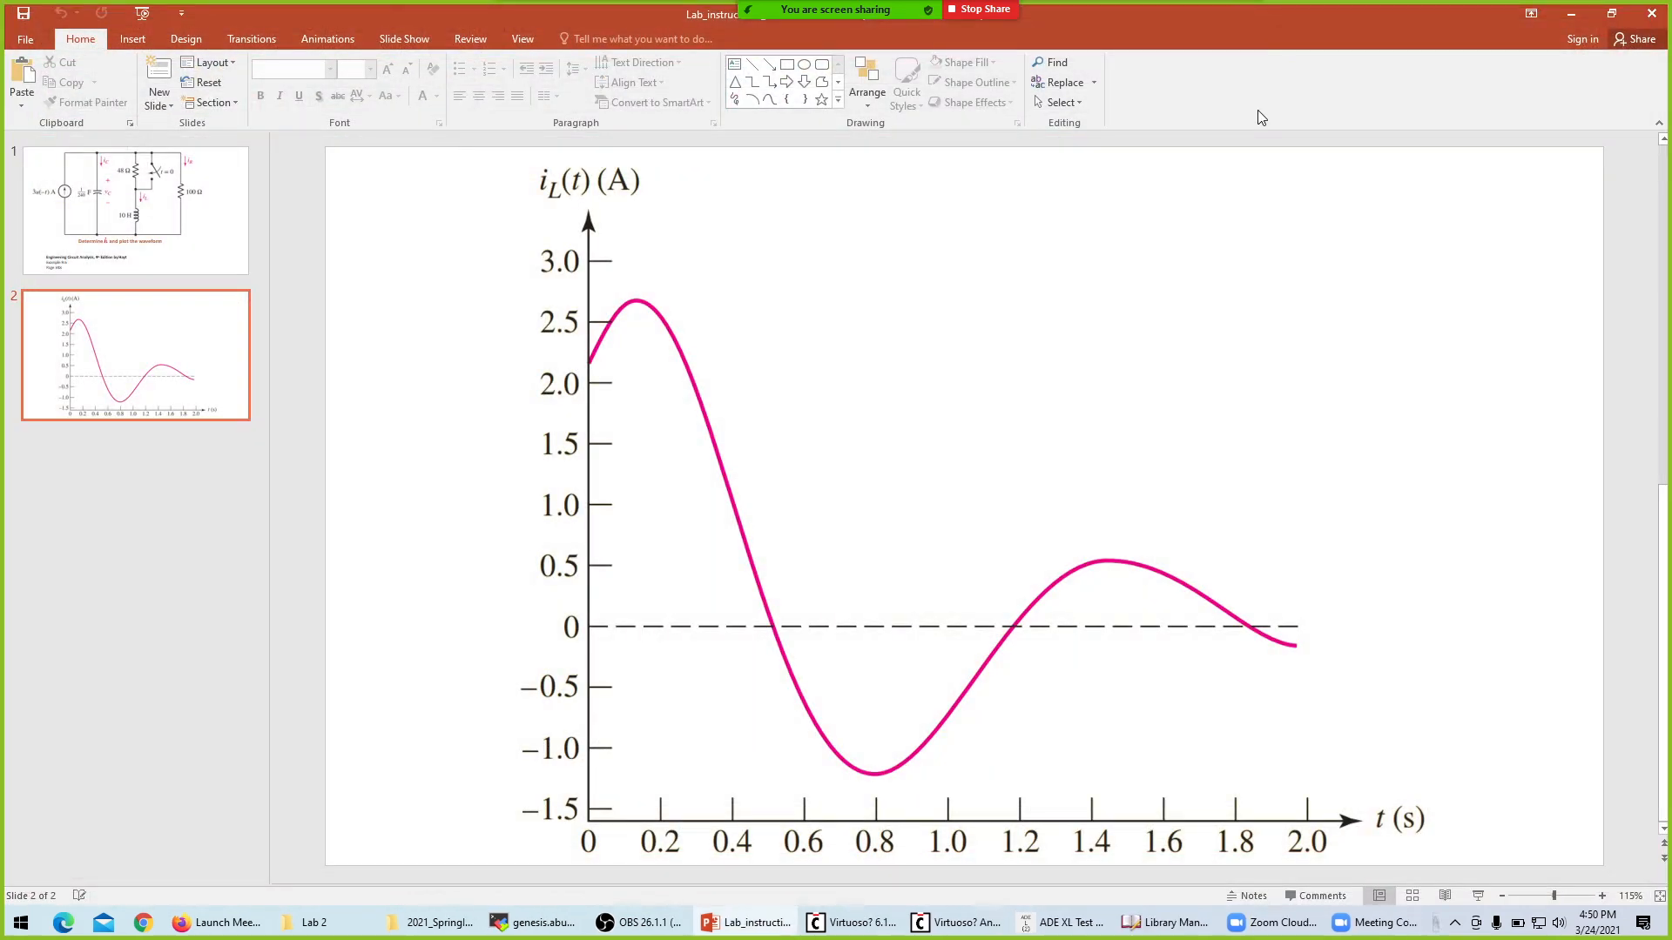
Return to the adexl results, plot all outputs together, and trim the time range to start at about 1.0 s.
key(alt+Tab)
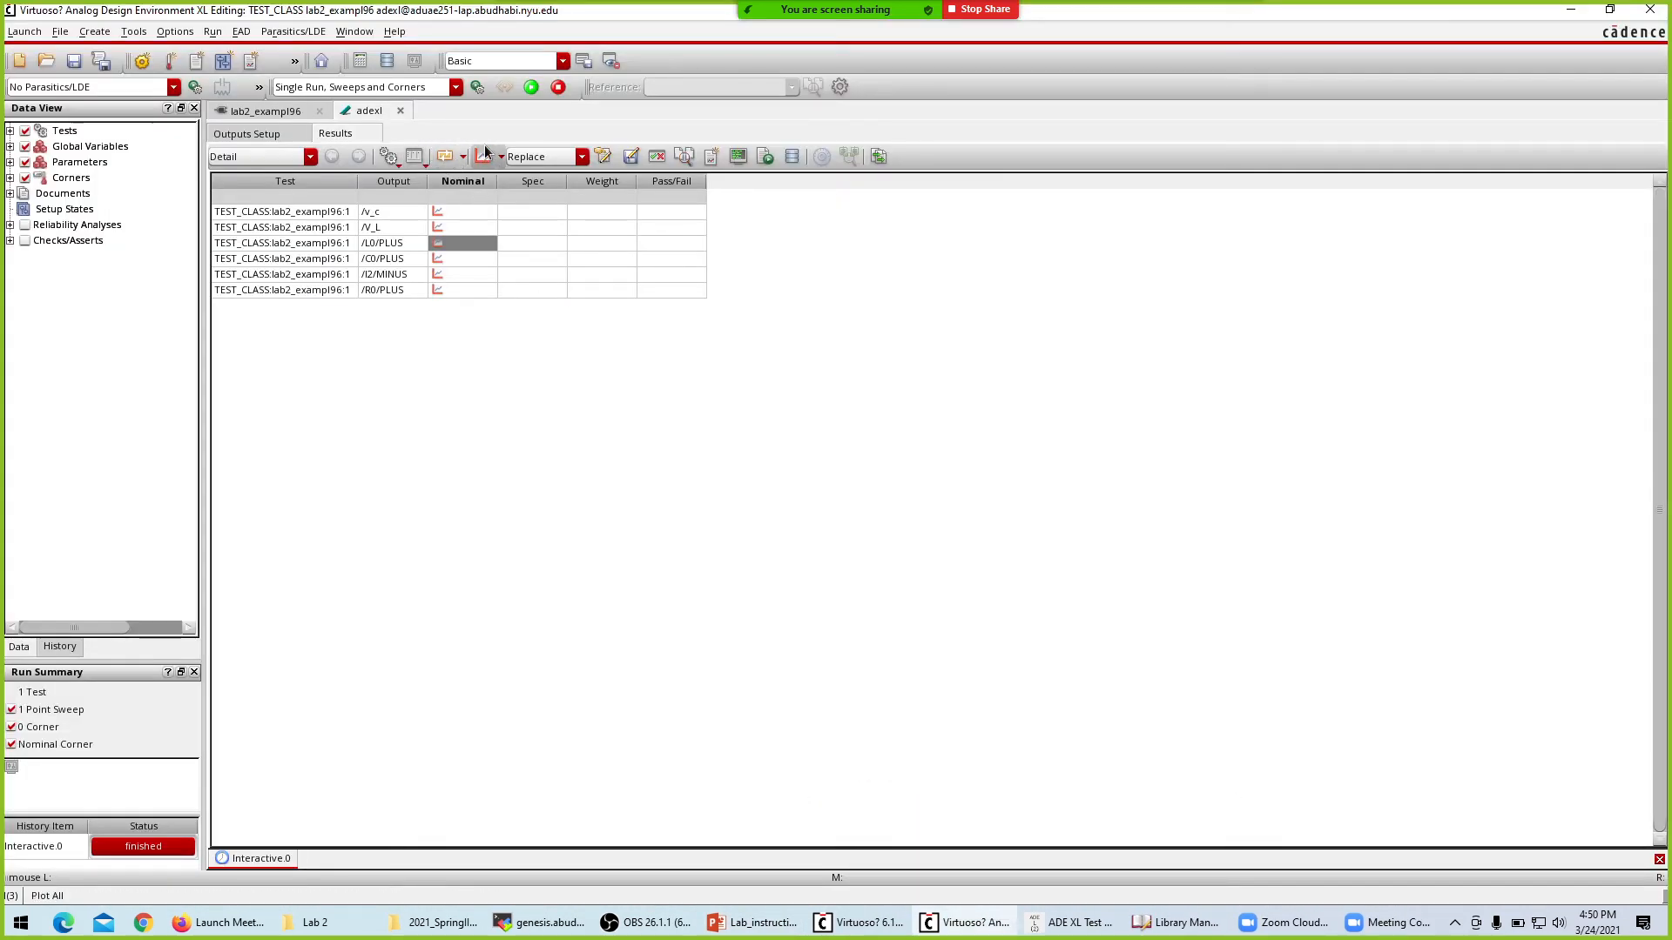
click(484, 315)
click(478, 157)
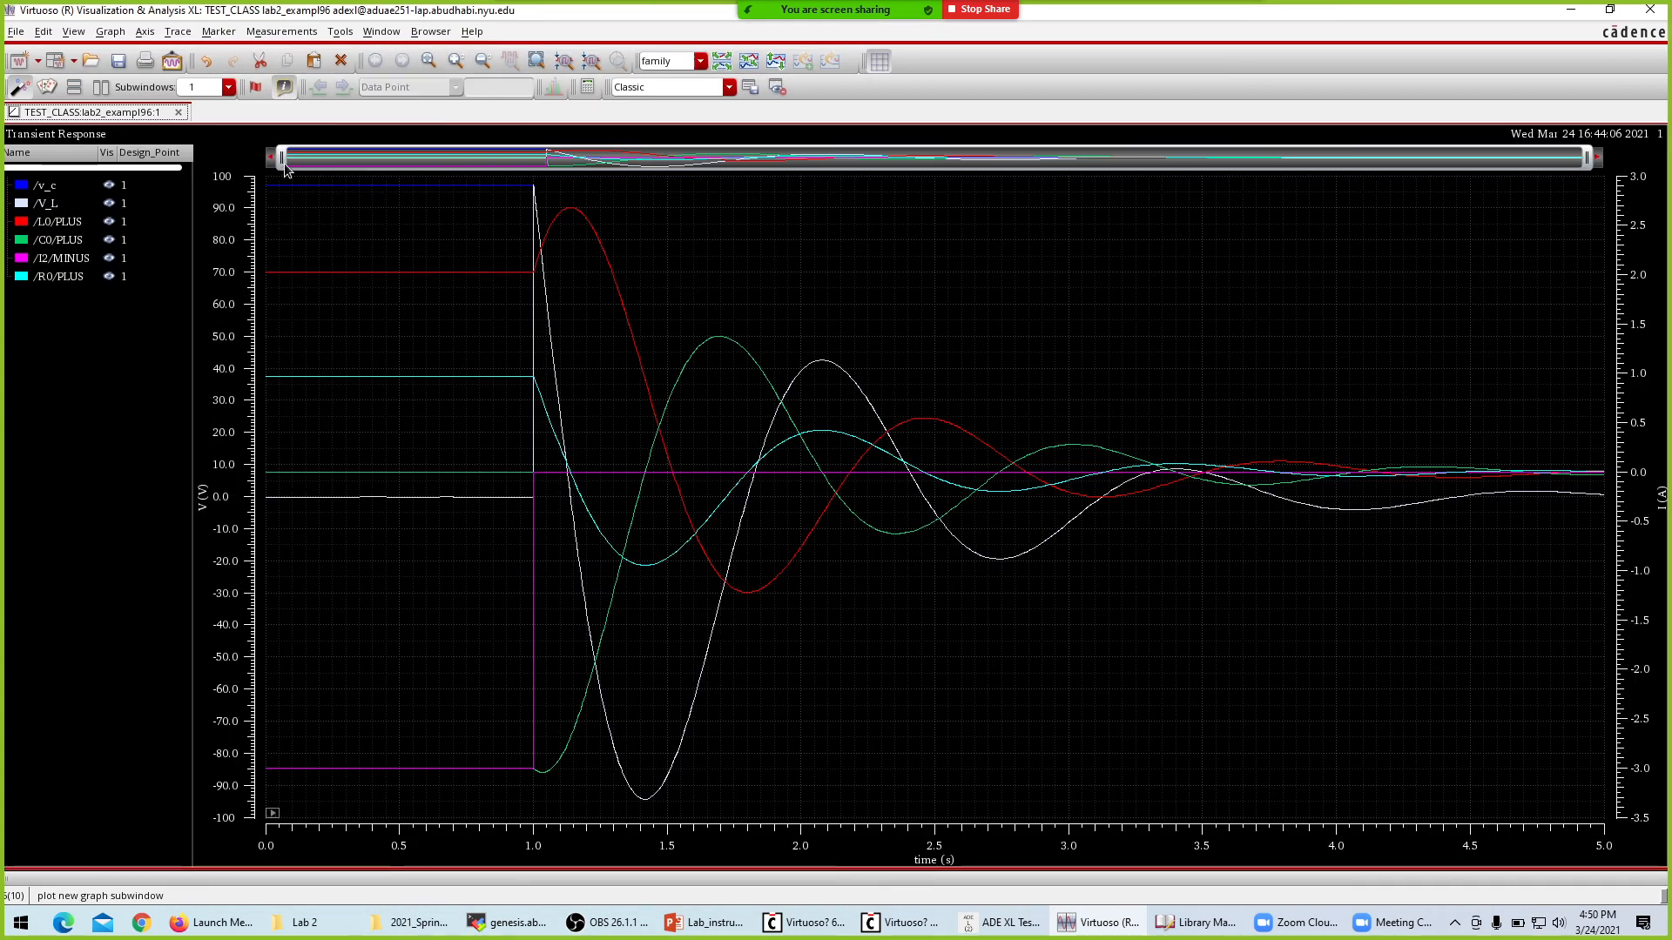
drag(285, 165, 543, 155)
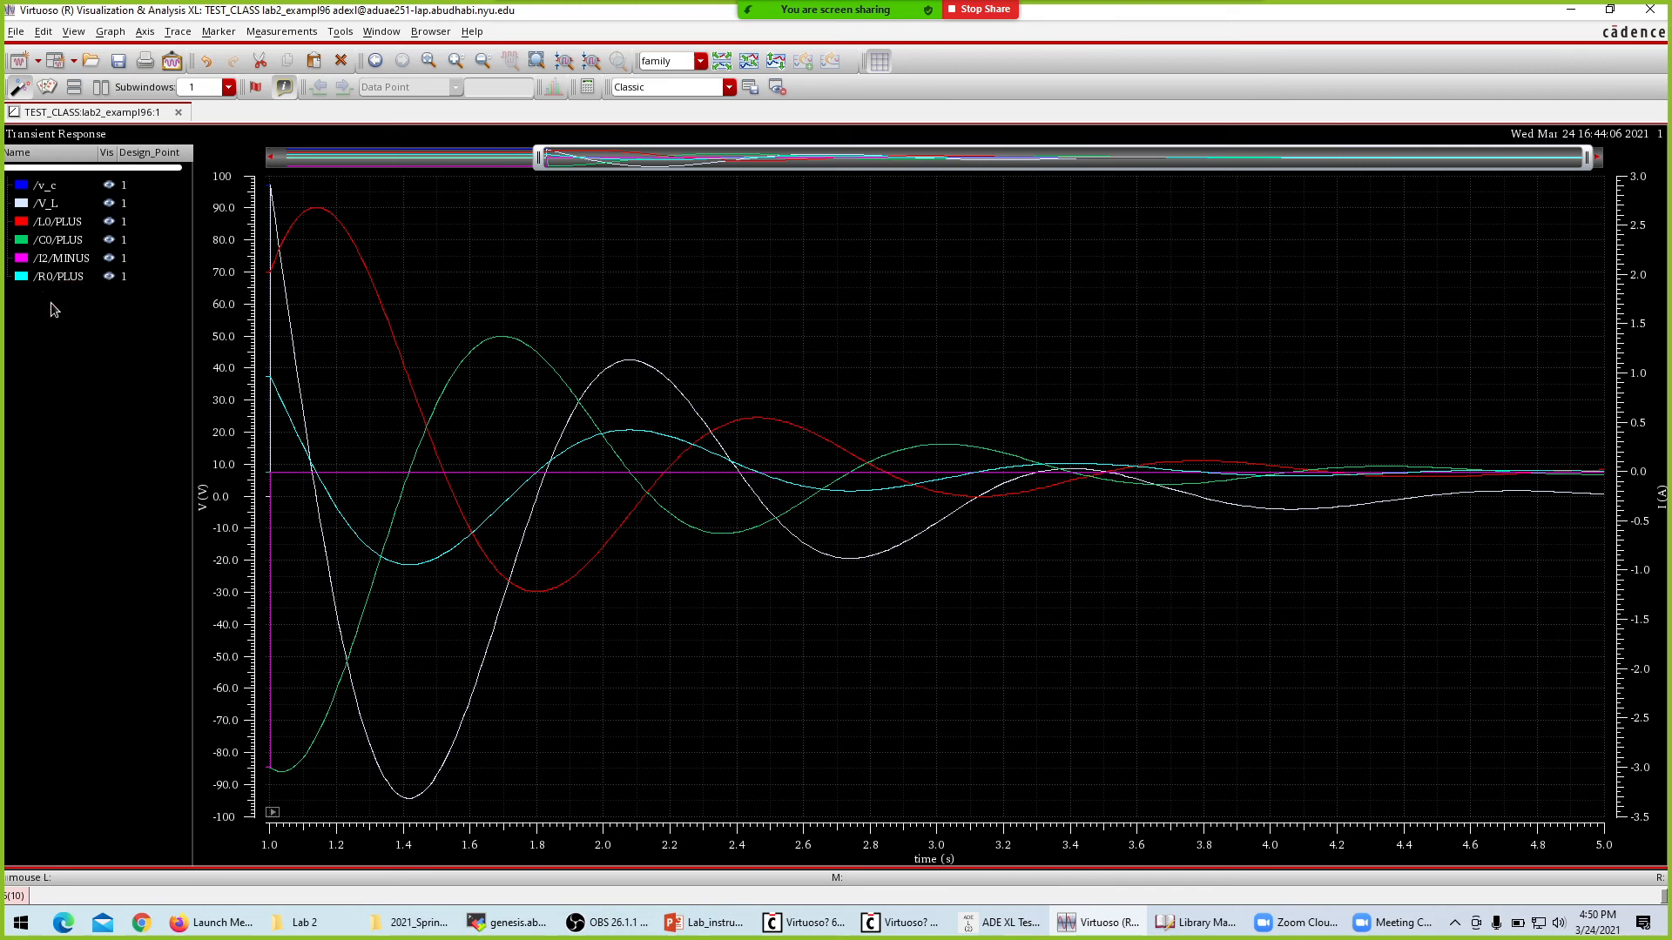
Check the plotted traces against the adexl results list and the v_switch net in the schematic.
key(alt+Tab)
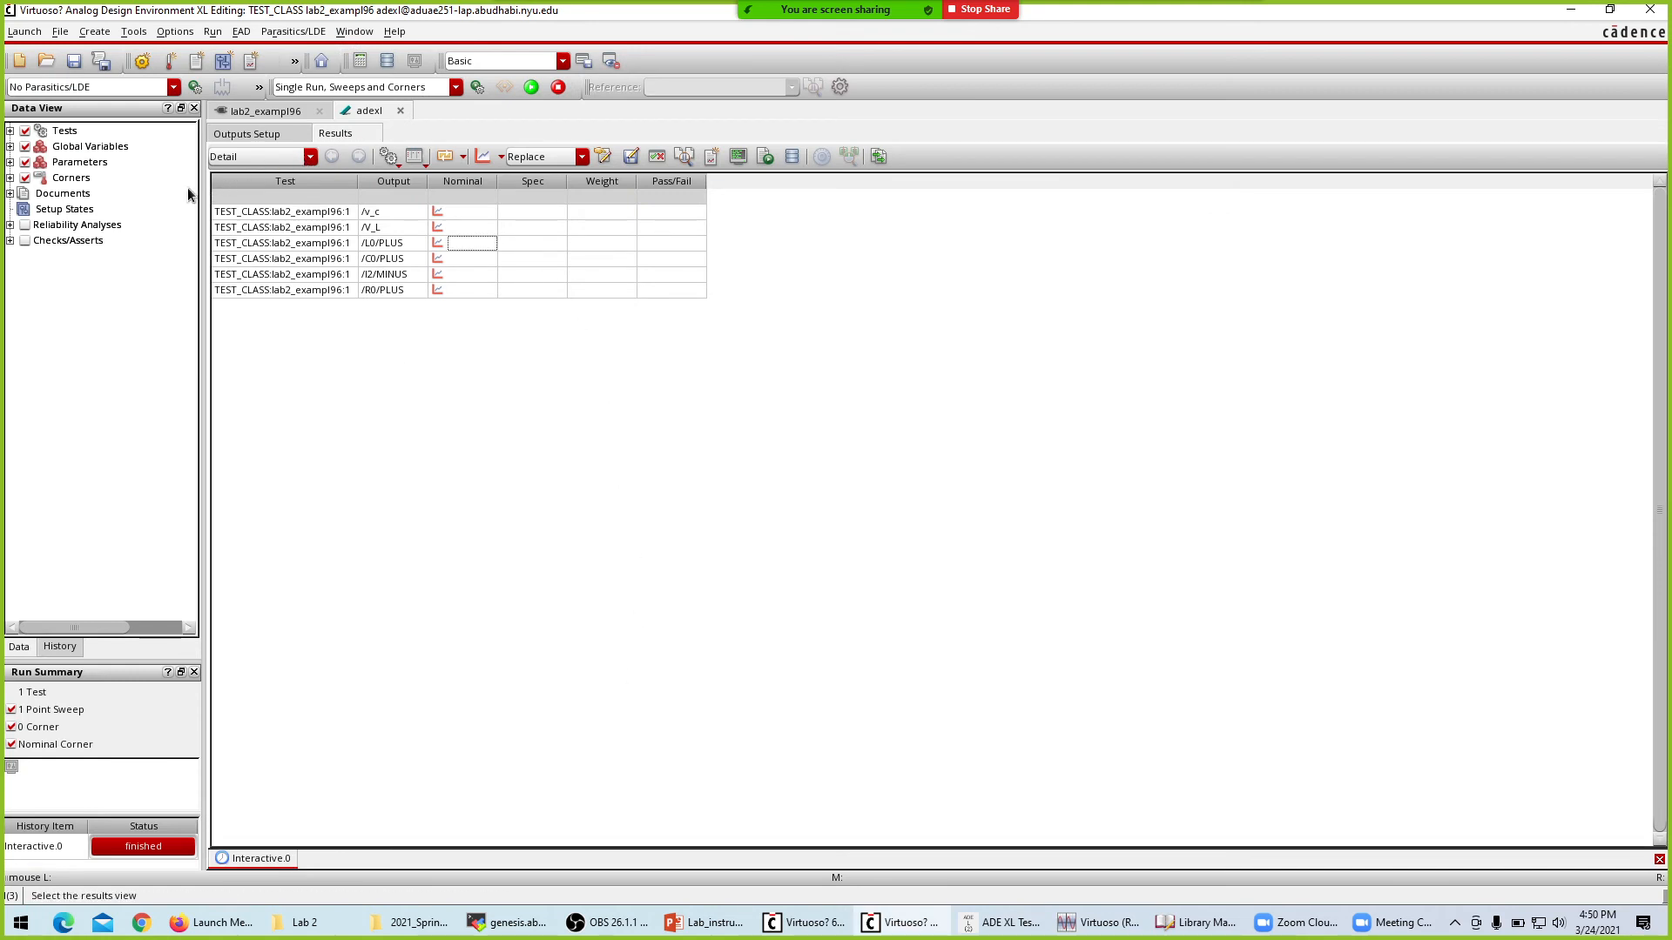
key(alt+Tab)
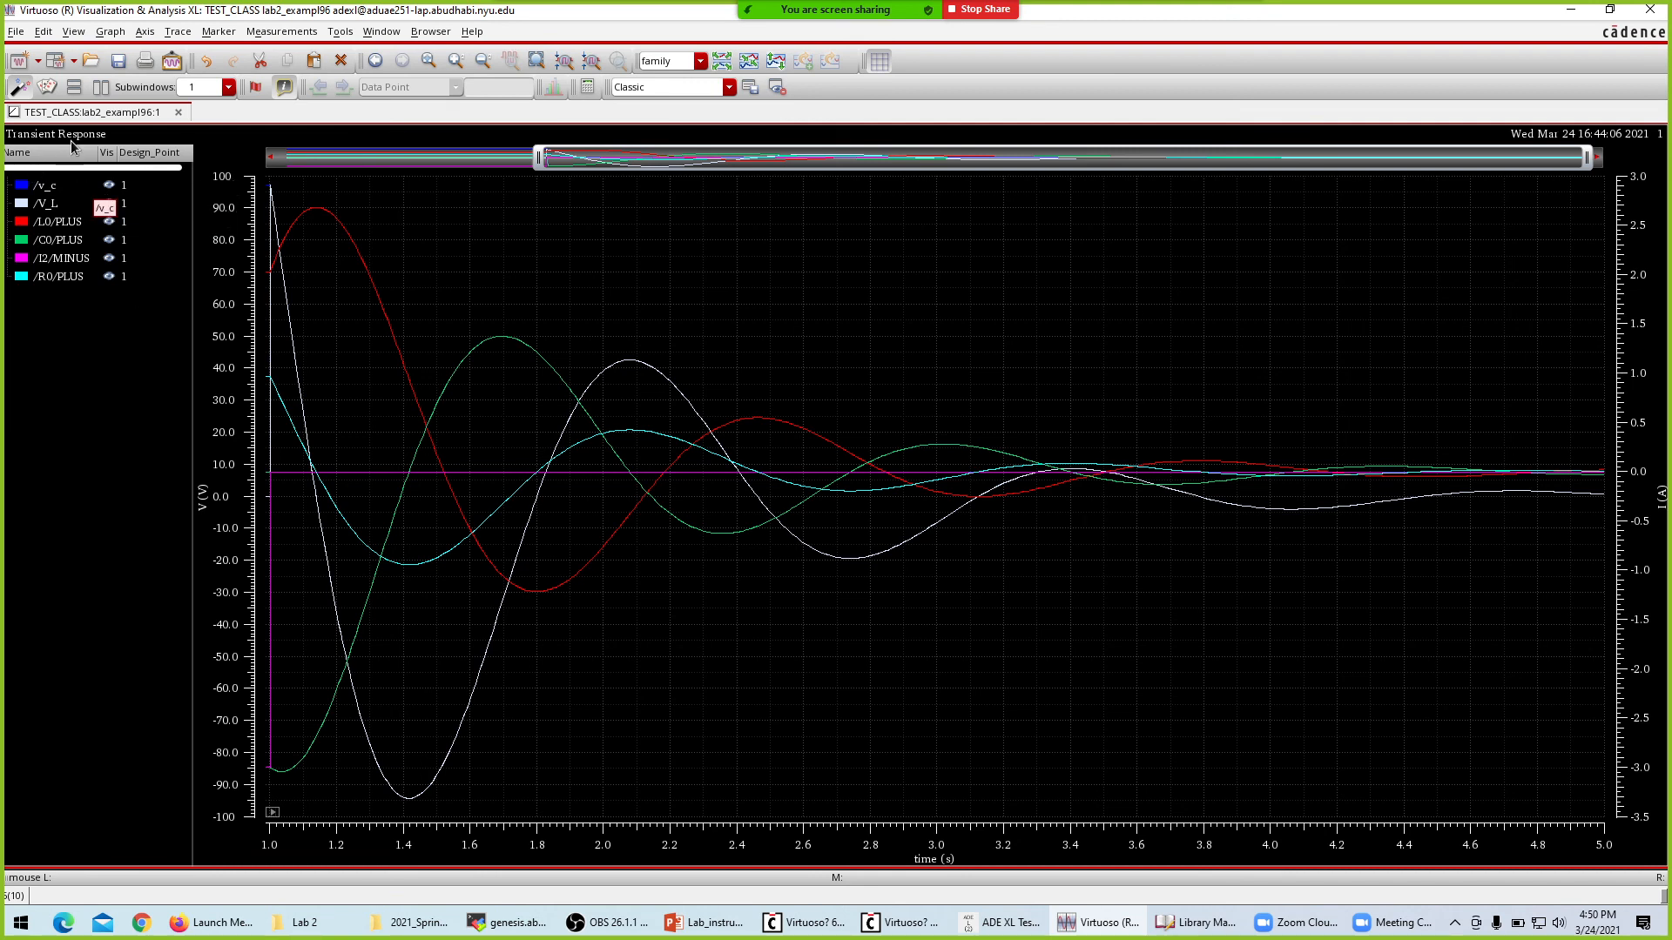
key(alt+Tab)
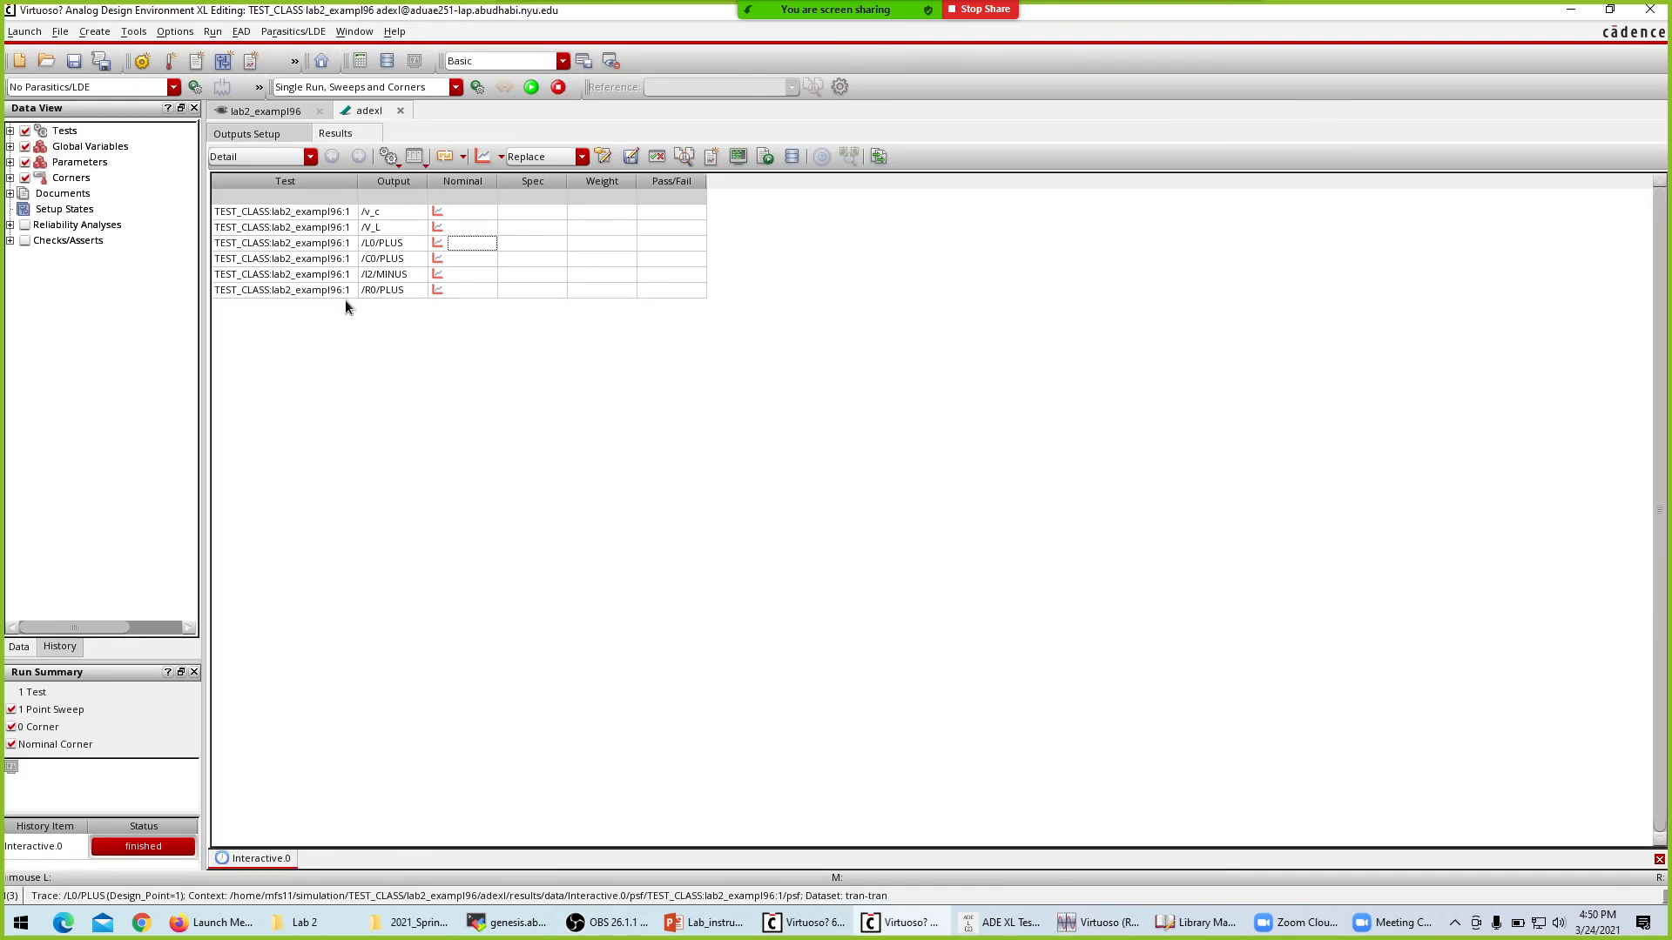
click(266, 113)
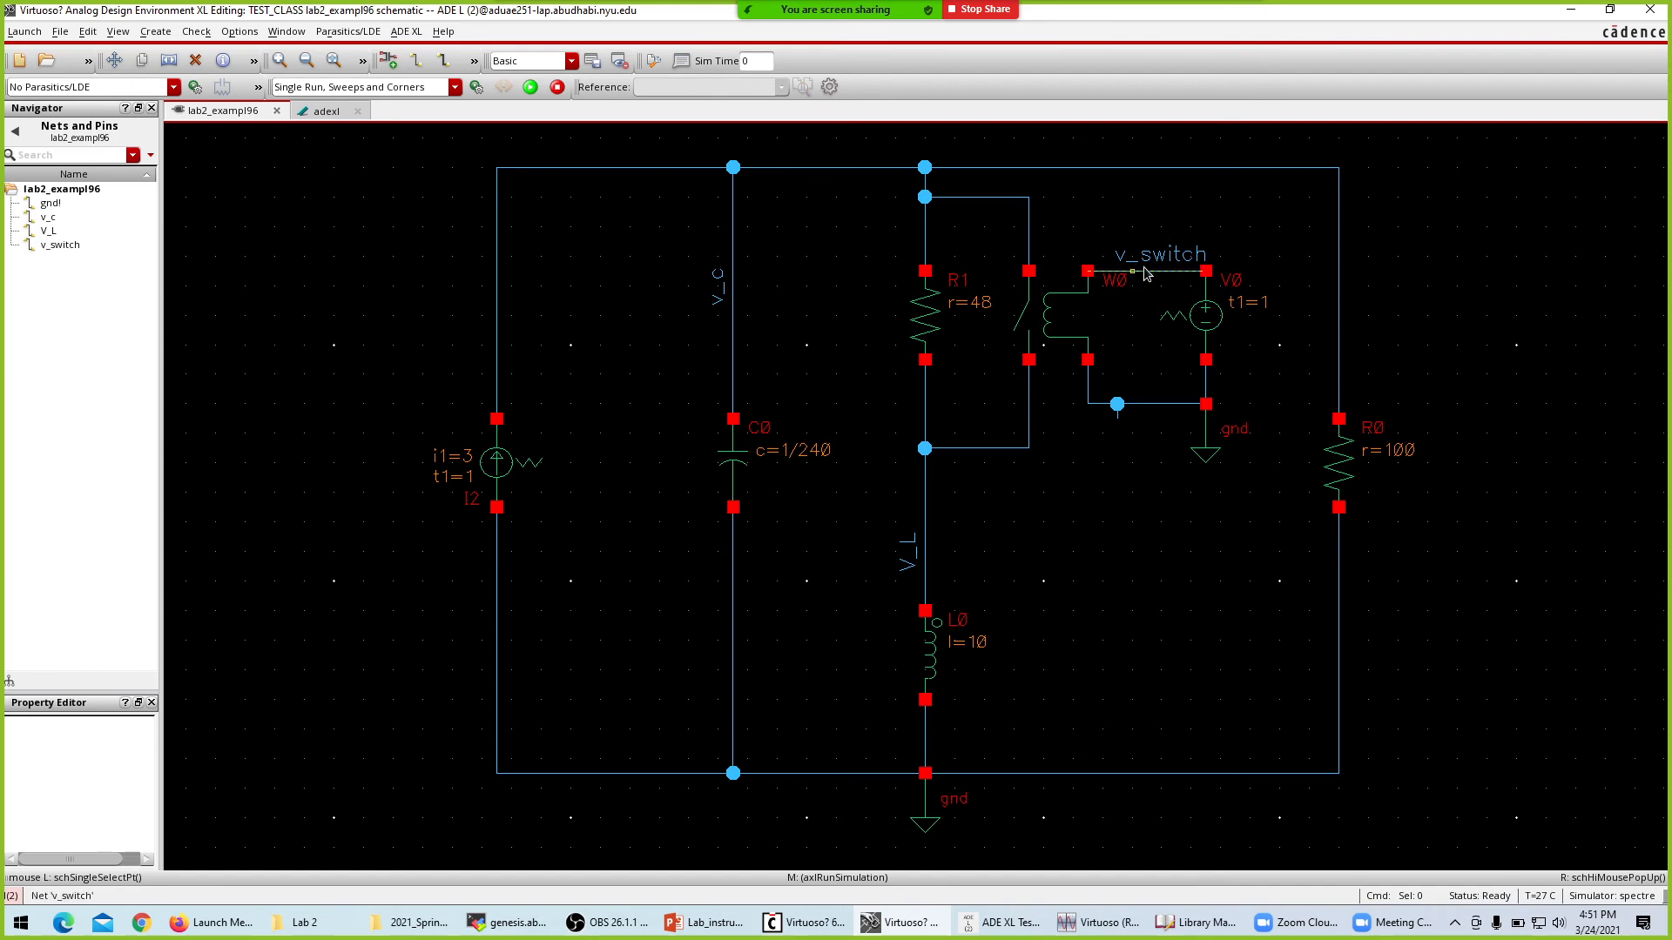
click(322, 114)
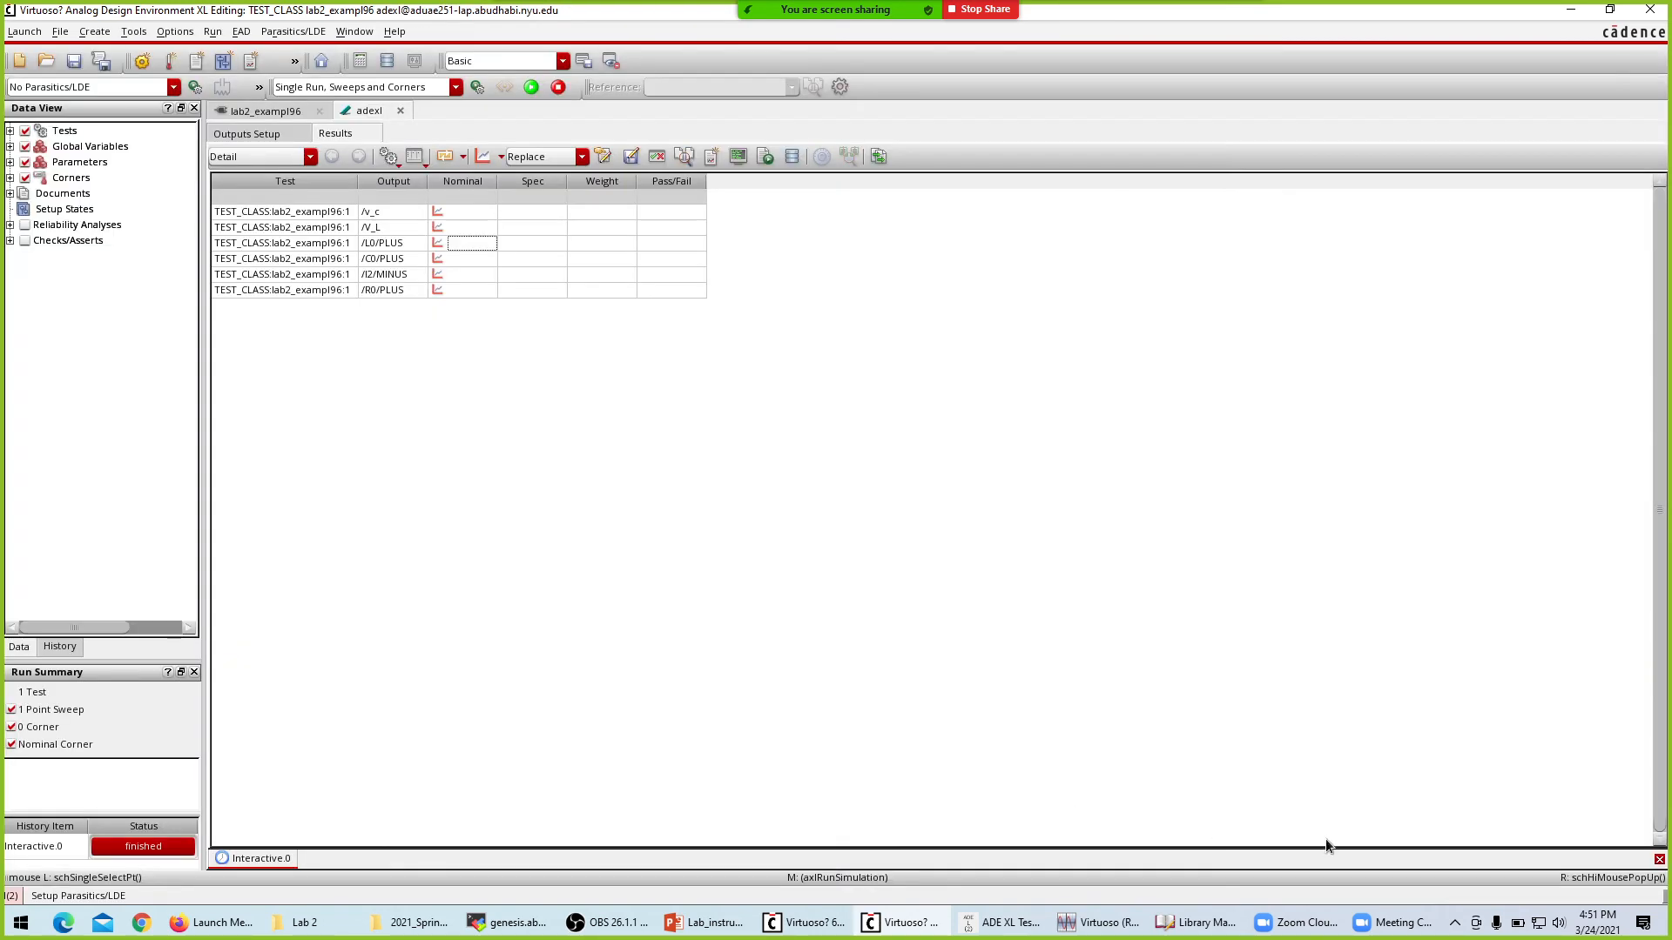
Close the old graph and add the v_switch net from the schematic to the test's plotted outputs.
click(1098, 924)
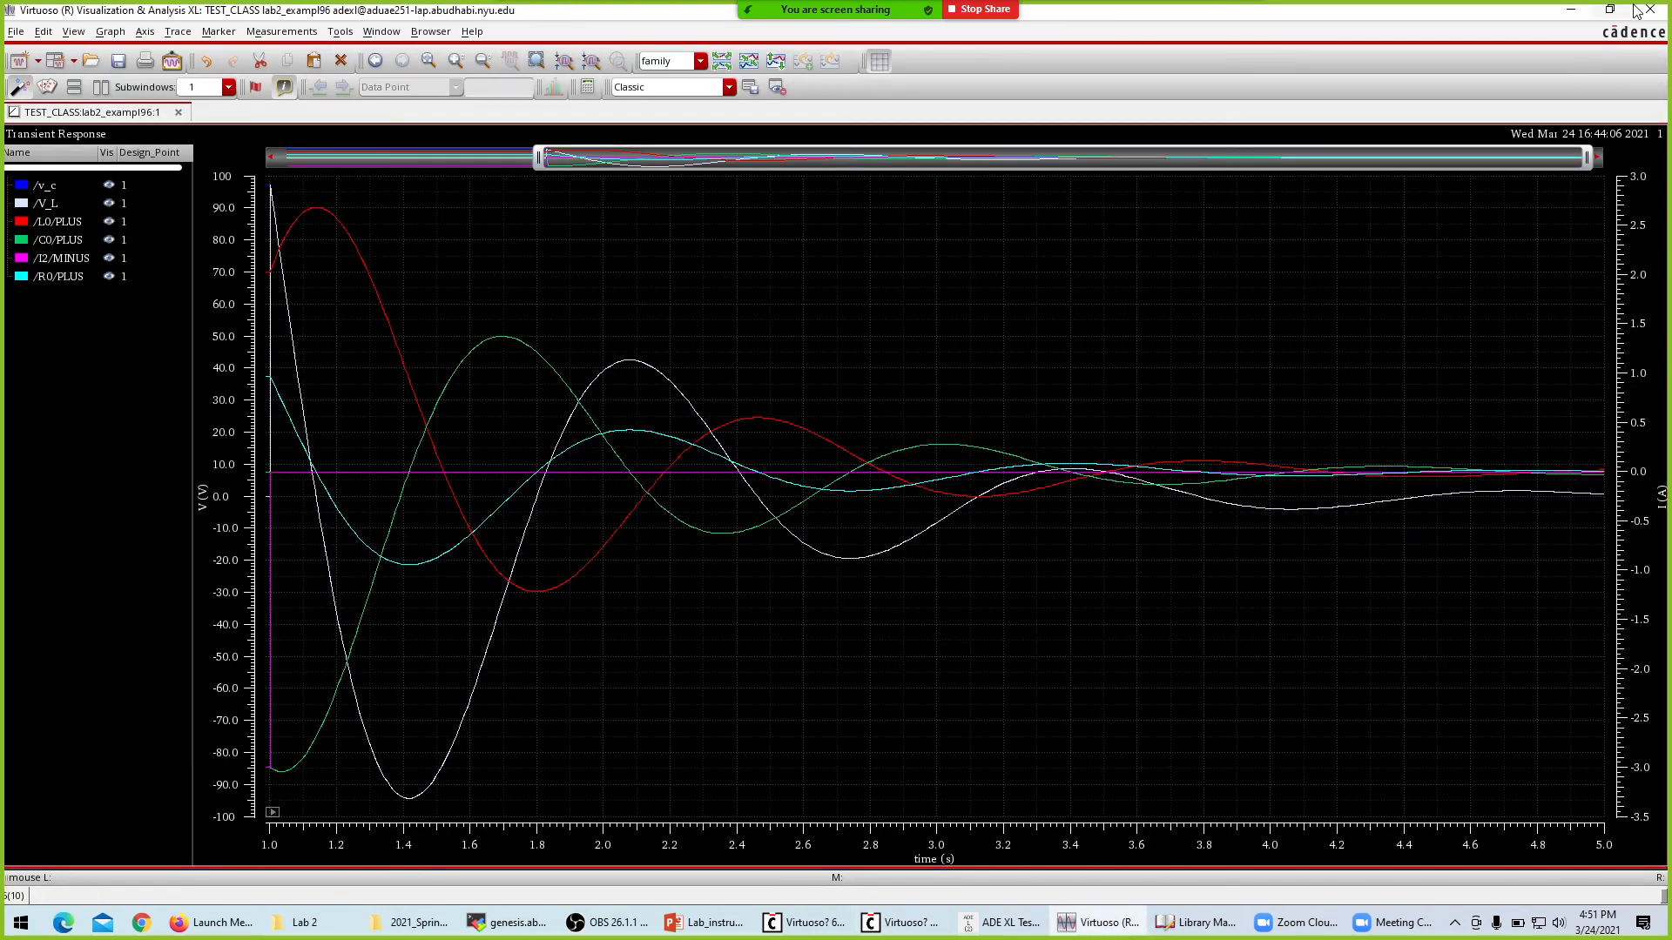
click(1082, 926)
click(1082, 930)
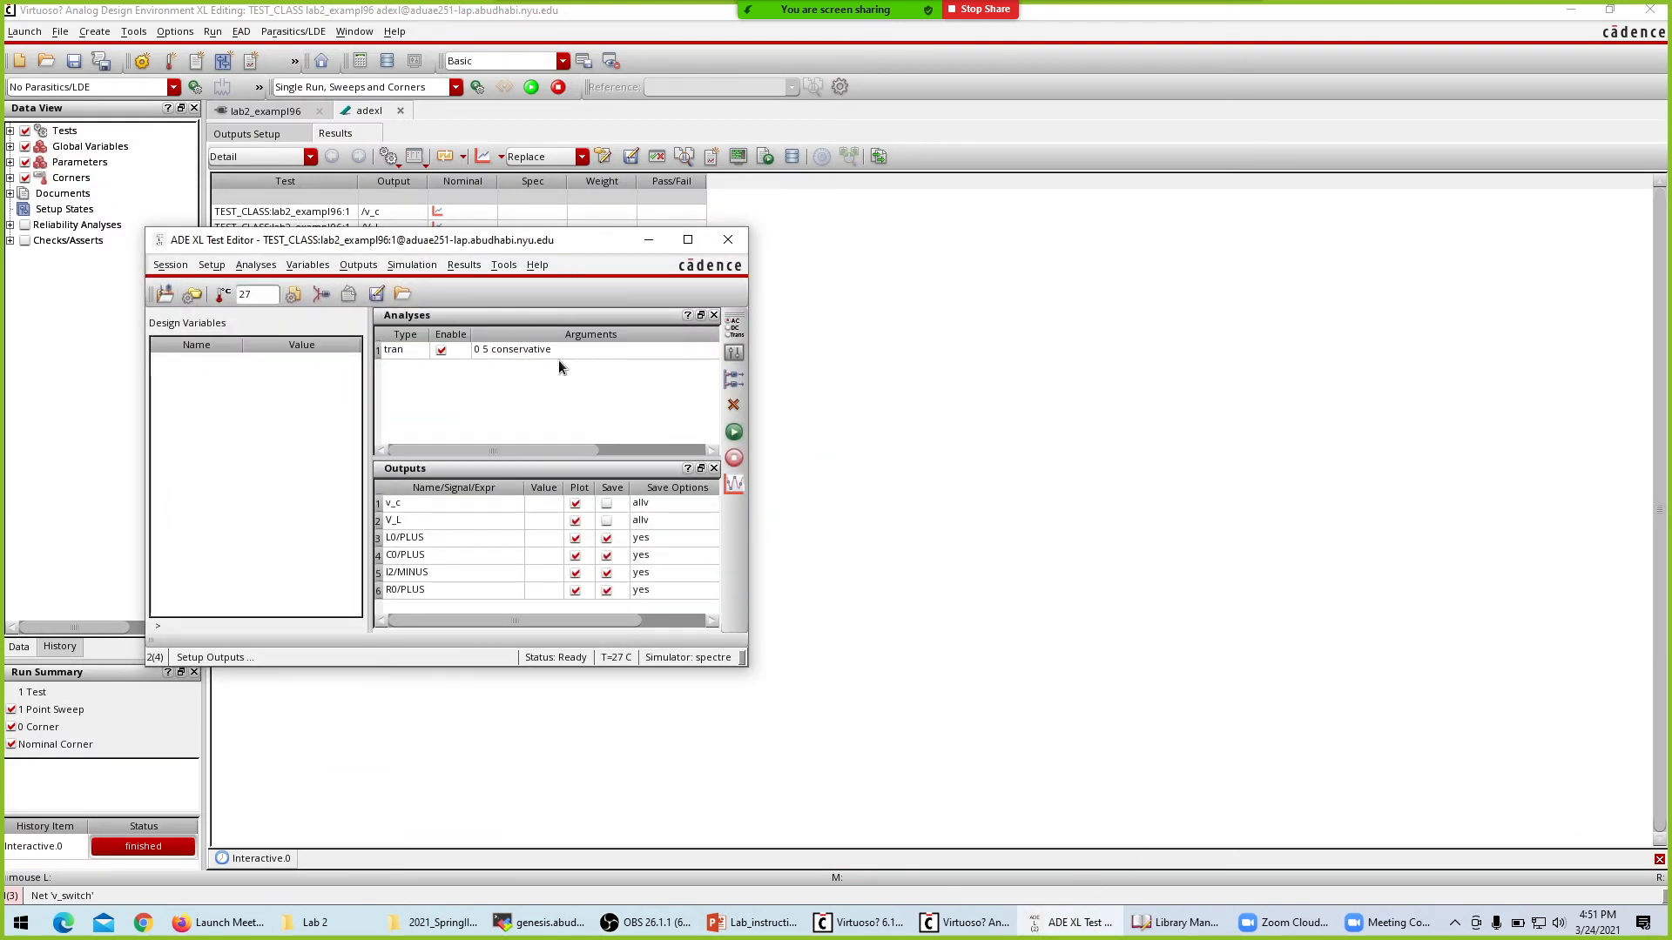
click(733, 379)
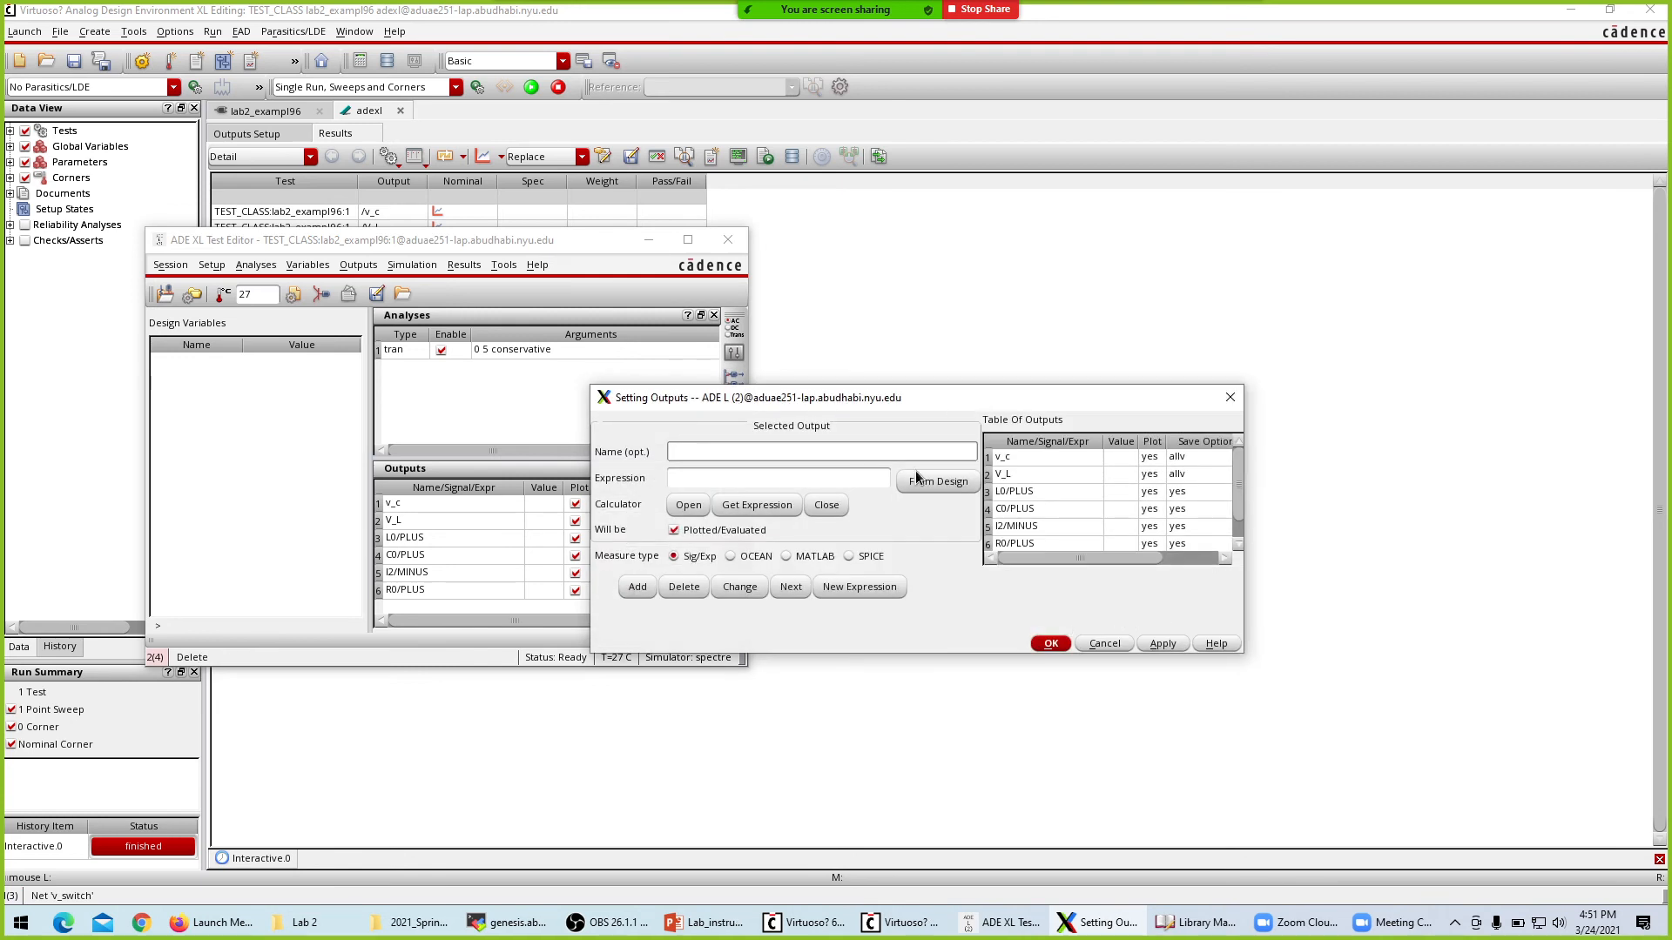
click(932, 483)
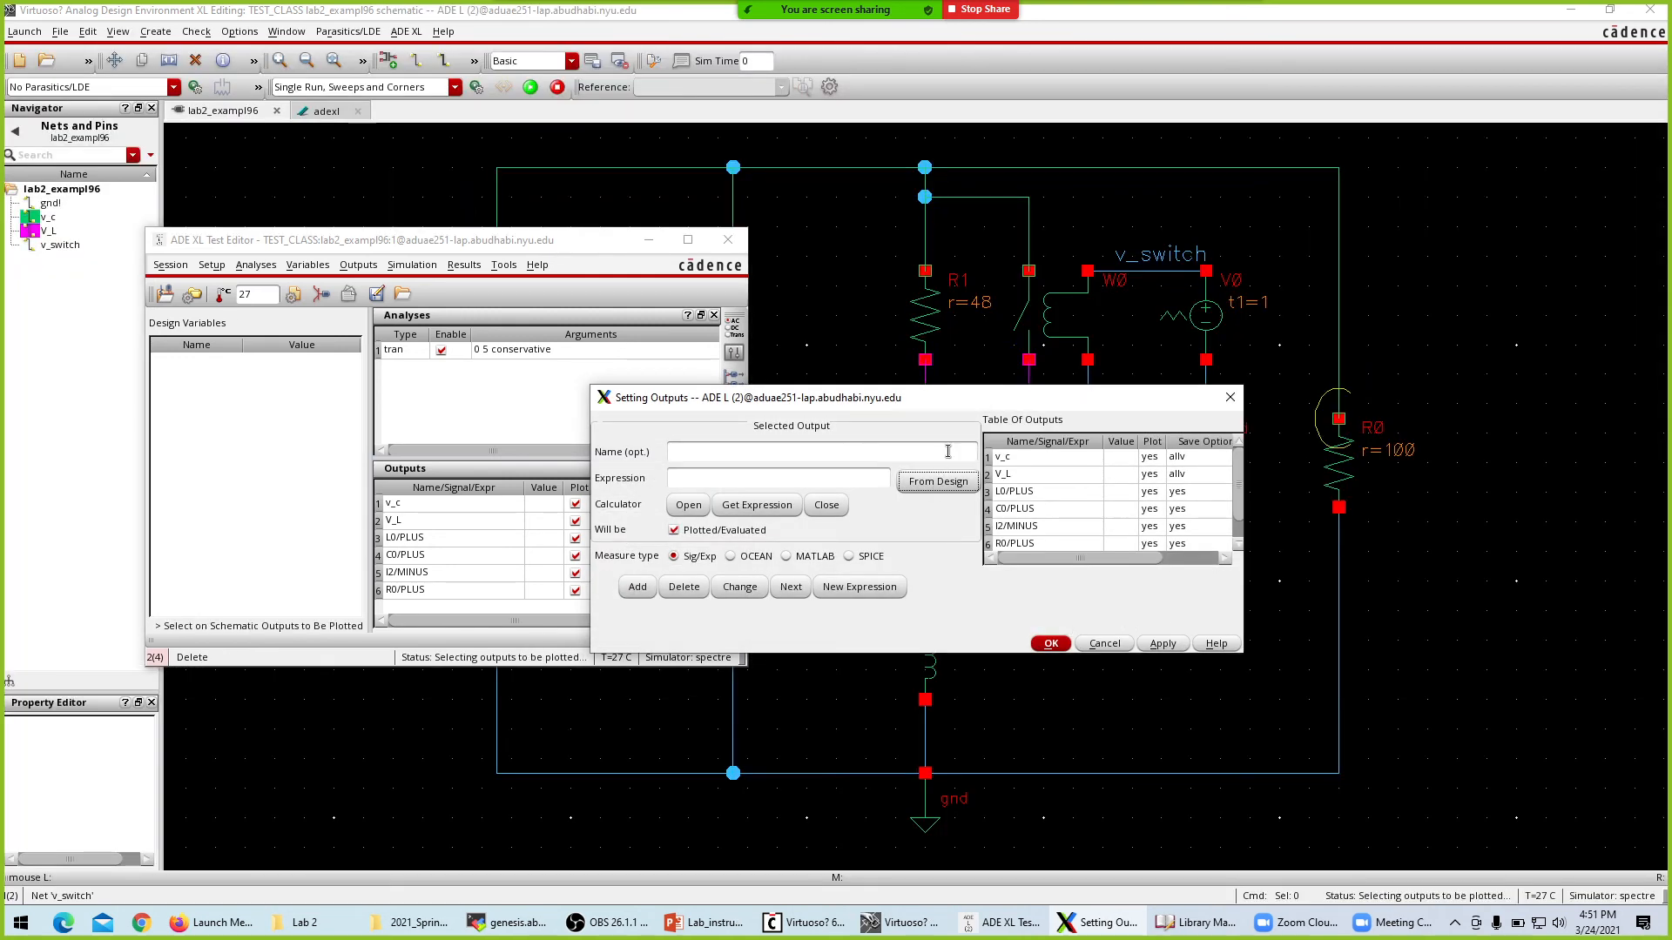
click(1163, 257)
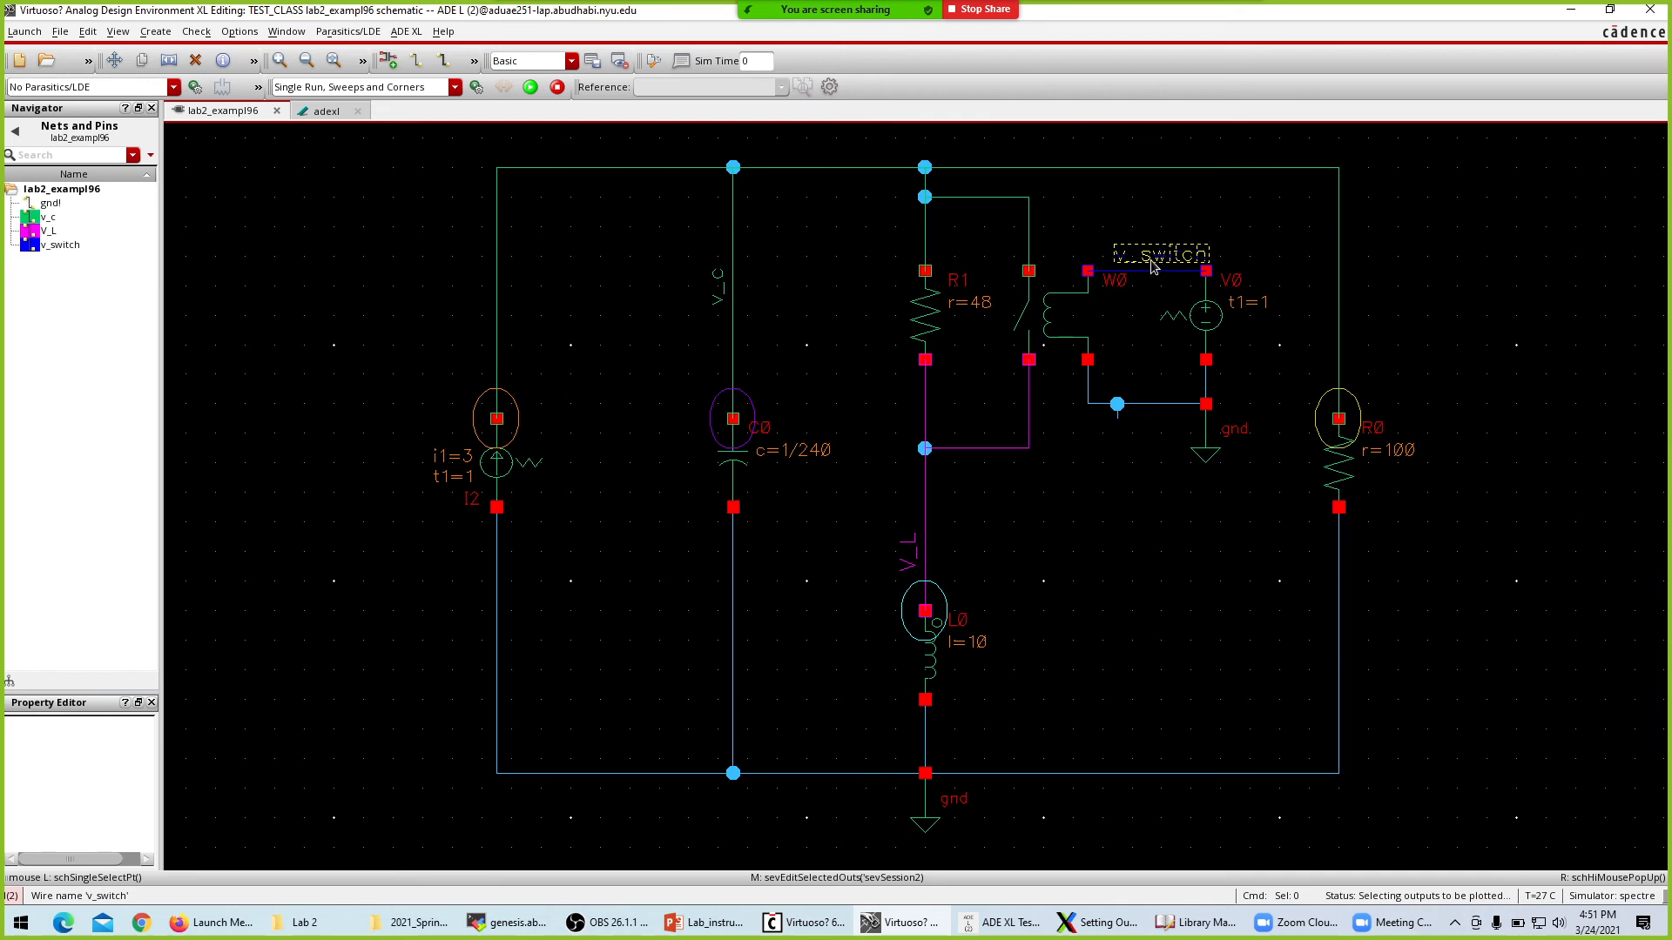
key(Escape)
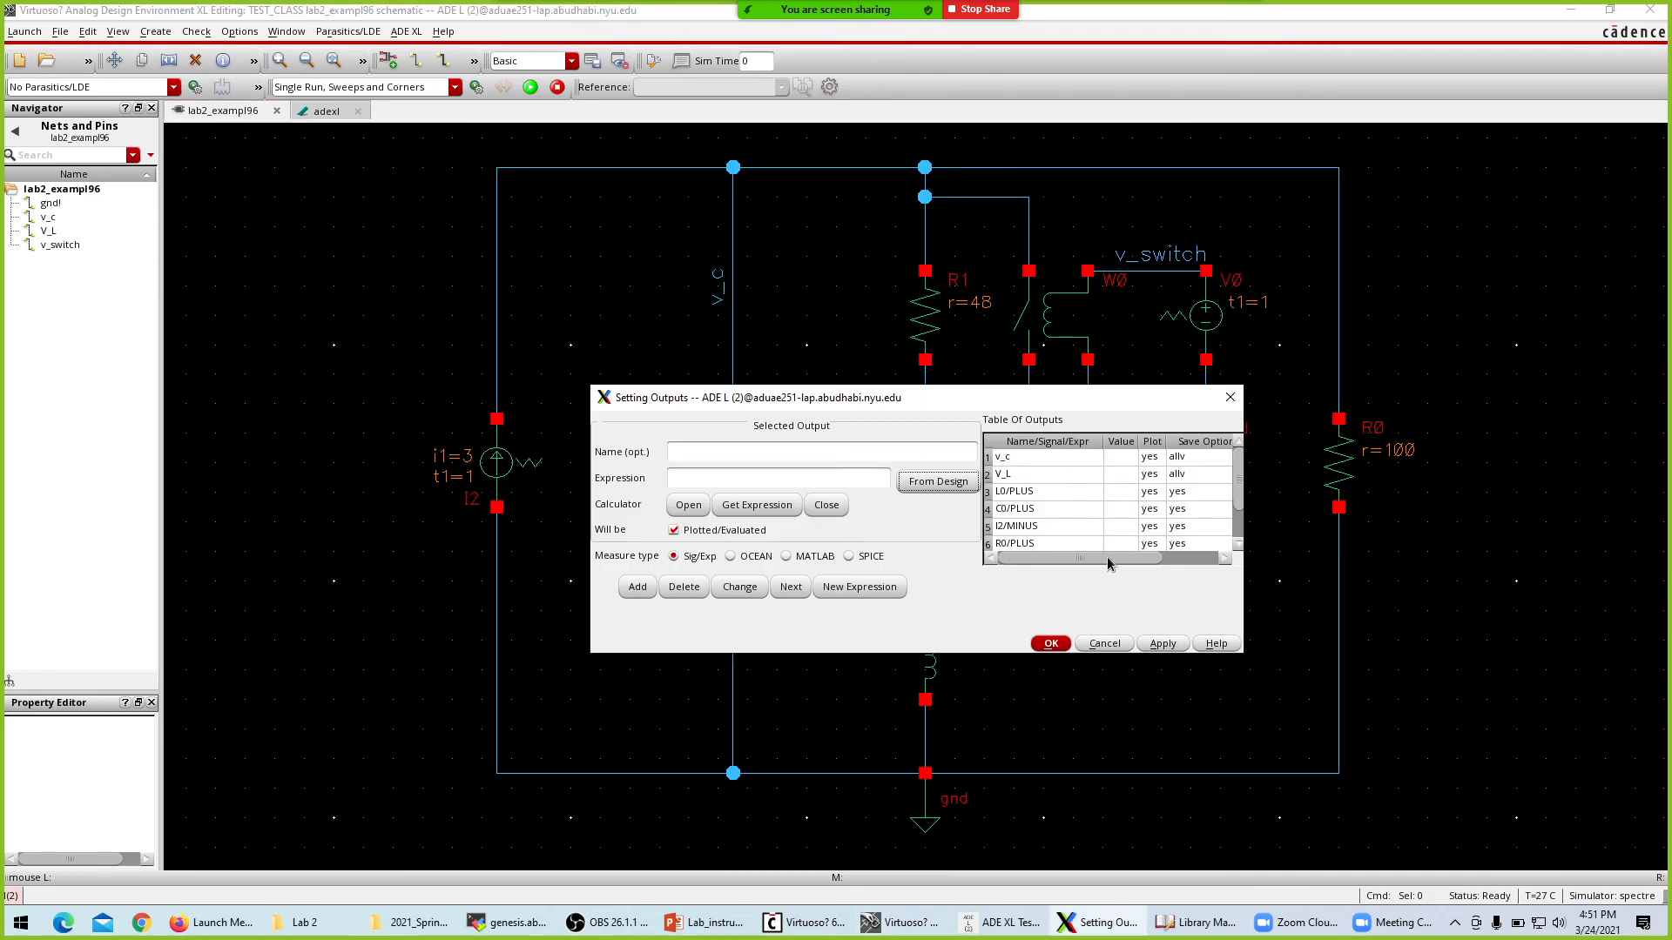
drag(1240, 497, 1242, 550)
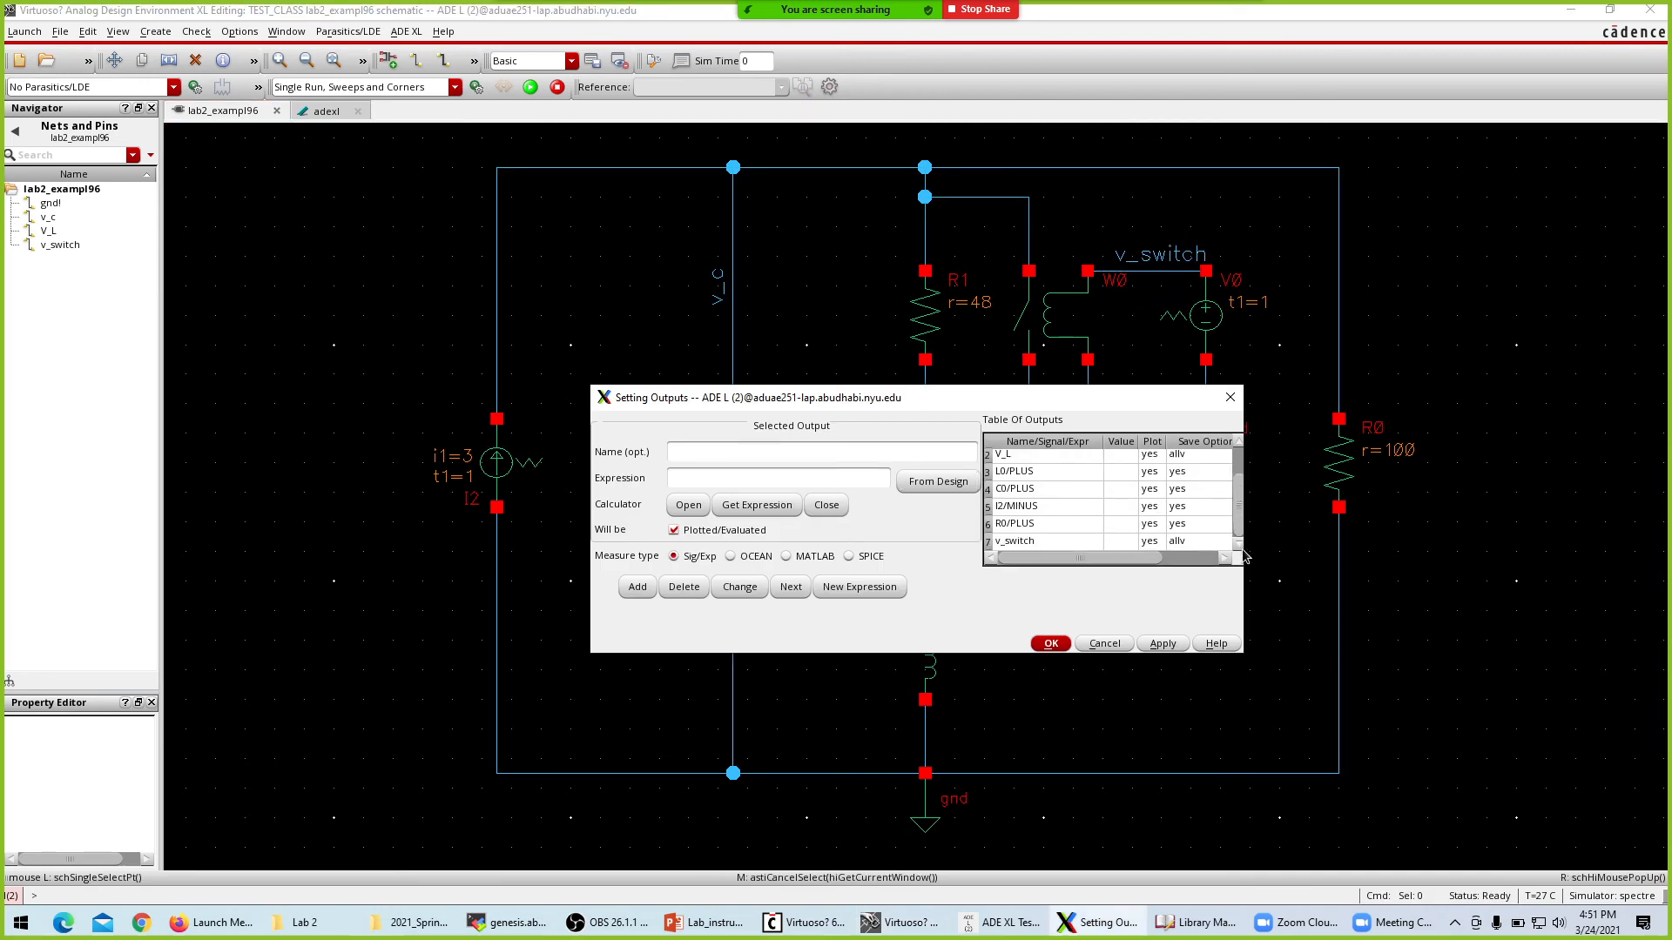
click(1051, 643)
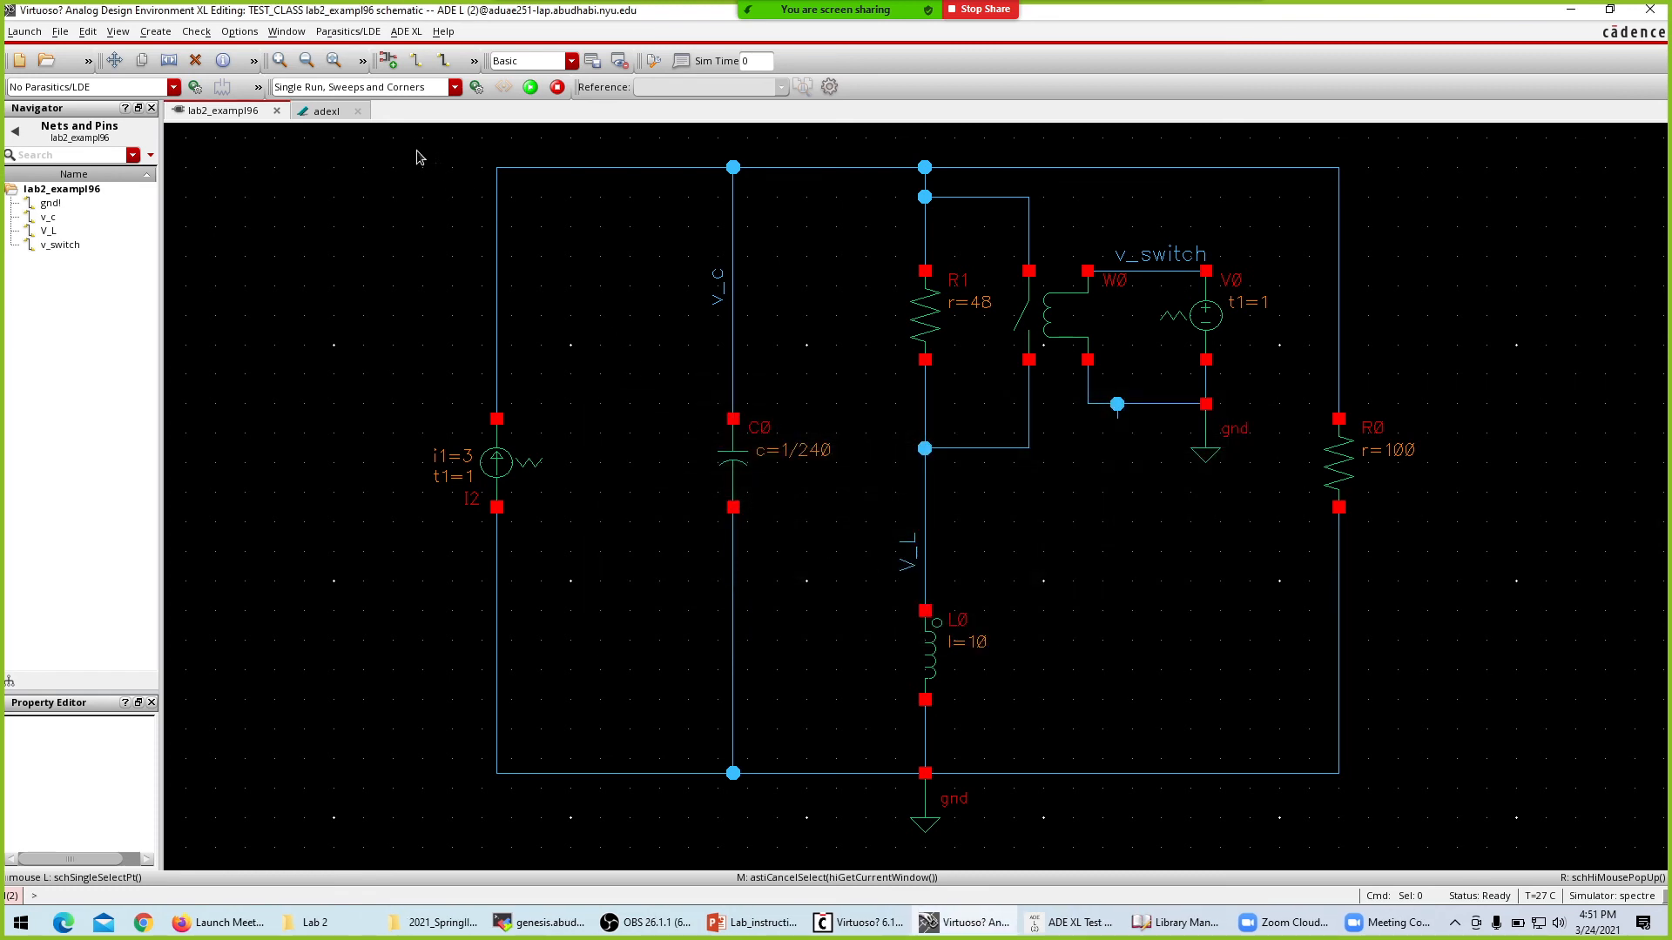
Rerun the simulation, close its log, and plot all outputs from the new adexl results.
click(531, 87)
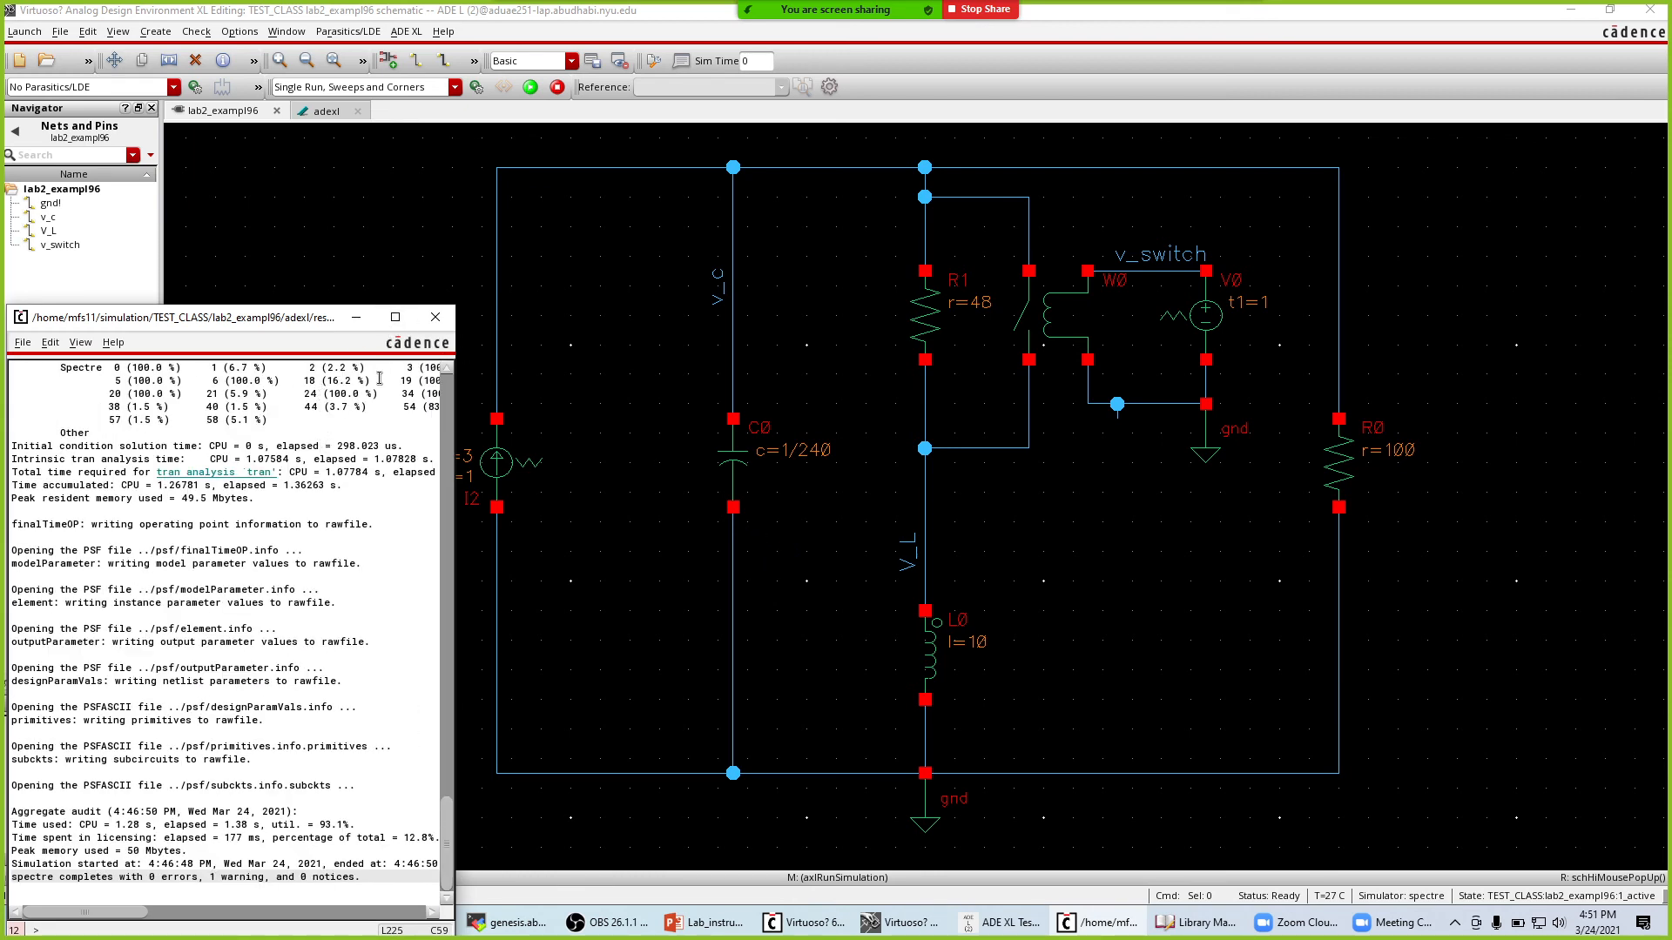
click(433, 319)
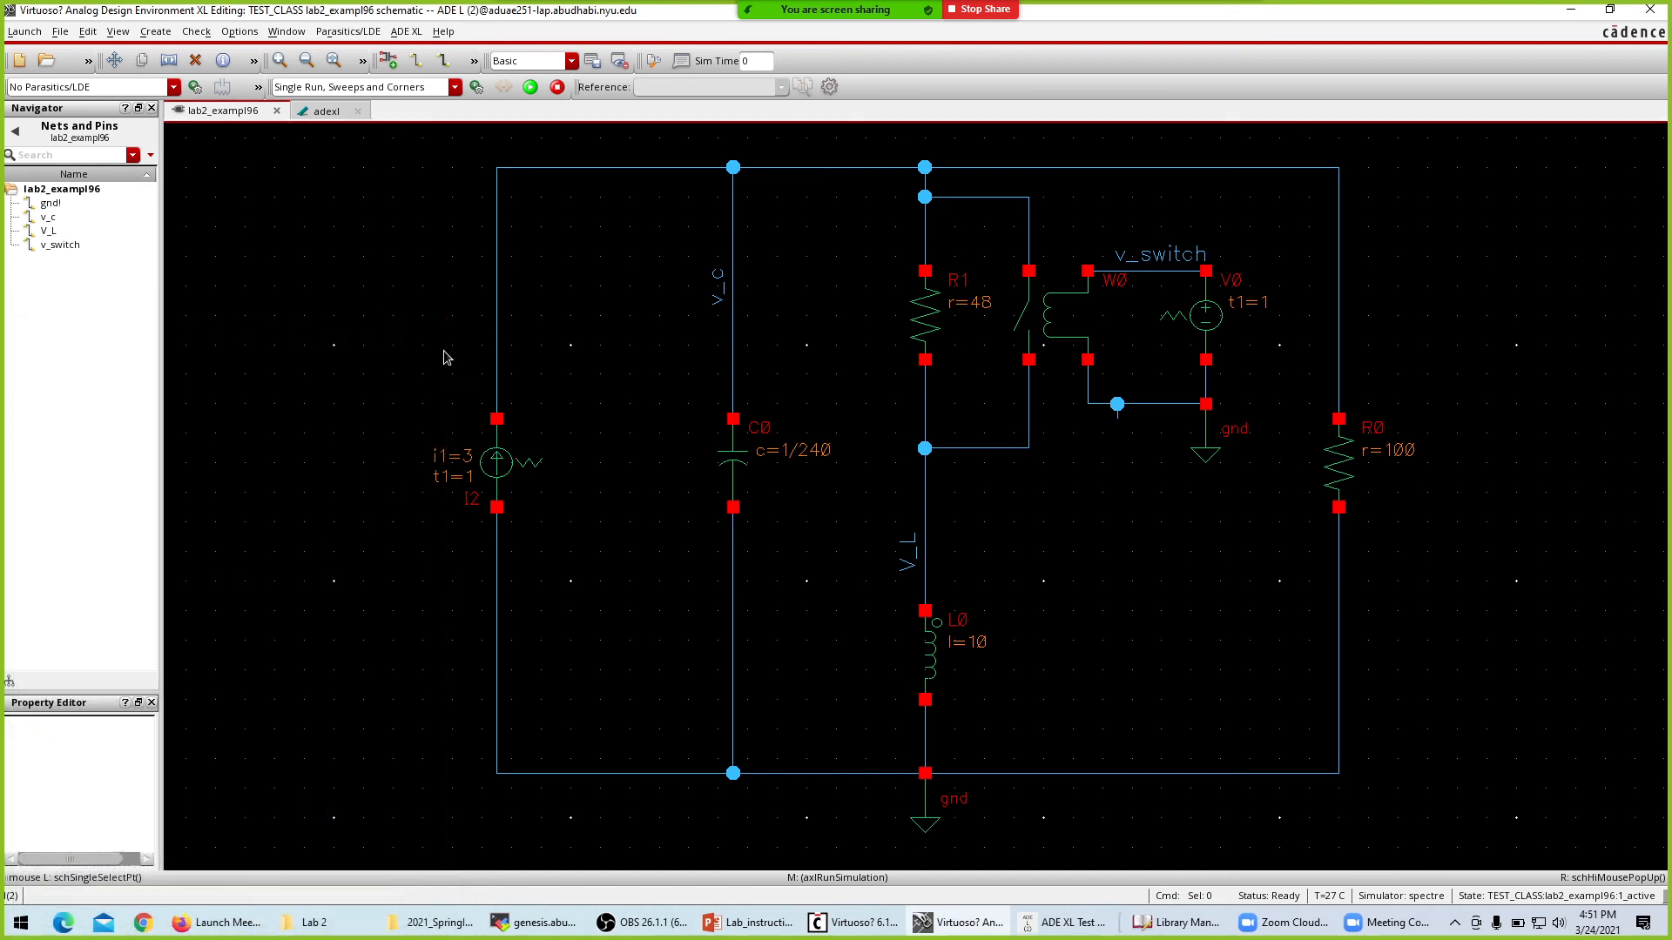
click(318, 113)
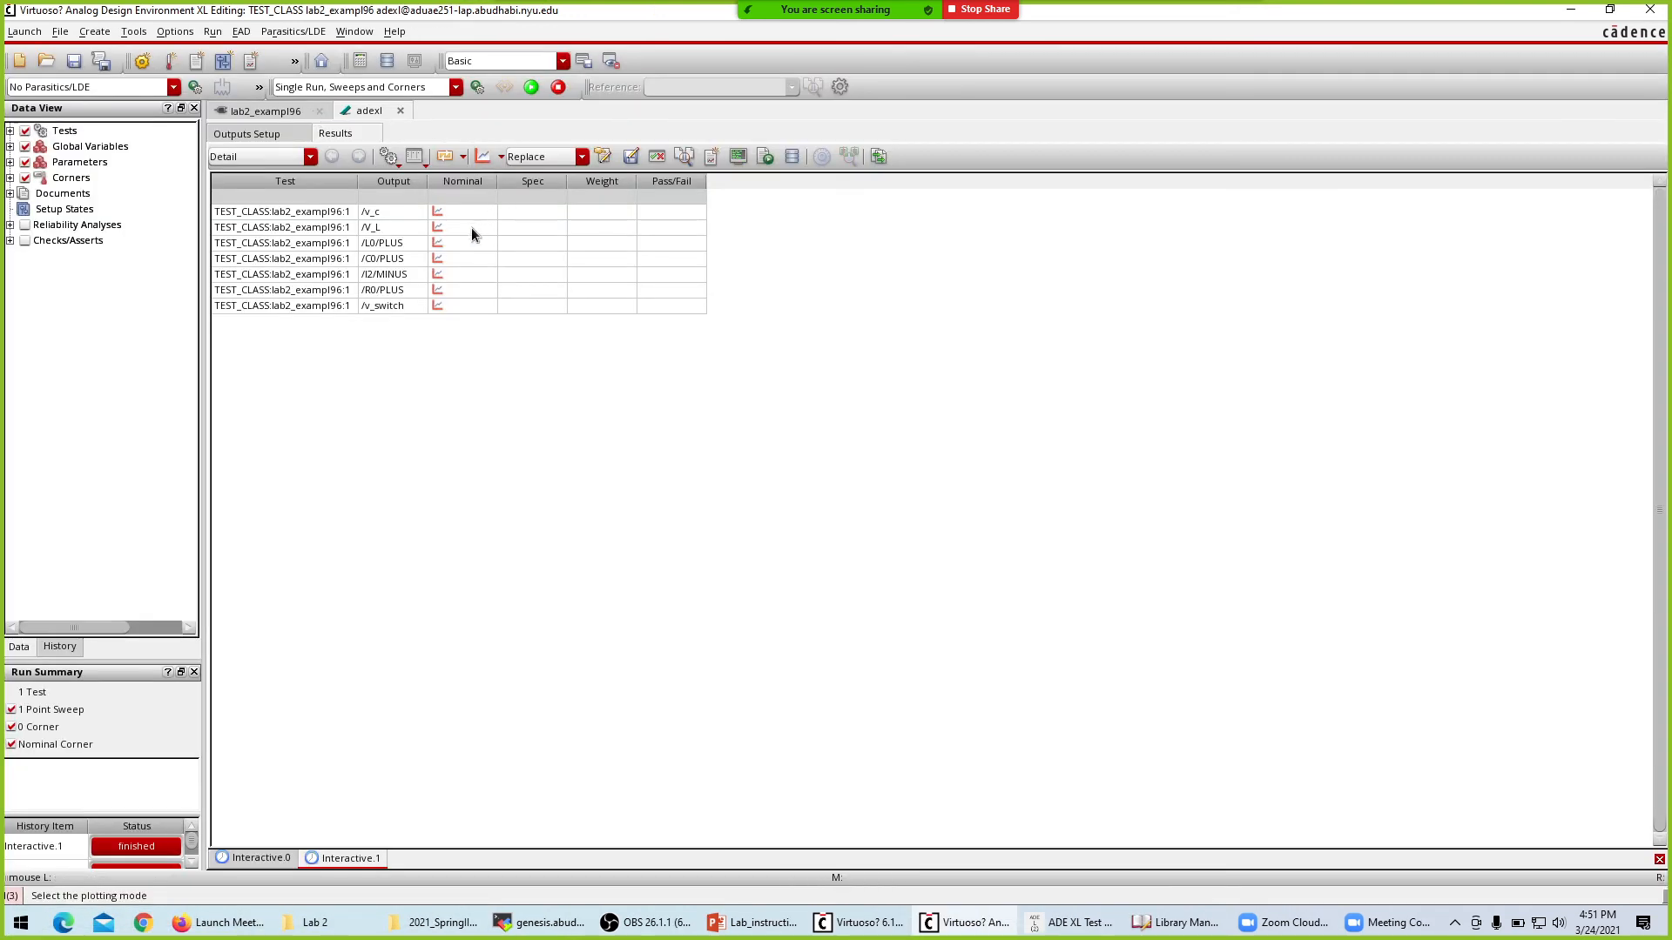
click(484, 154)
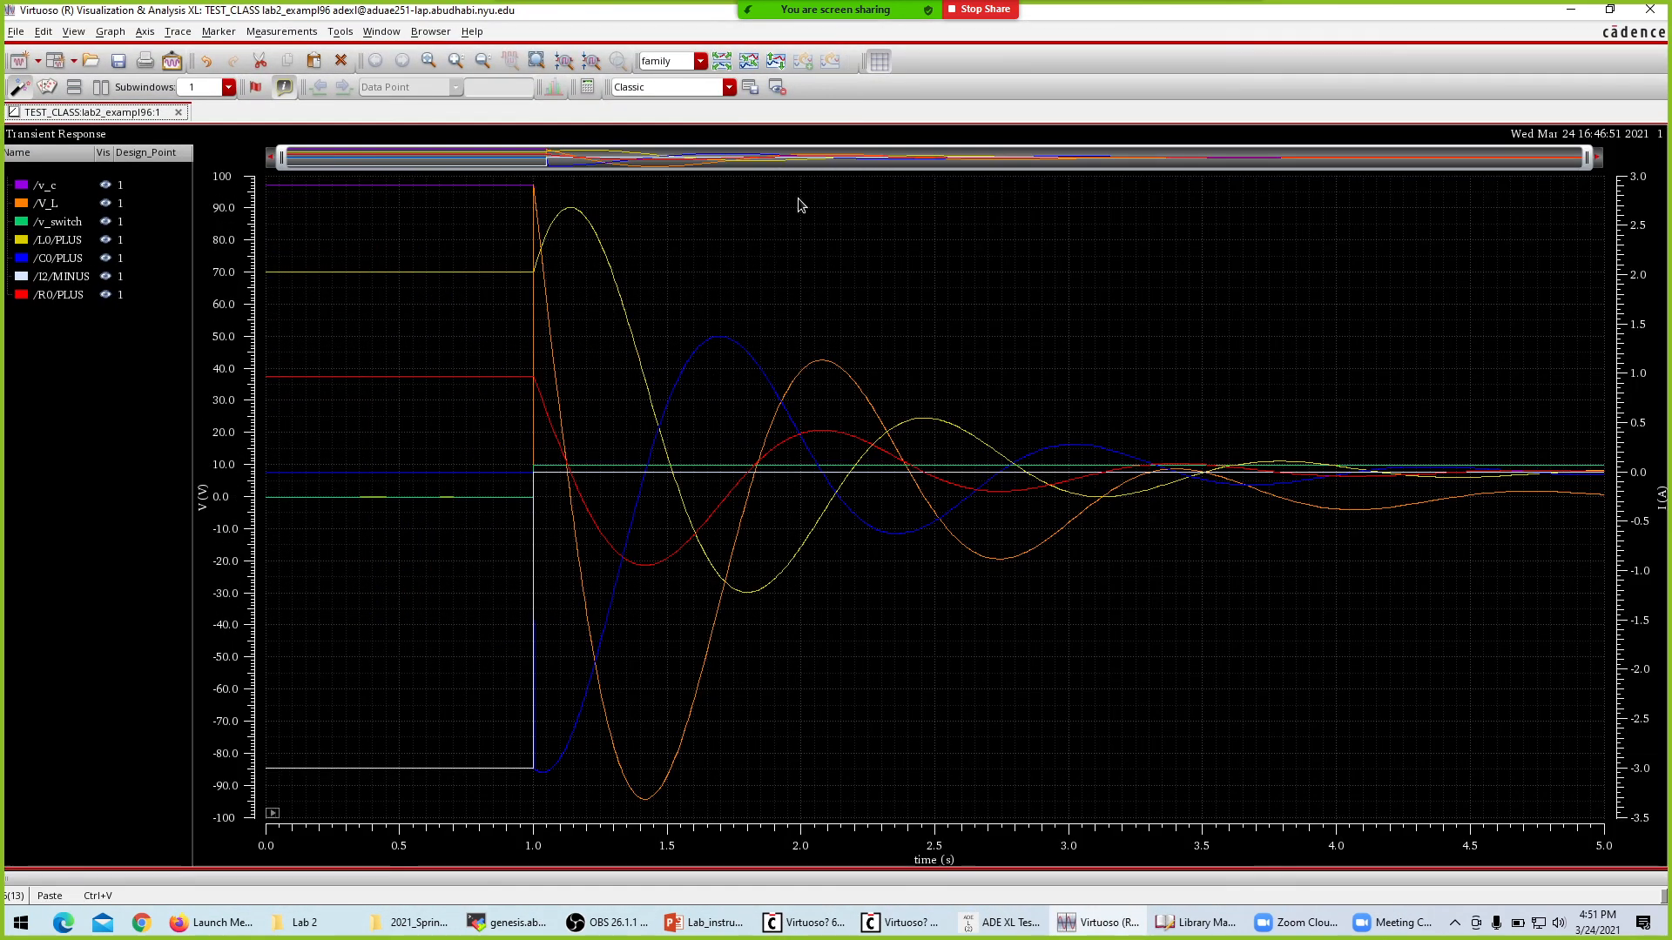
Hide every trace except /v_switch and zoom in on its voltage step at 1.0 s.
click(105, 186)
click(106, 203)
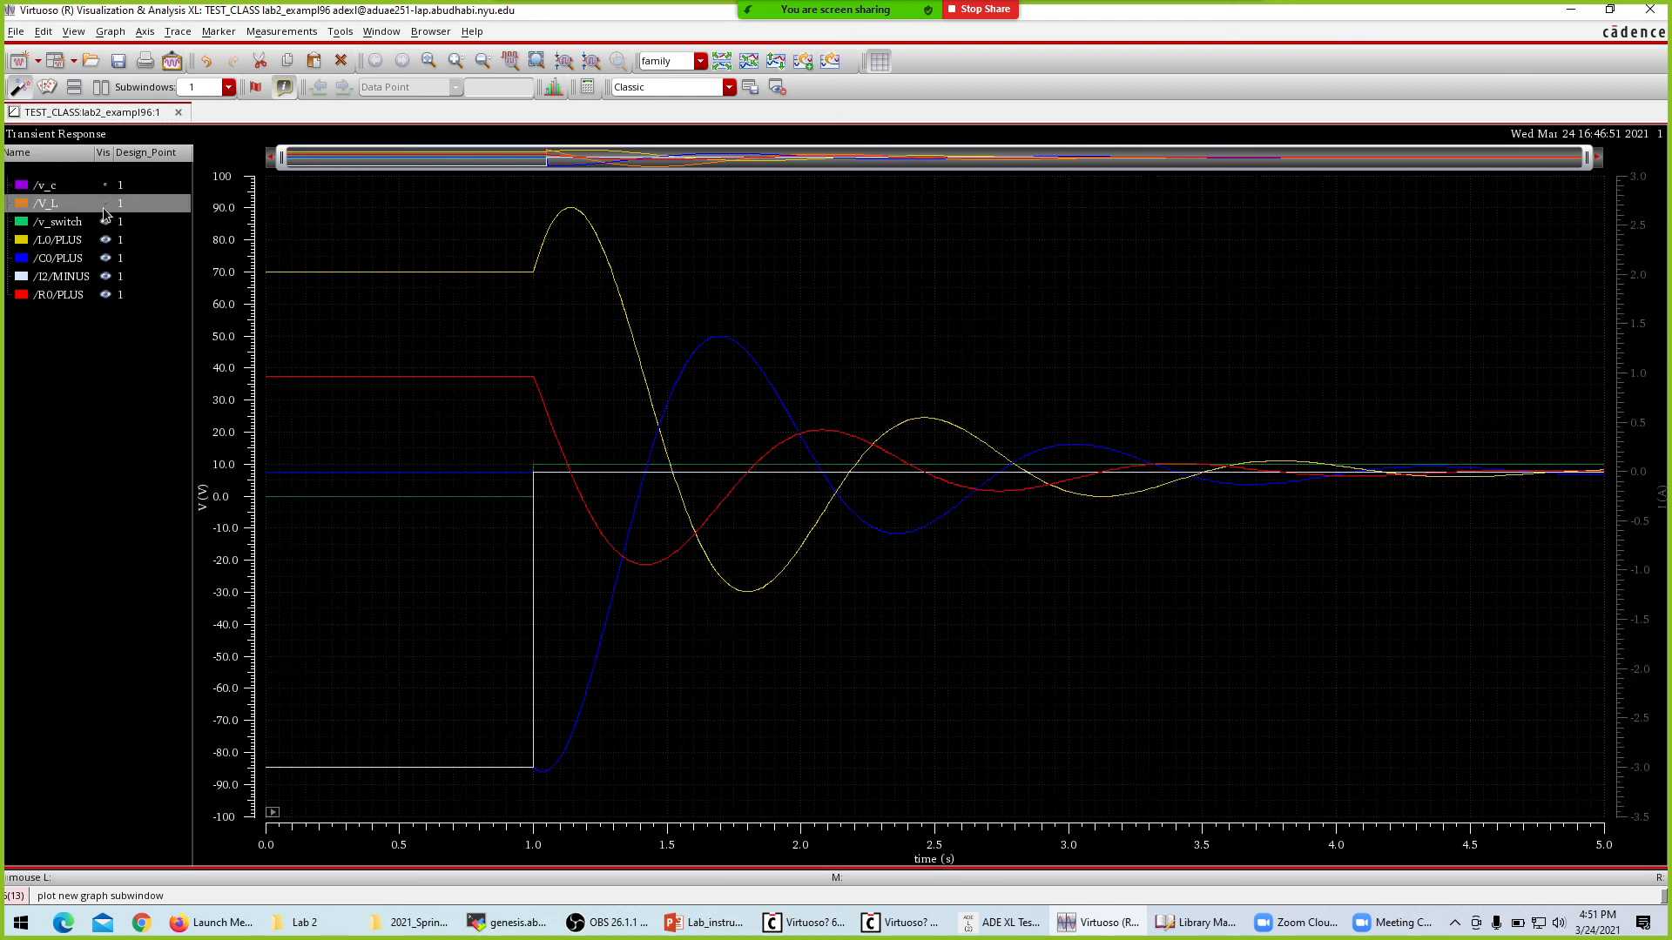
click(106, 240)
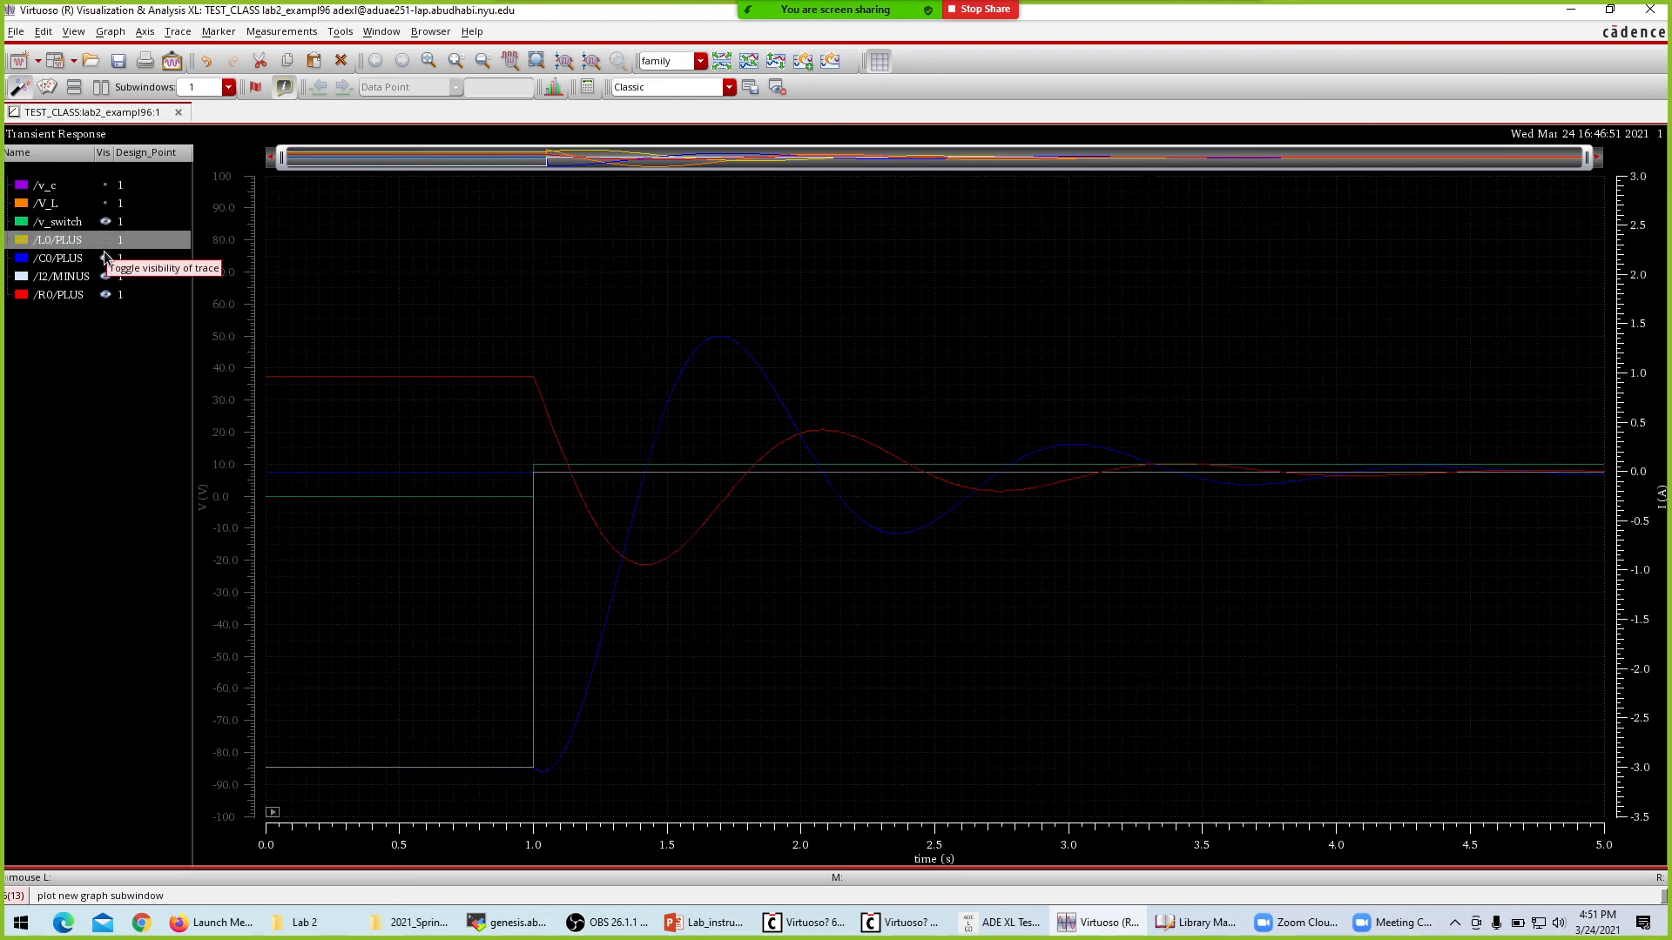
click(106, 258)
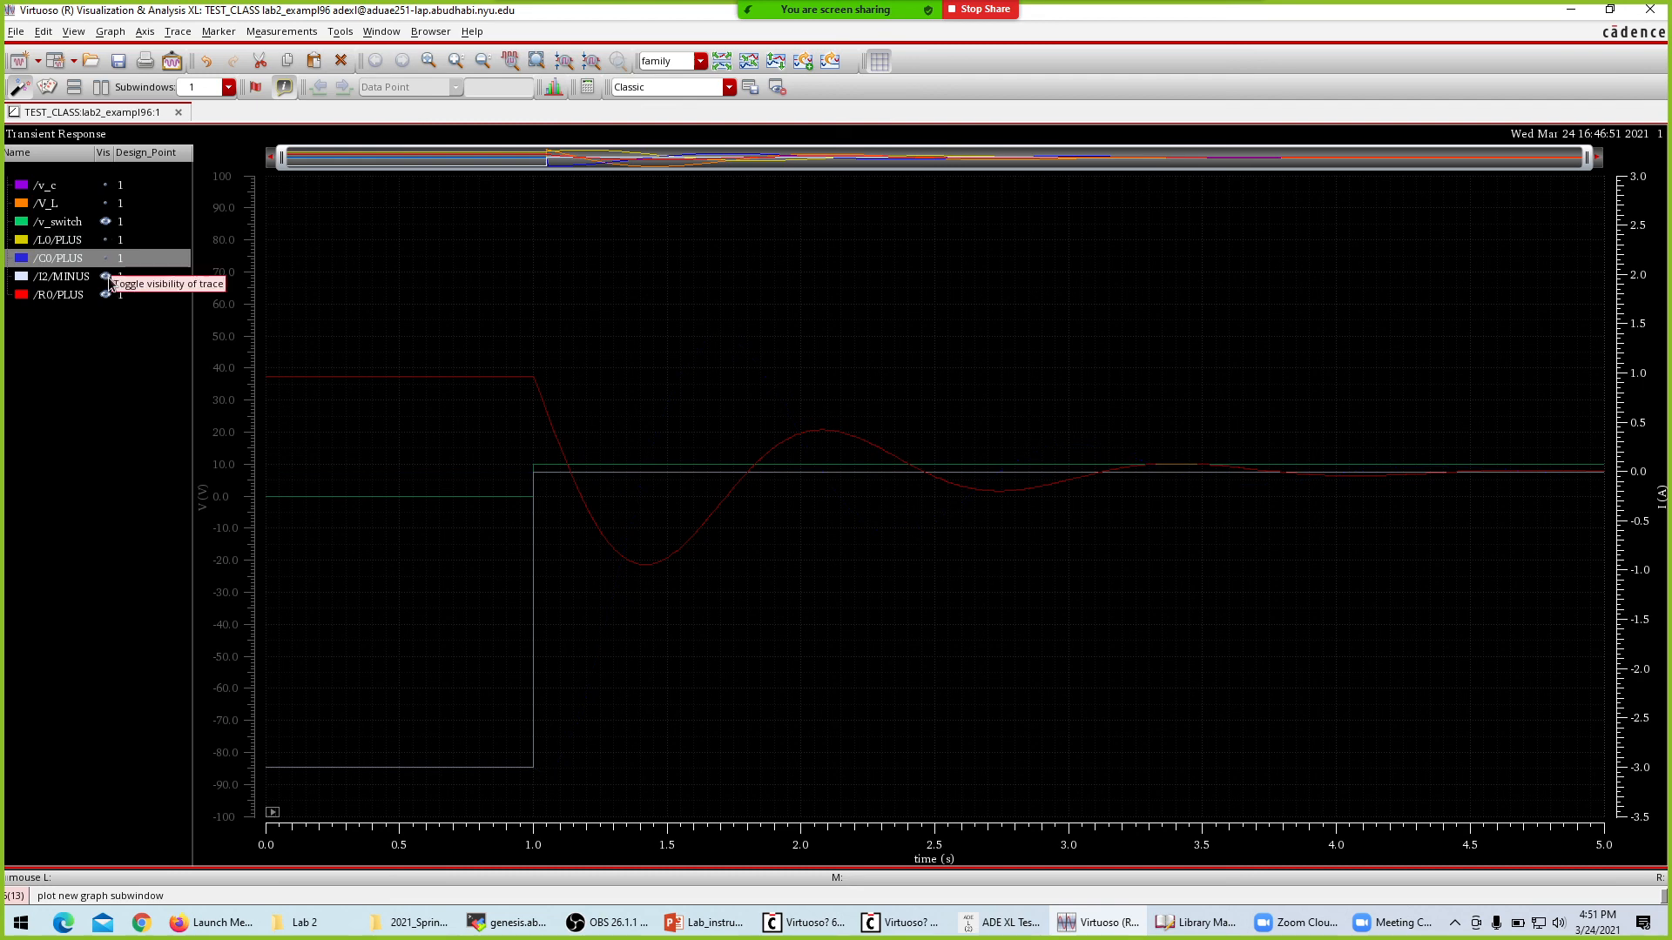
click(105, 276)
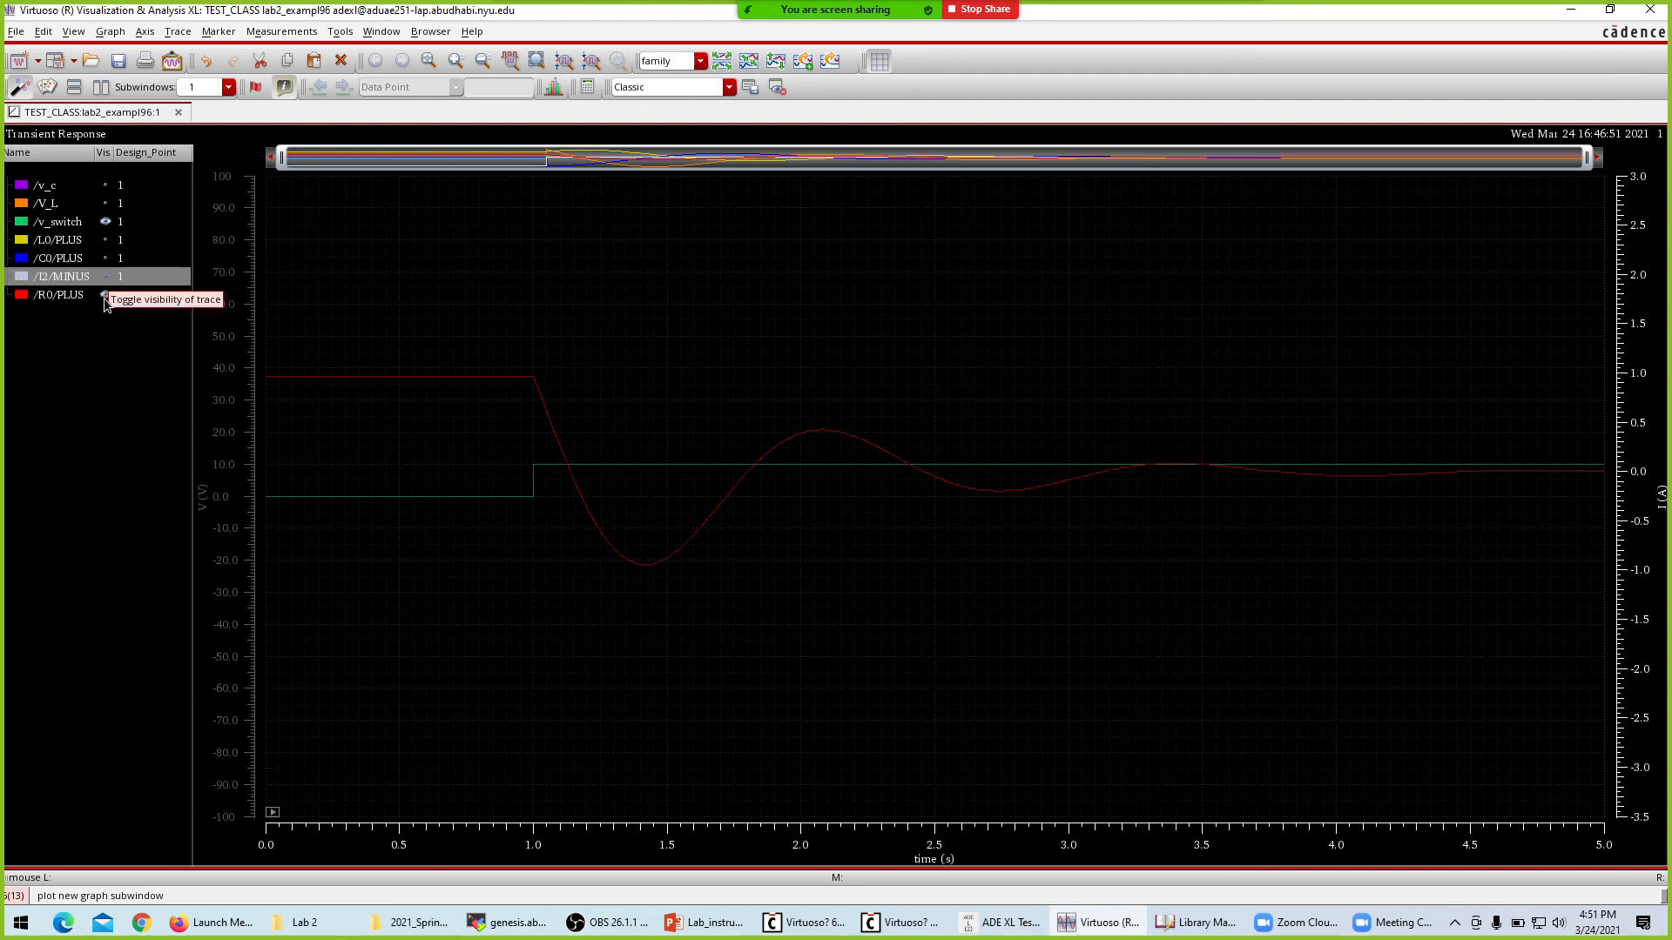
click(105, 296)
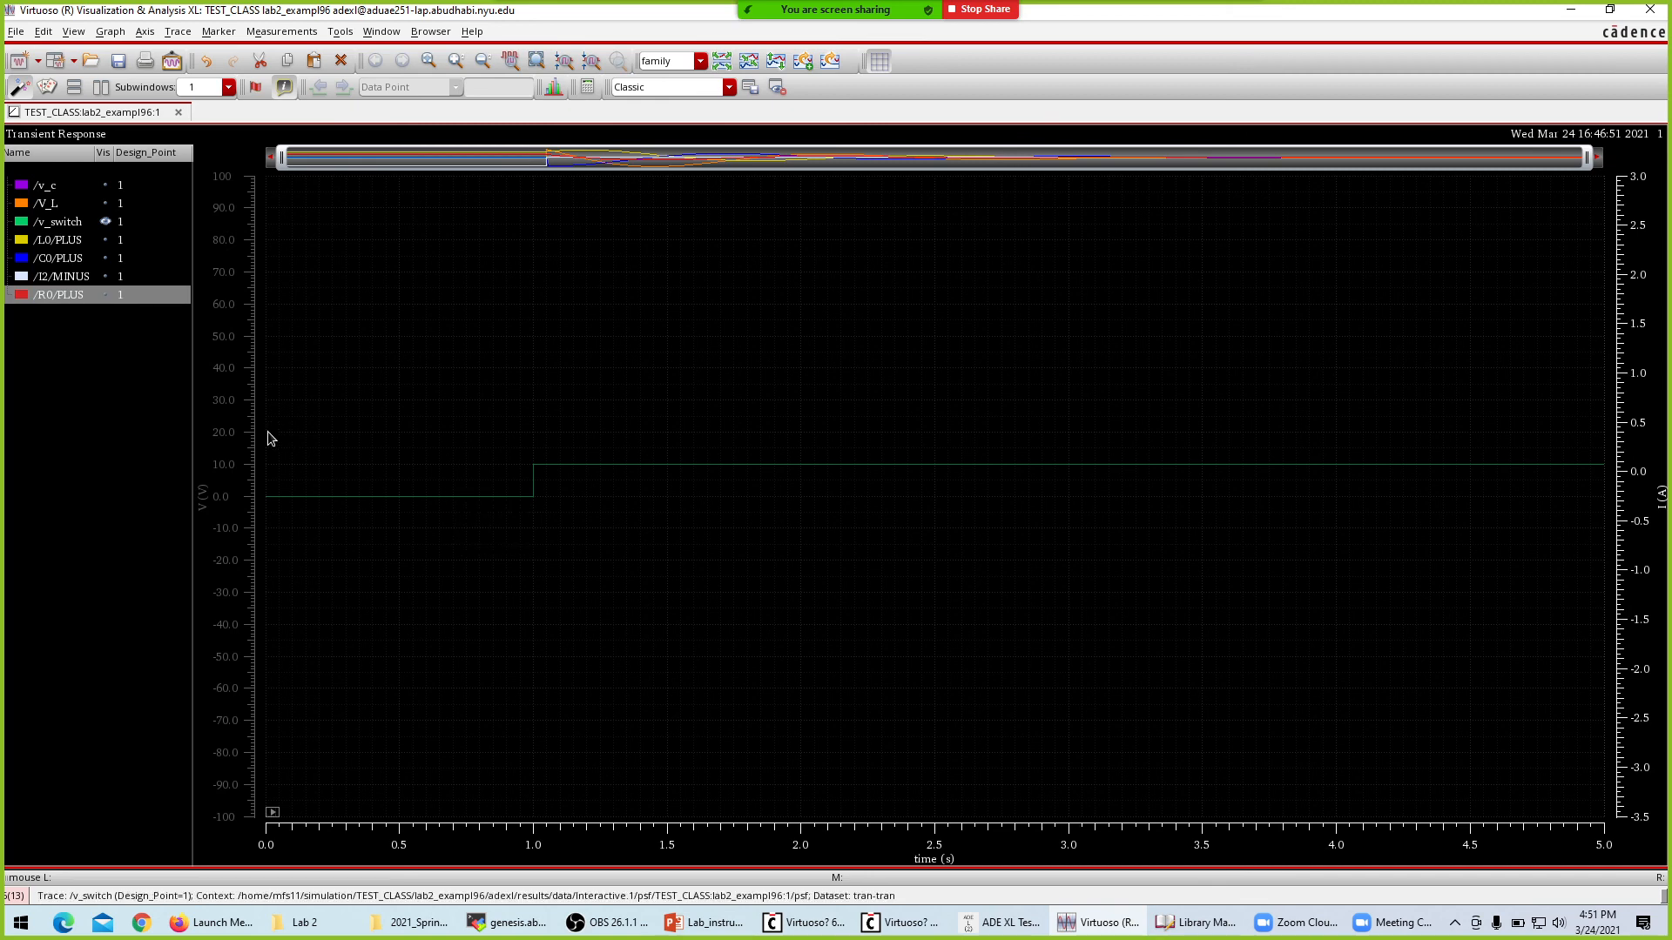
right_drag(262, 435, 1104, 582)
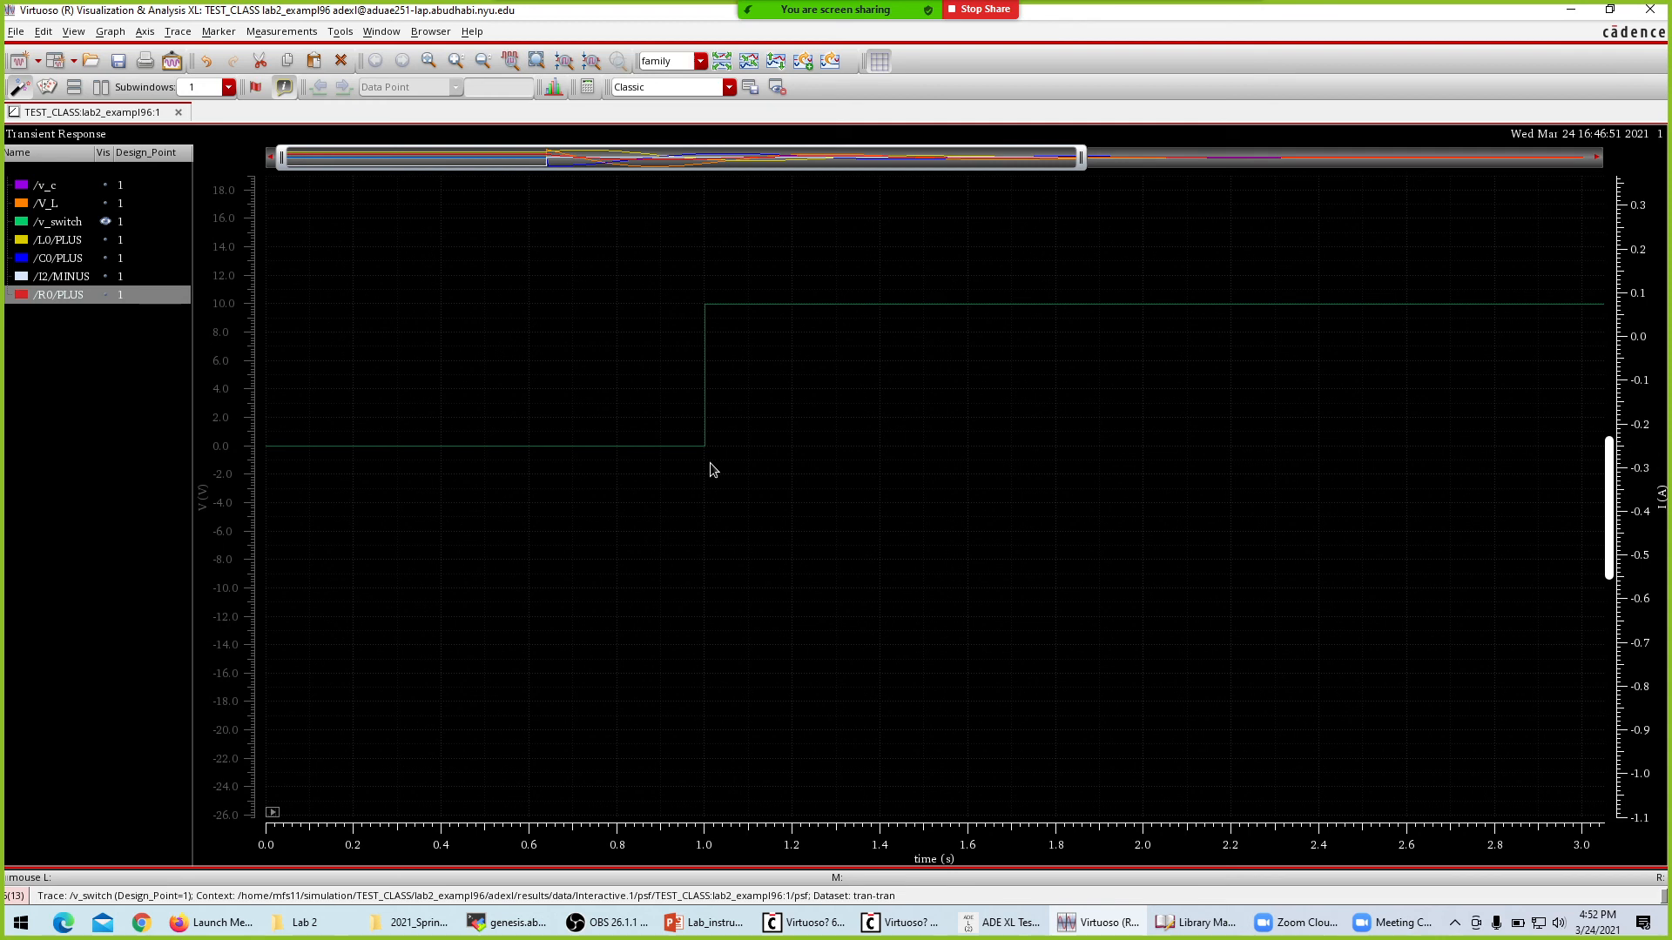
mouse_move(704, 311)
mouse_move(705, 426)
Check the switch in the circuit on slide 1 of the PowerPoint lab instructions, and return to the Virtuoso graph.
key(alt+Tab)
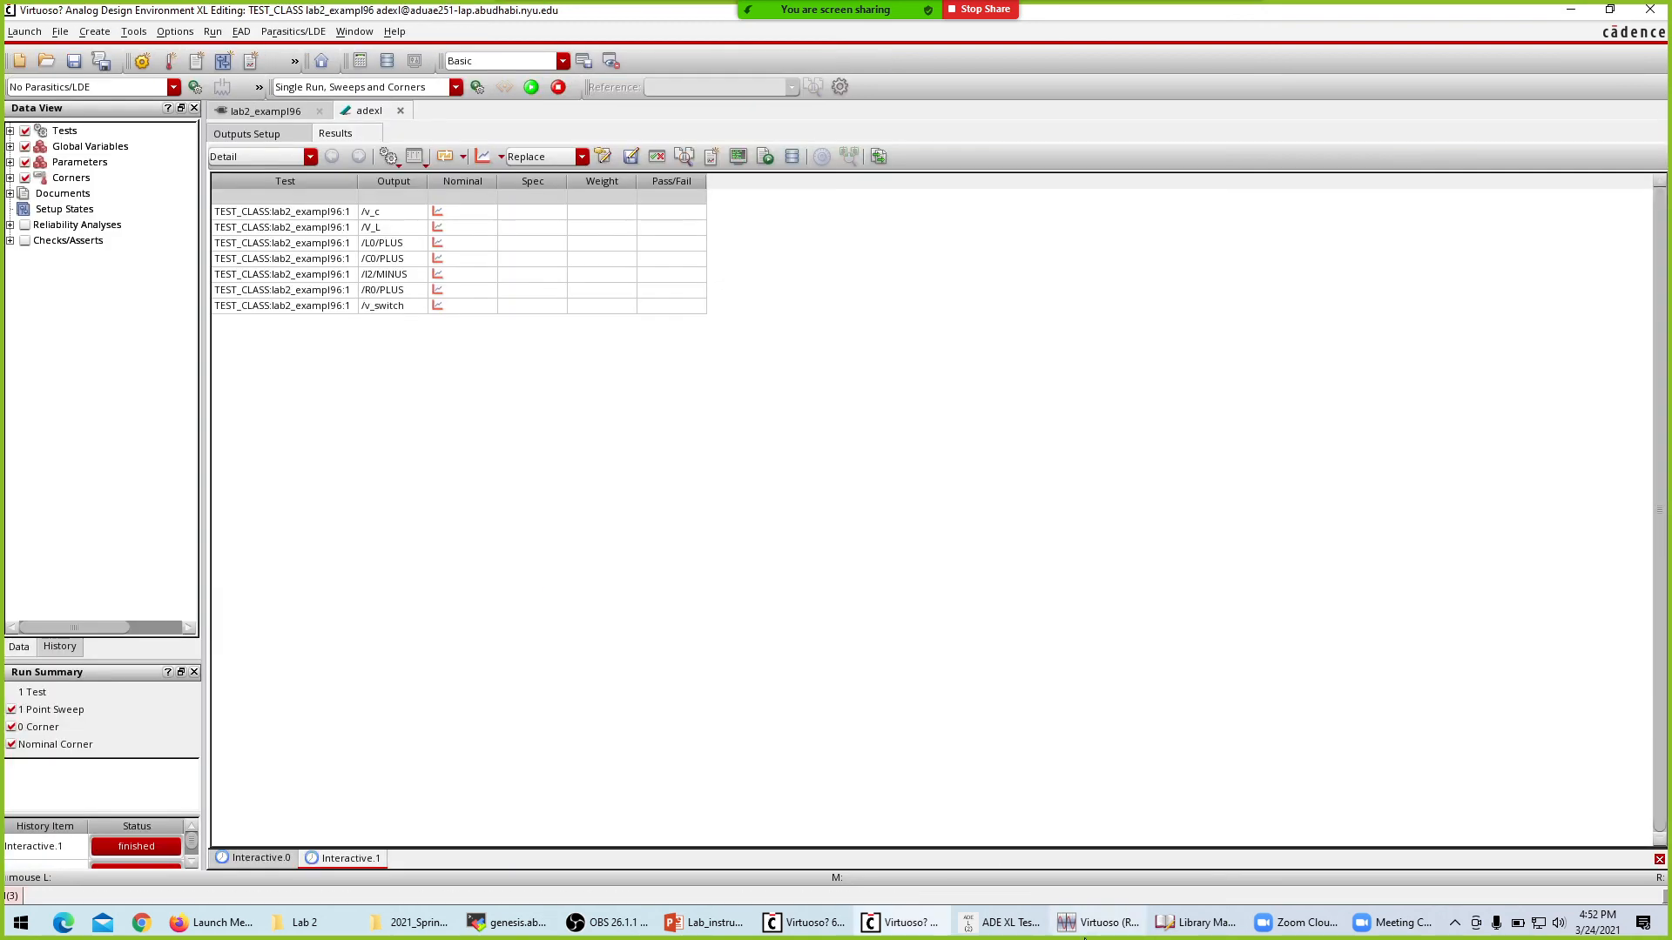
click(705, 922)
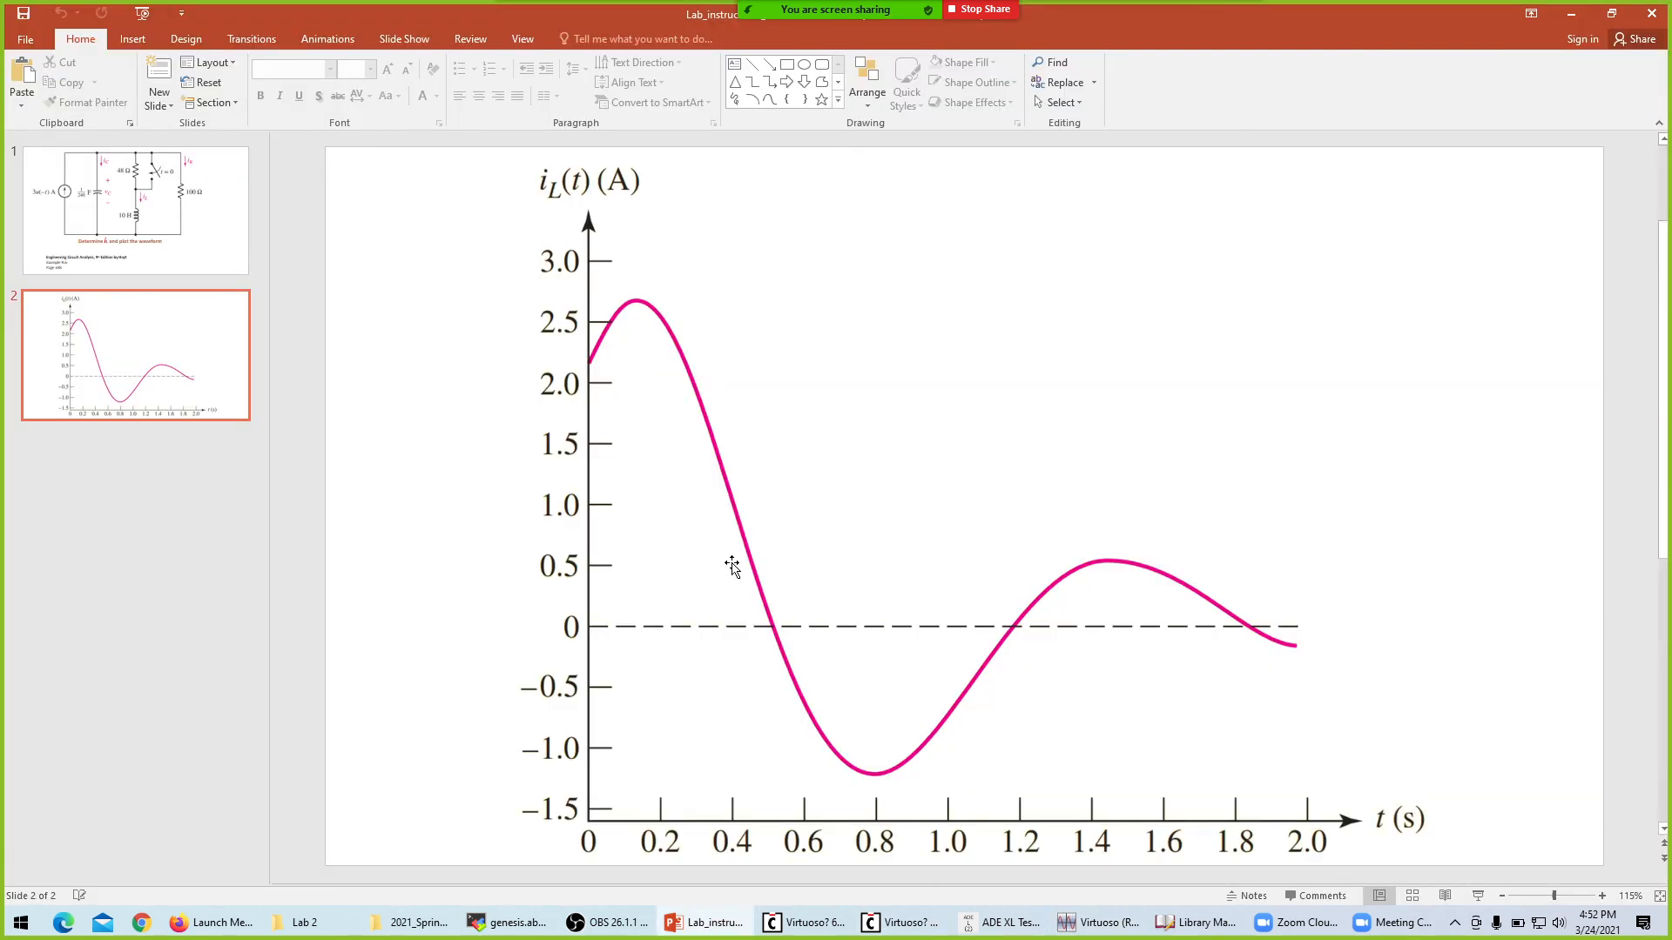
scroll(871, 470, up, 1)
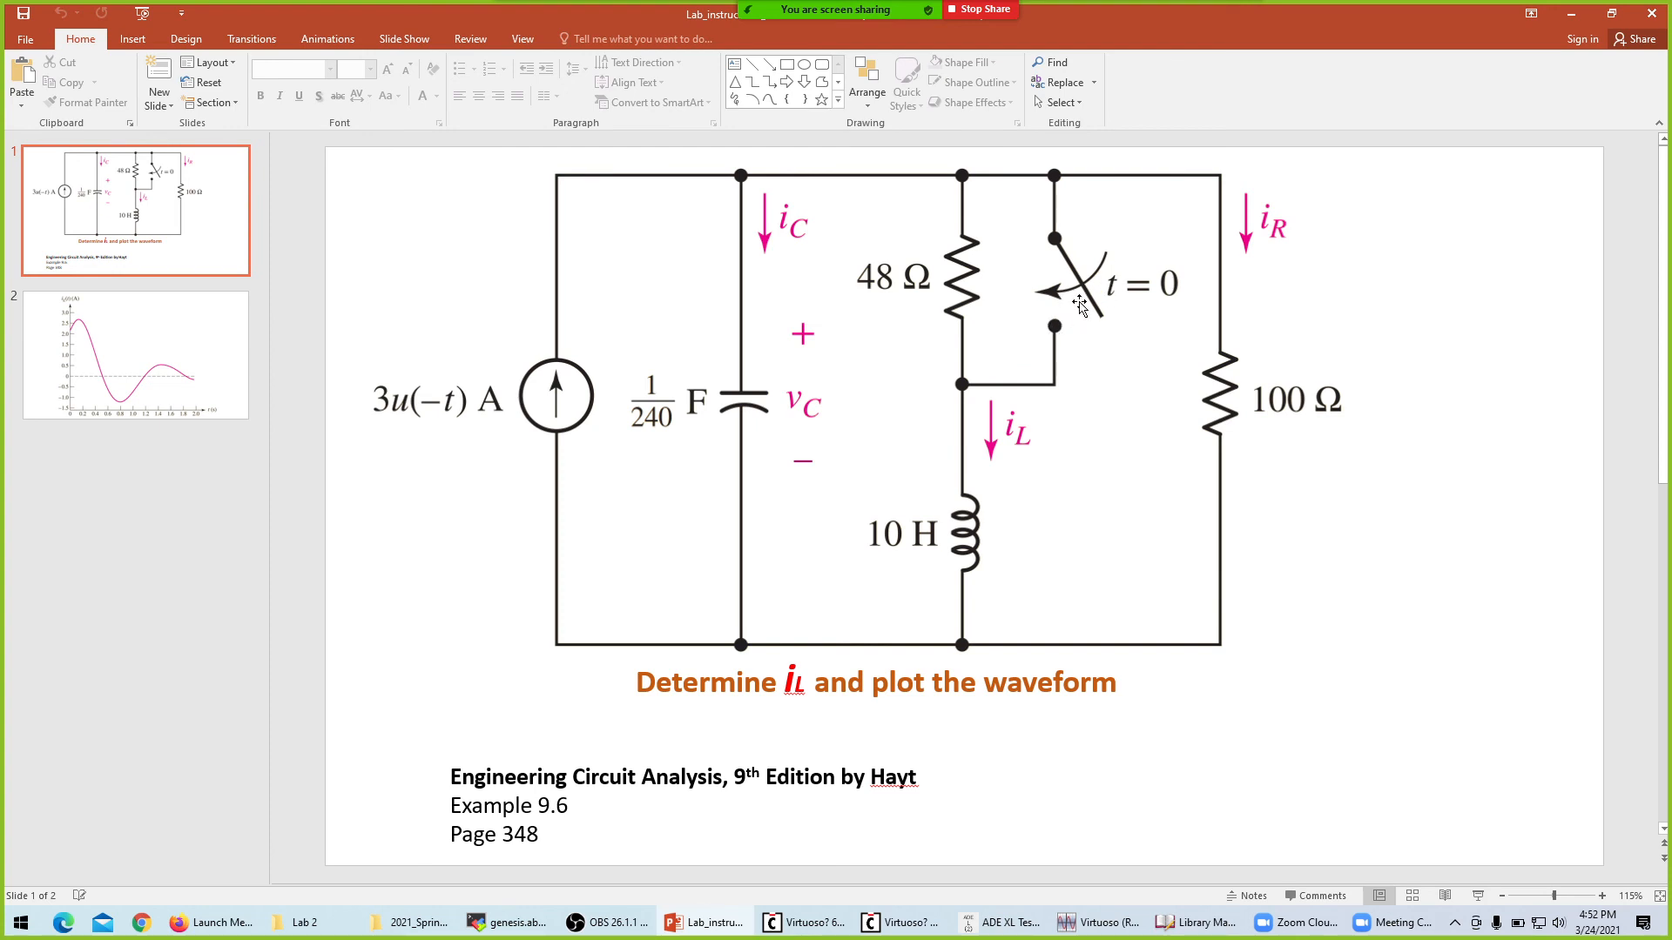
key(alt+Tab)
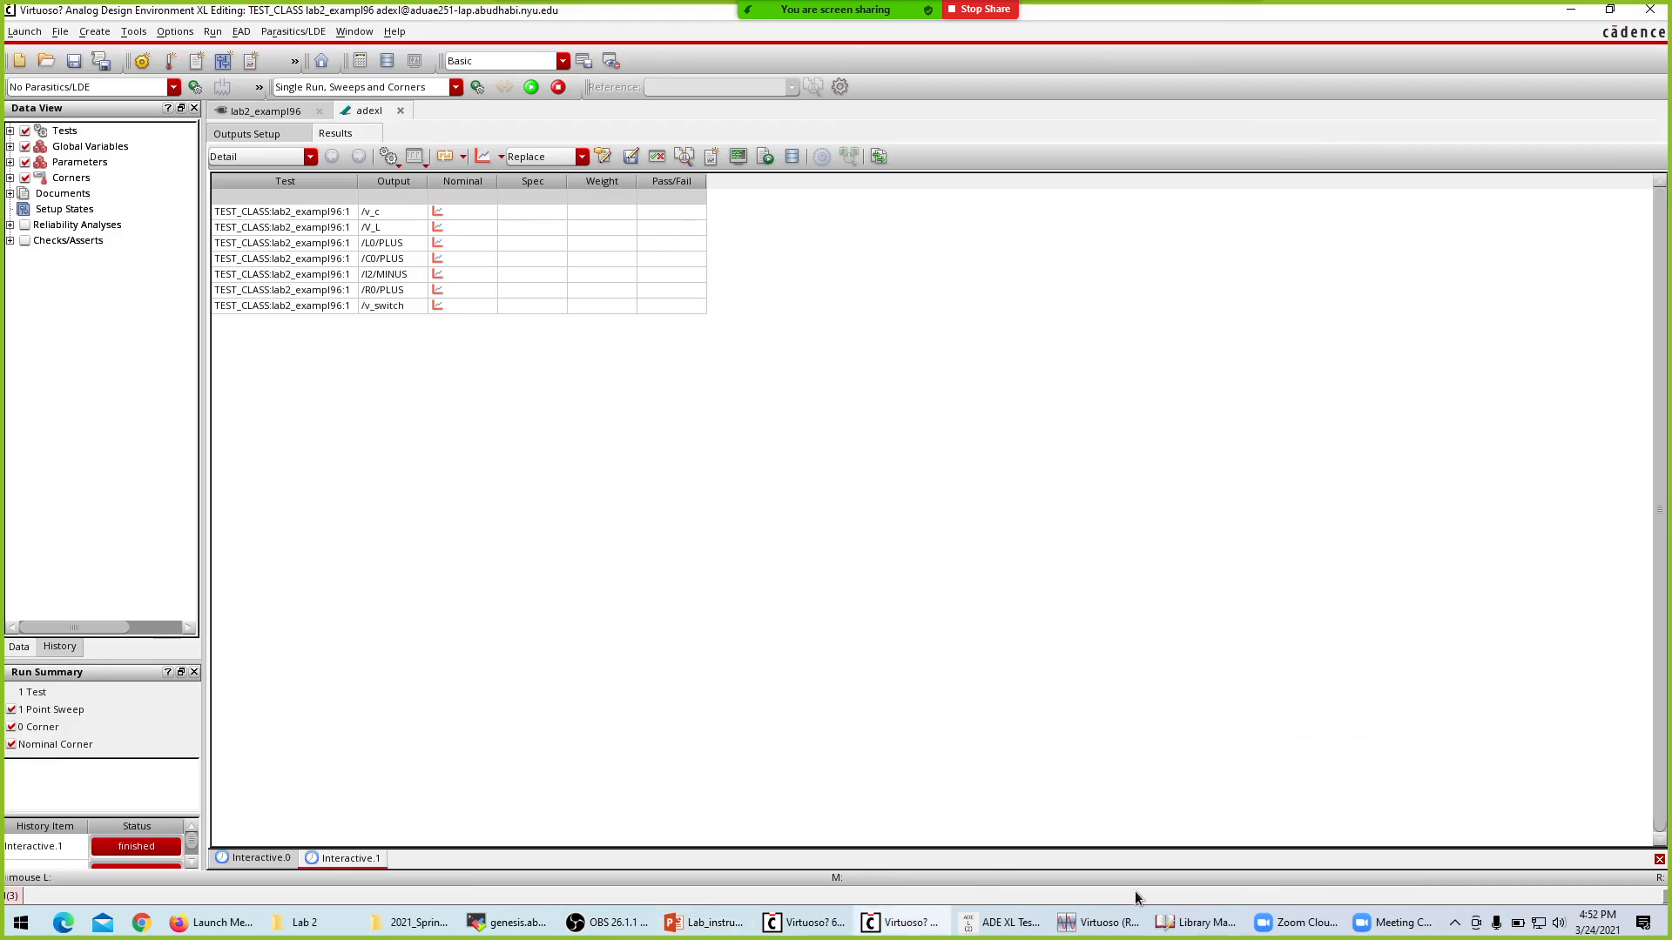
click(1099, 921)
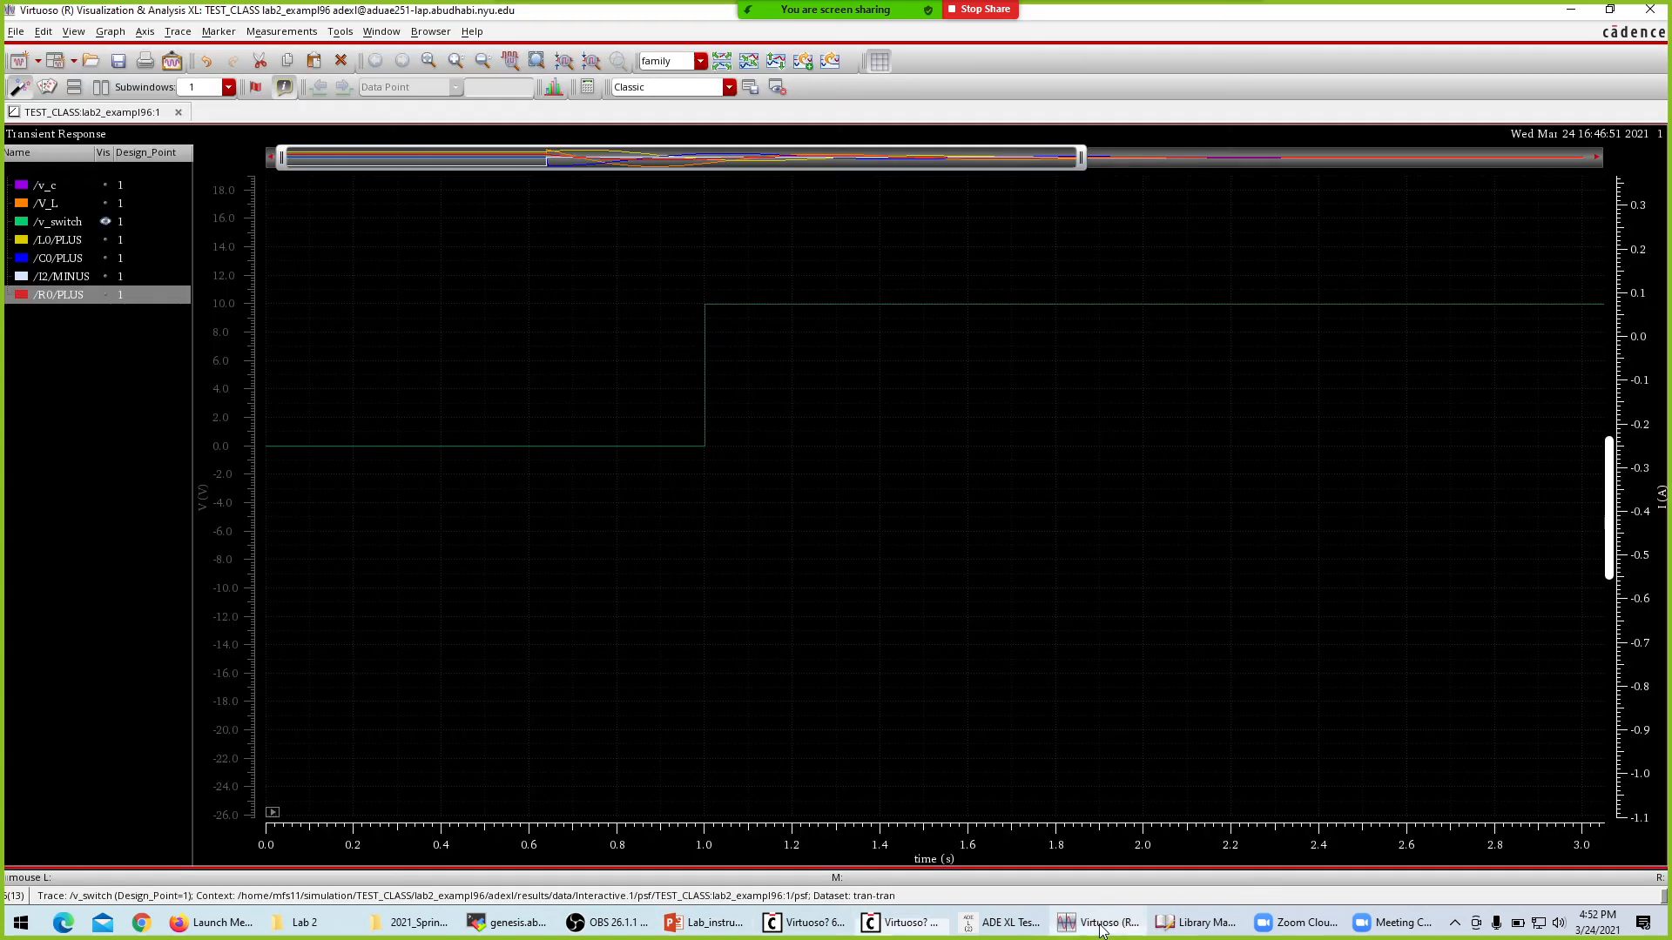
Show only the /v_c trace in place of /v_switch, fit the graph, and trim its time range to start at about 876 ms.
click(105, 222)
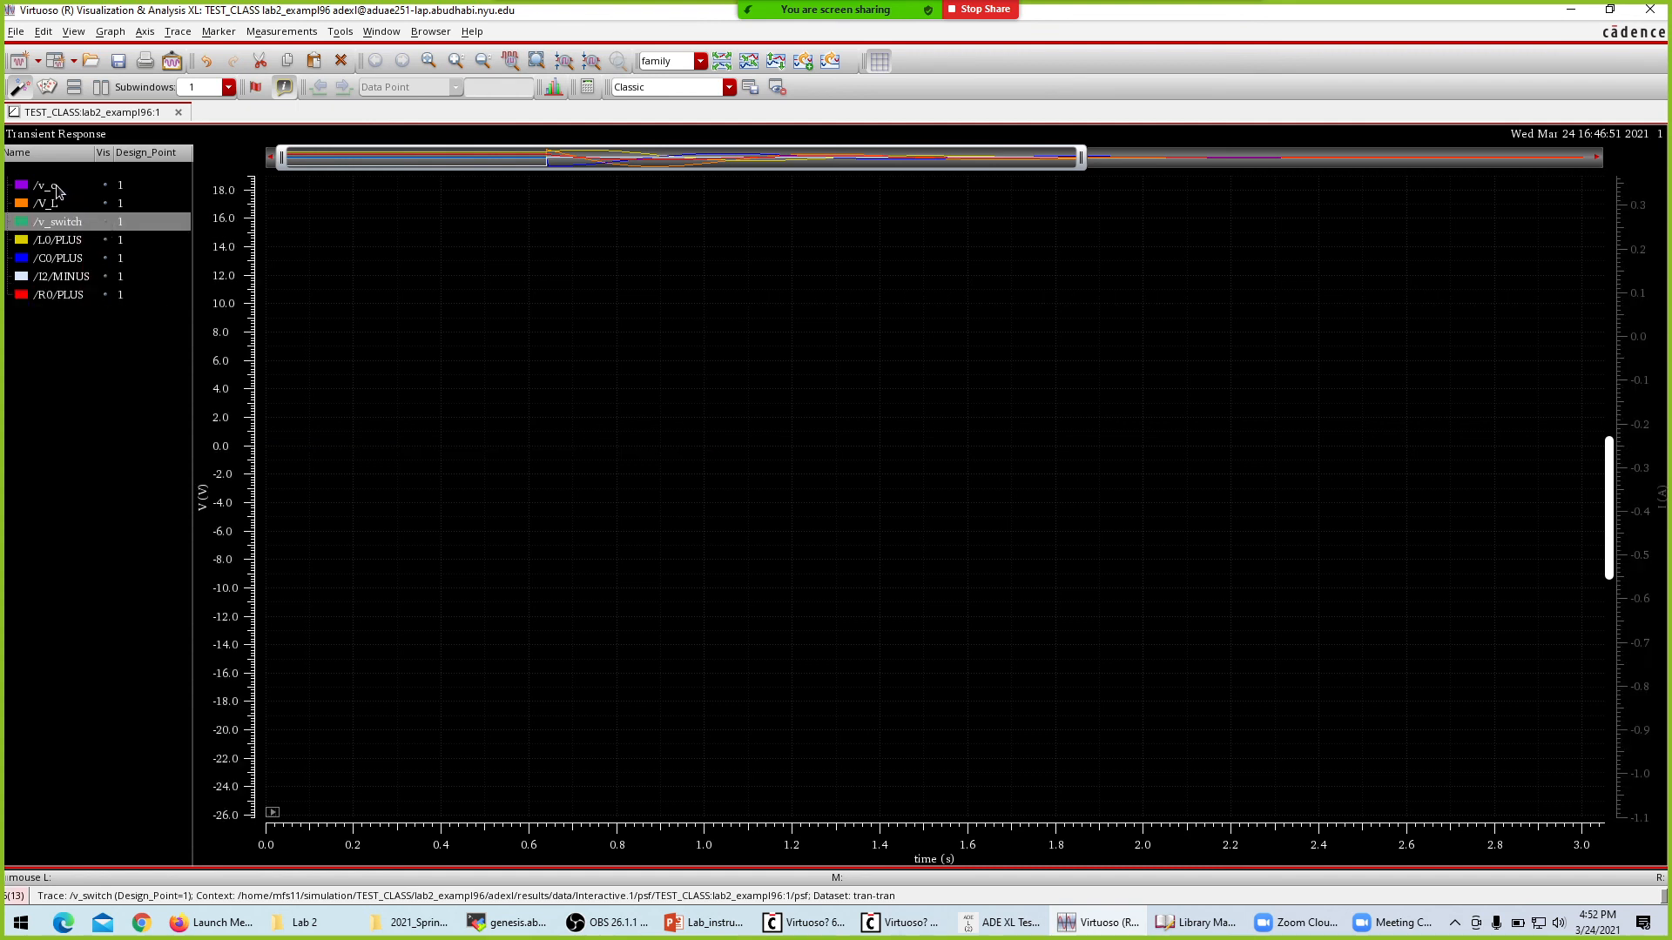
click(56, 186)
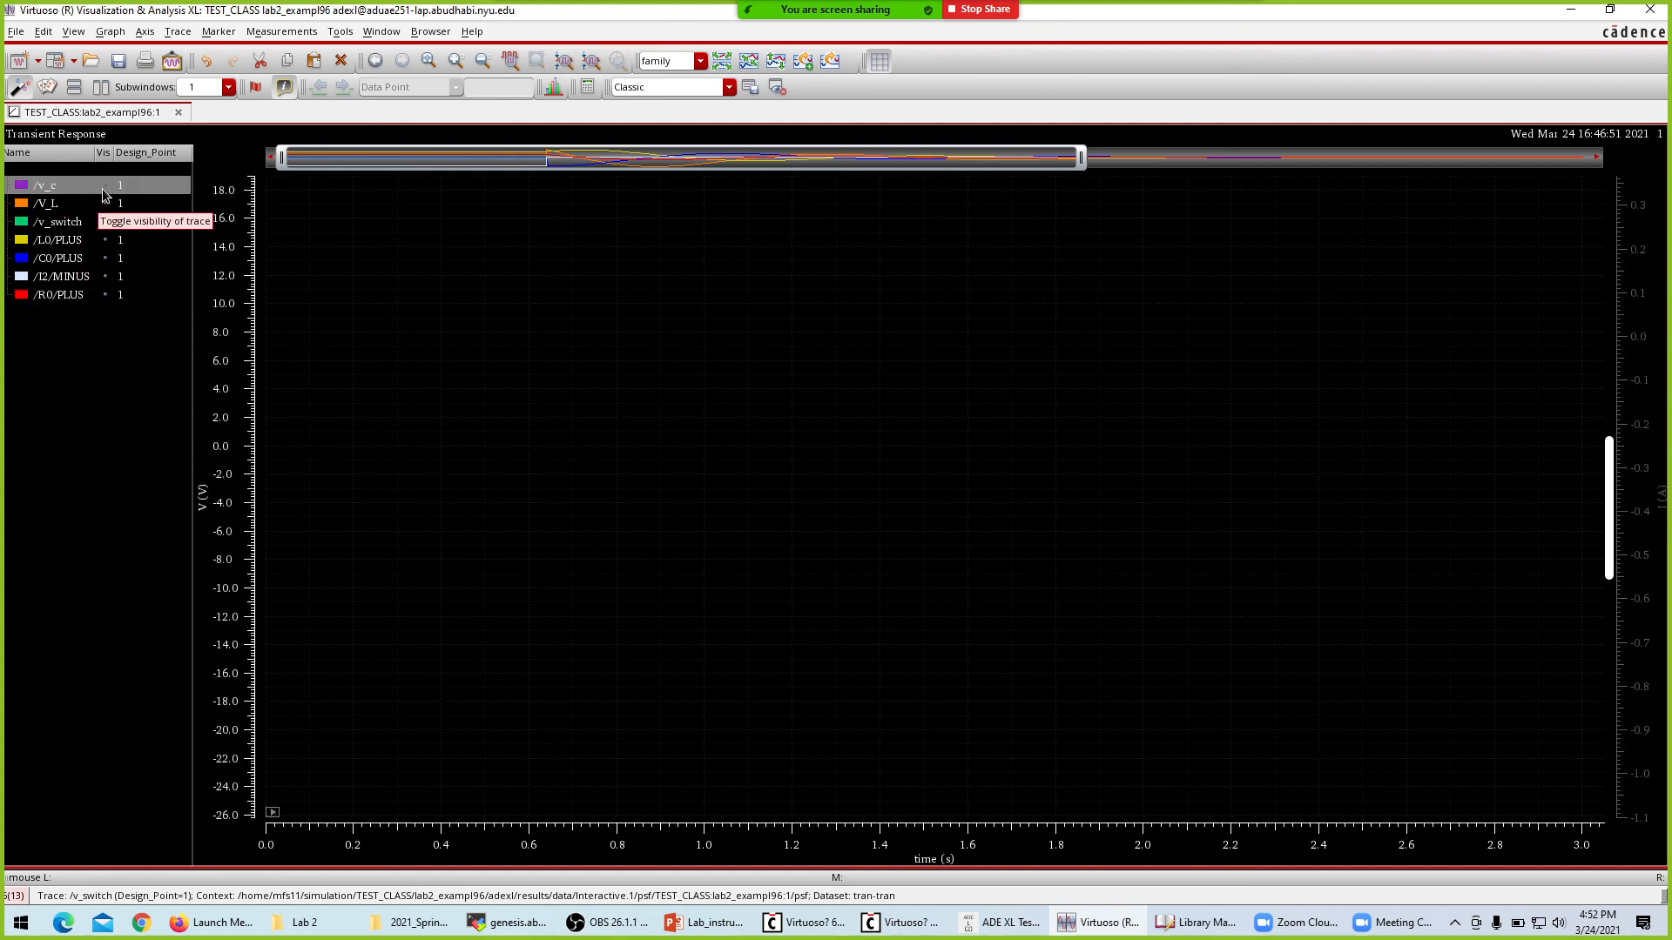
click(105, 185)
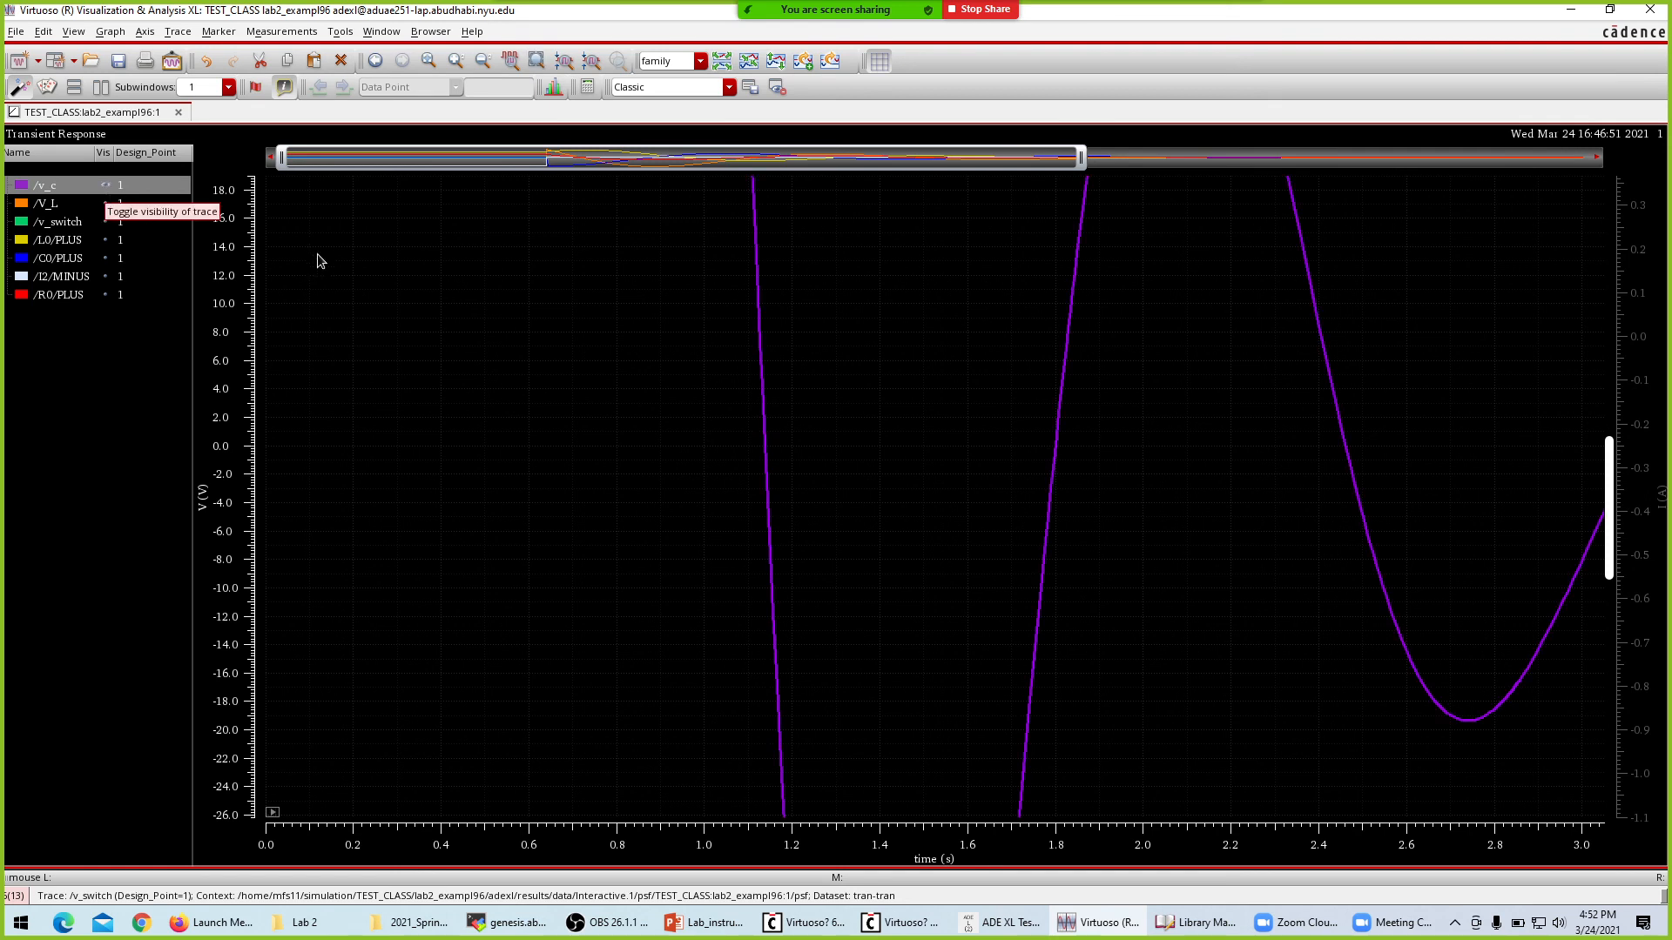
click(374, 320)
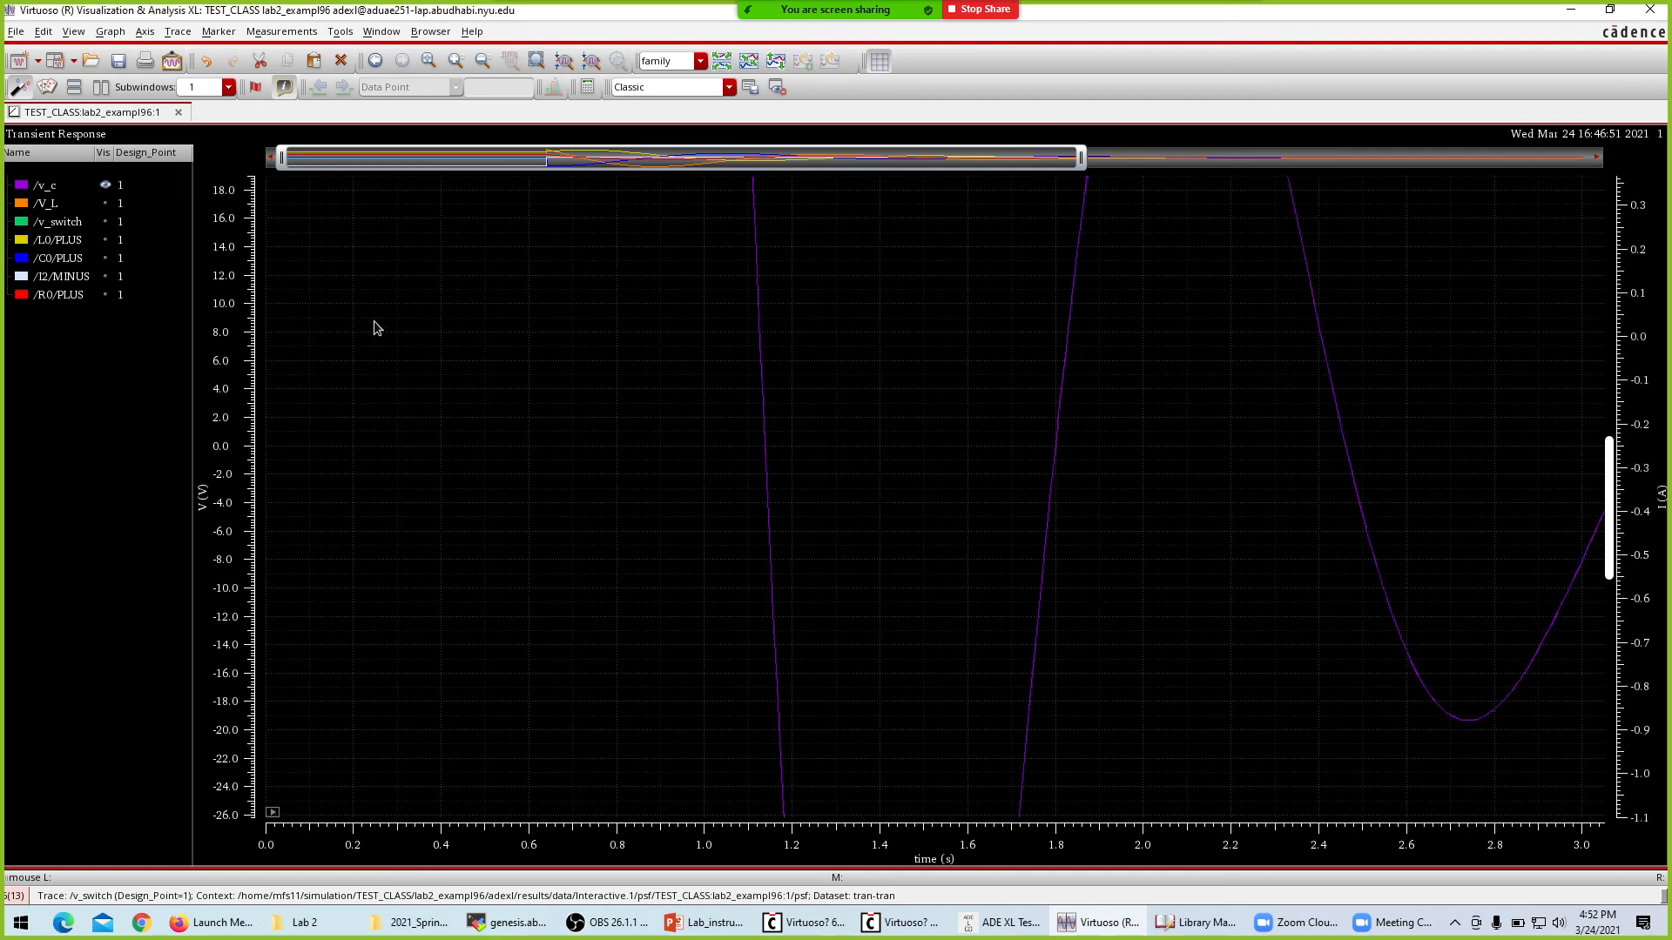
key(f)
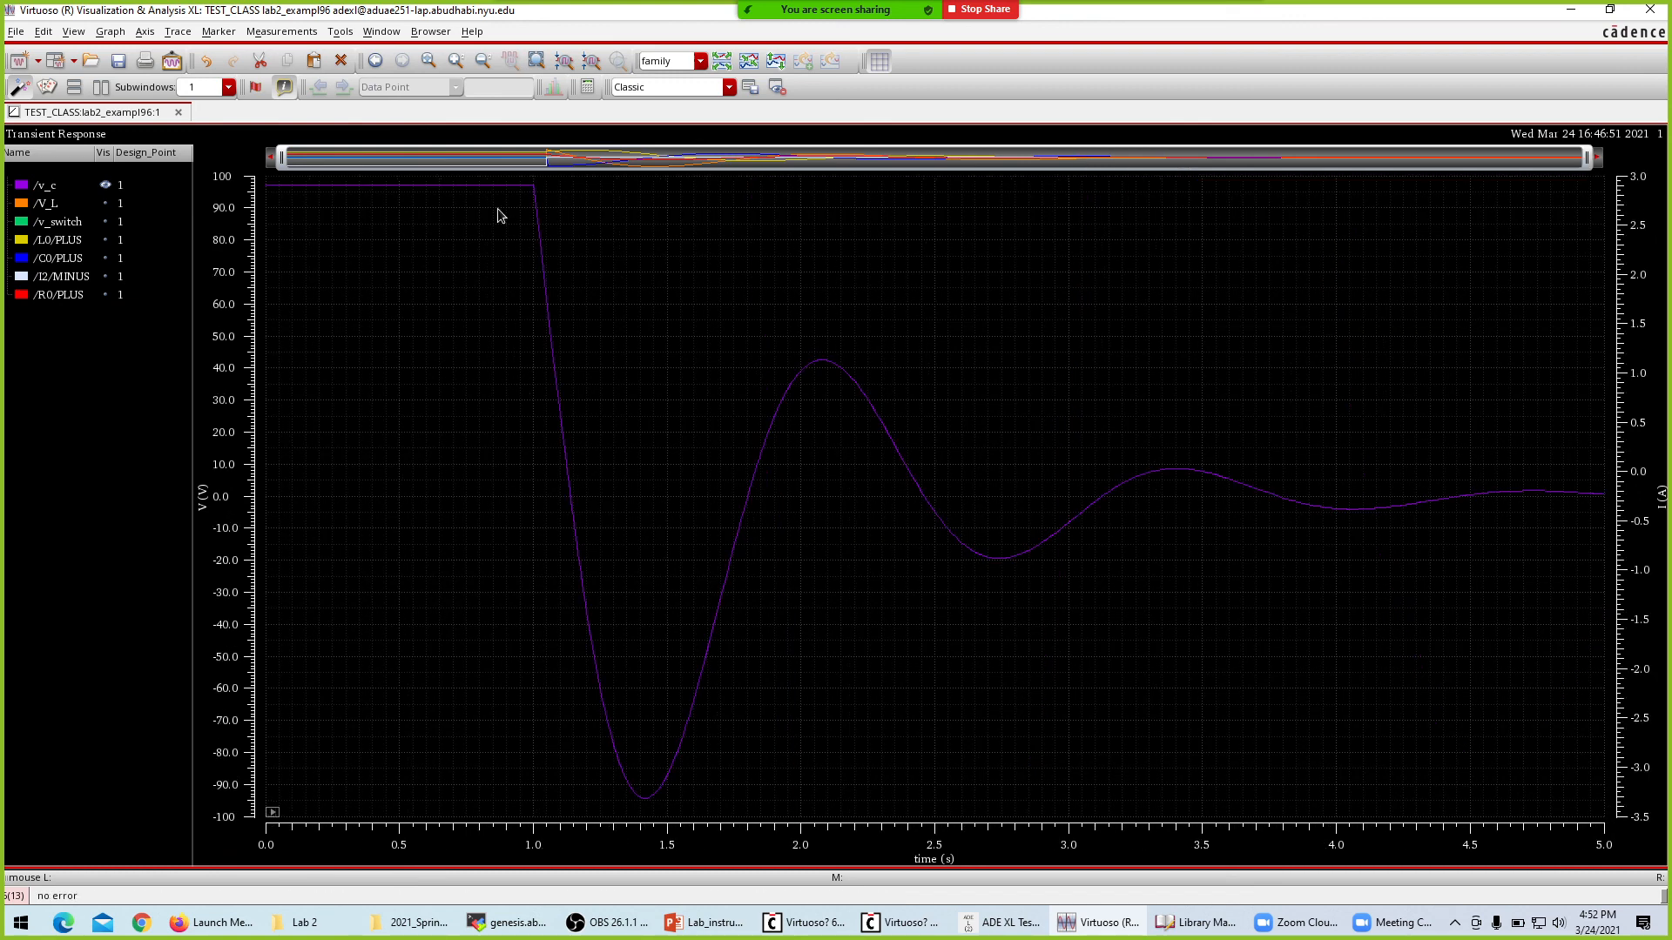
drag(281, 157, 517, 167)
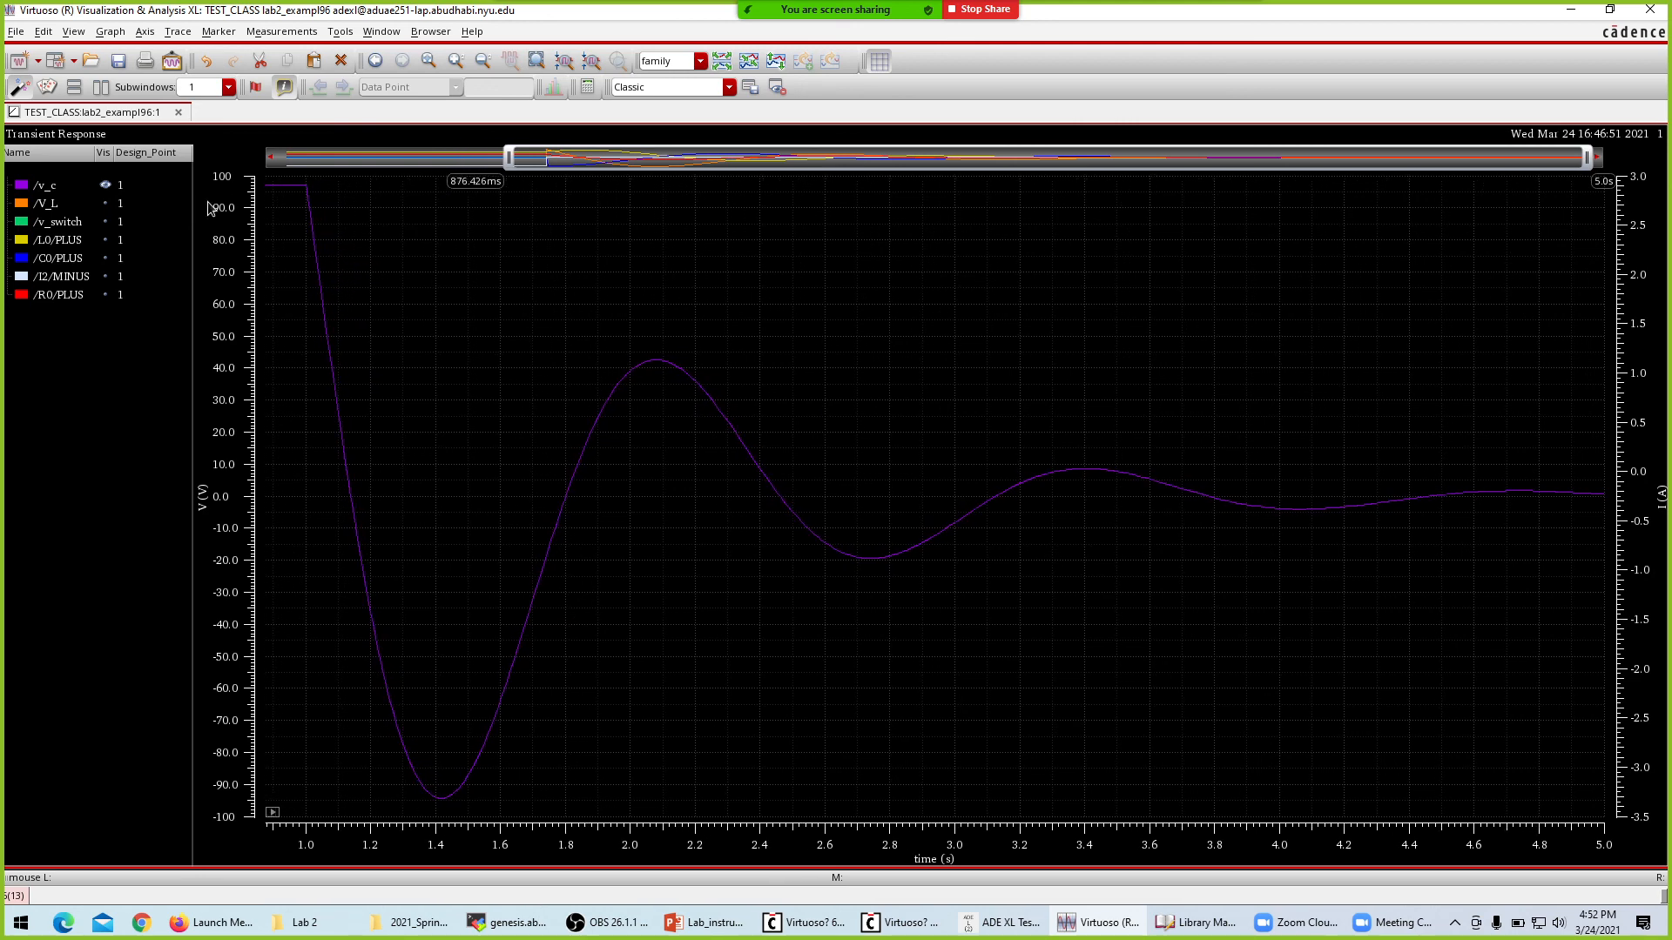
Overlay the /V_L trace on /v_c, highlight each in turn to compare them, and hide /V_L again.
click(105, 205)
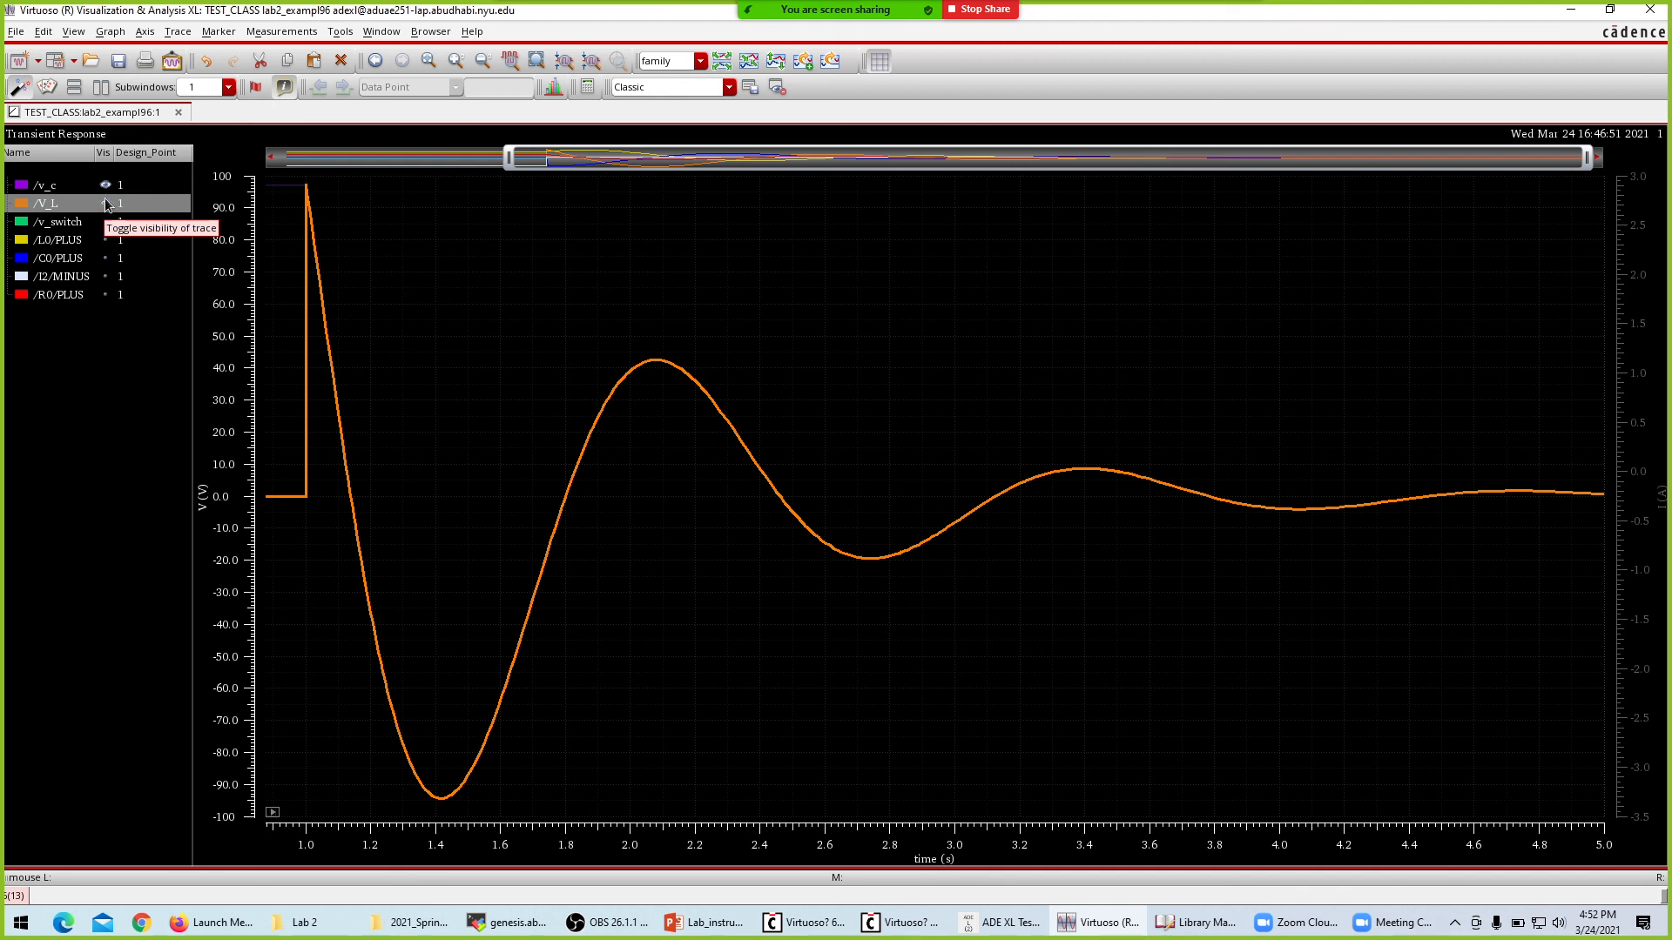
click(72, 187)
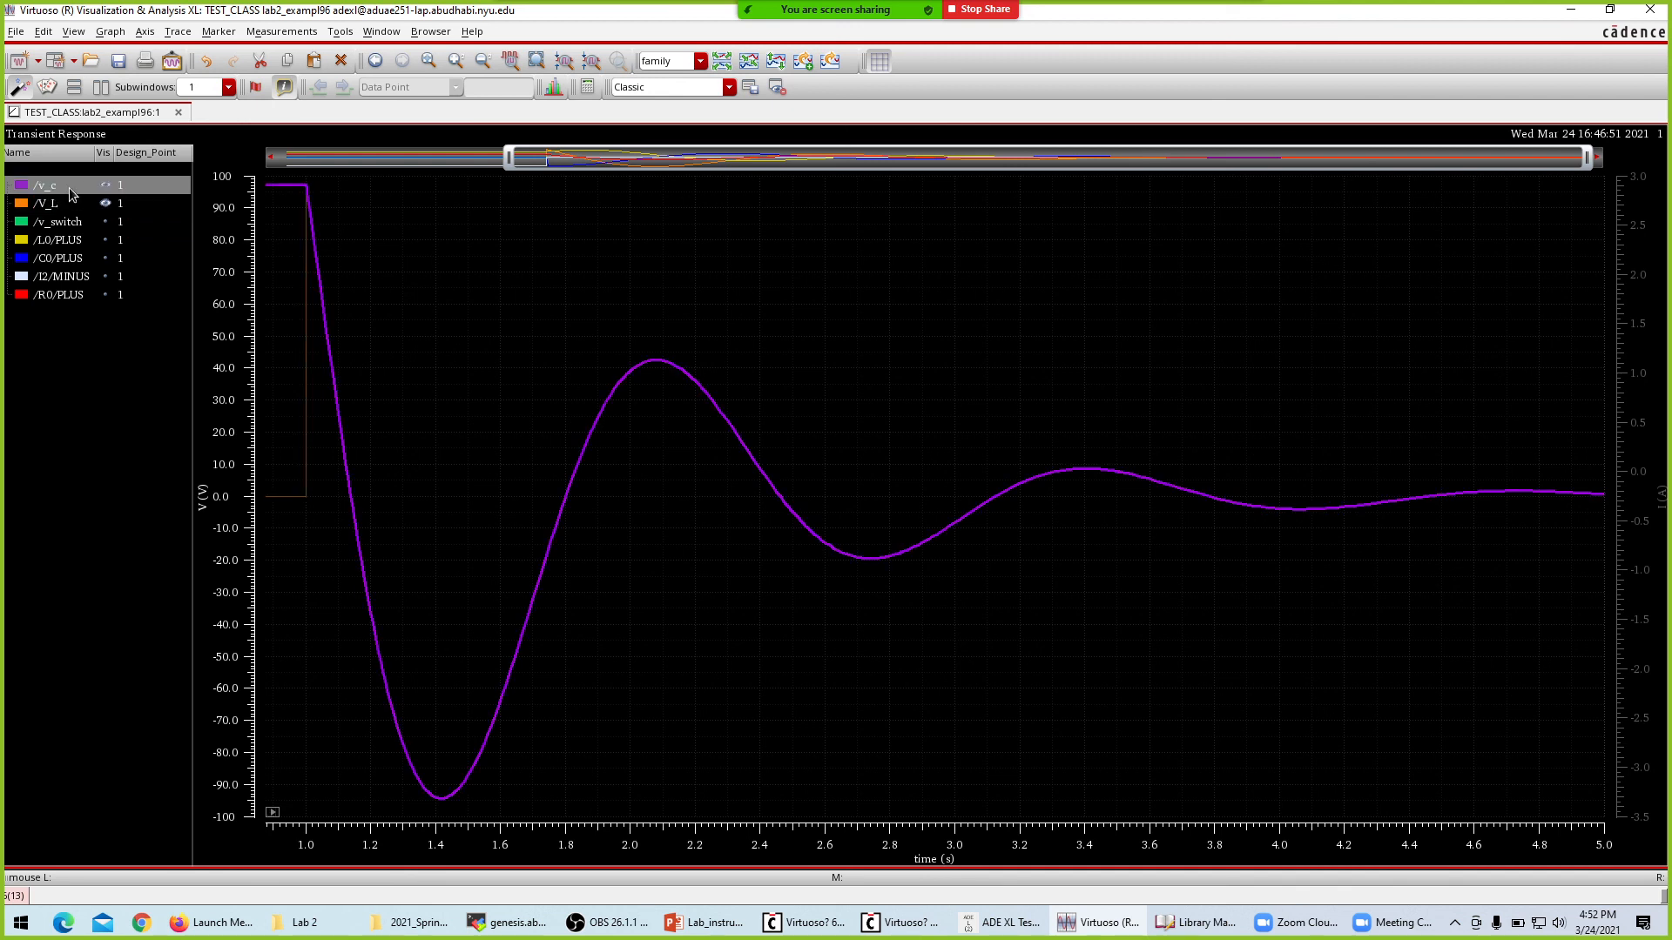
click(68, 207)
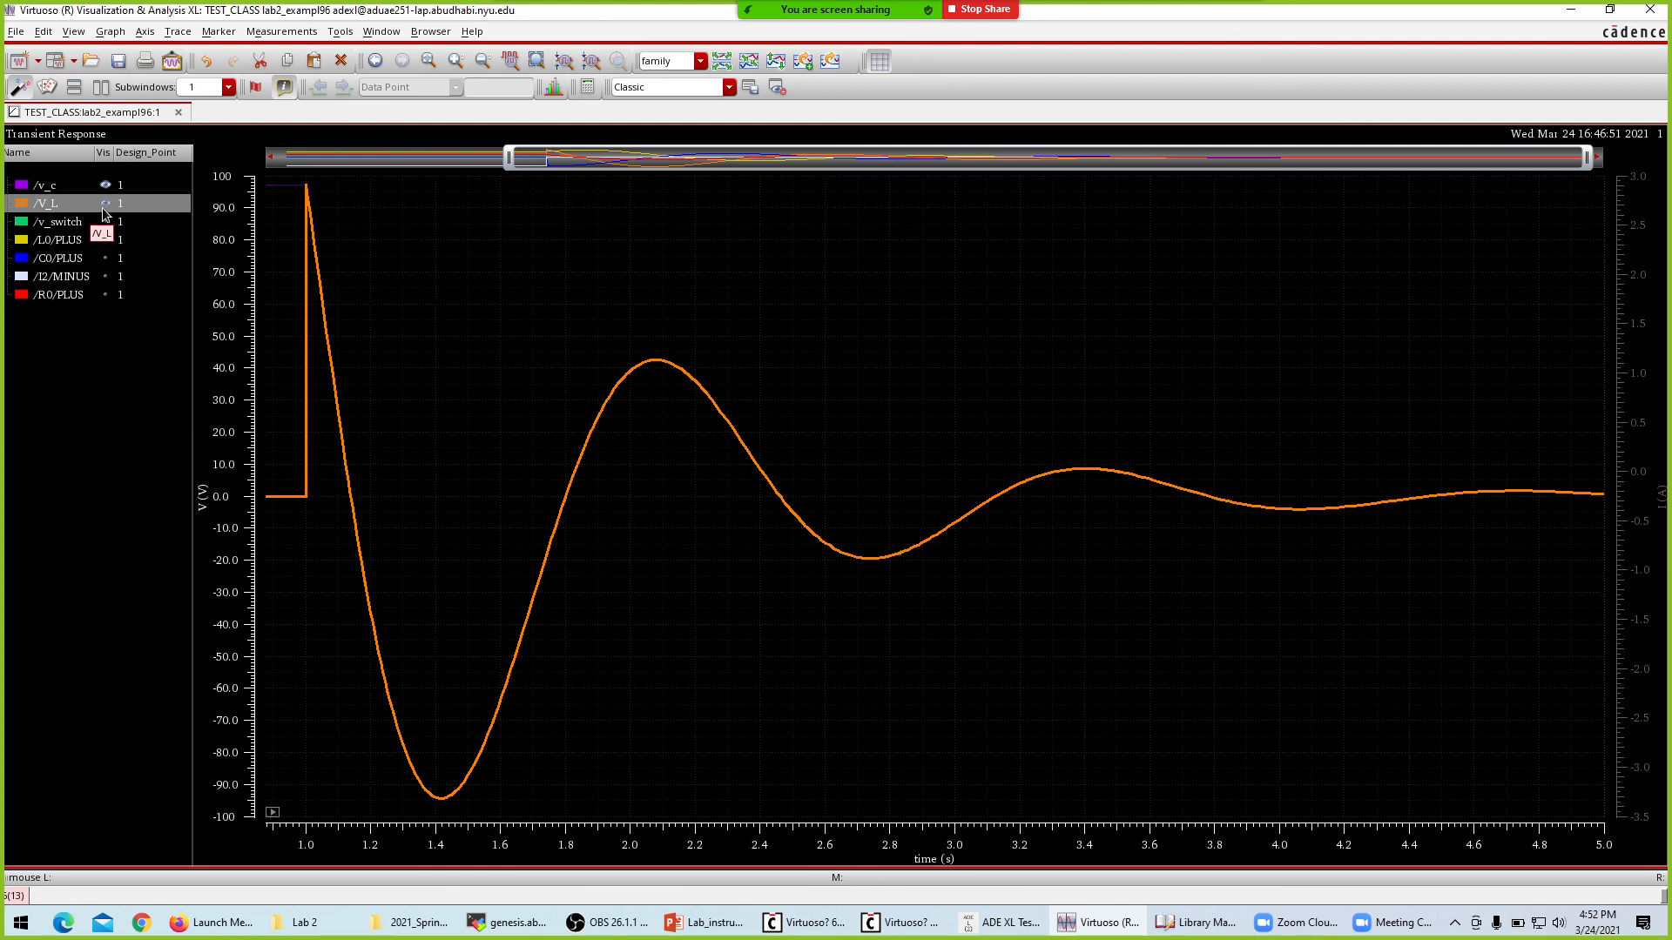
click(107, 205)
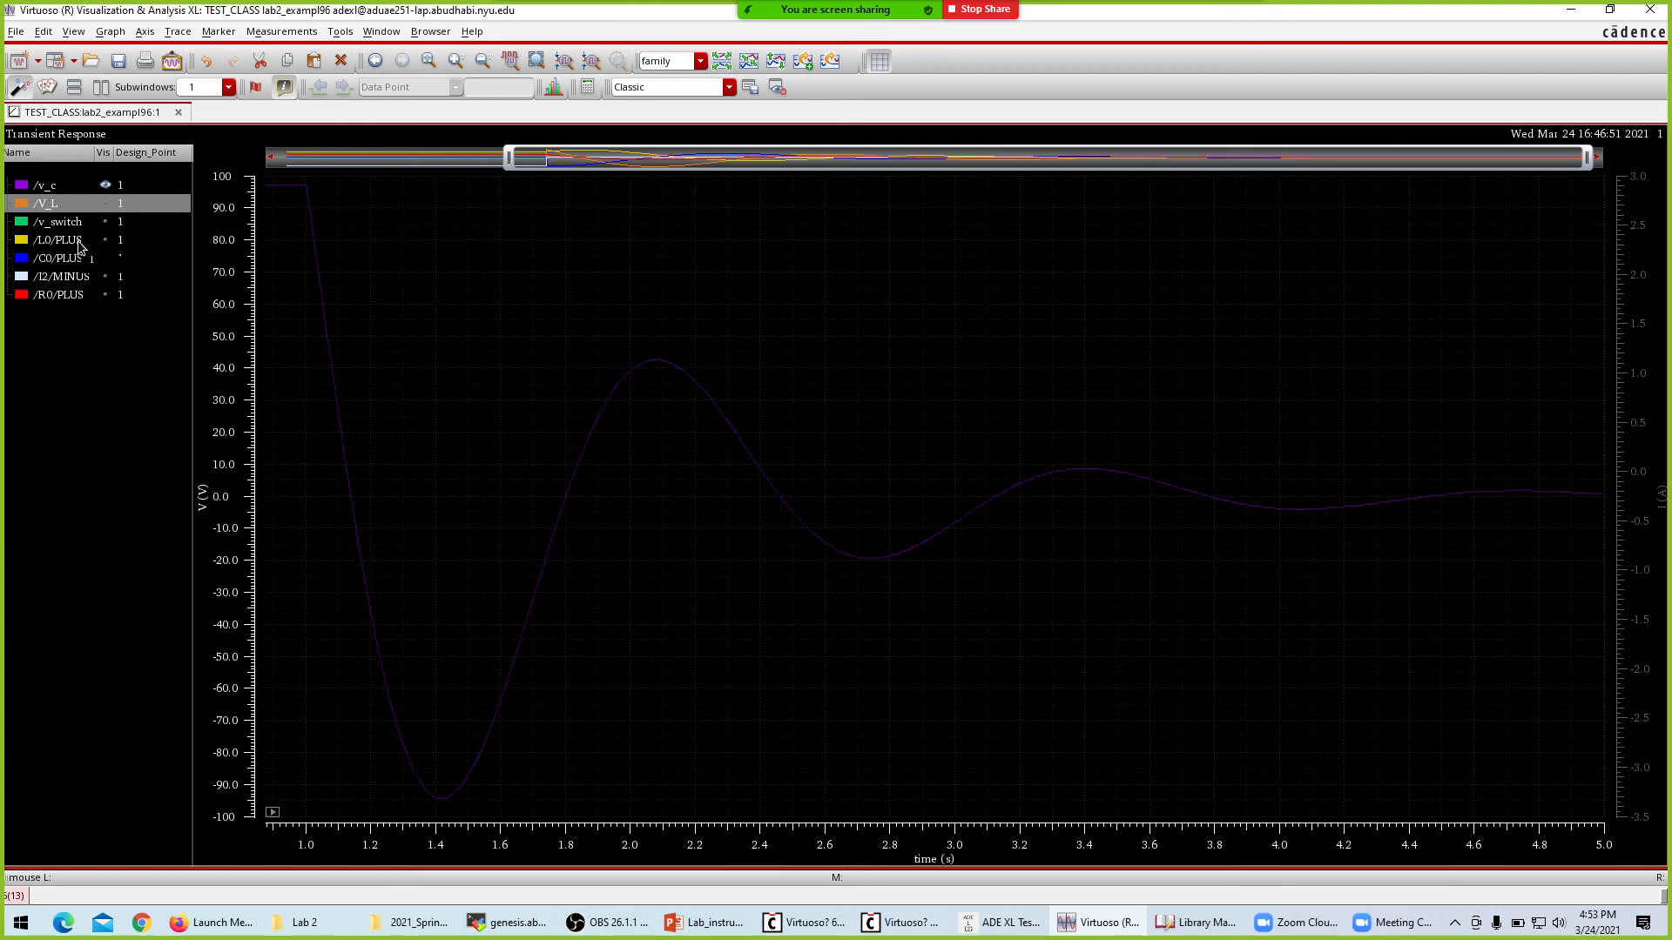
Overlay the /L0/PLUS current trace on /v_c to compare them, and hide both traces again.
click(103, 242)
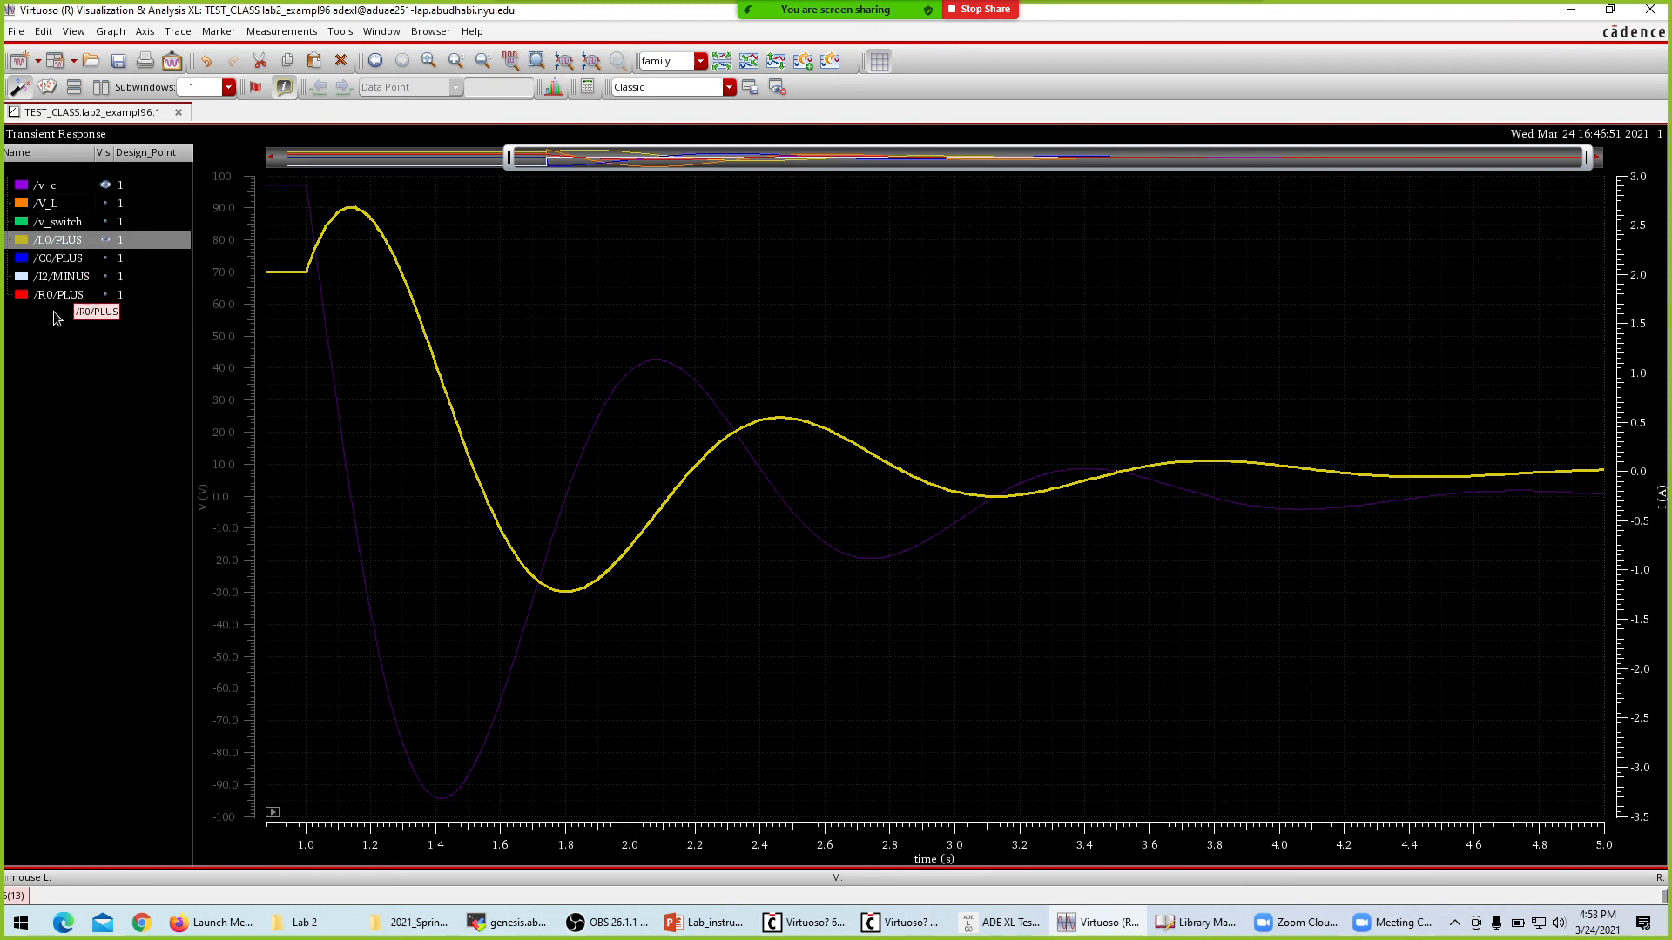
click(69, 277)
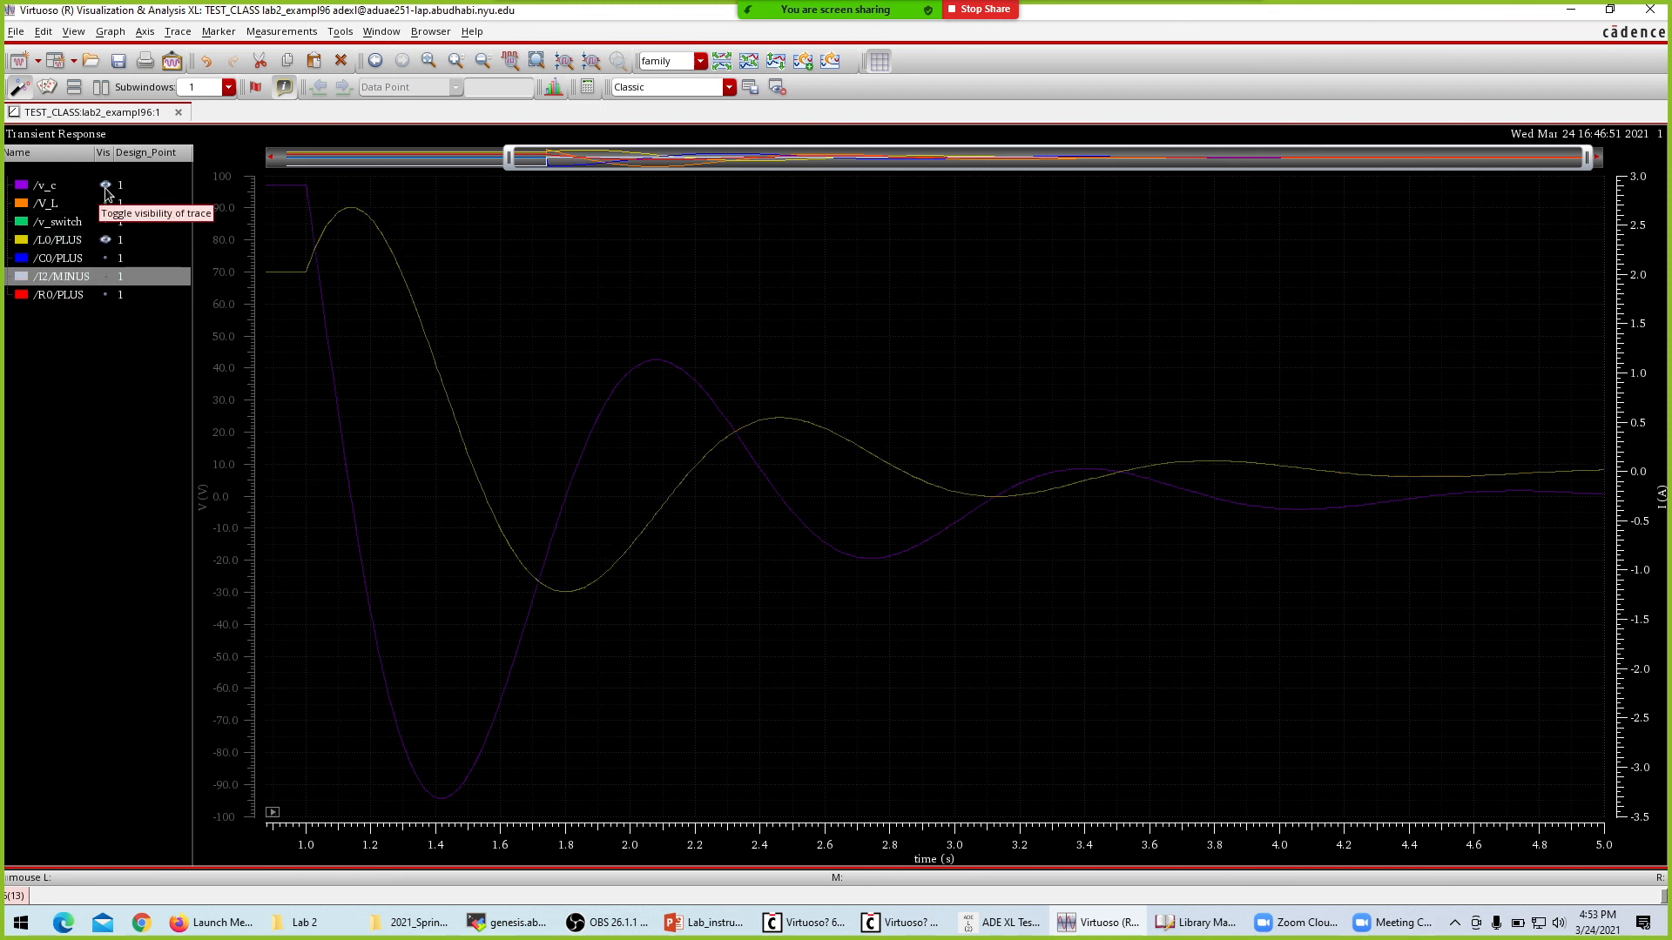
click(106, 185)
click(105, 240)
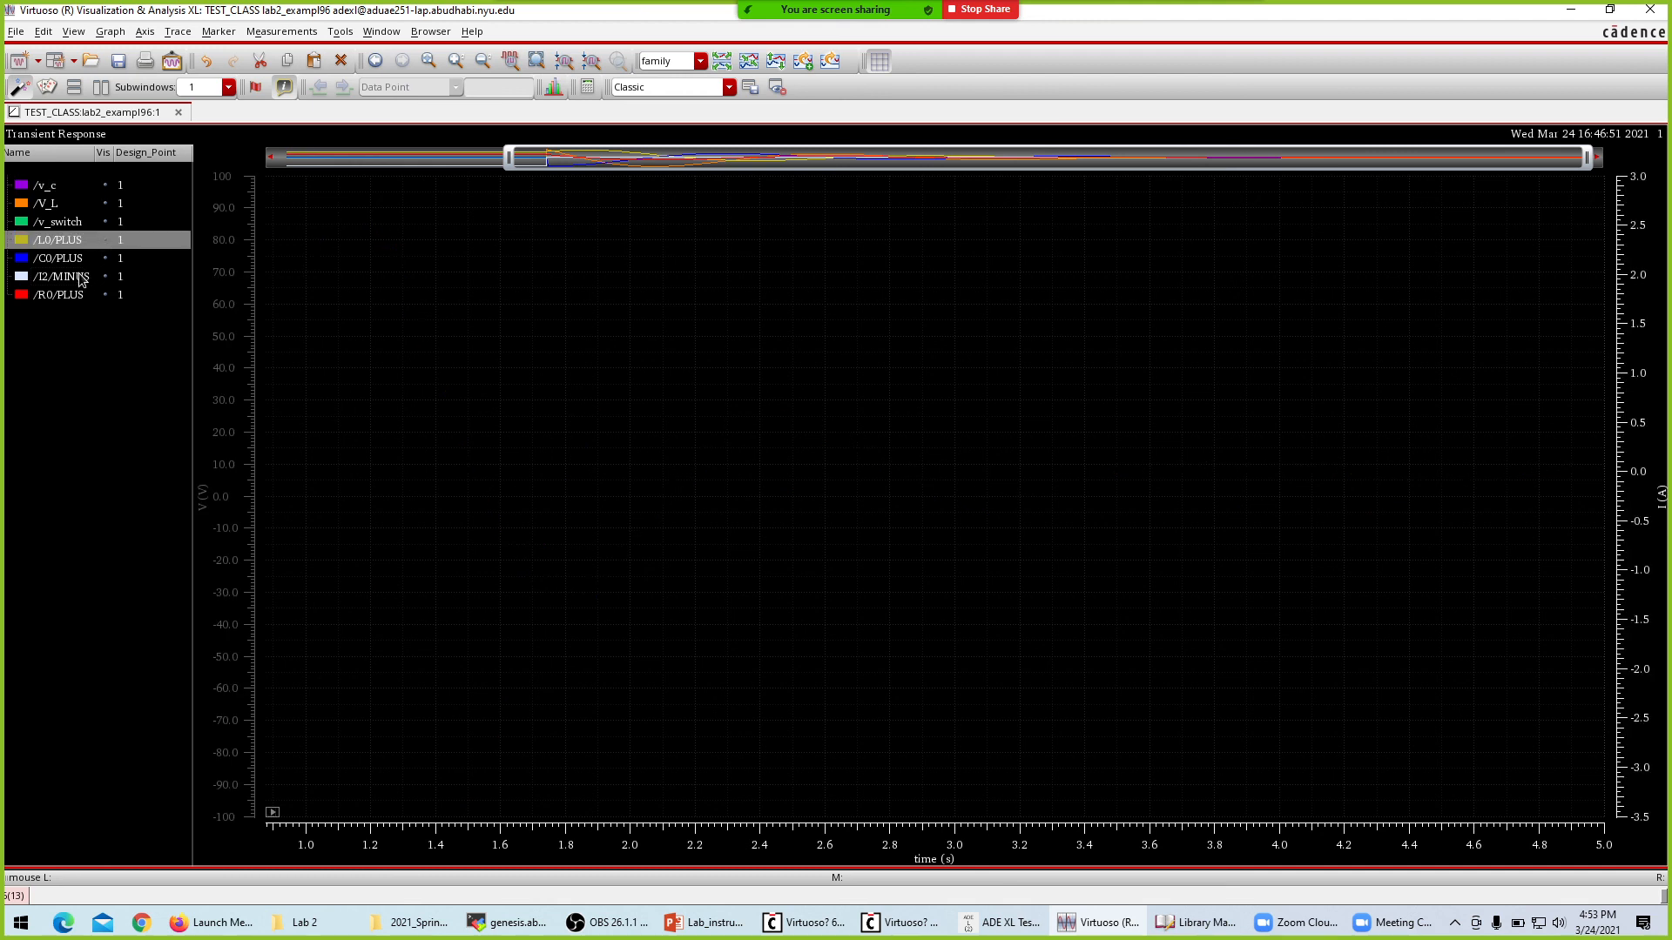
Show only the /I2/MINUS trace, zoom in on its current step at 1.0 s, and inspect its levels before and after.
click(106, 276)
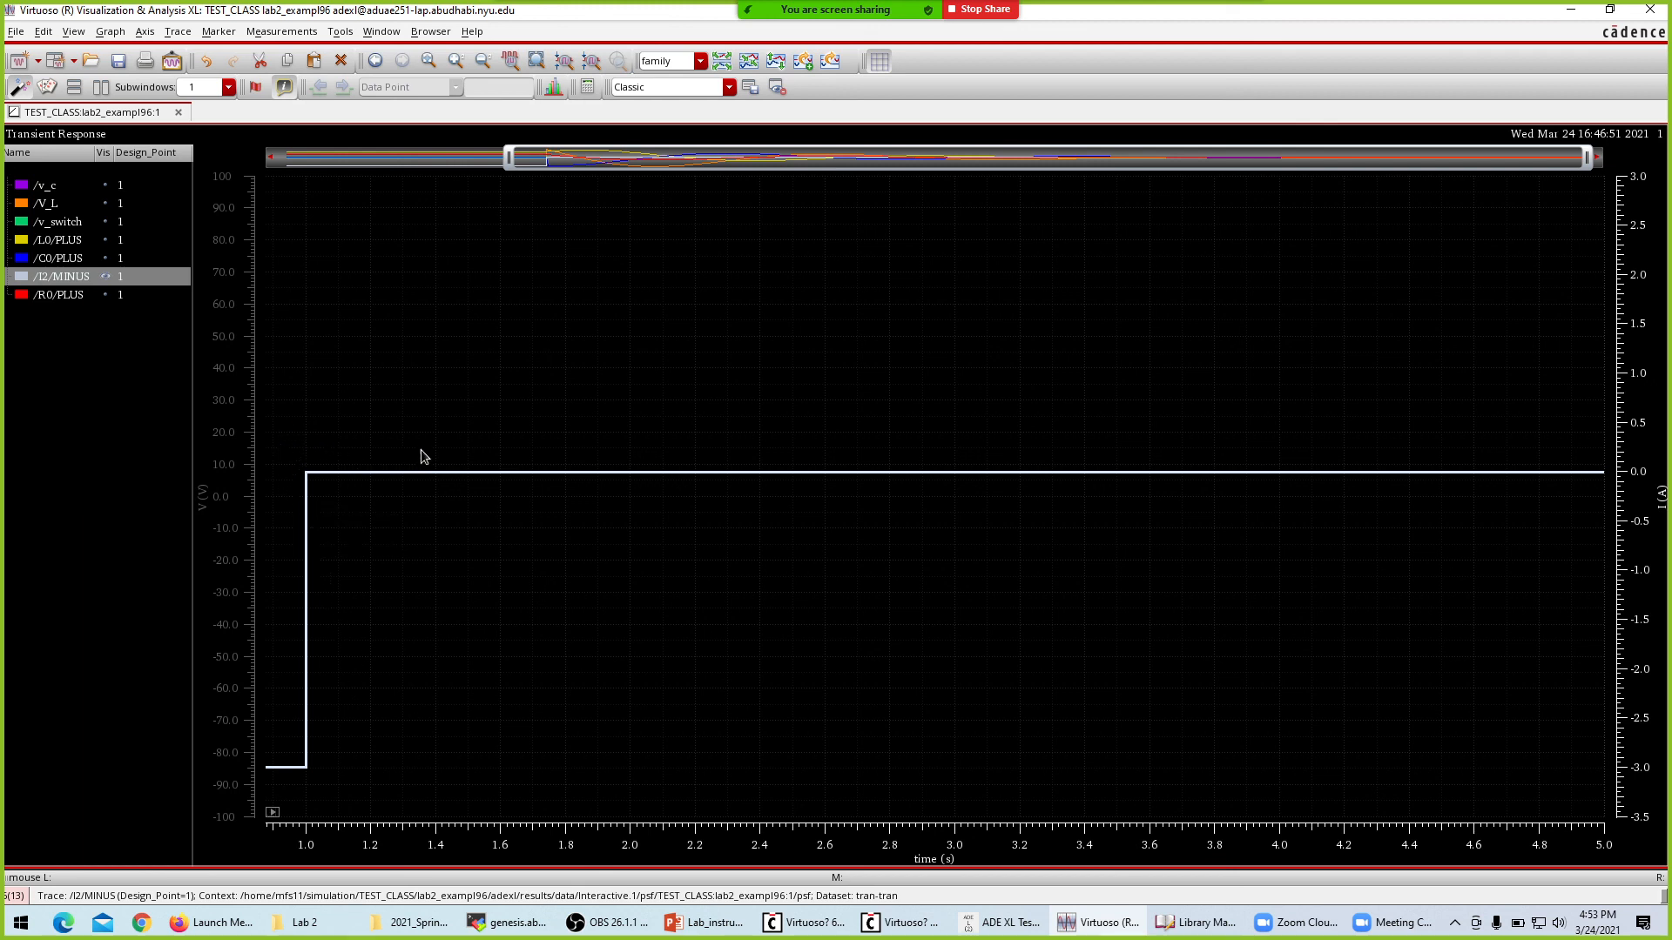
drag(326, 618, 244, 799)
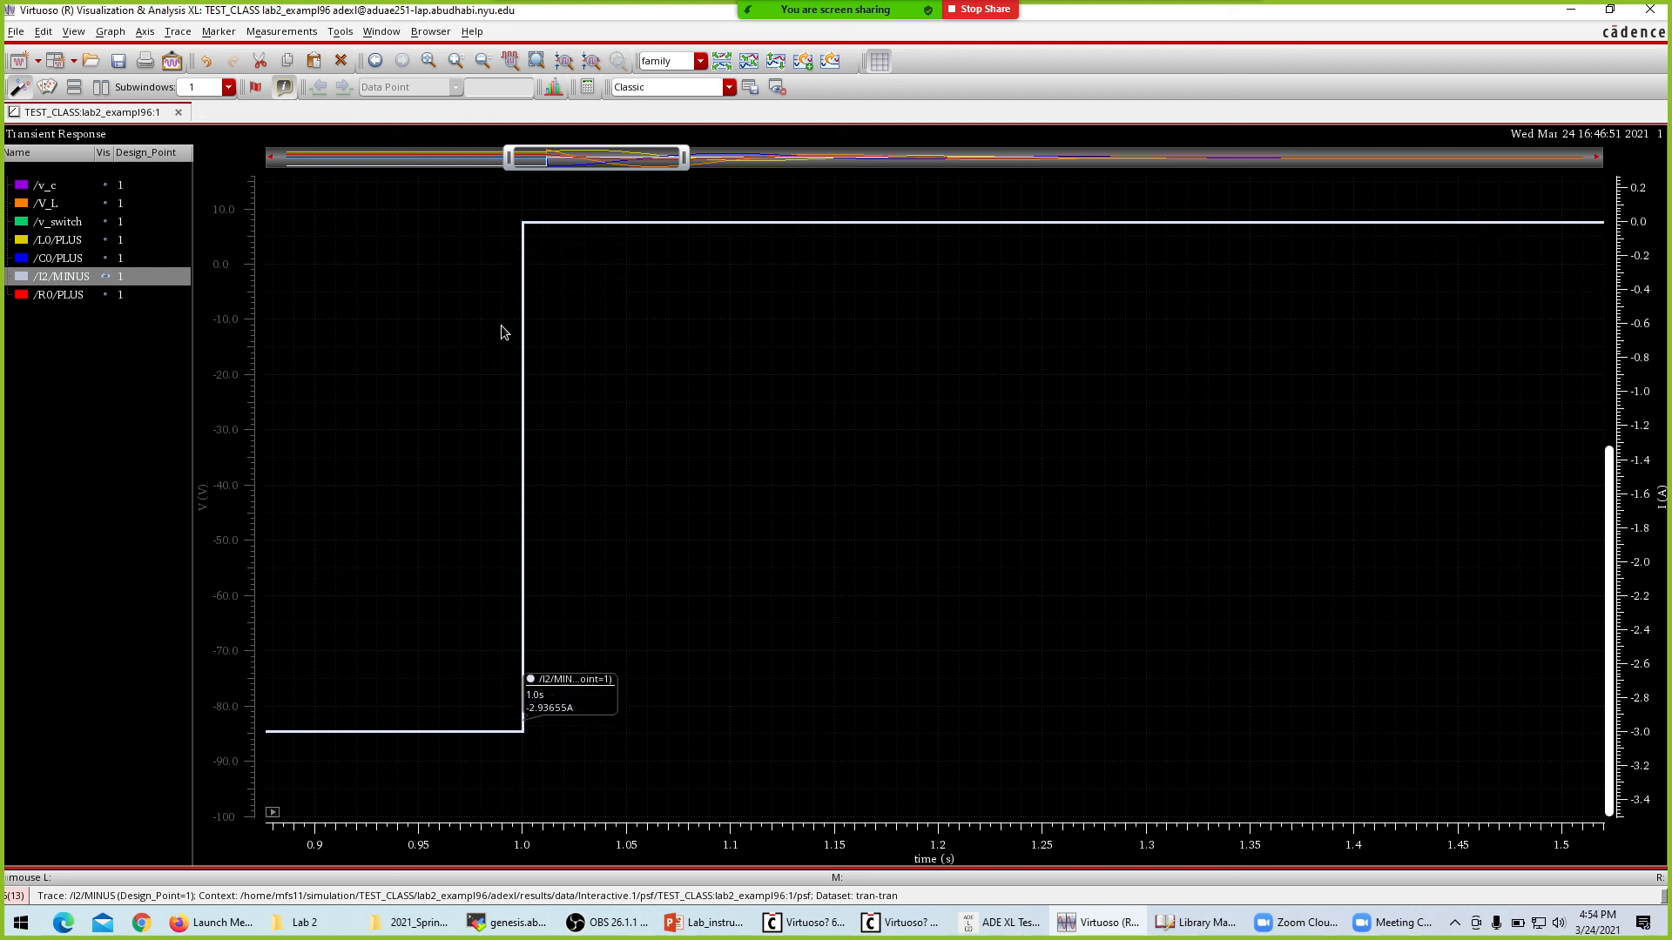
mouse_move(523, 228)
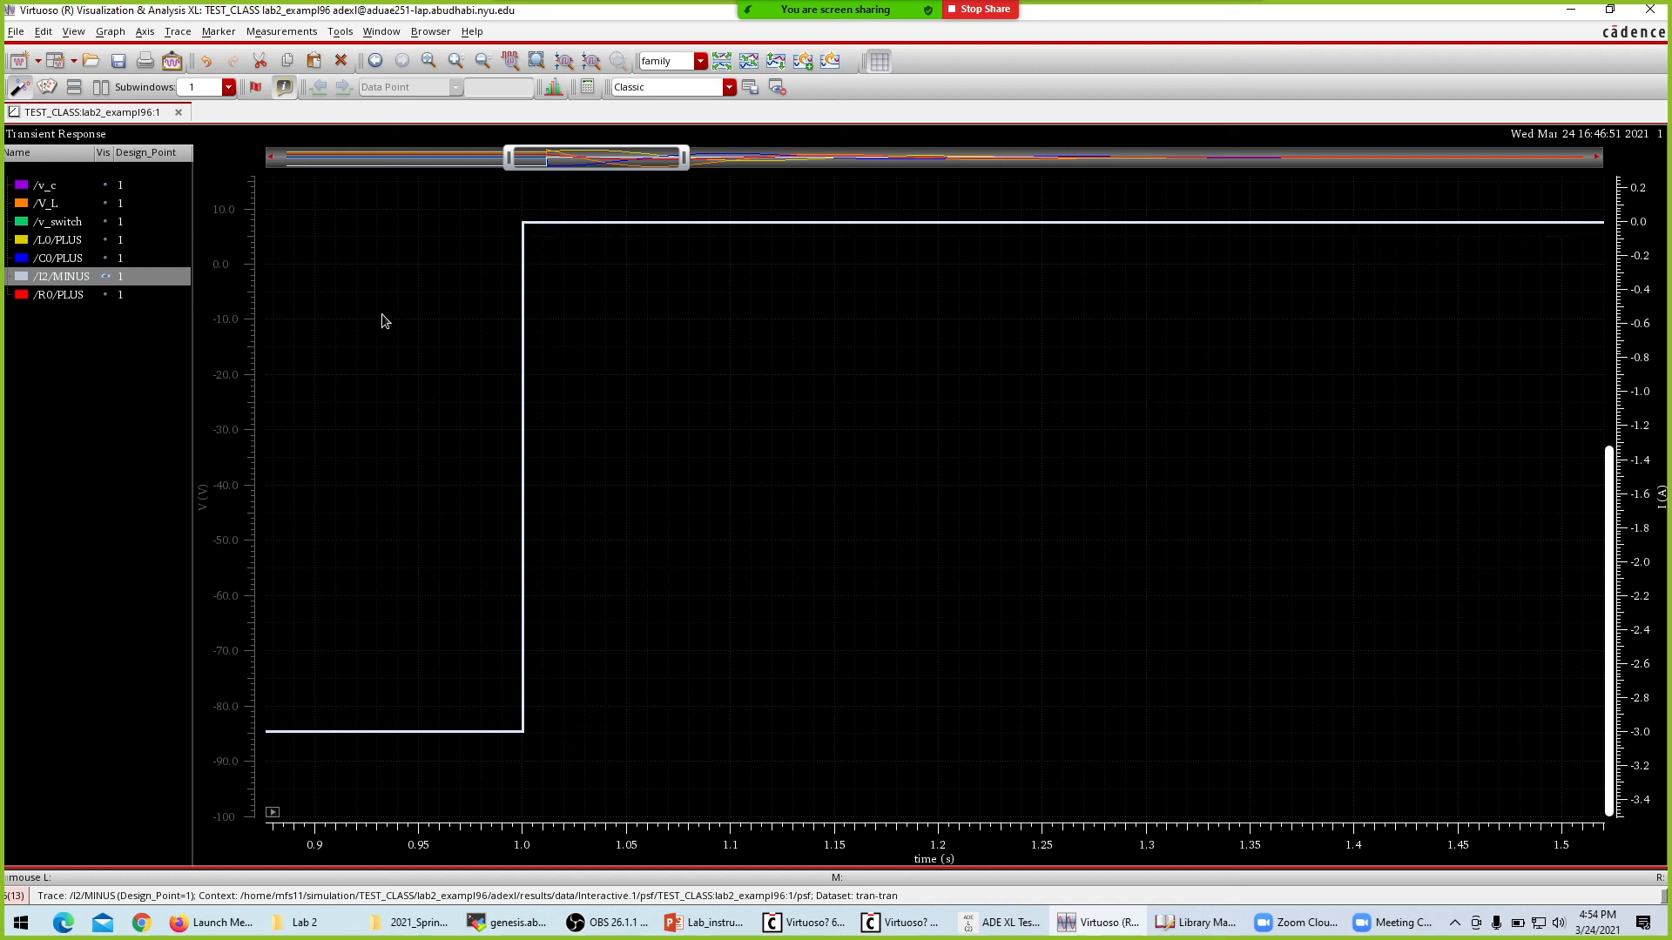
Show the /v_c, /V_L, /v_switch, /L0/PLUS, /C0/PLUS and /R0/PLUS traces again alongside /I2/MINUS.
click(52, 296)
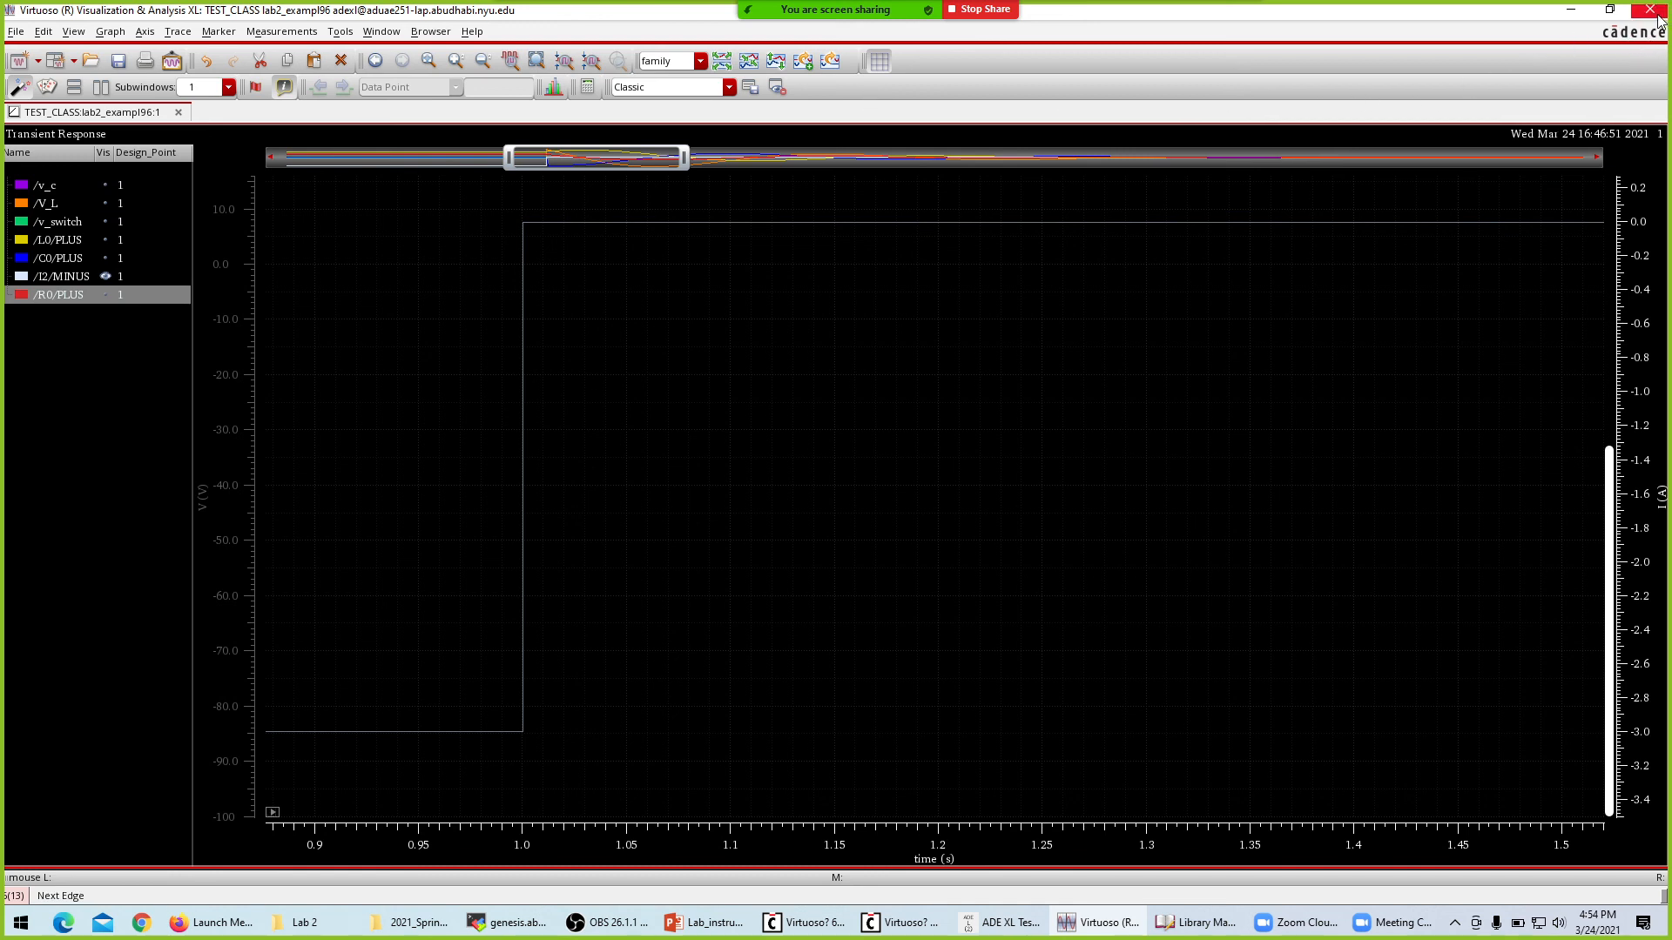
click(105, 185)
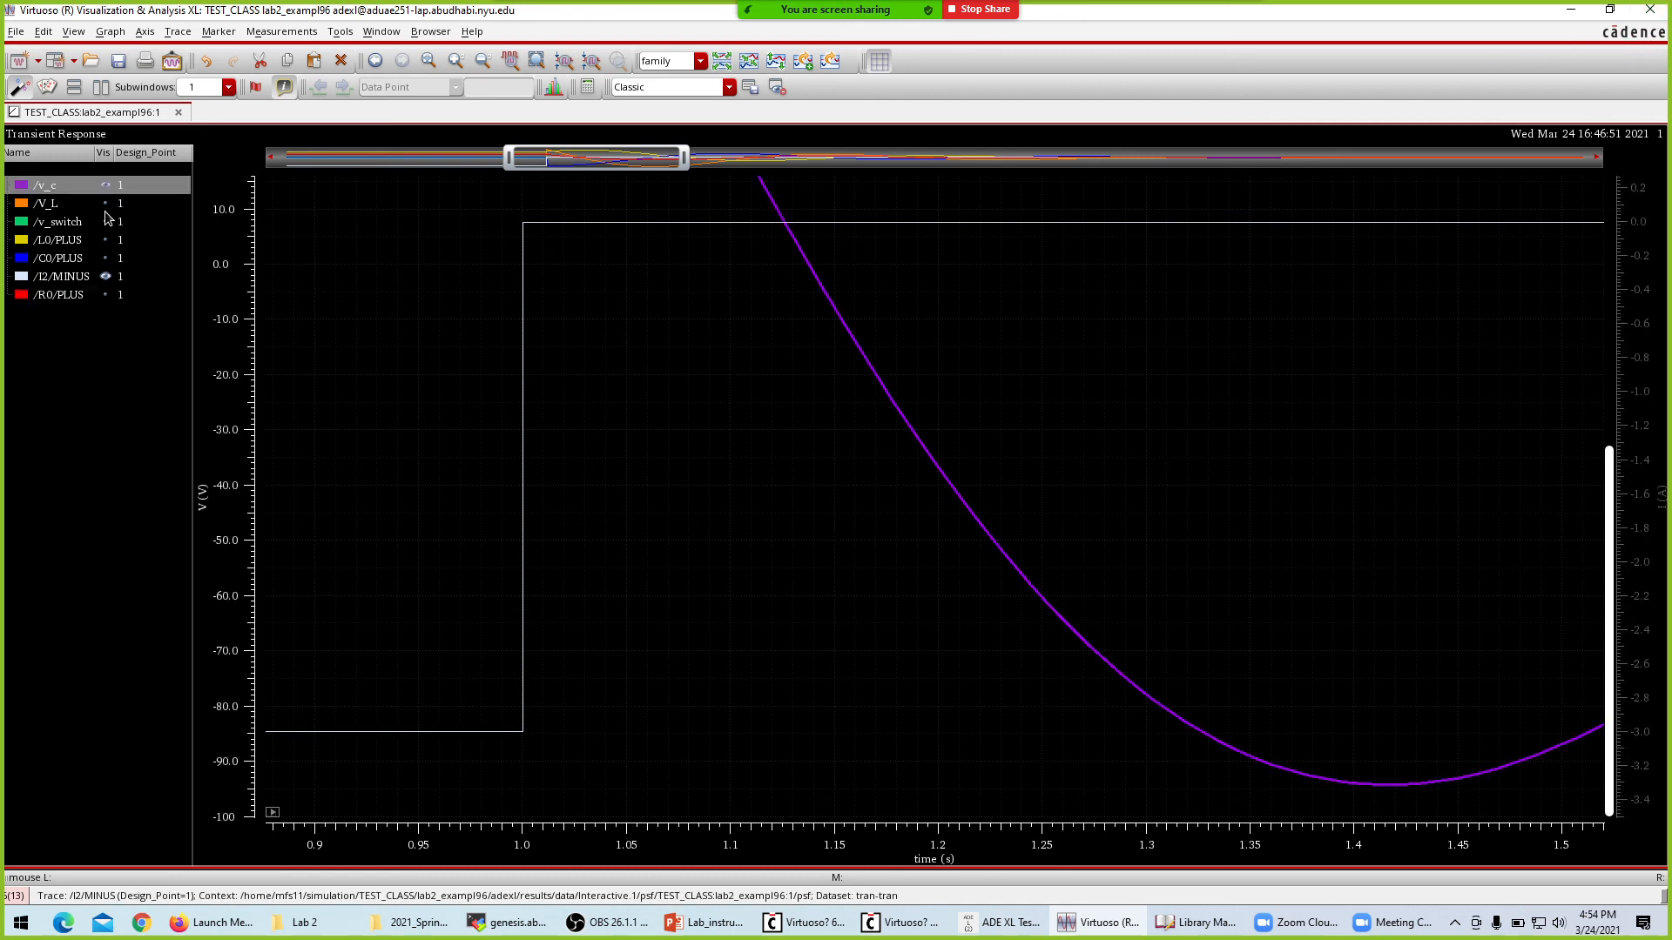
click(105, 203)
click(105, 221)
click(106, 240)
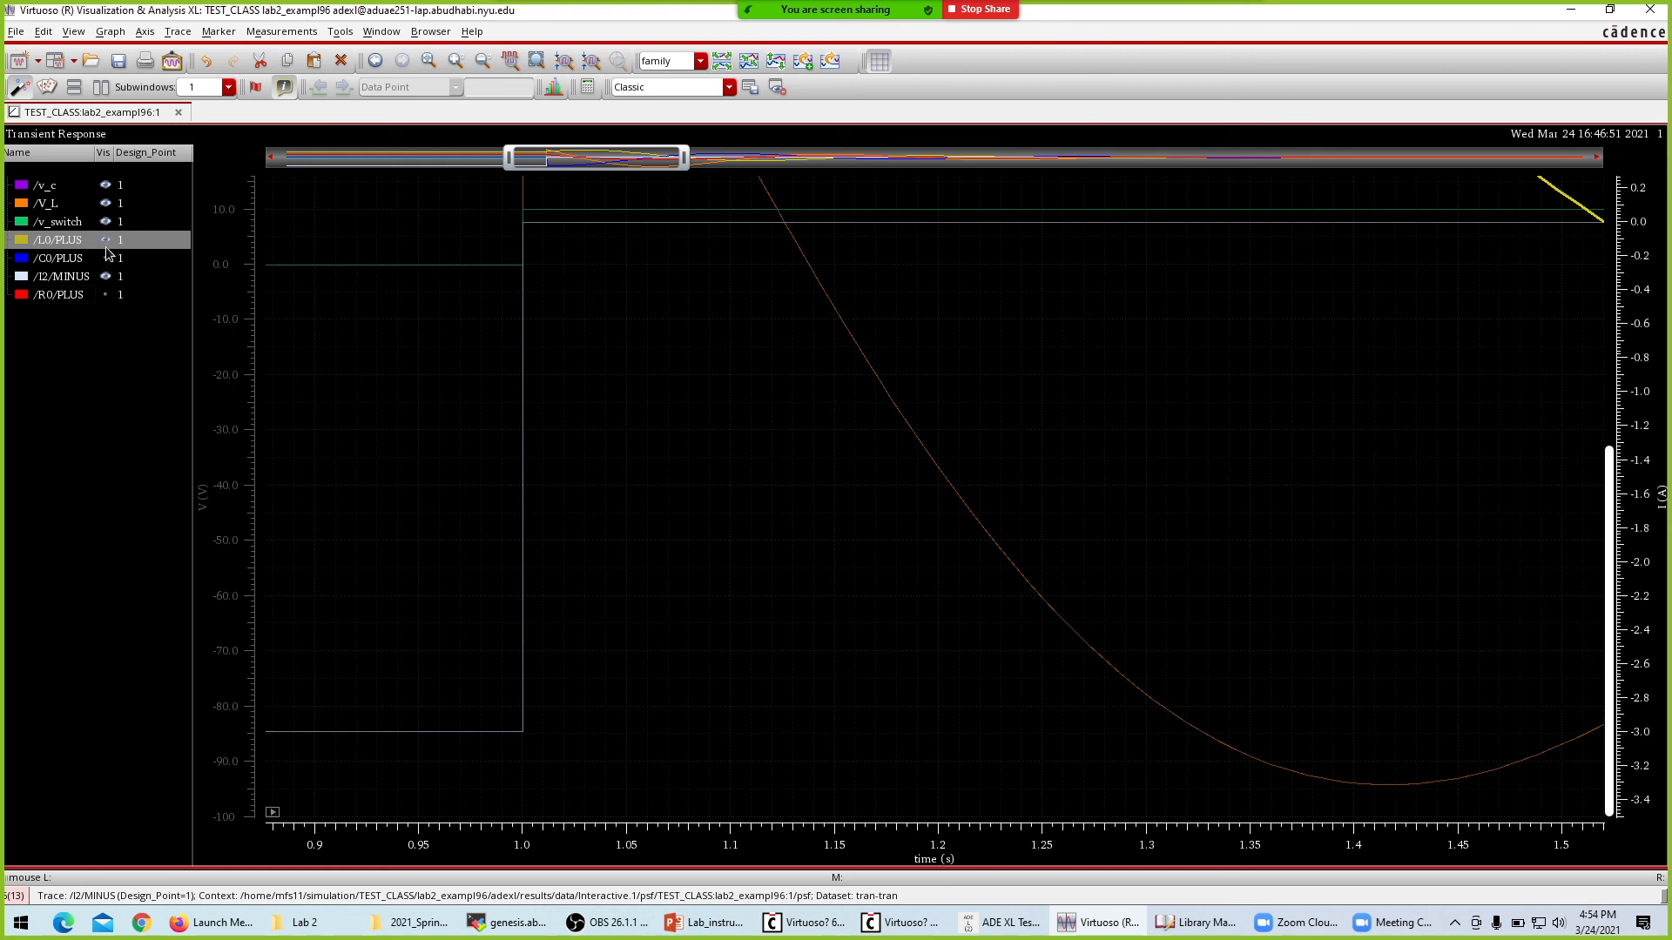
click(105, 257)
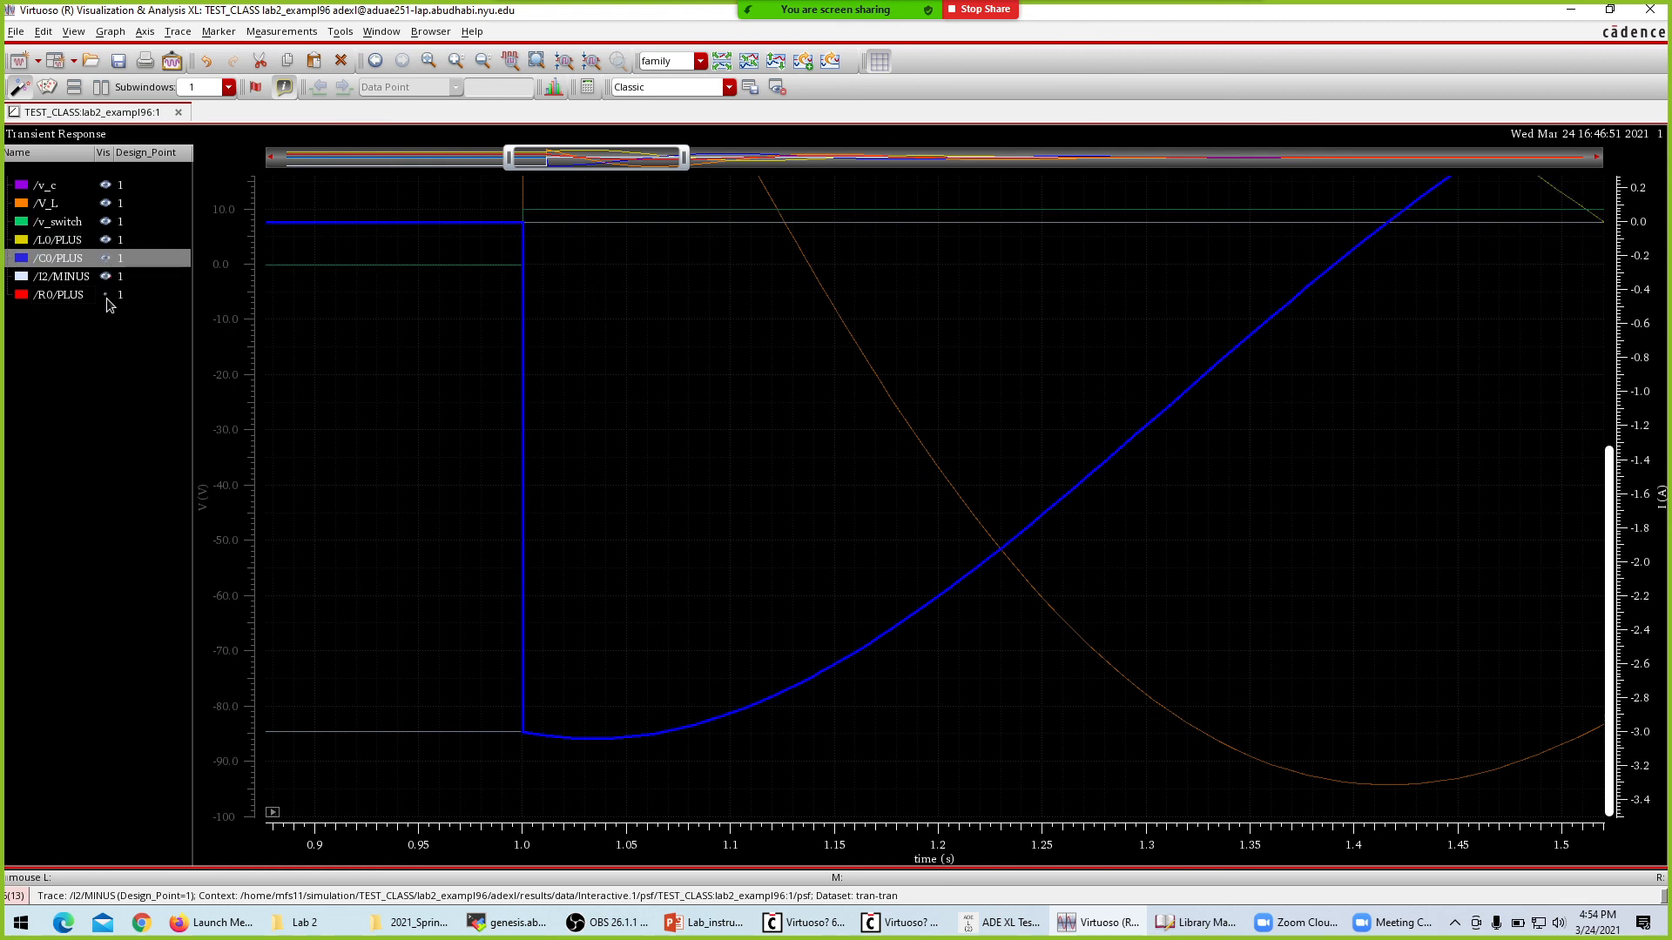
click(105, 295)
Fit the graph to the full simulation and trim its time range to start at about 970 ms.
click(609, 439)
key(f)
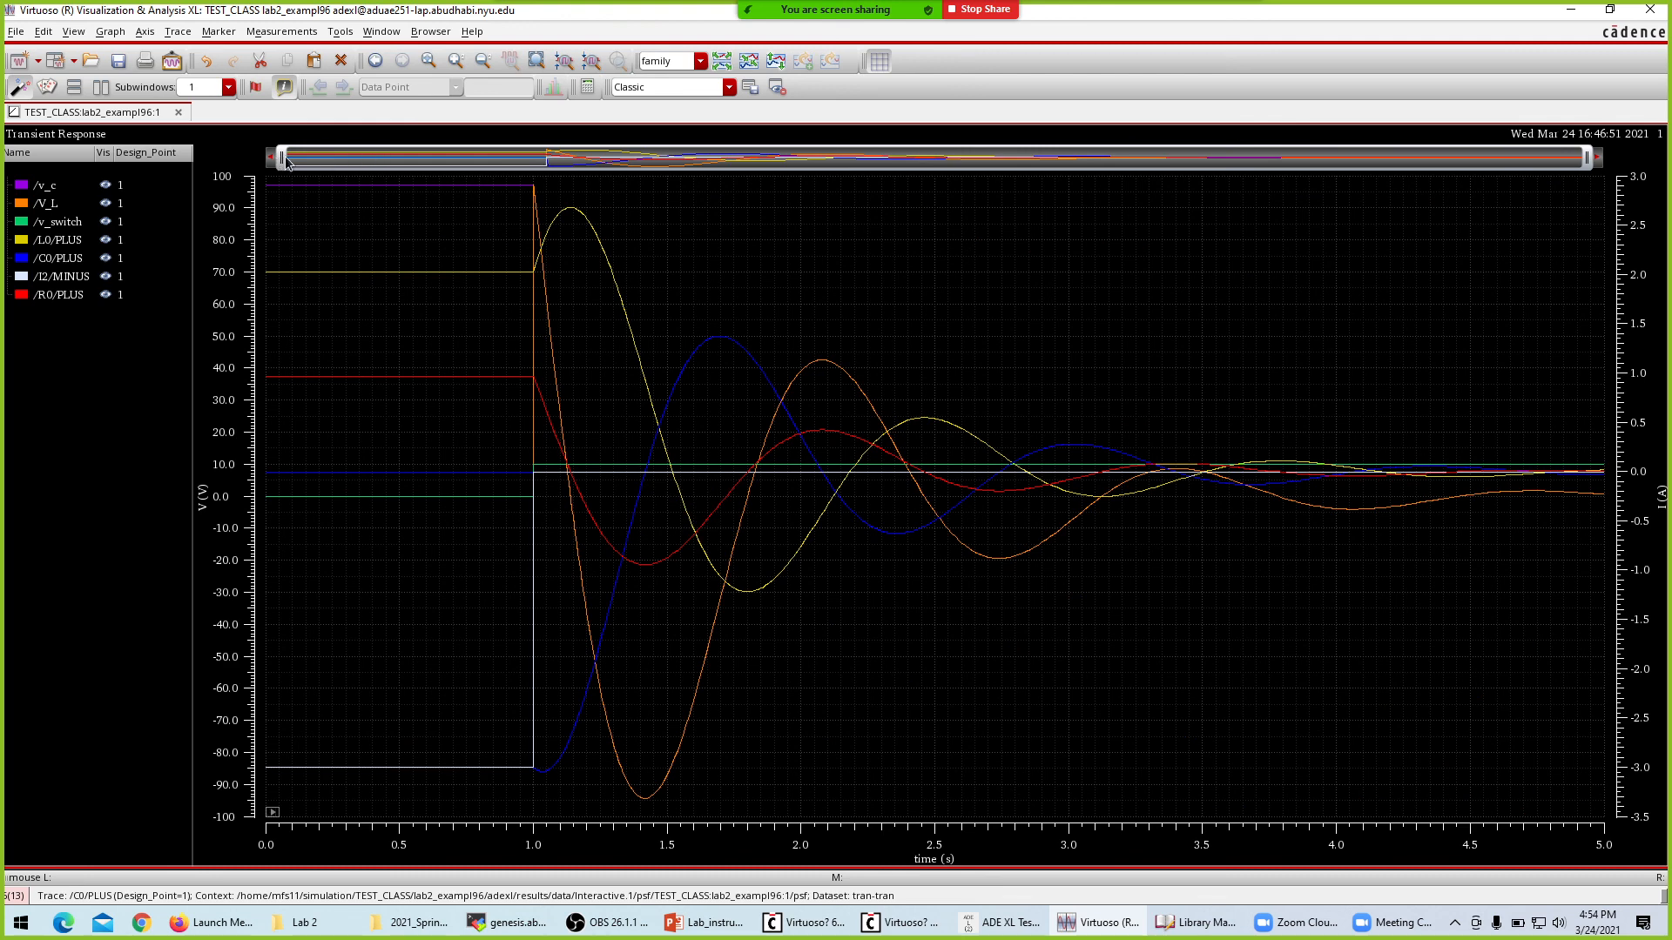
drag(286, 161, 539, 158)
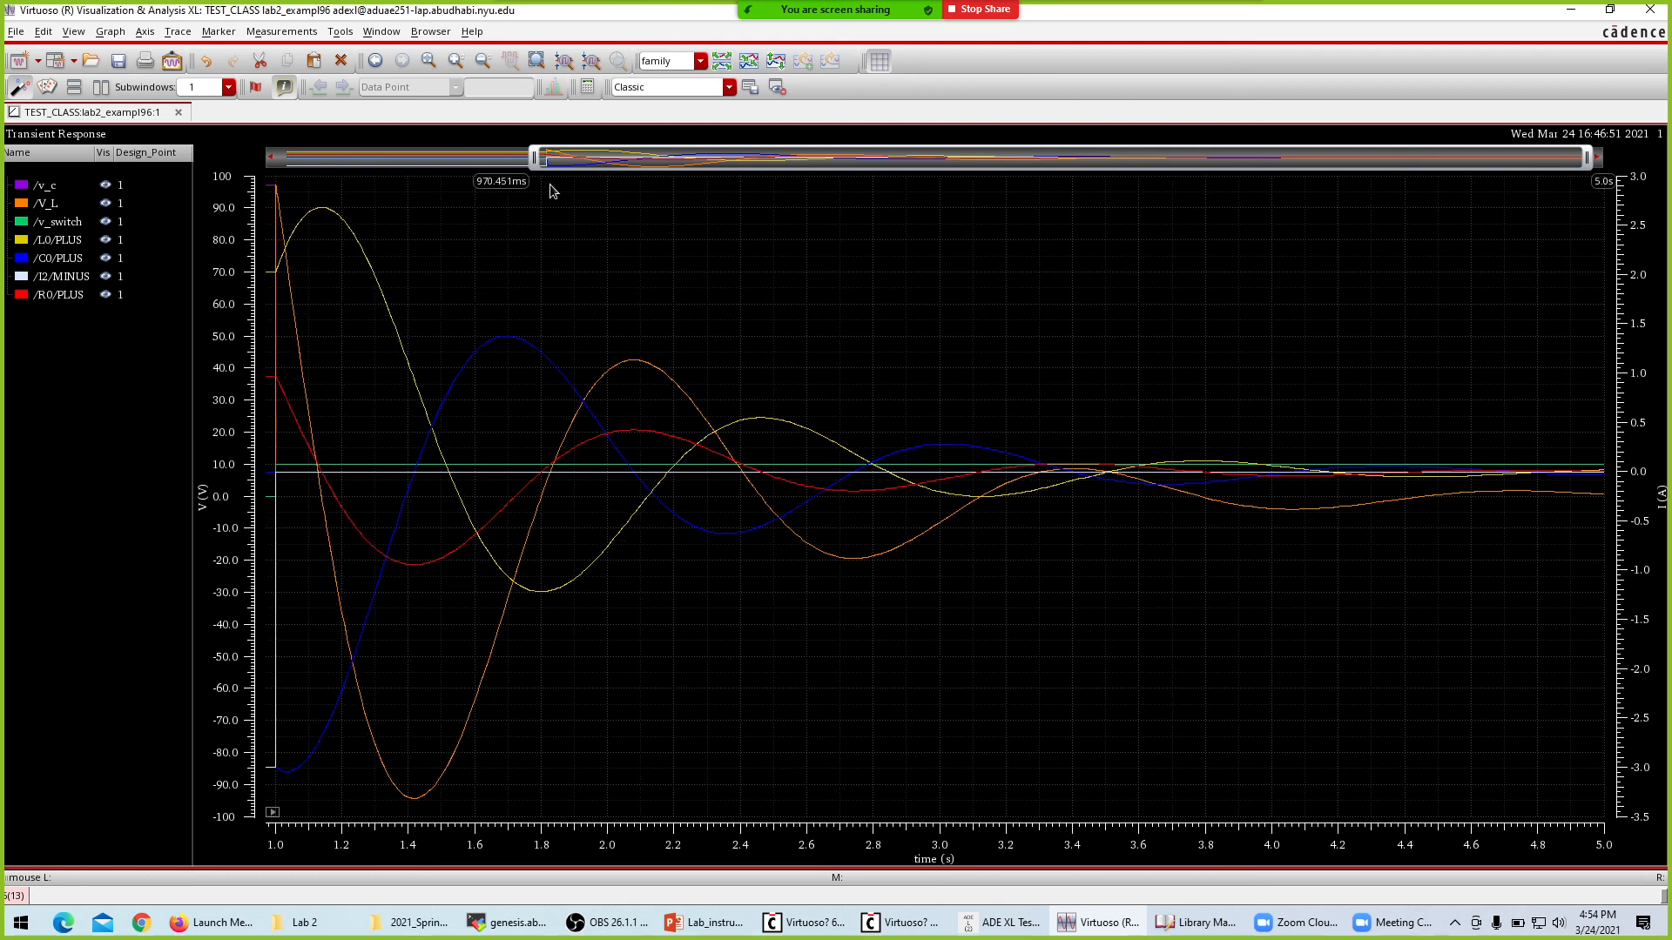